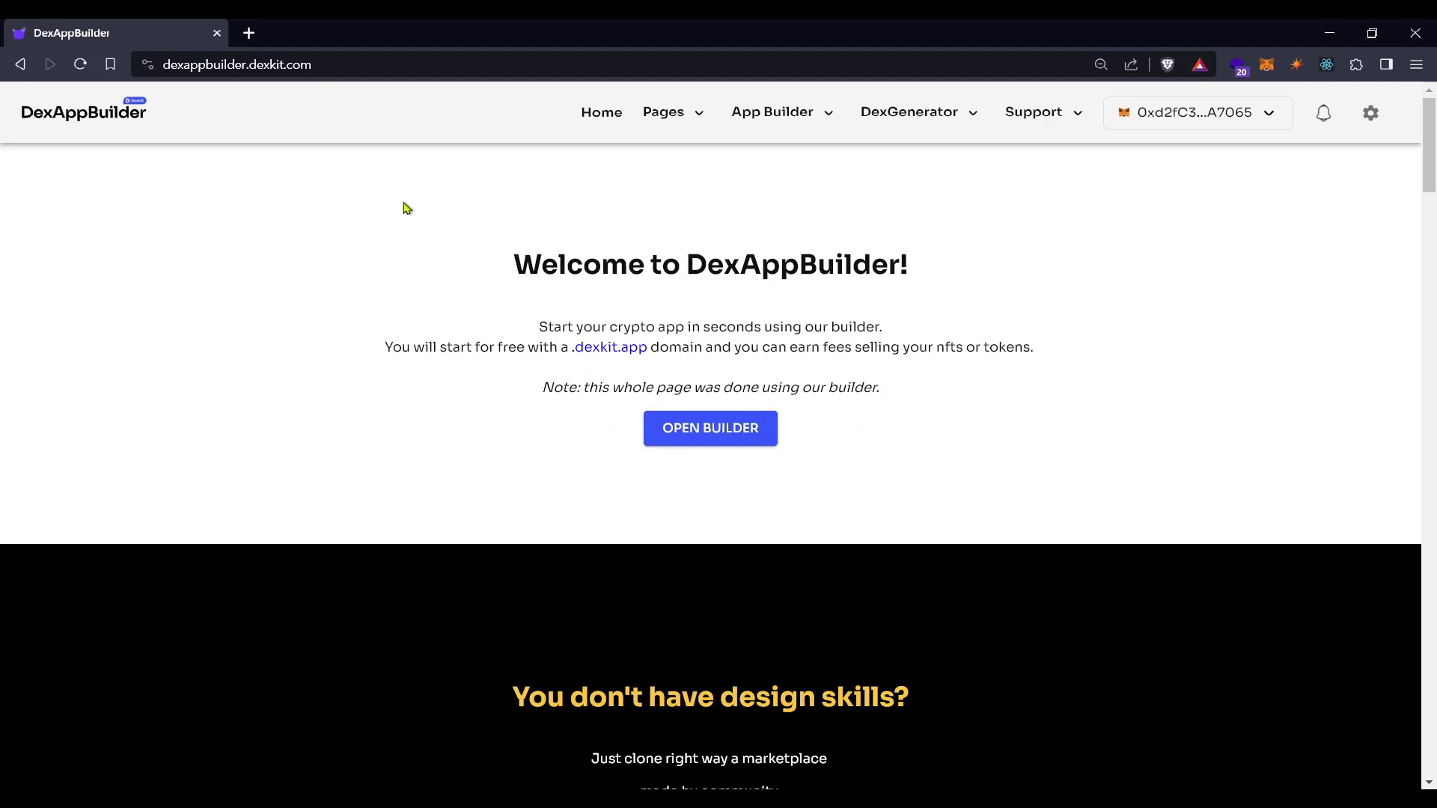
# Log out of the connected wallet and reconnect it through MetaMask
pyautogui.click(332, 67)
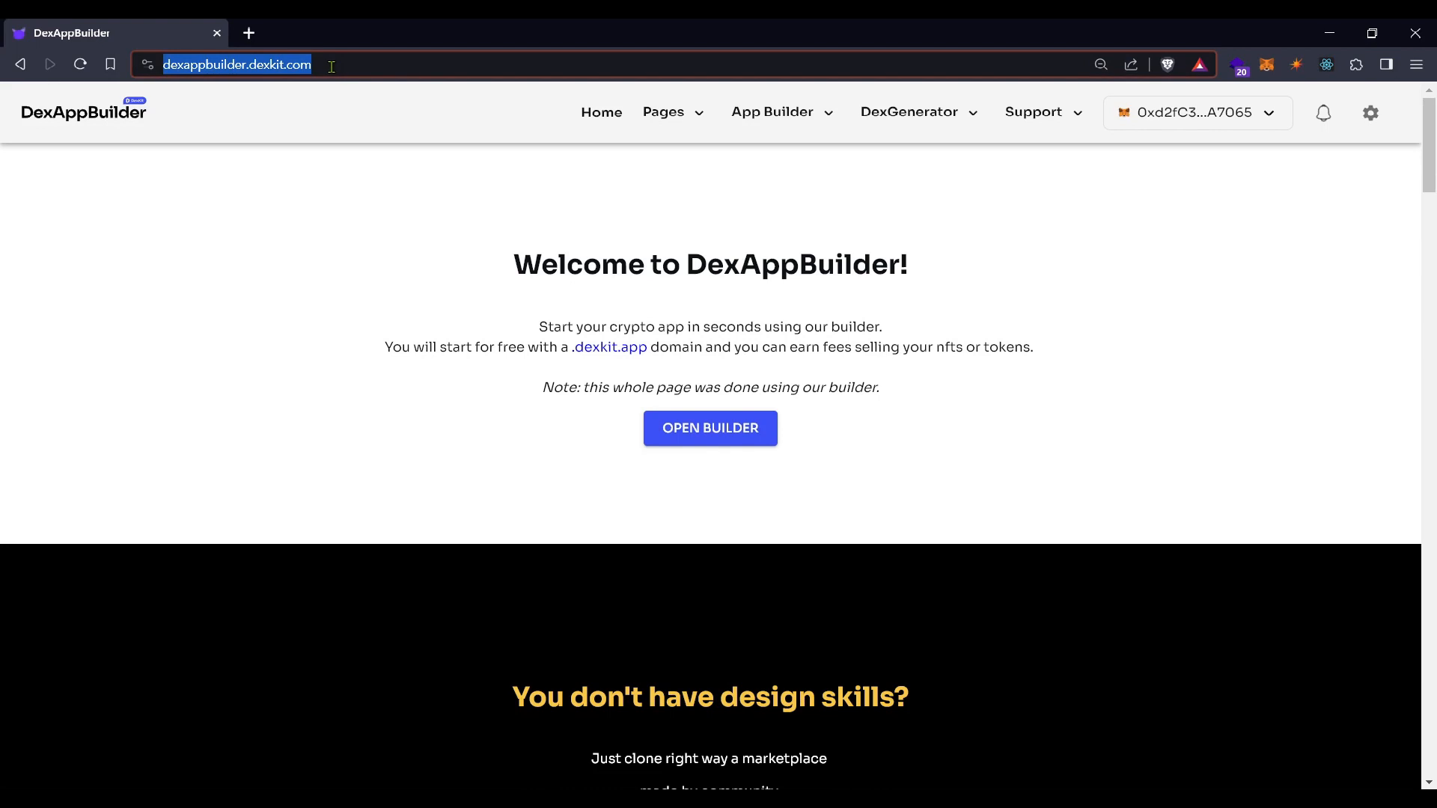
pyautogui.click(1217, 118)
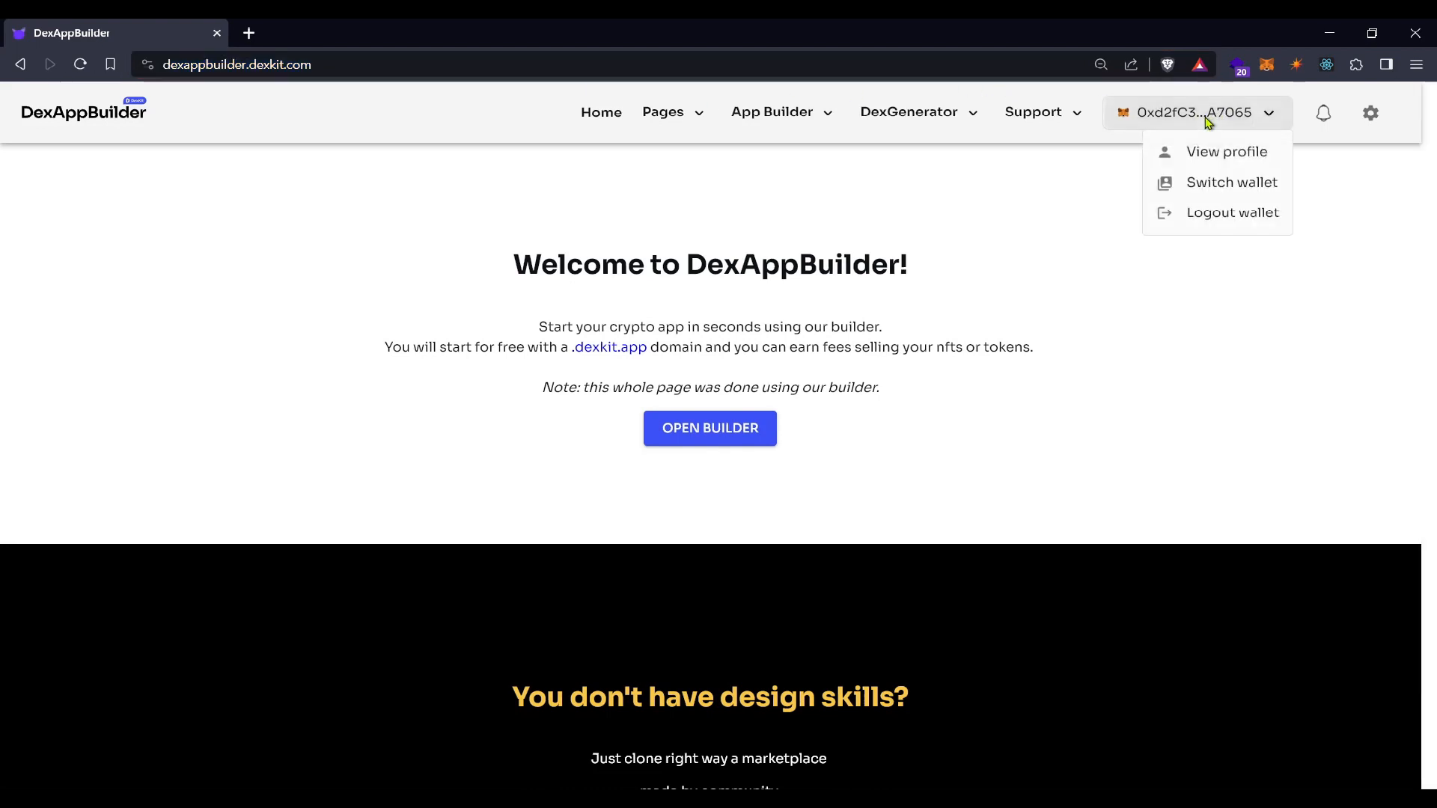
pyautogui.click(1186, 219)
pyautogui.click(1249, 125)
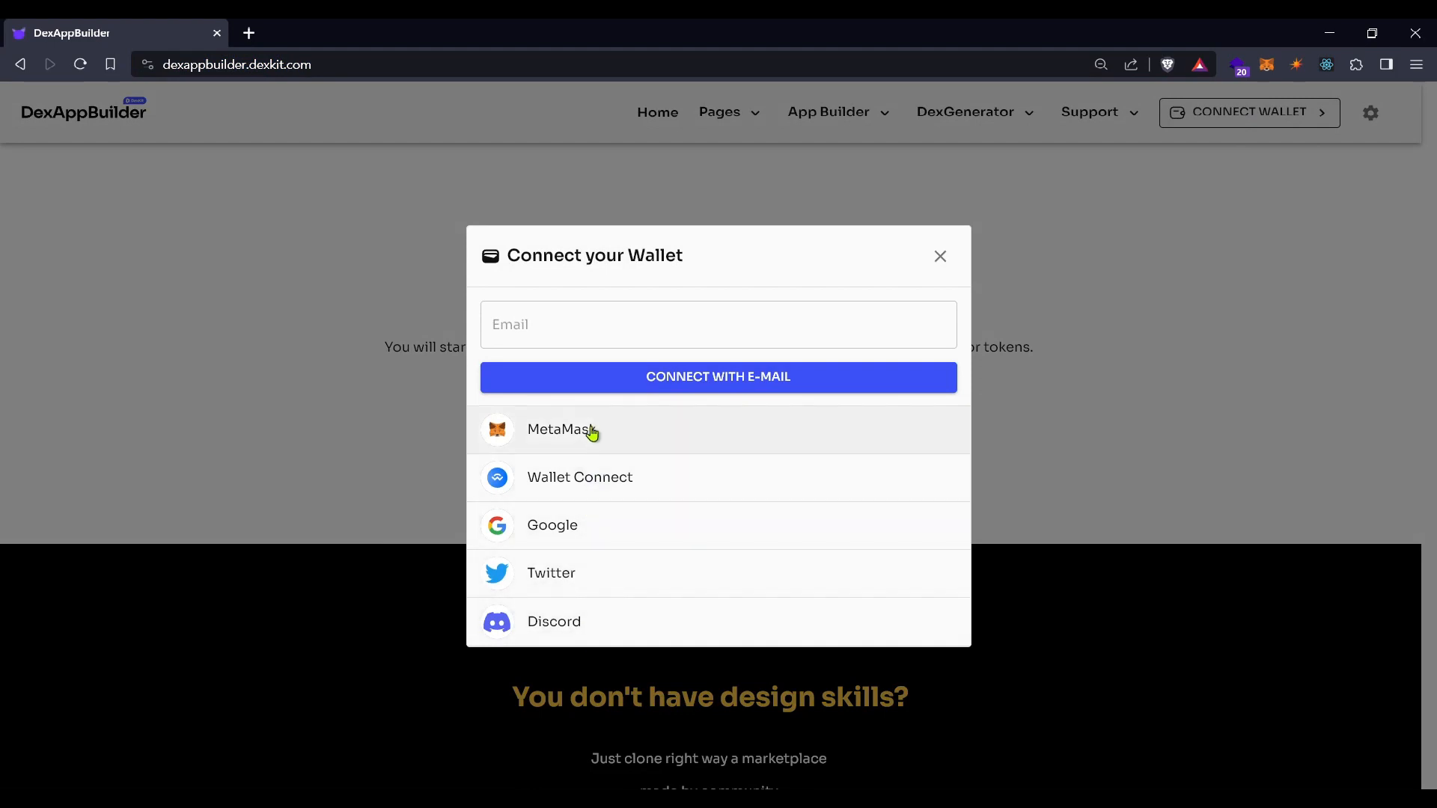
pyautogui.click(538, 325)
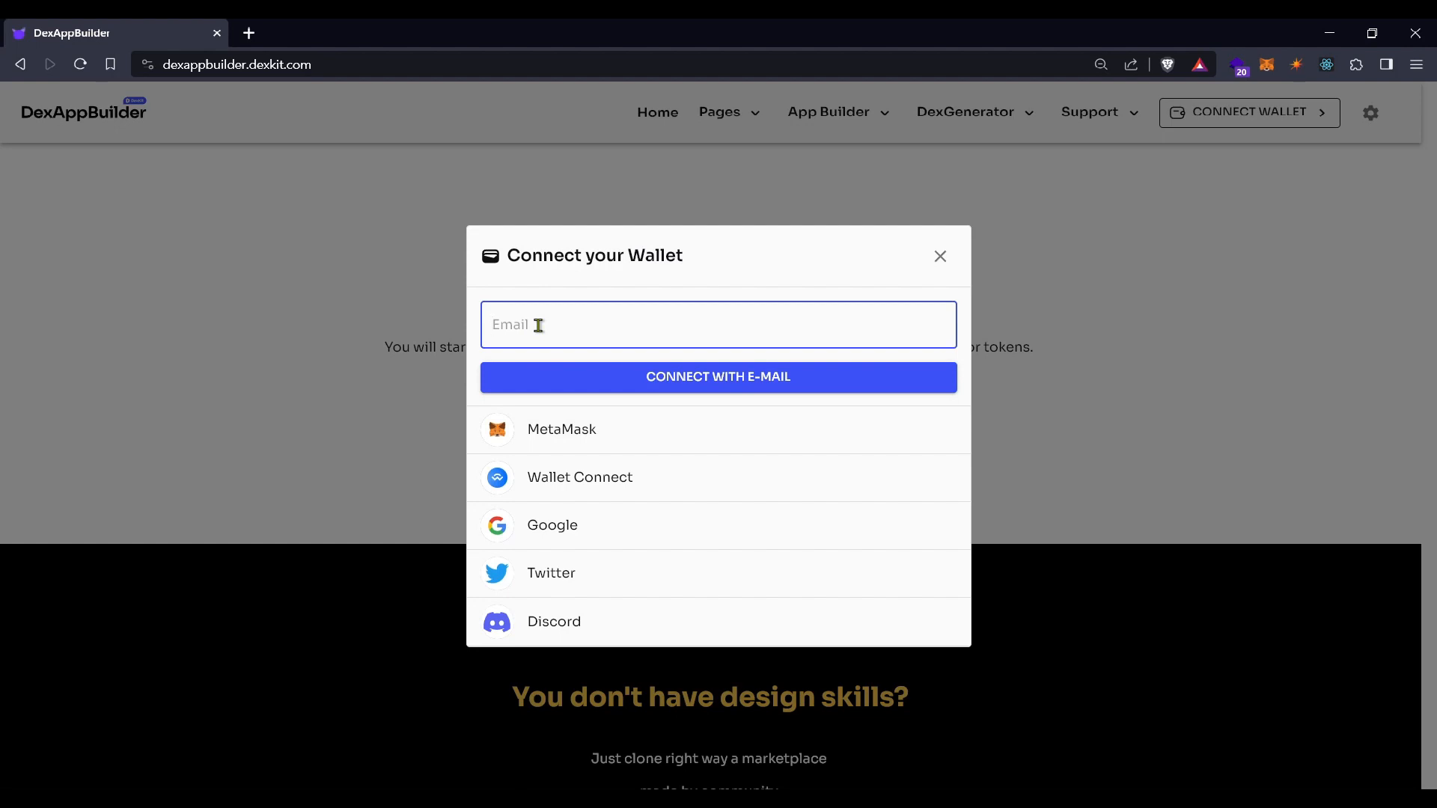
pyautogui.click(534, 438)
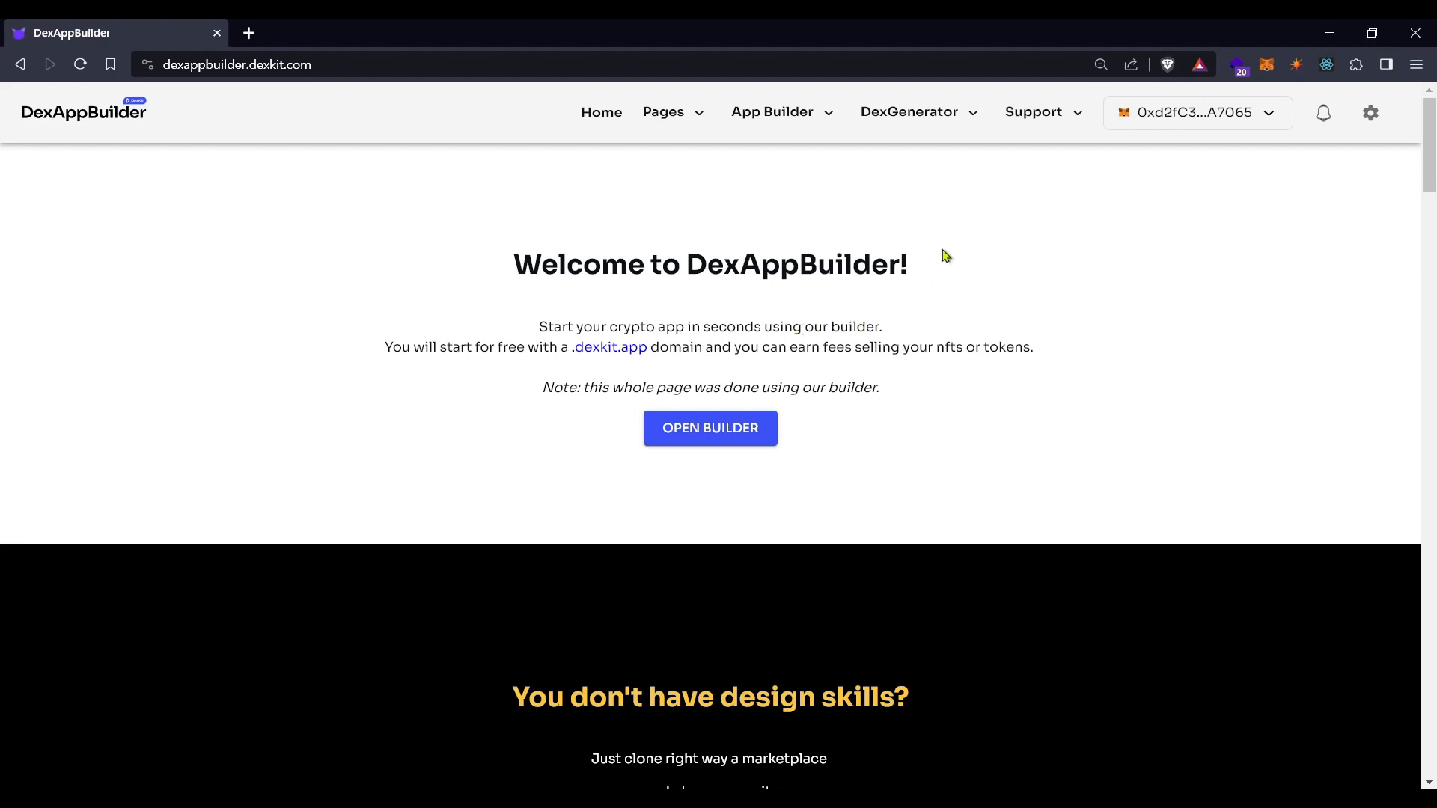
# Go to DexGenerator's Create contracts page and choose the Edition Drop contract
pyautogui.click(976, 115)
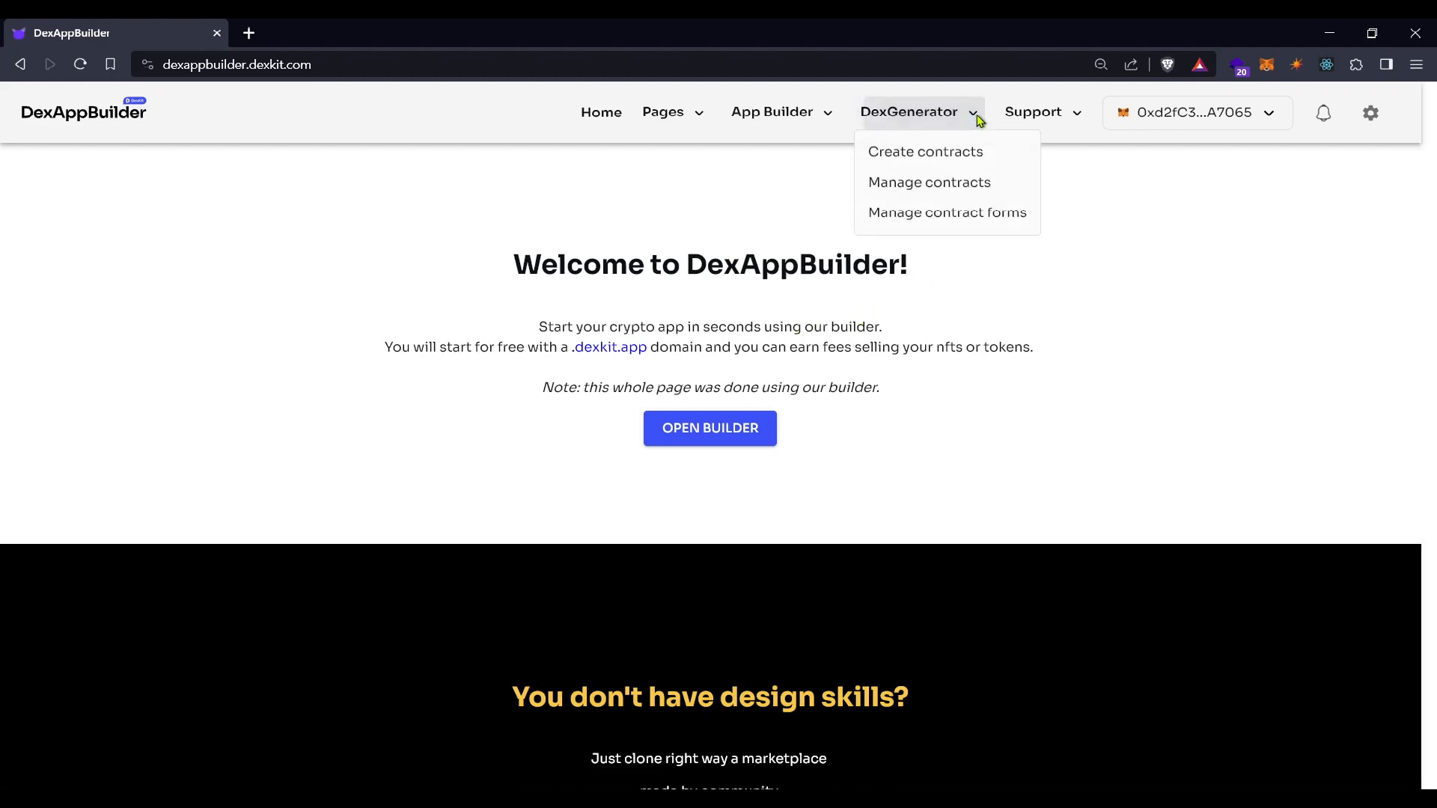
pyautogui.click(964, 152)
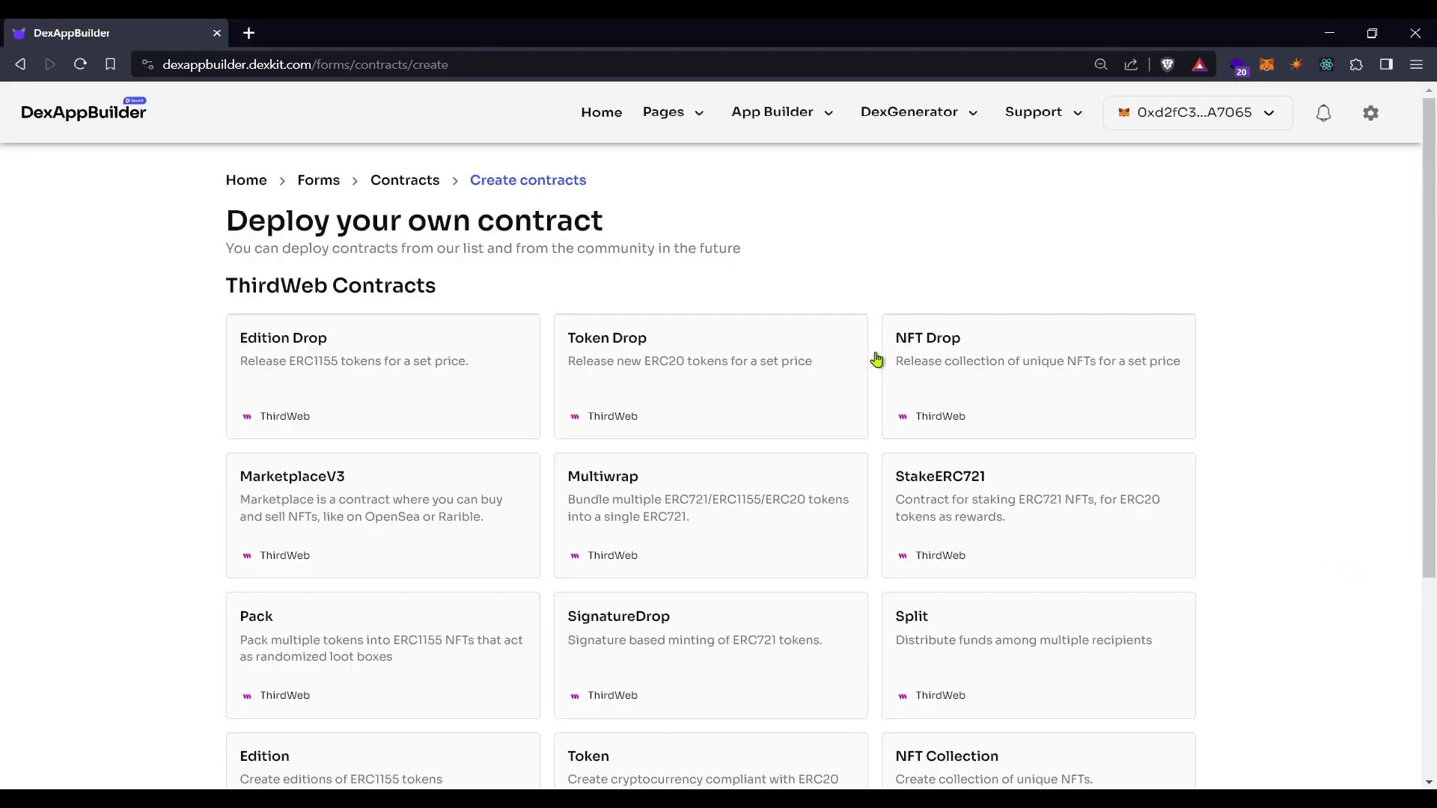
pyautogui.scroll(-3, 873, 360)
pyautogui.scroll(3, 873, 360)
pyautogui.click(360, 383)
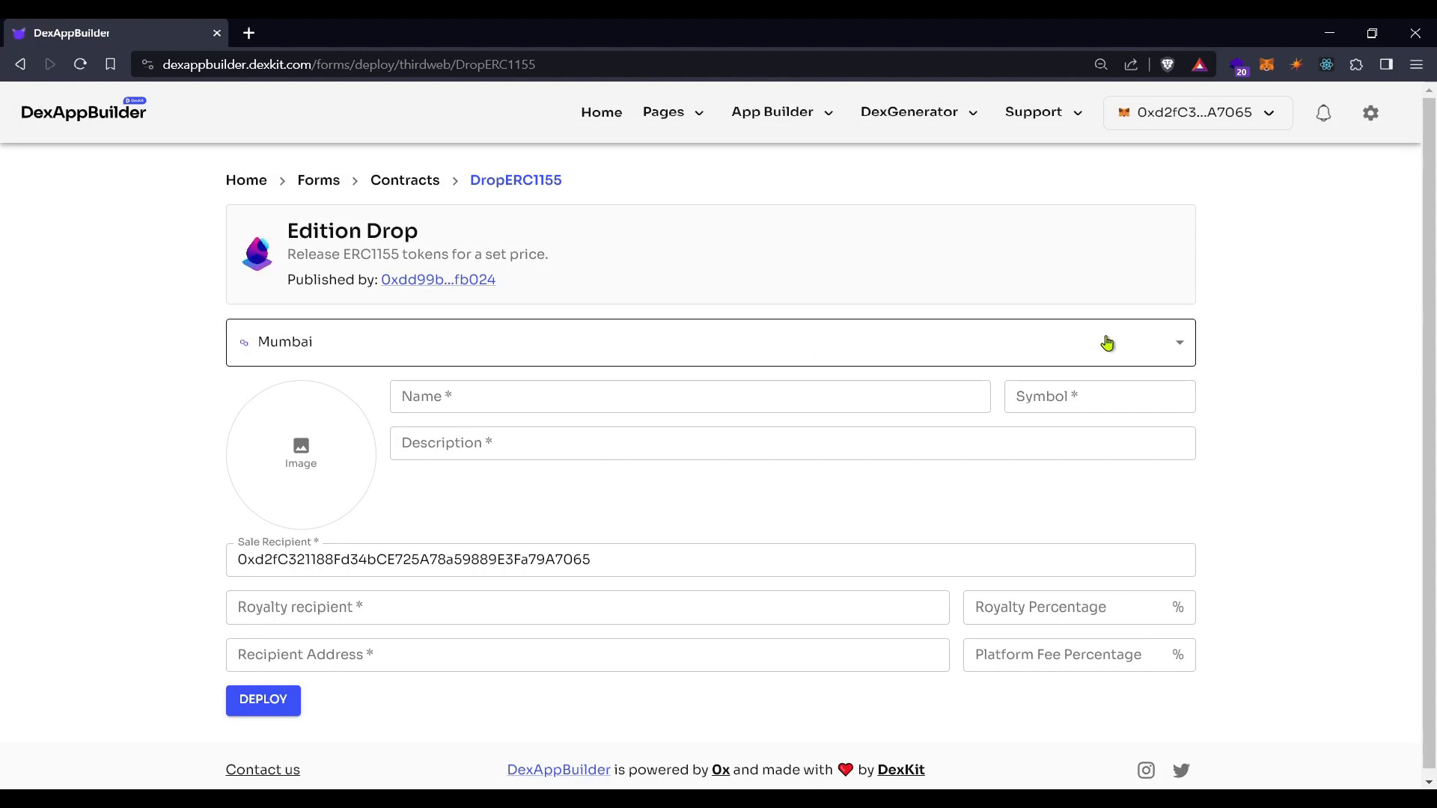
# Select the Mumbai network, name the drop 'Special Fans Drop' and give it symbol 'SFD'
pyautogui.click(1184, 354)
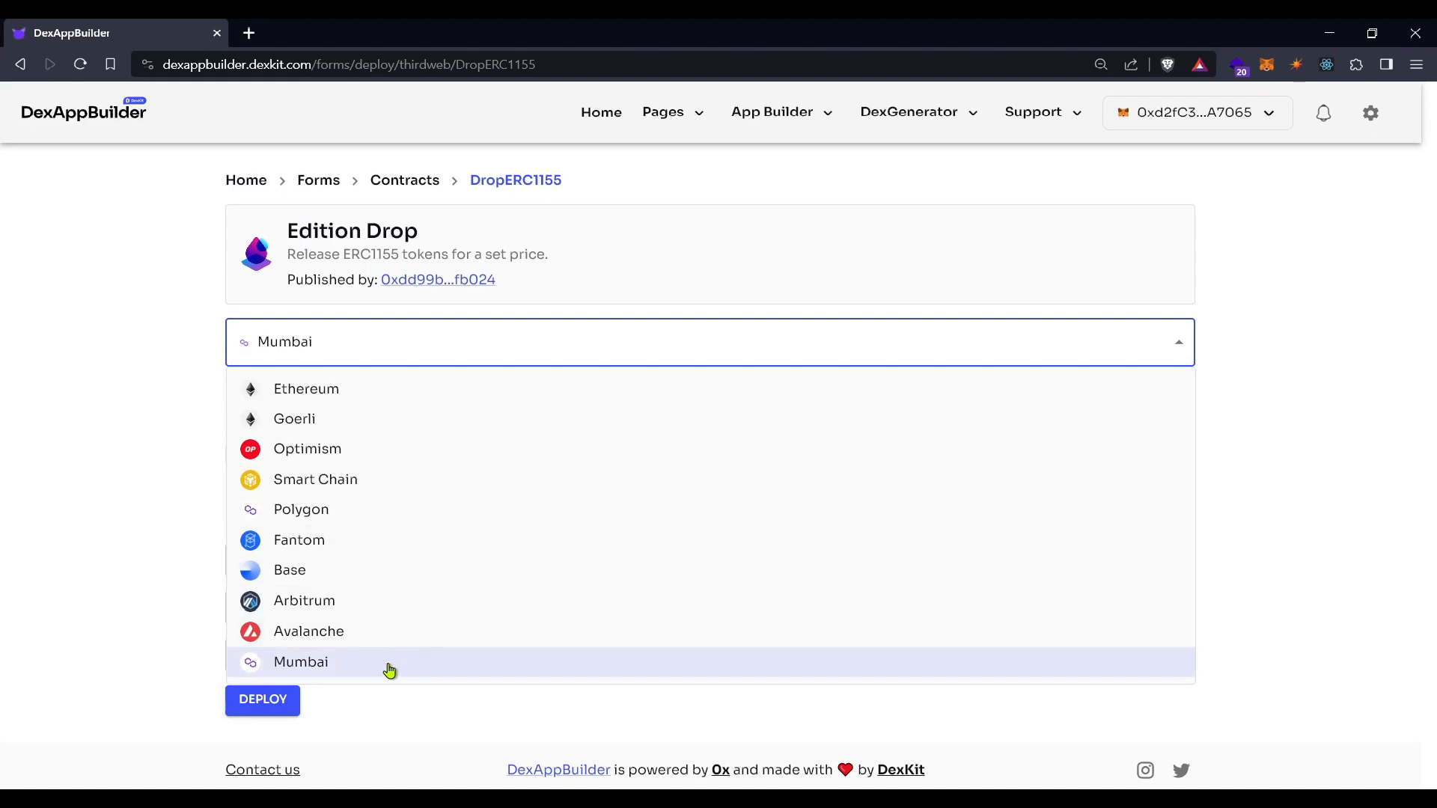
pyautogui.click(318, 669)
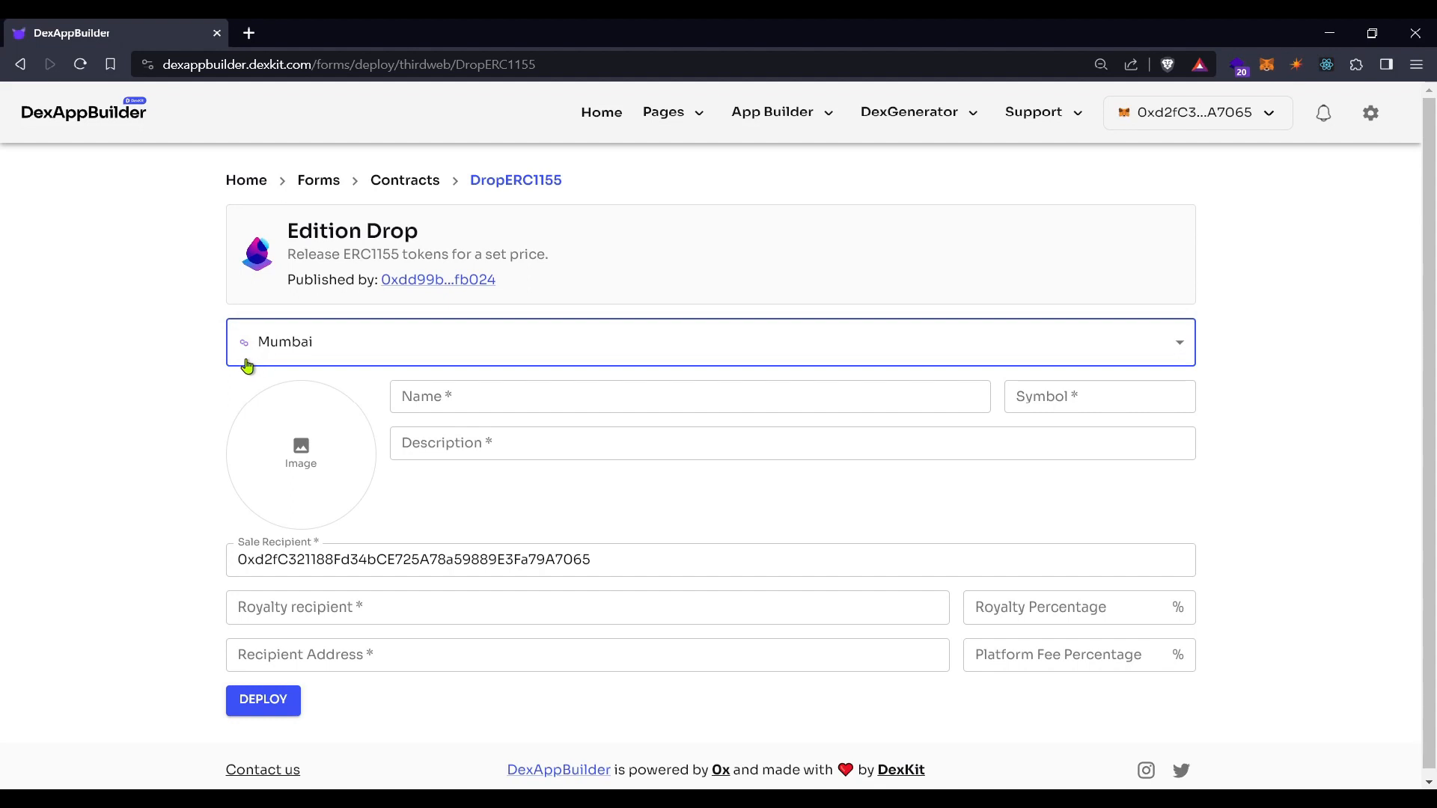
pyautogui.click(465, 393)
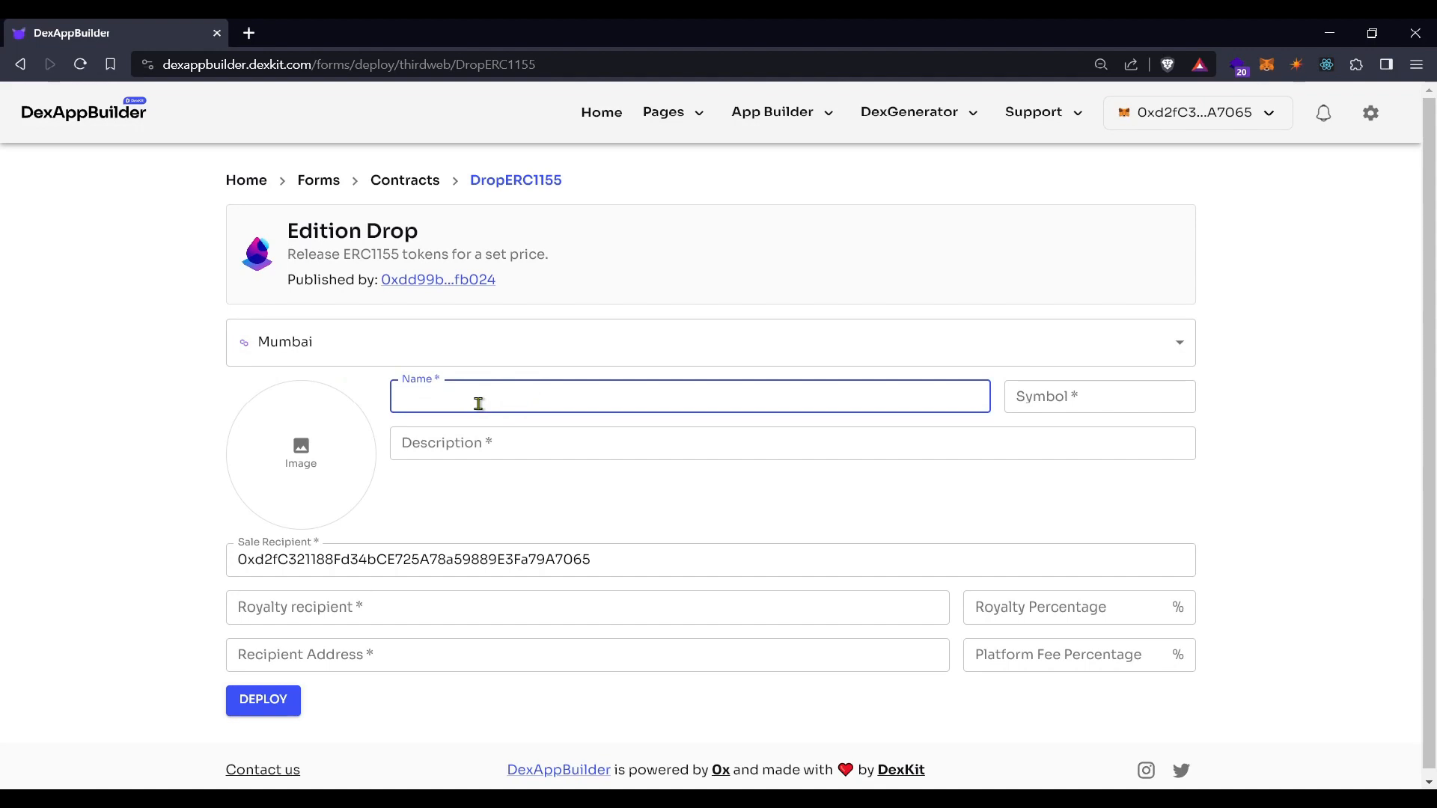
pyautogui.write('Special Fans')
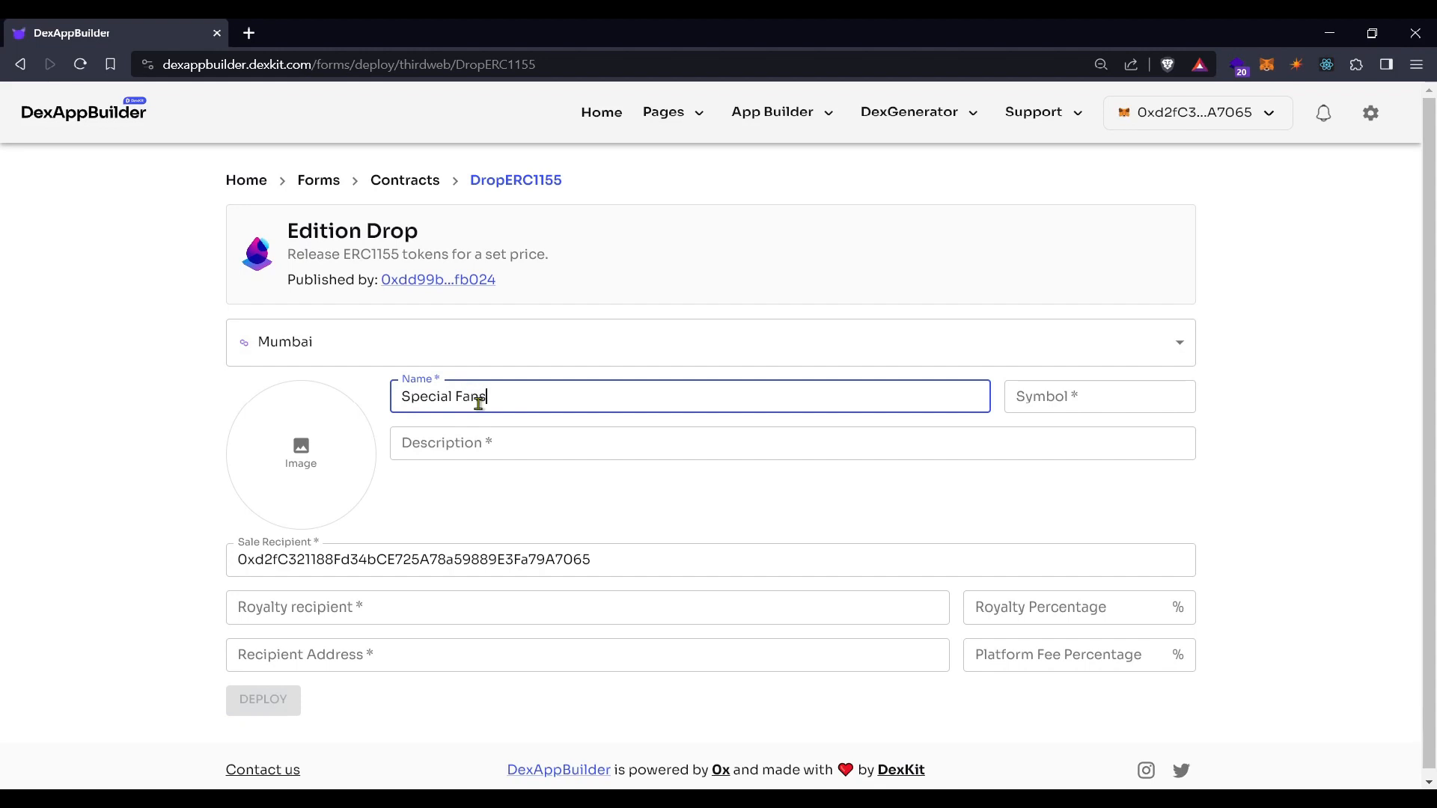
pyautogui.write(' Drop')
pyautogui.click(1066, 396)
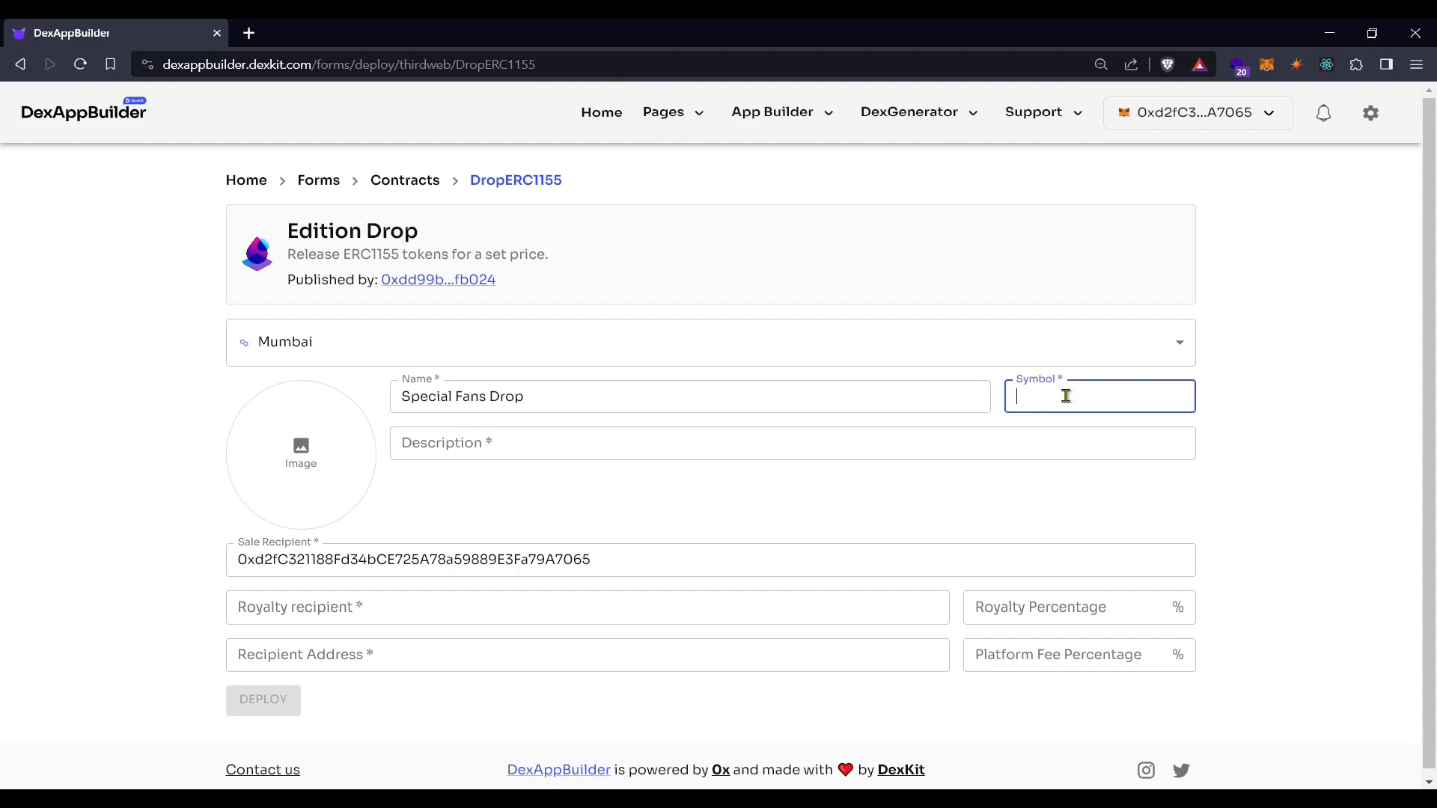
pyautogui.write('SFD')
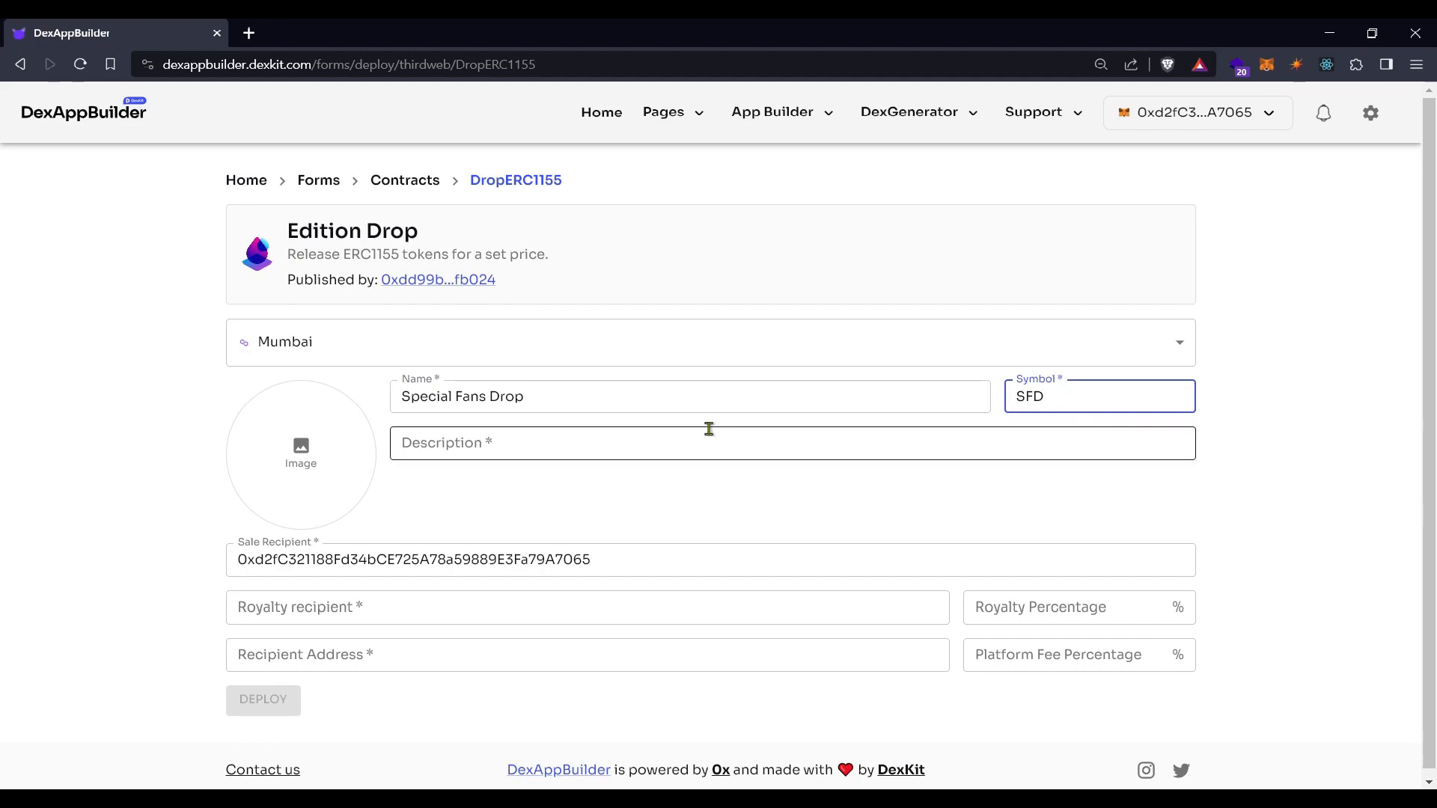
# Describe it as gift NFTs for our most loyal creators and fans, then open the image gallery
pyautogui.click(455, 447)
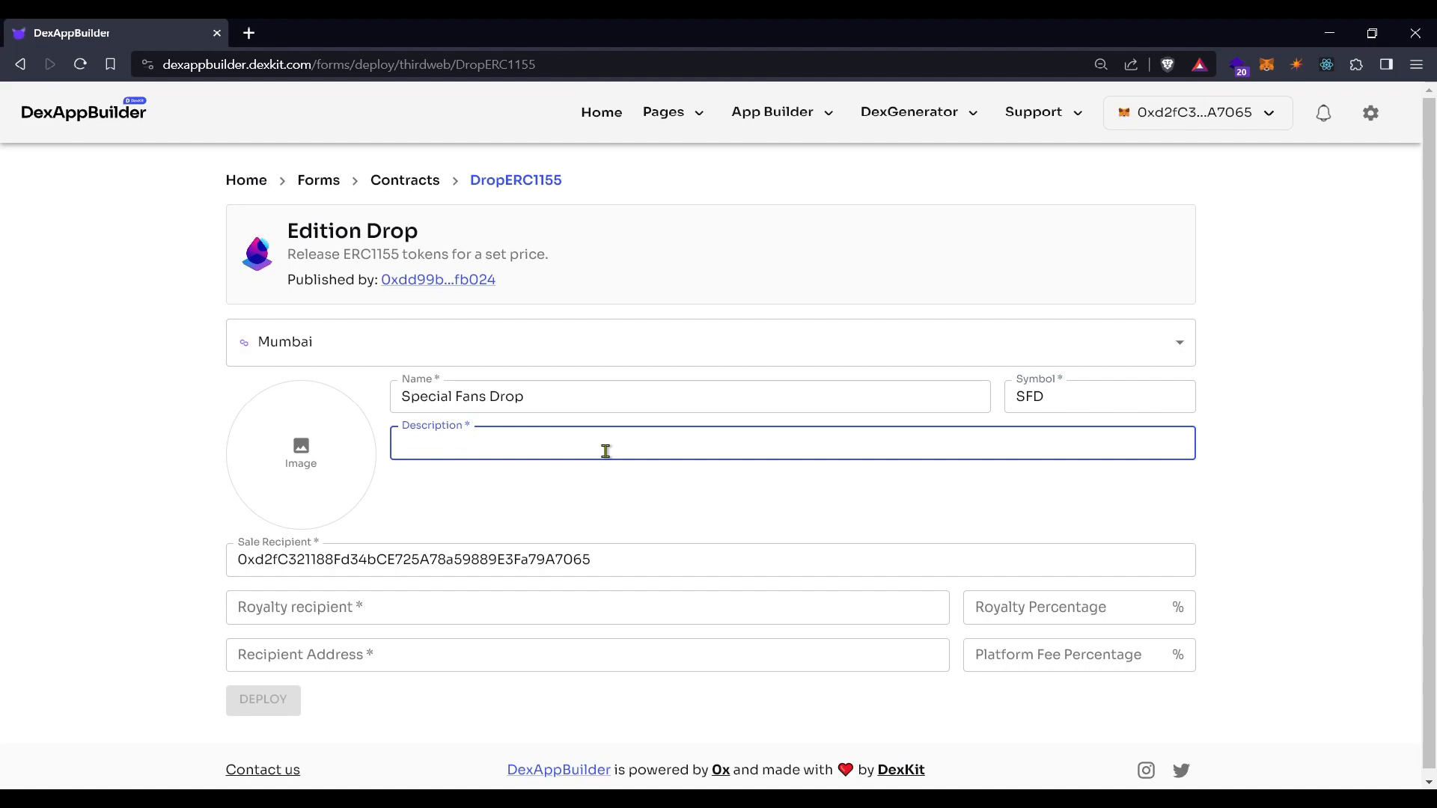
pyautogui.write('This drop will be gift NFTs for our most loyal ')
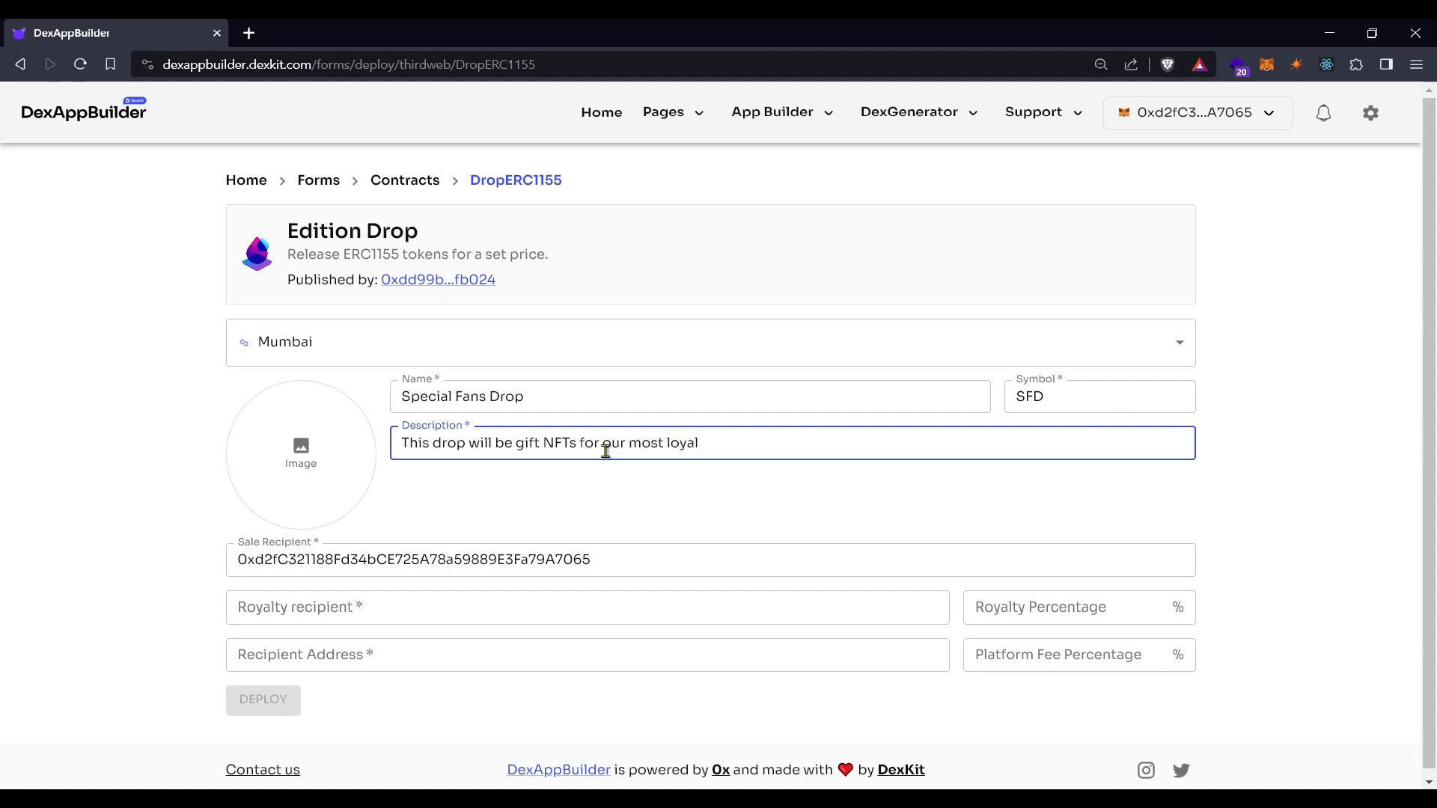
pyautogui.write('creators.and fans.')
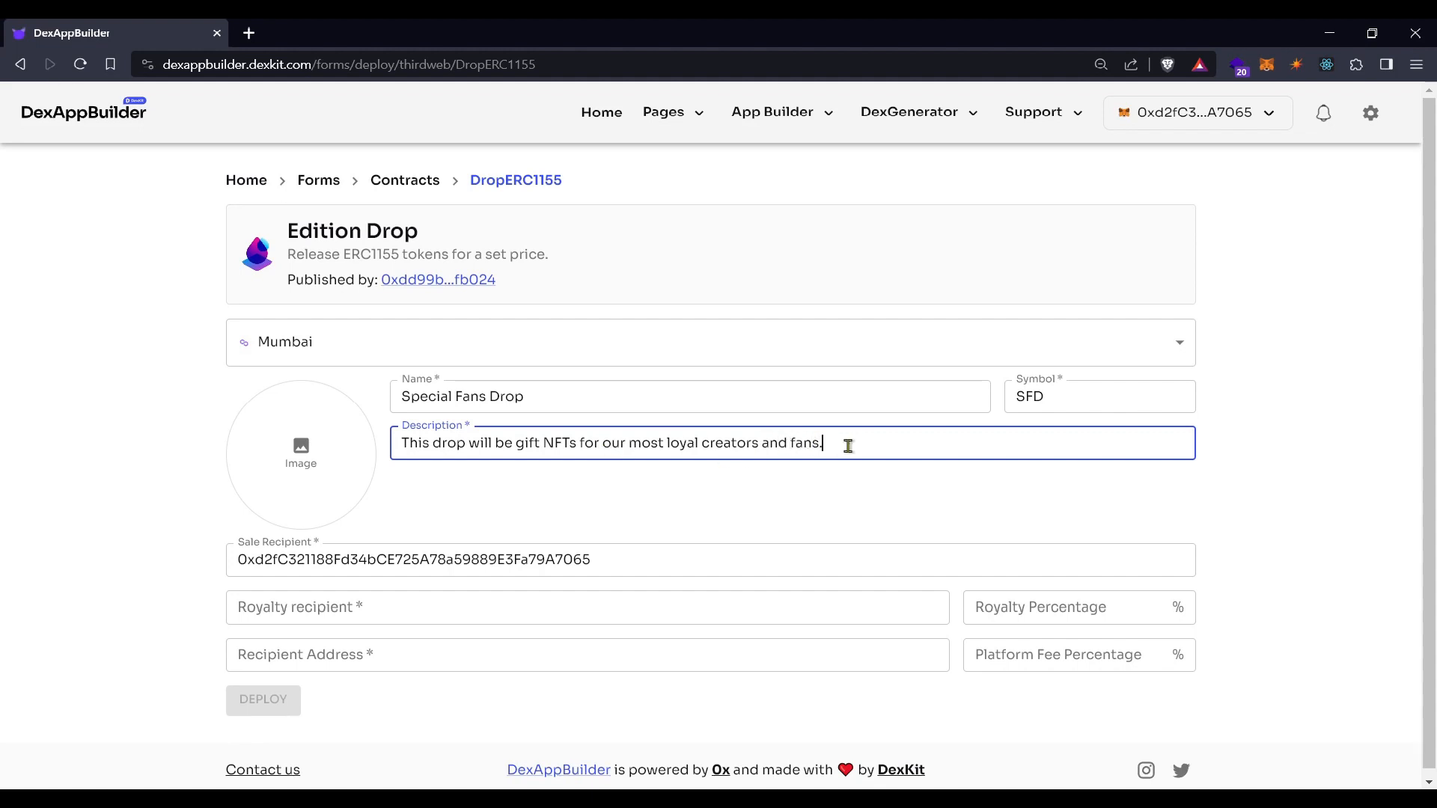
pyautogui.click(298, 465)
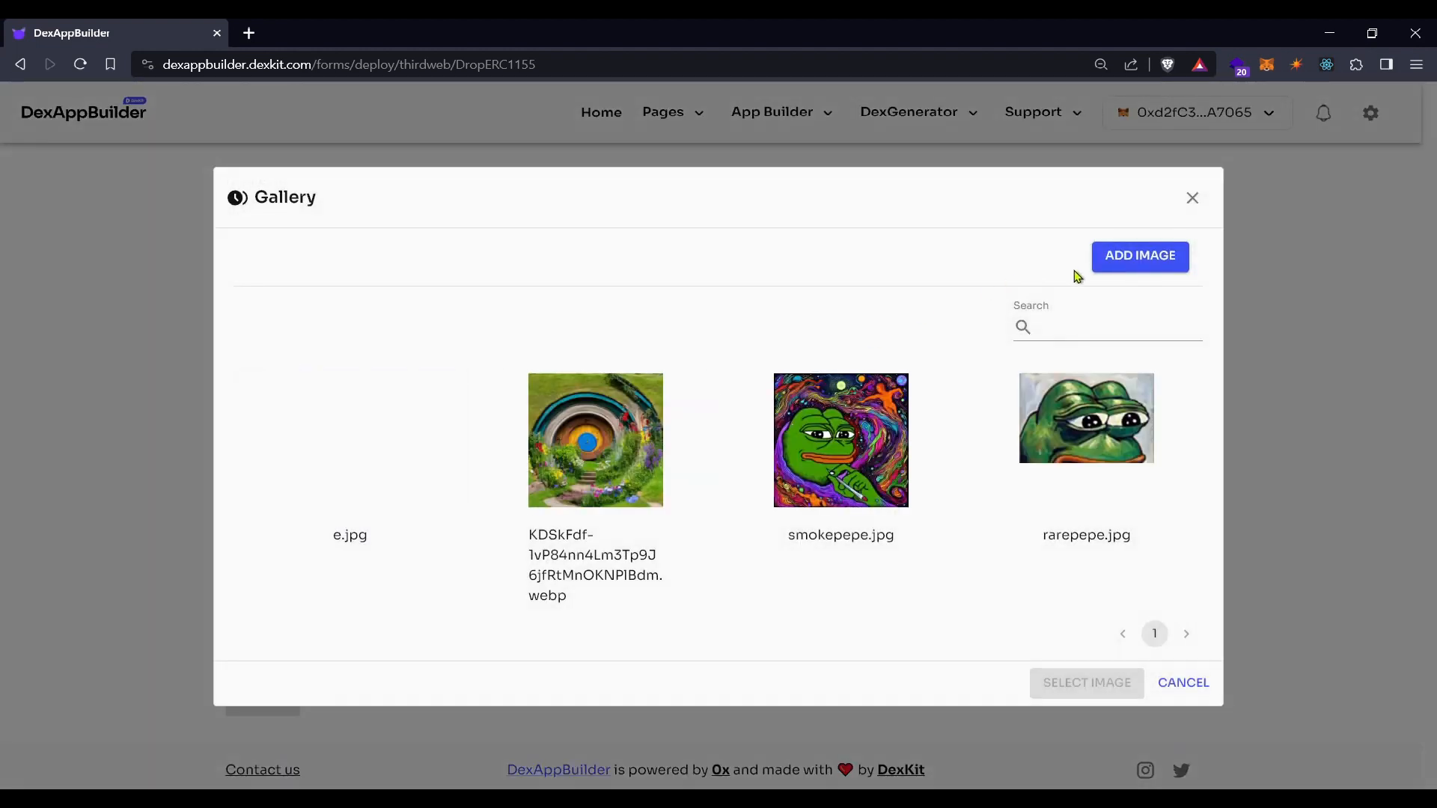
# Upload the camel image a-realisti-58gbz.png and set it as the collection image
pyautogui.click(1139, 274)
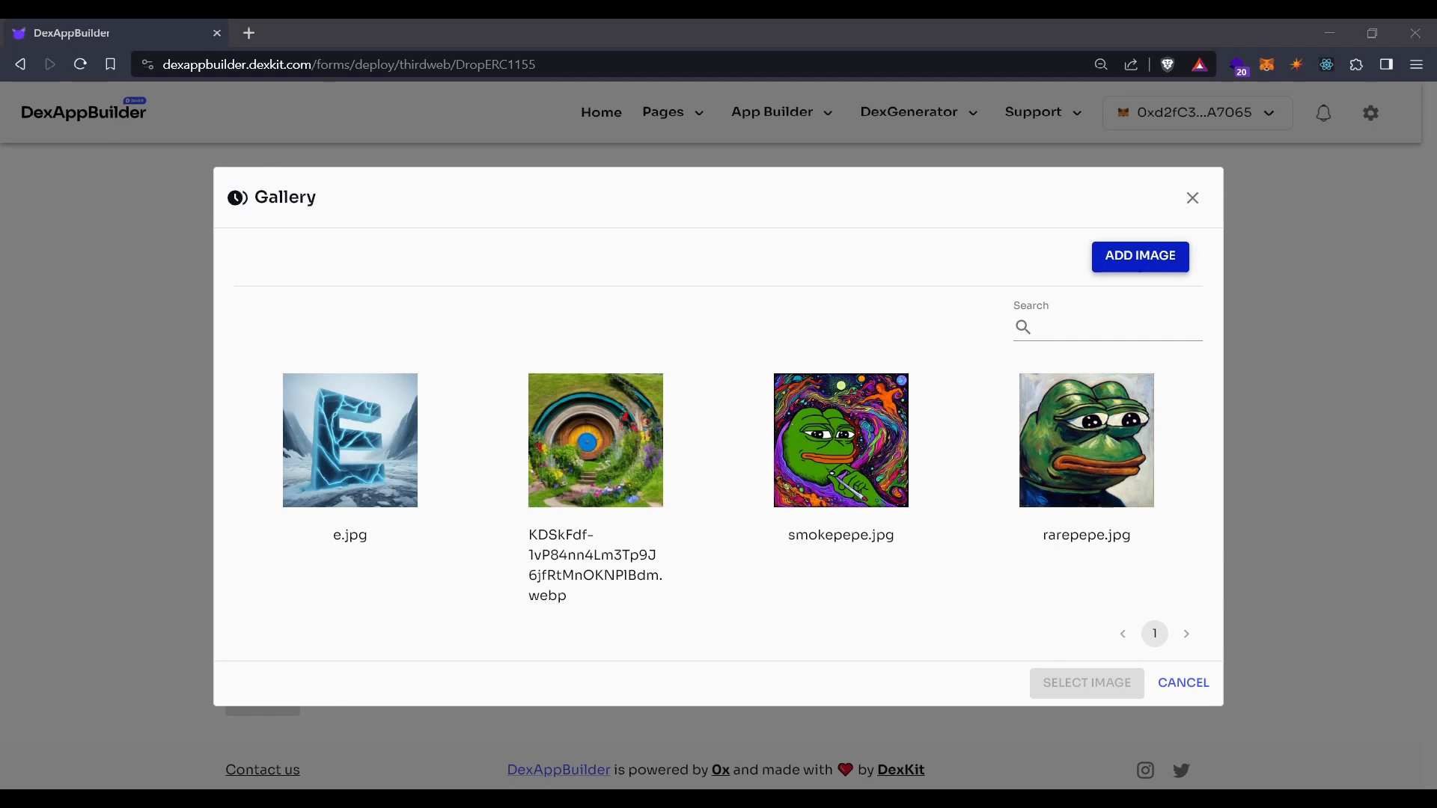
pyautogui.doubleClick(462, 235)
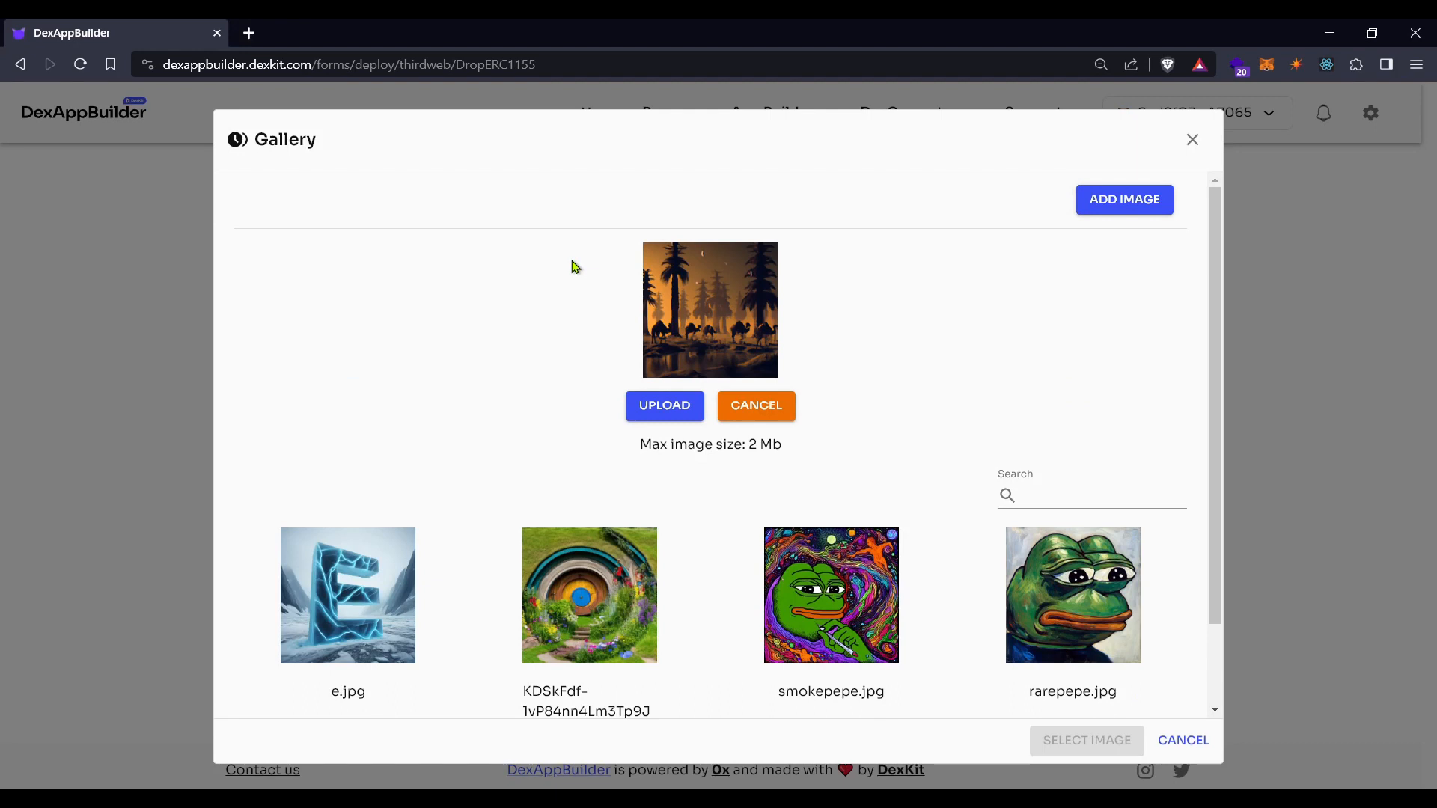
pyautogui.click(666, 405)
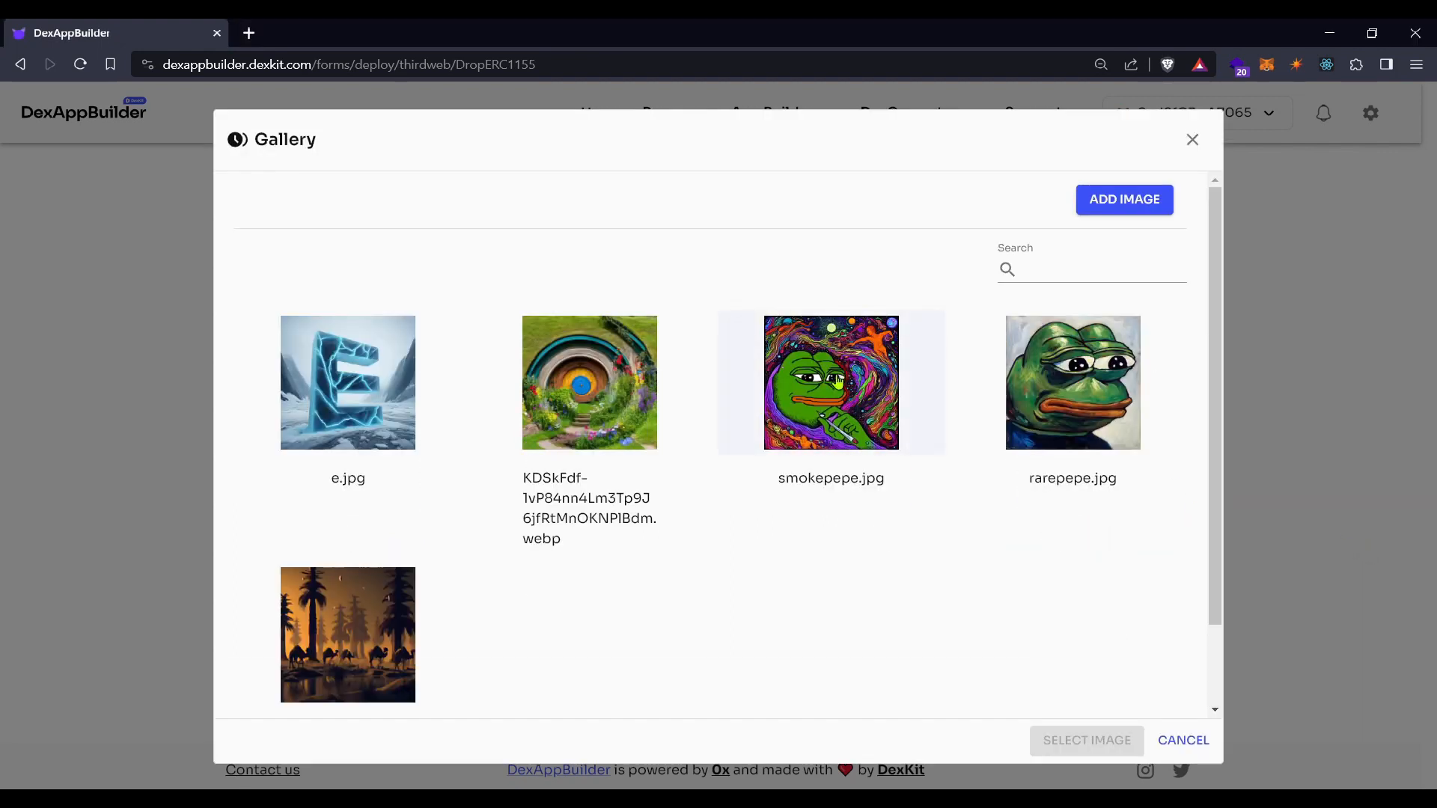
pyautogui.scroll(-2, 670, 449)
pyautogui.click(354, 524)
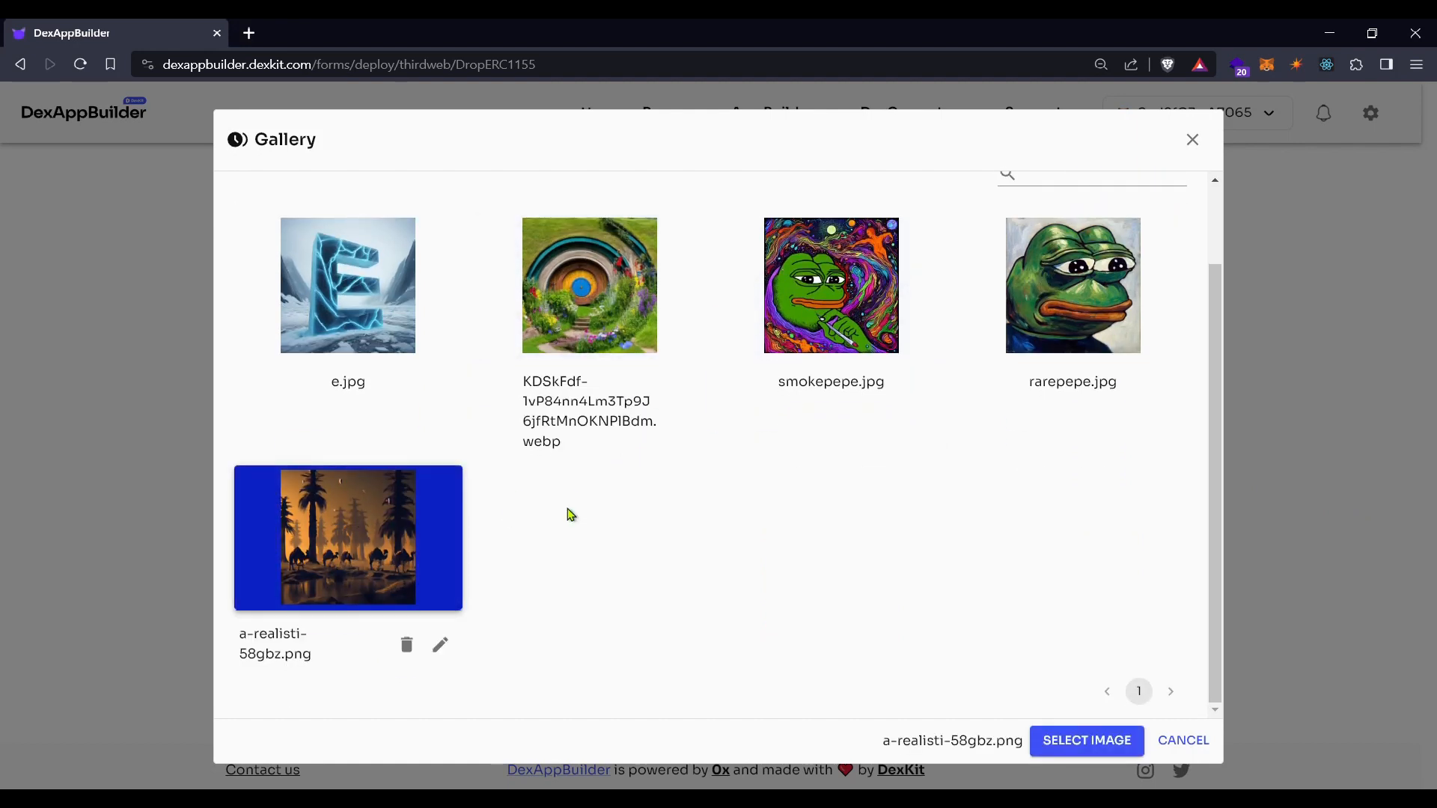
pyautogui.click(1100, 744)
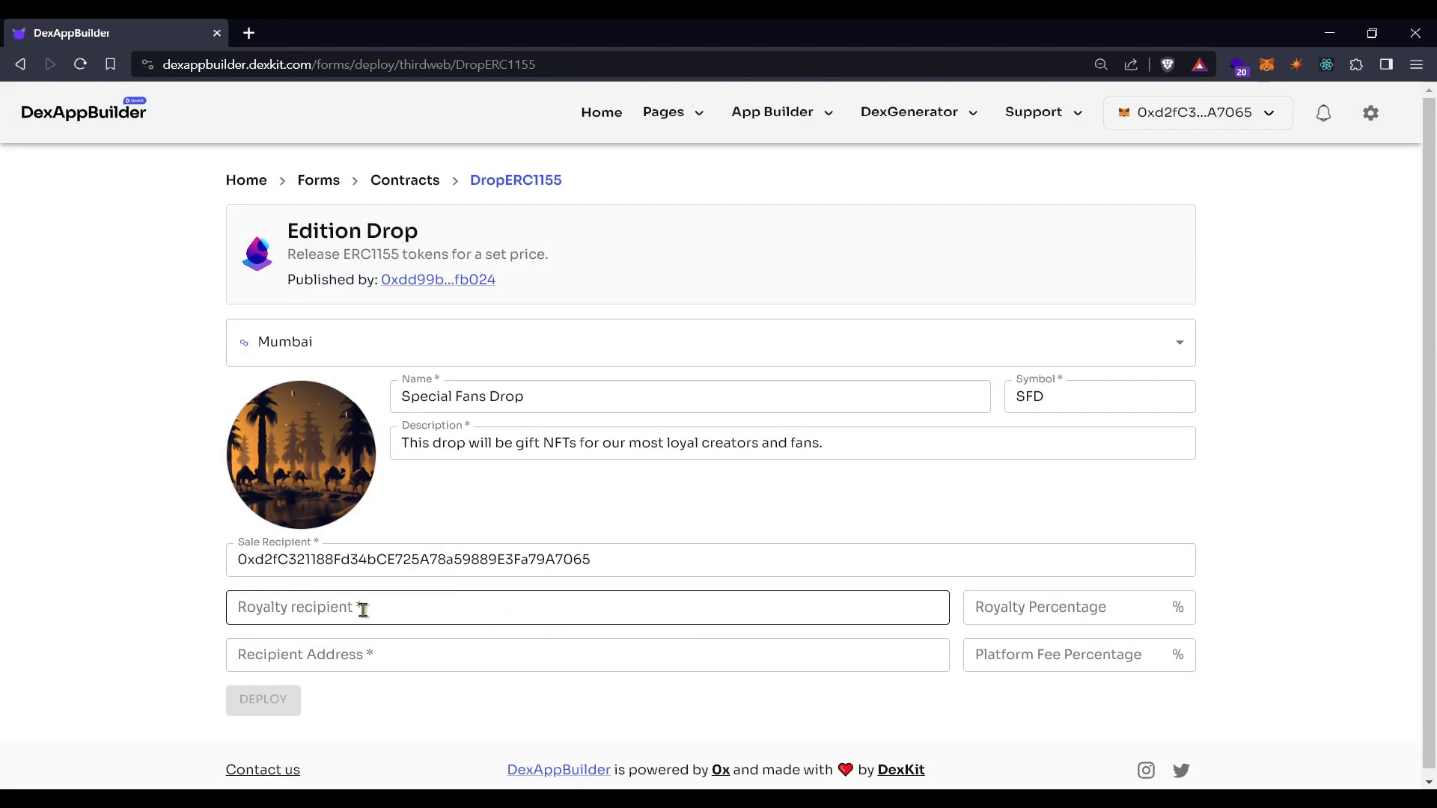
# Copy the sale recipient address and paste it as the royalty recipient, keeping 5% royalty
pyautogui.doubleClick(338, 560)
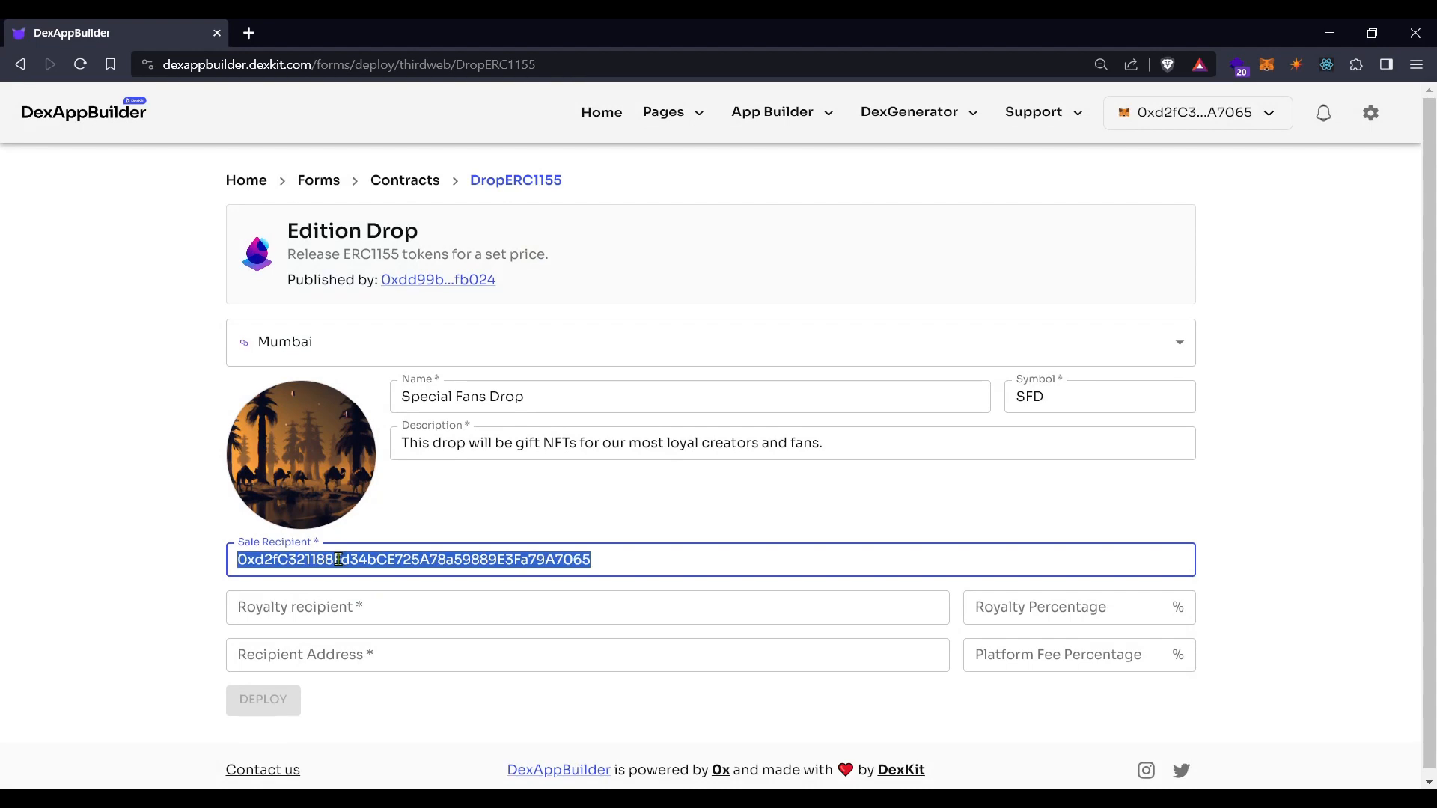
pyautogui.click(666, 560)
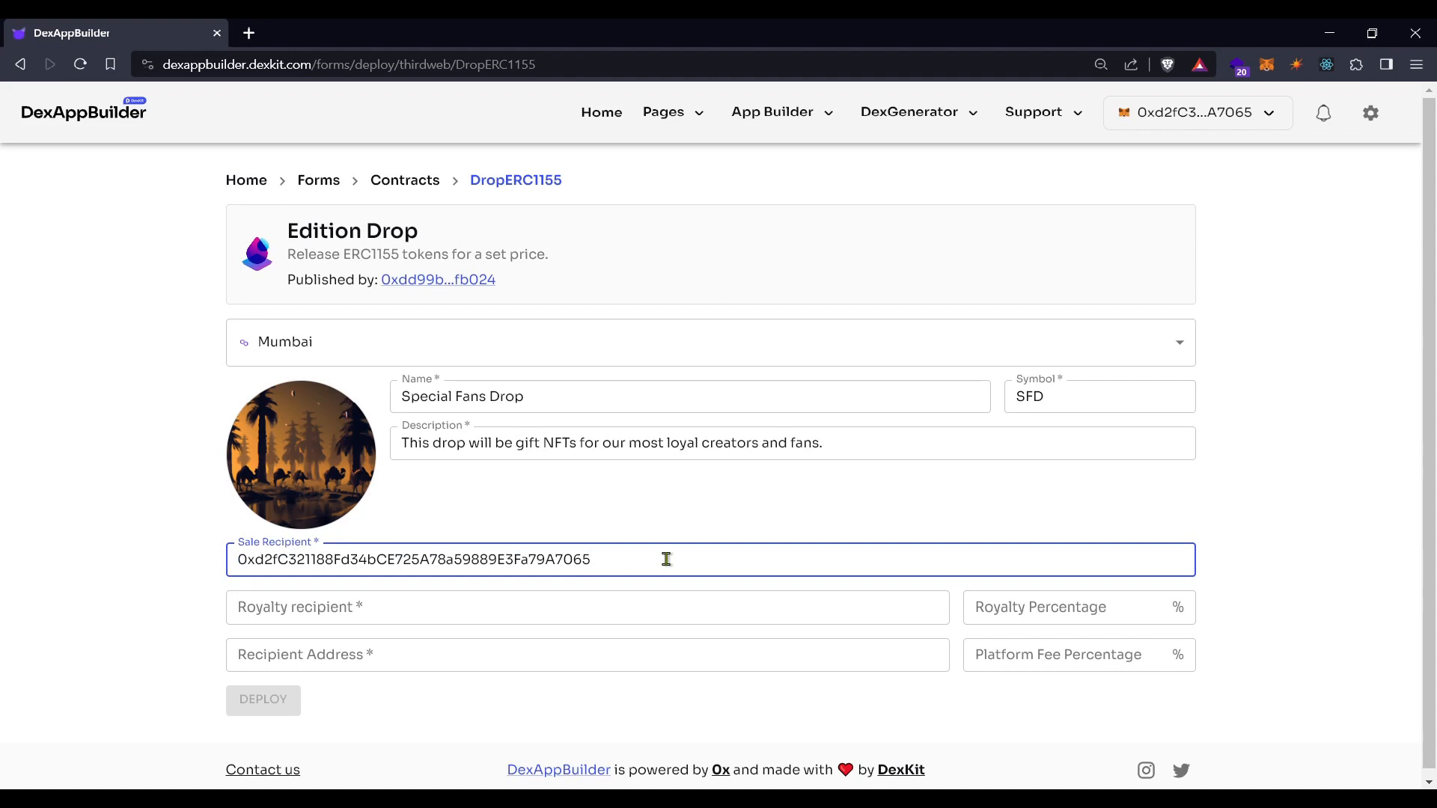
pyautogui.doubleClick(600, 566)
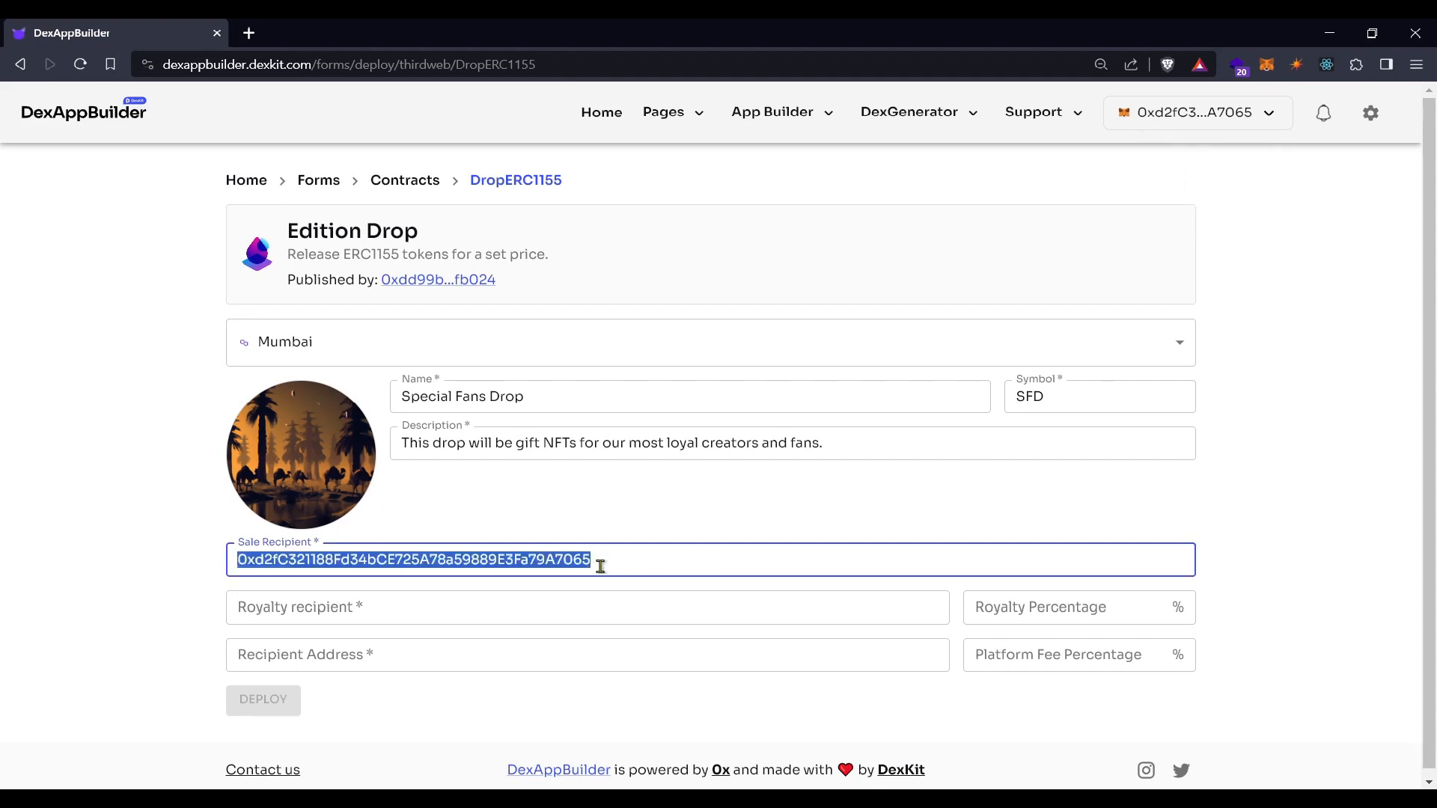
pyautogui.press('BackSpace')
pyautogui.hotkey('ctrl', 'z')
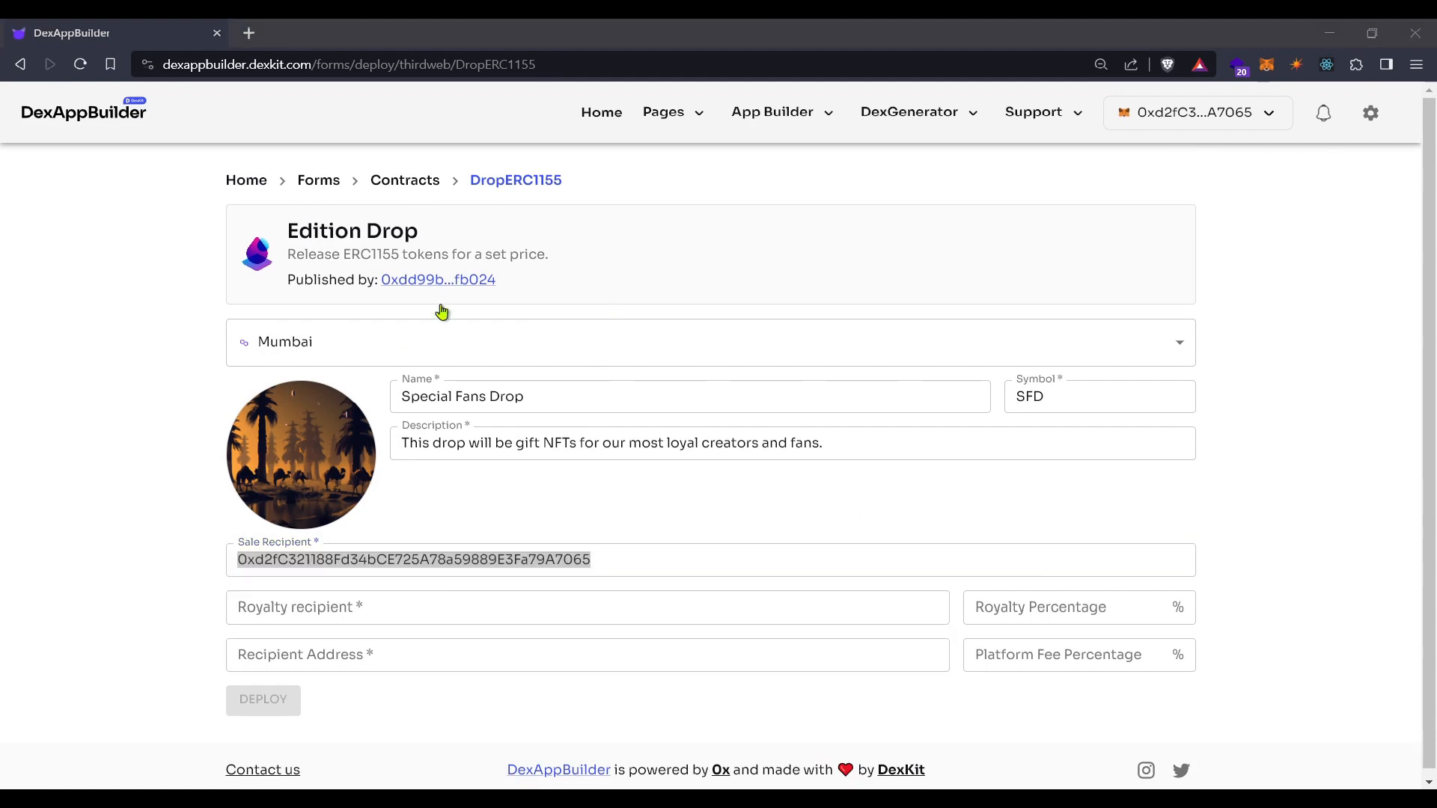
pyautogui.click(847, 27)
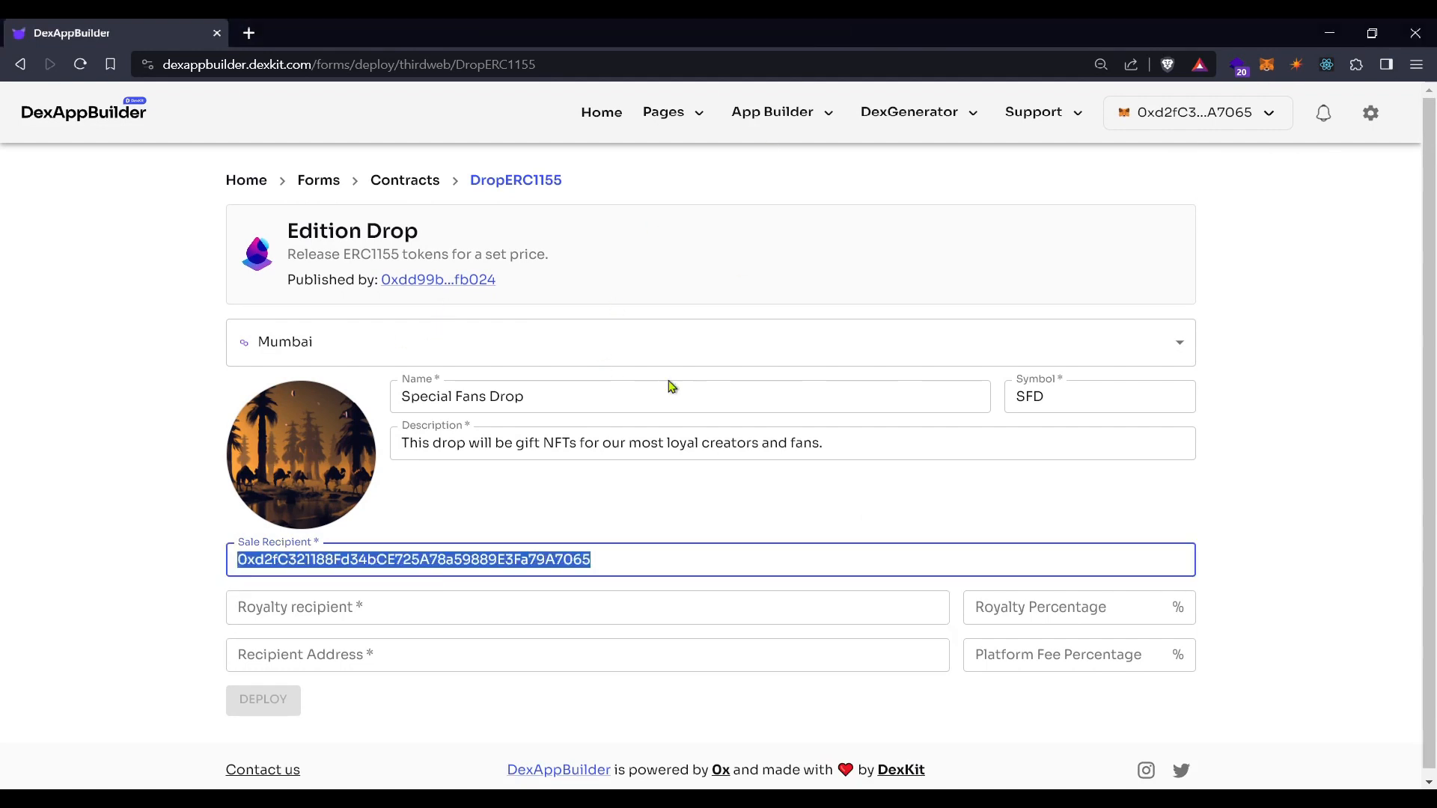
pyautogui.click(402, 616)
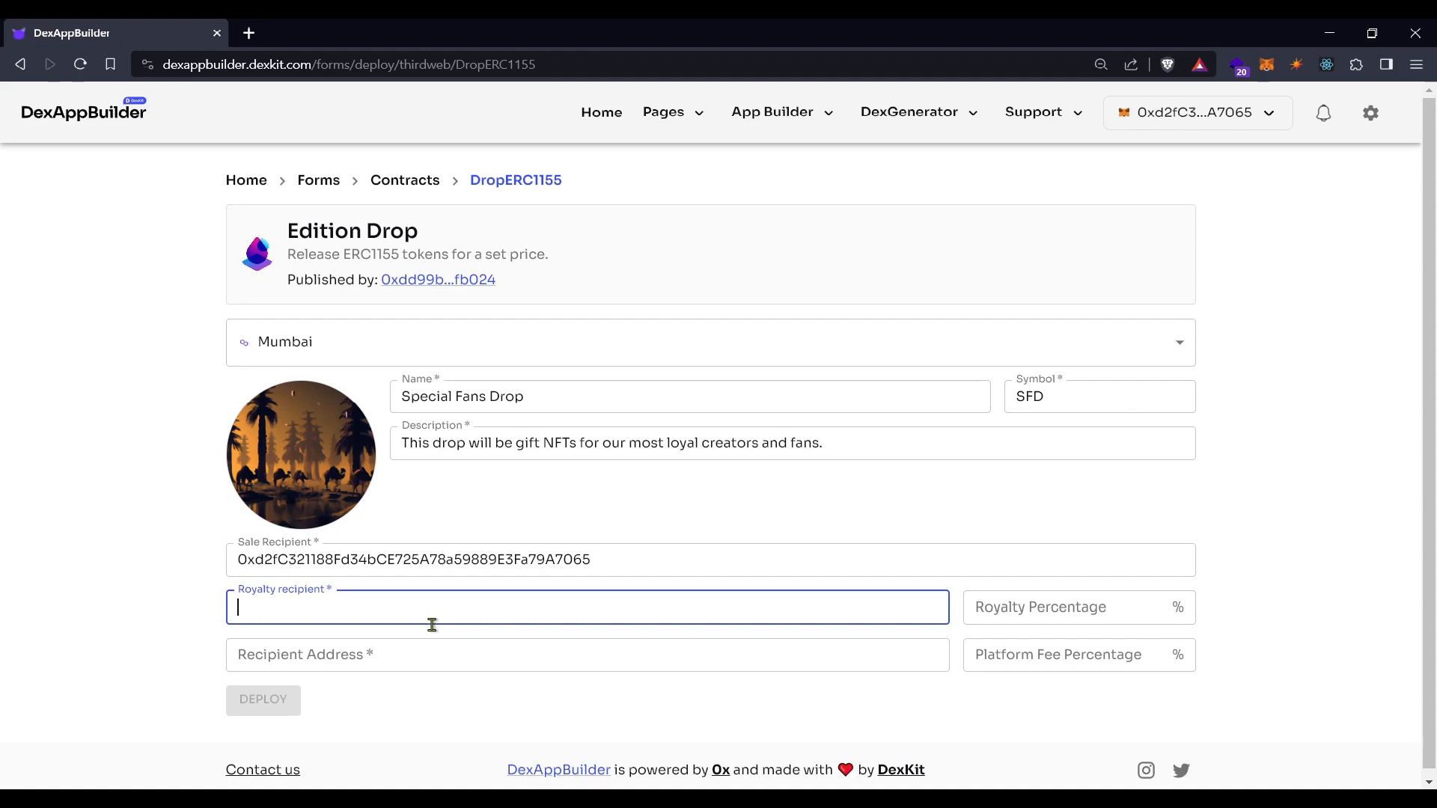
pyautogui.write('0xa4B2815B66ca21B681d2e1C25a9A54ced751A2e3')
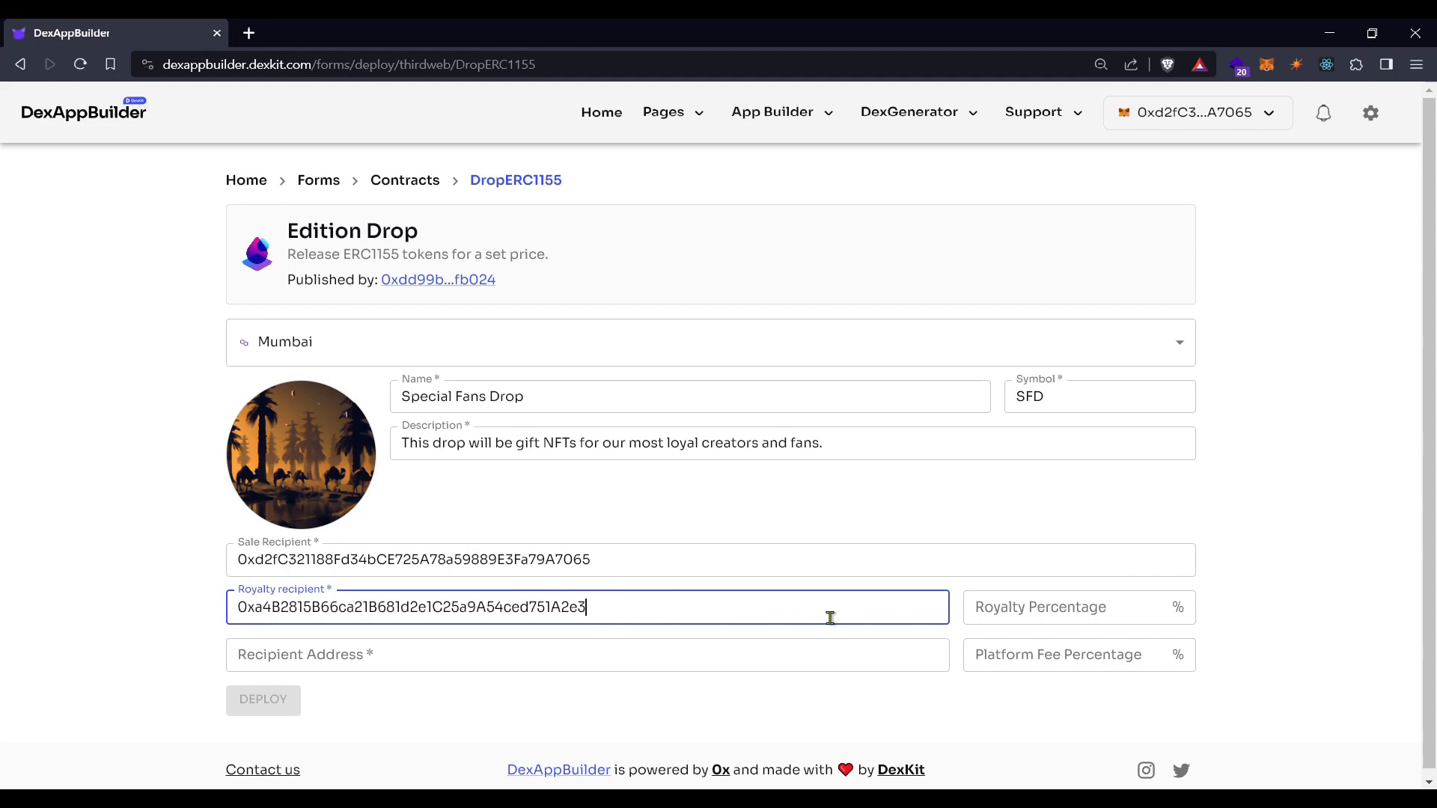
pyautogui.click(1107, 608)
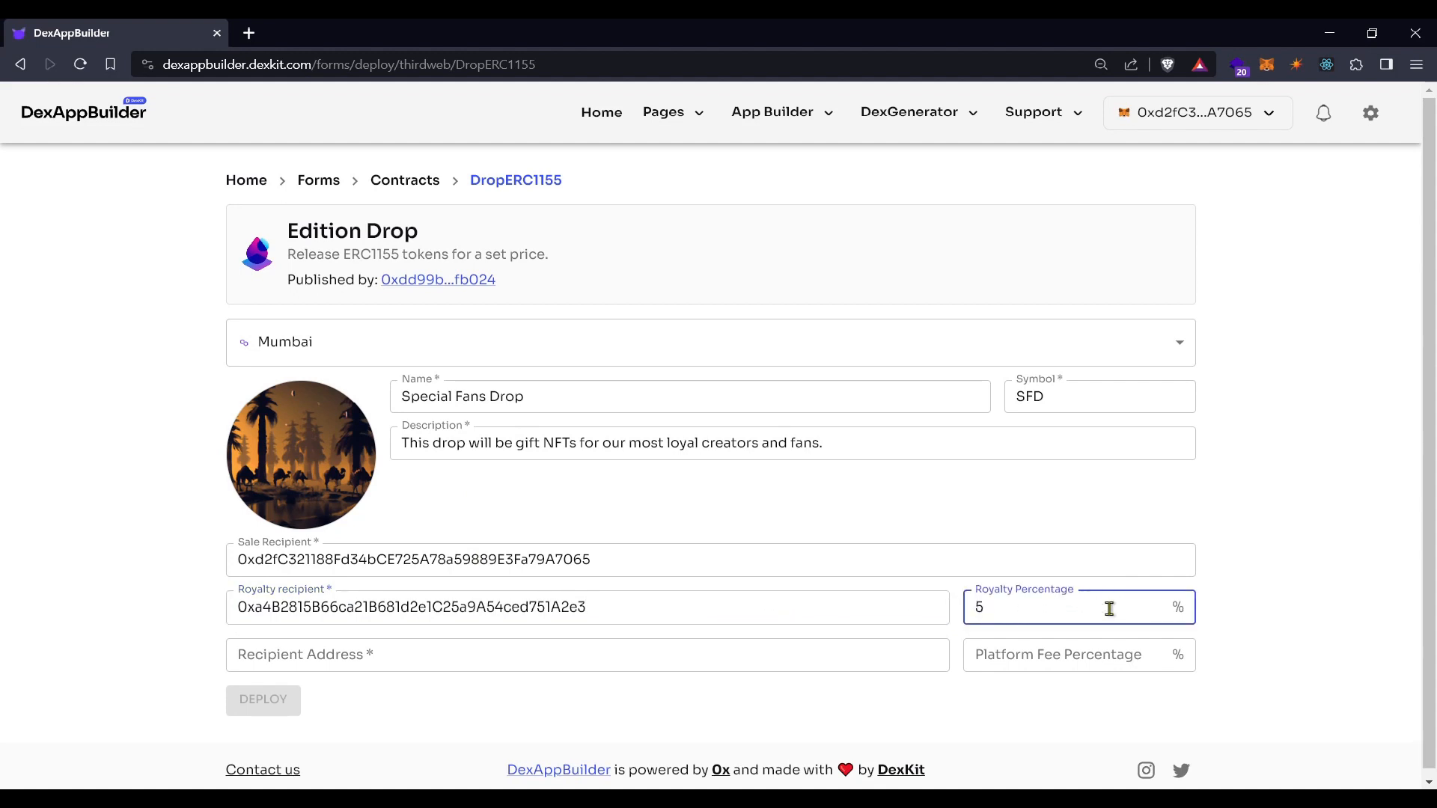
pyautogui.click(1342, 611)
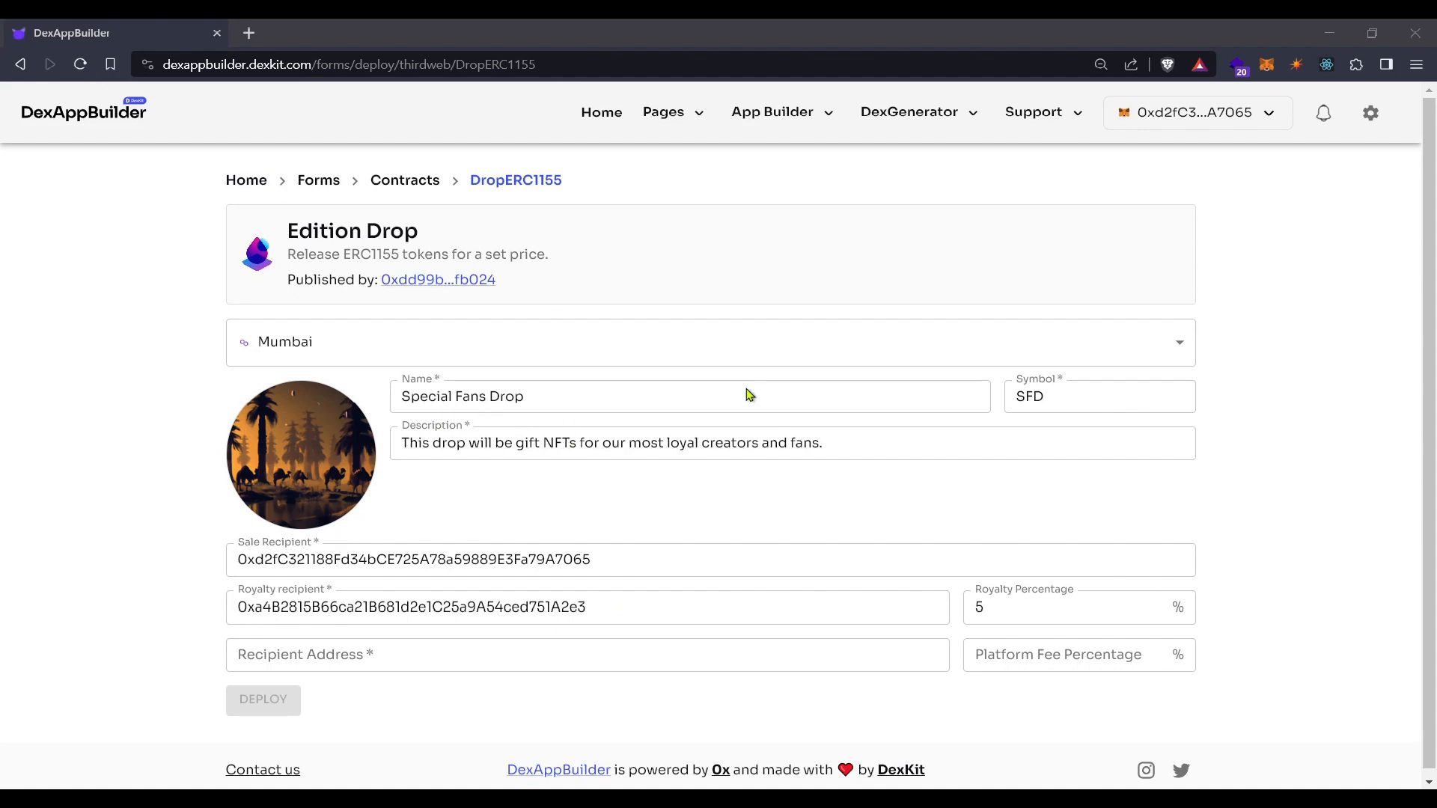
# Paste the wallet into Recipient Address, set a 1% platform fee, and deploy the contract
pyautogui.click(383, 654)
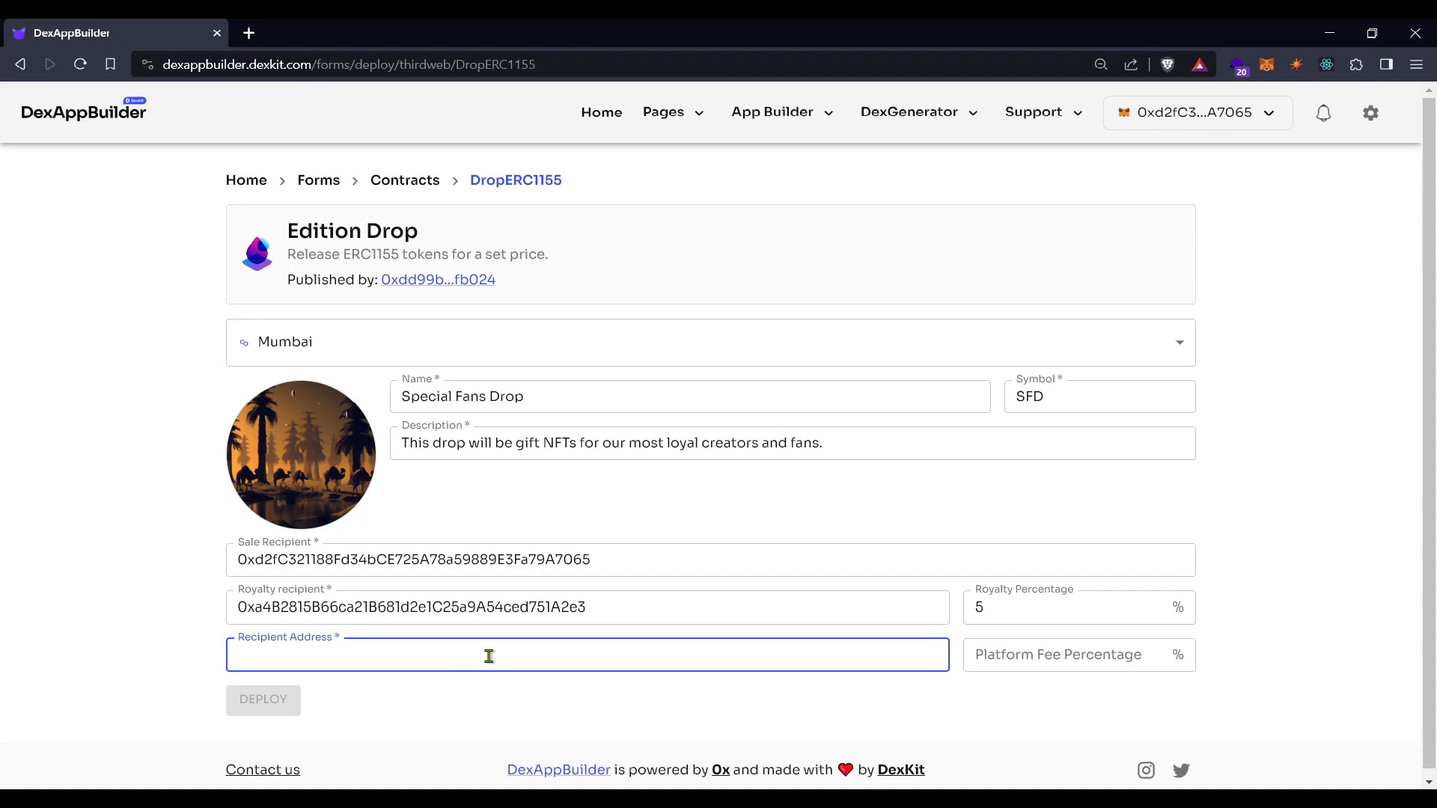
pyautogui.write('0xCb2415cdA27a0EFaB6AAbE9cf50B03E94B04D4B1')
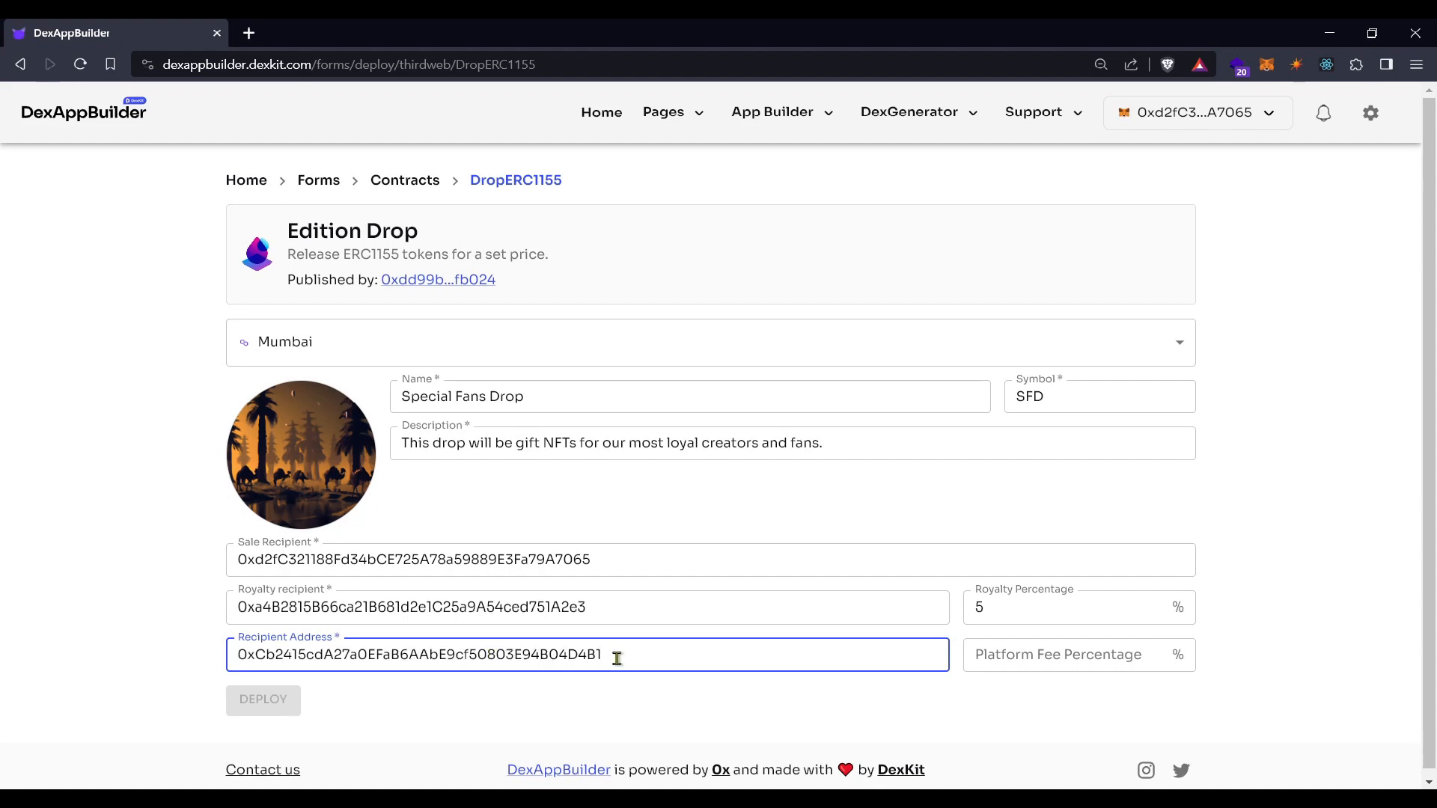
pyautogui.click(1042, 665)
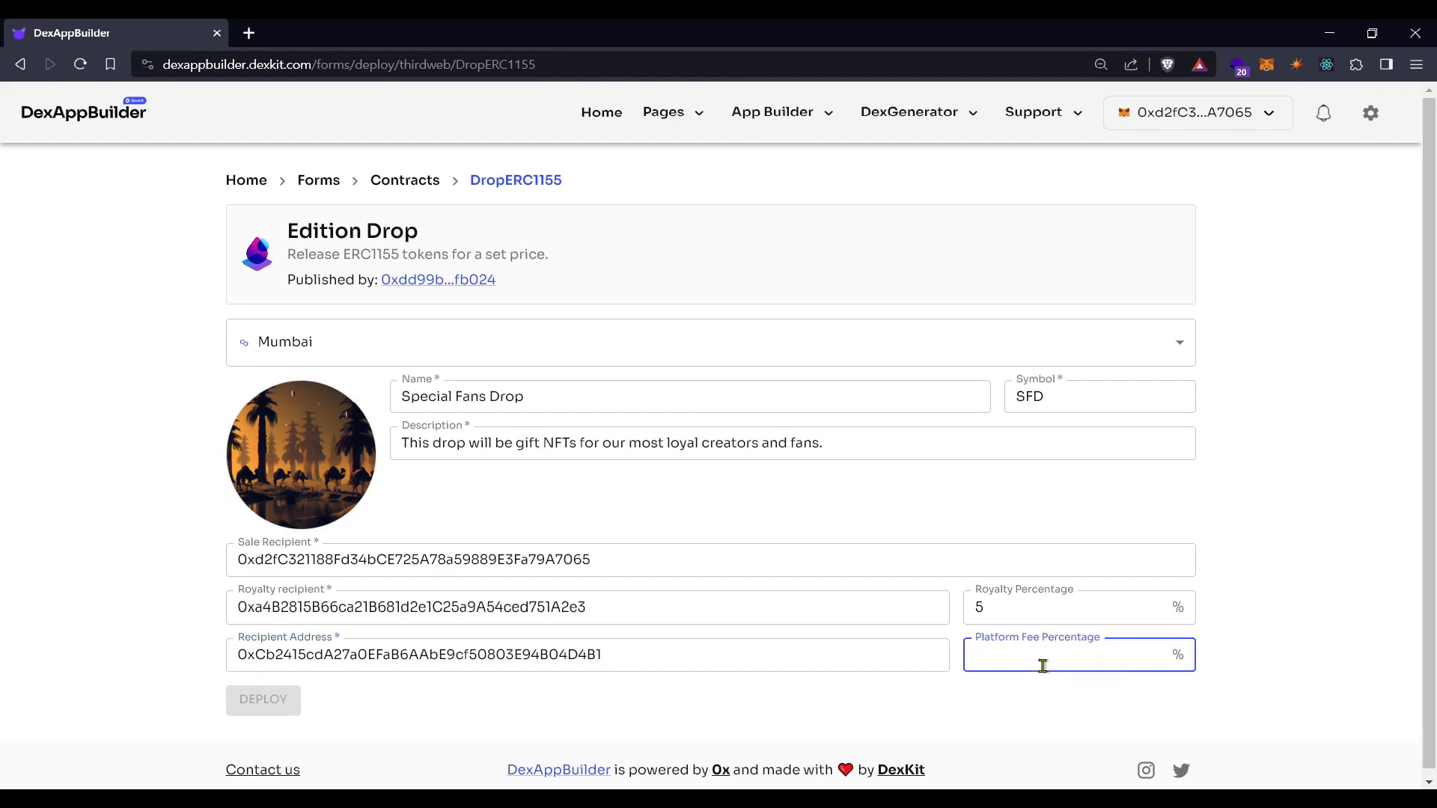
pyautogui.write('1')
pyautogui.click(1293, 623)
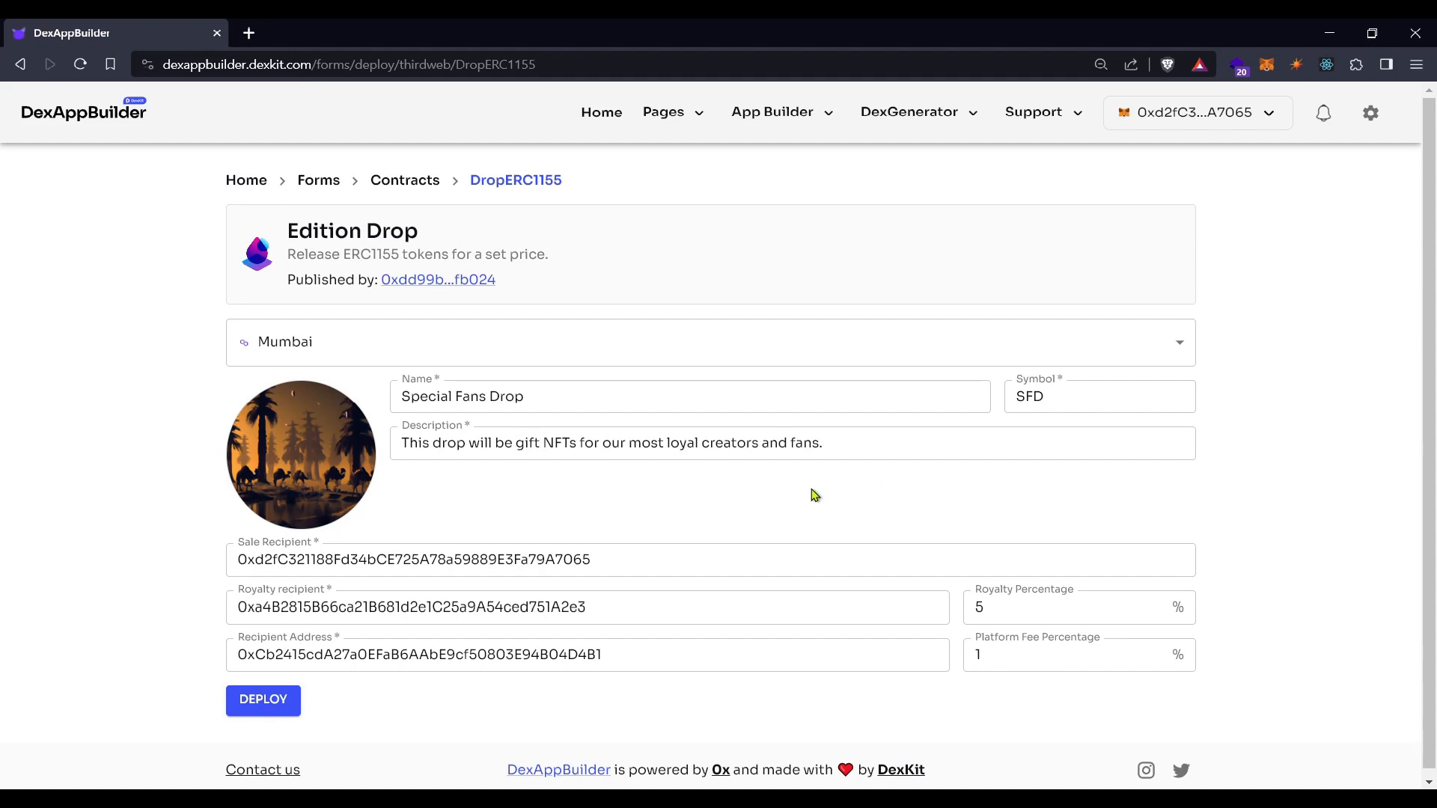
pyautogui.click(603, 655)
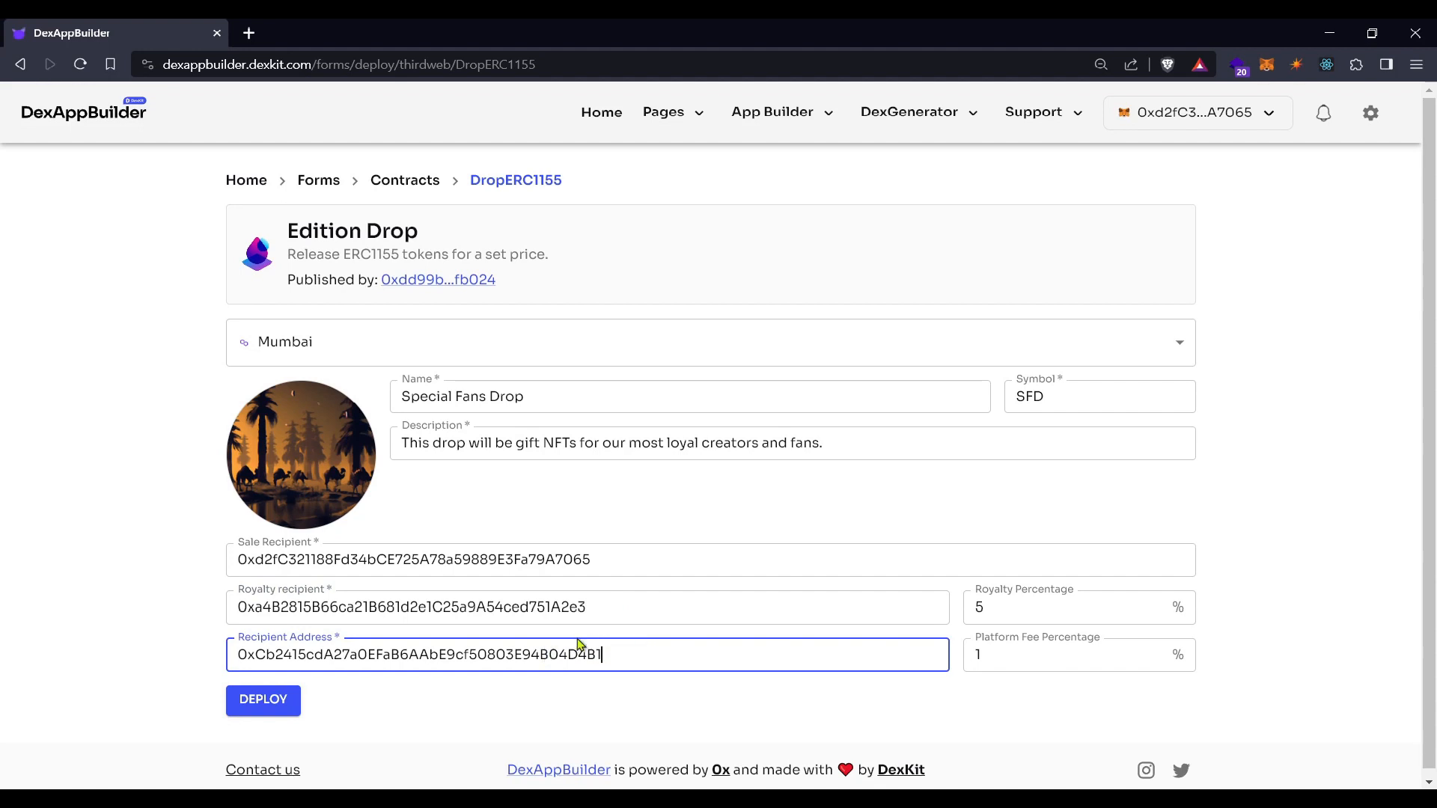
pyautogui.click(263, 698)
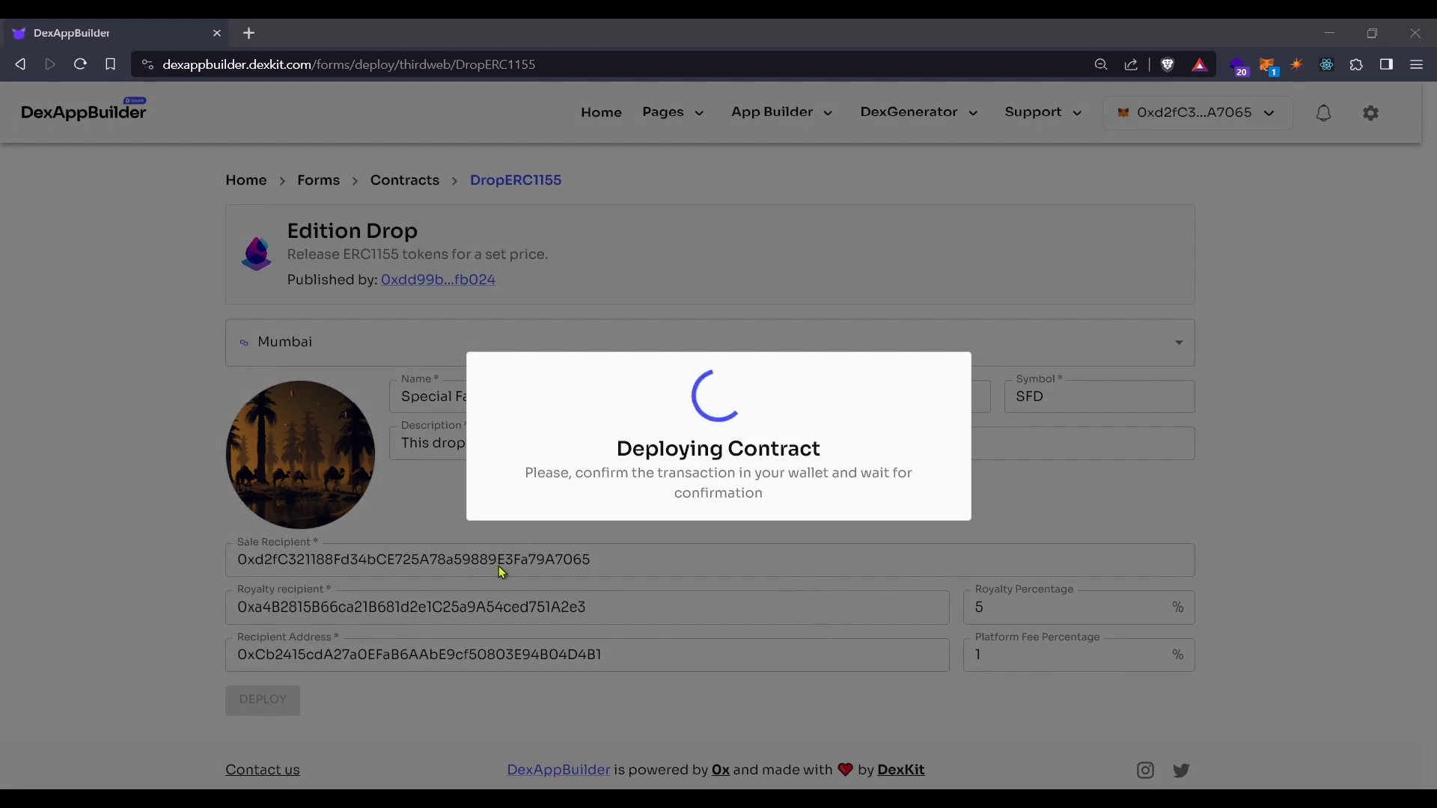
# Wait for the Mumbai deployment to finish and open the Special Fans Drop management page
pyautogui.click(1349, 558)
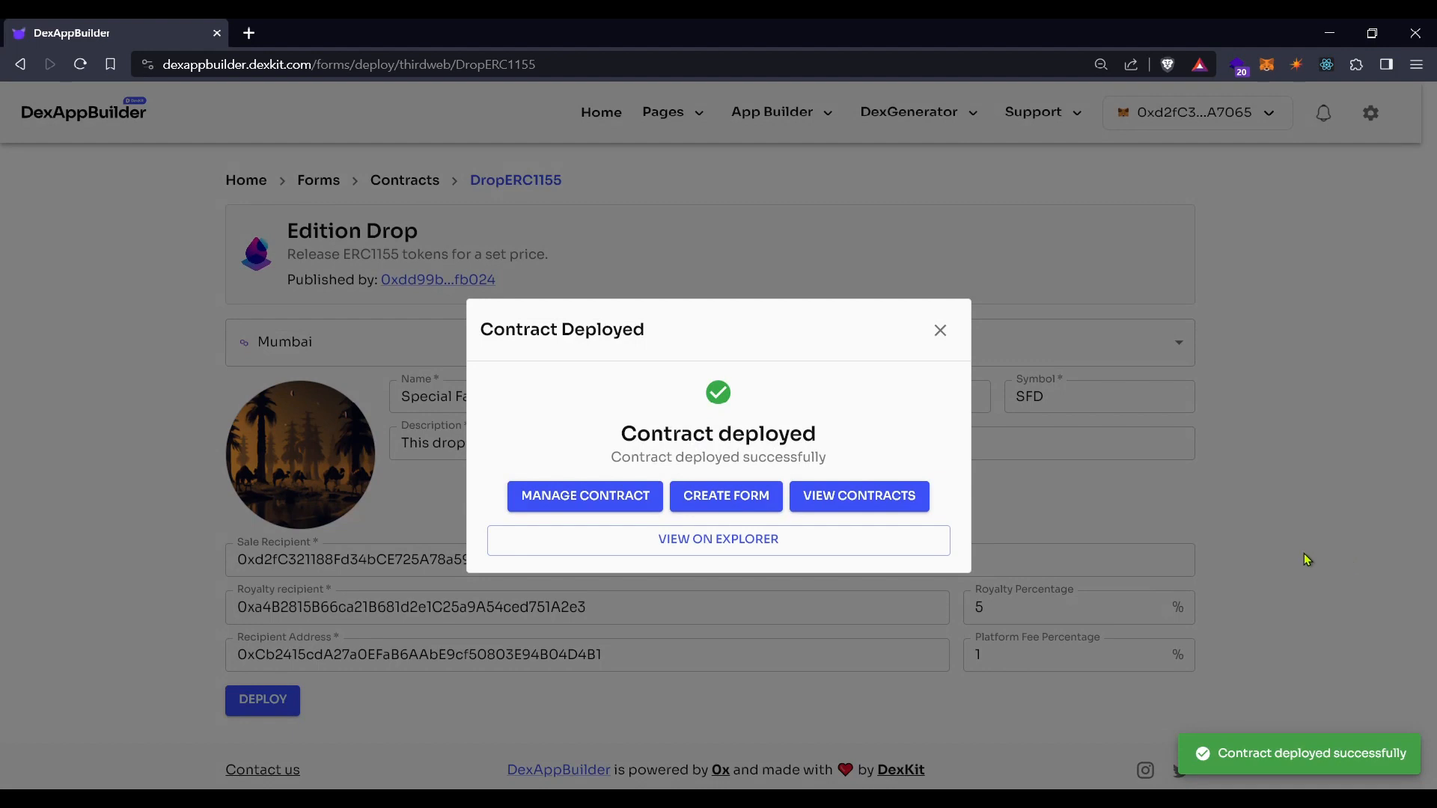
pyautogui.click(579, 507)
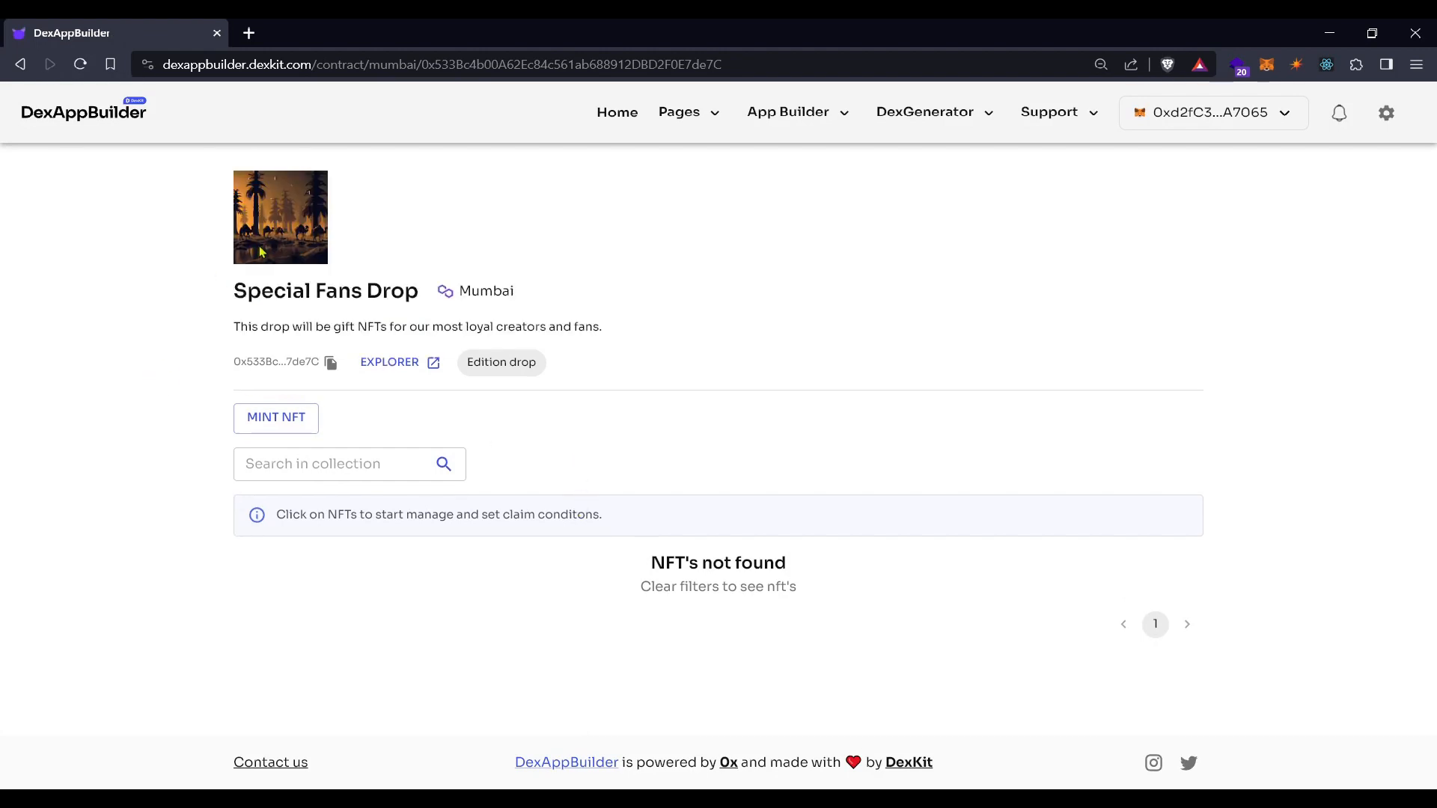
pyautogui.moveTo(232, 294); pyautogui.dragTo(413, 294)
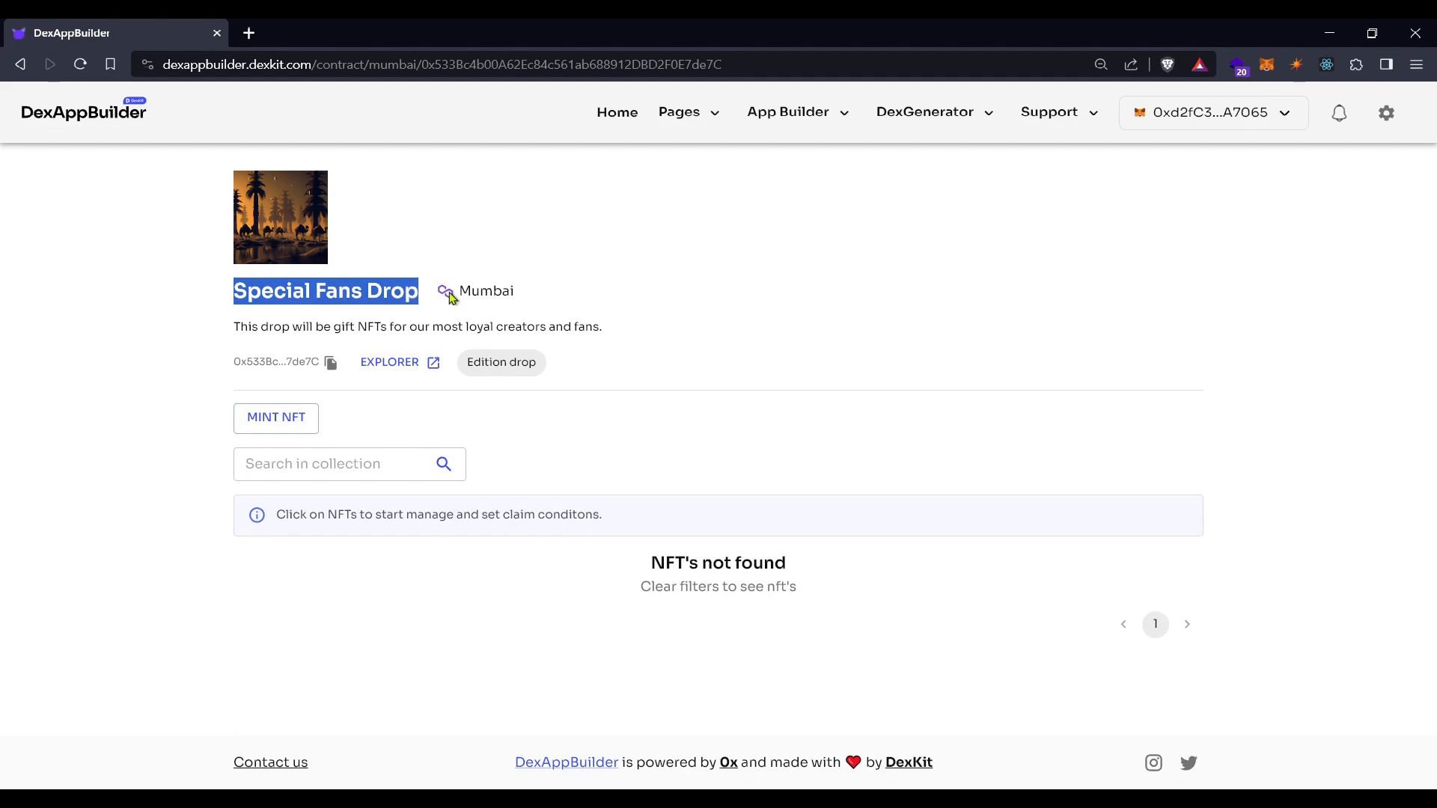
pyautogui.doubleClick(475, 290)
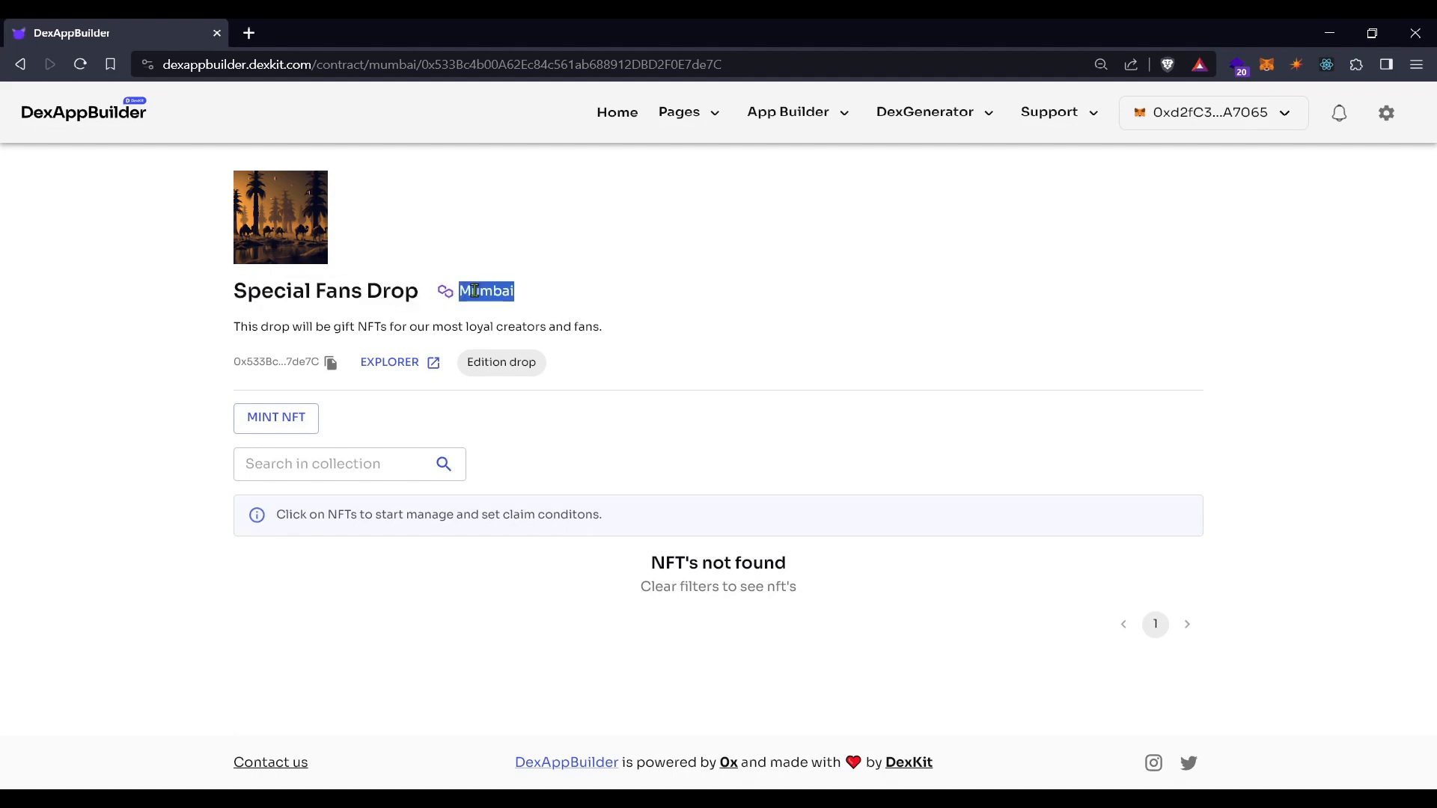
pyautogui.tripleClick(343, 327)
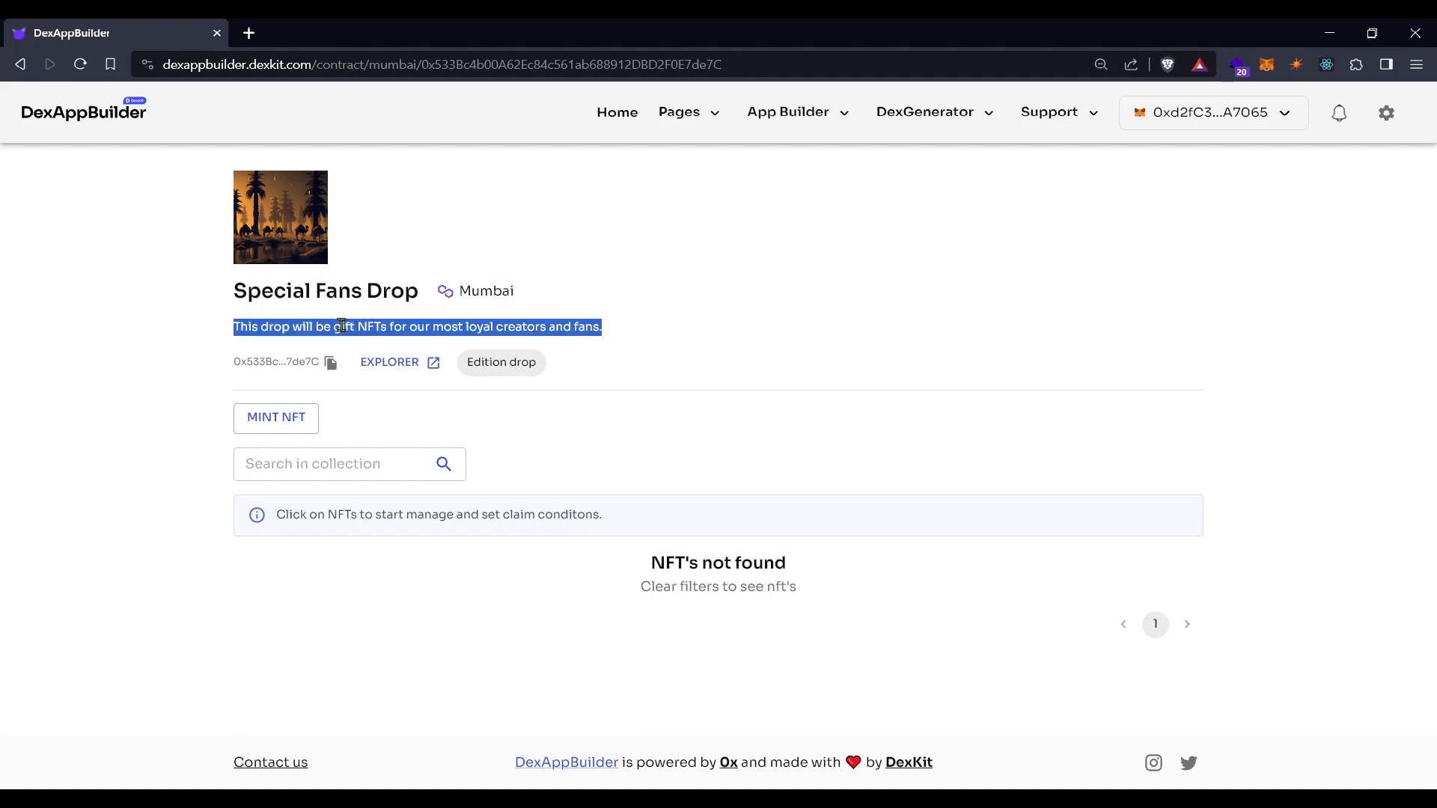
pyautogui.tripleClick(262, 362)
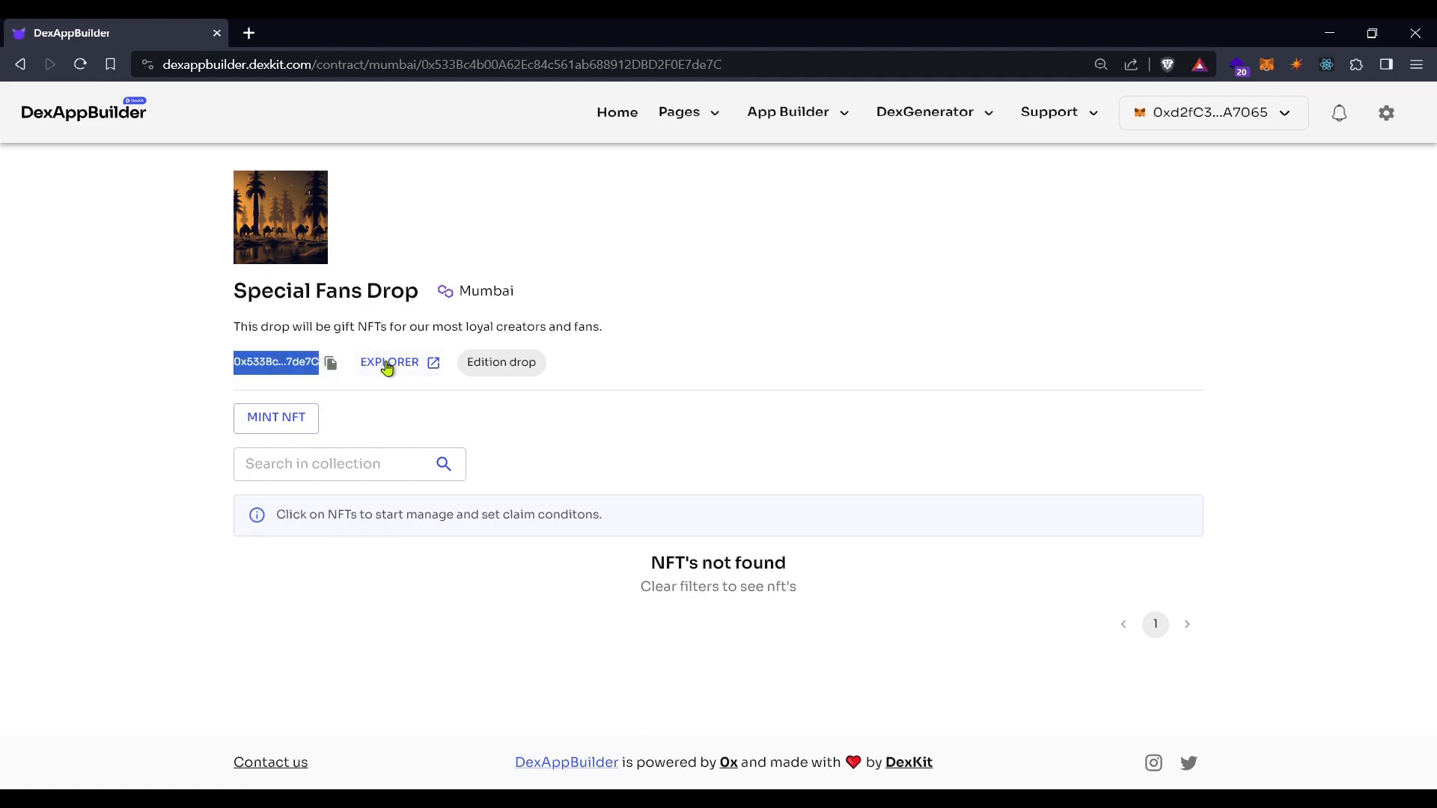
pyautogui.tripleClick(502, 365)
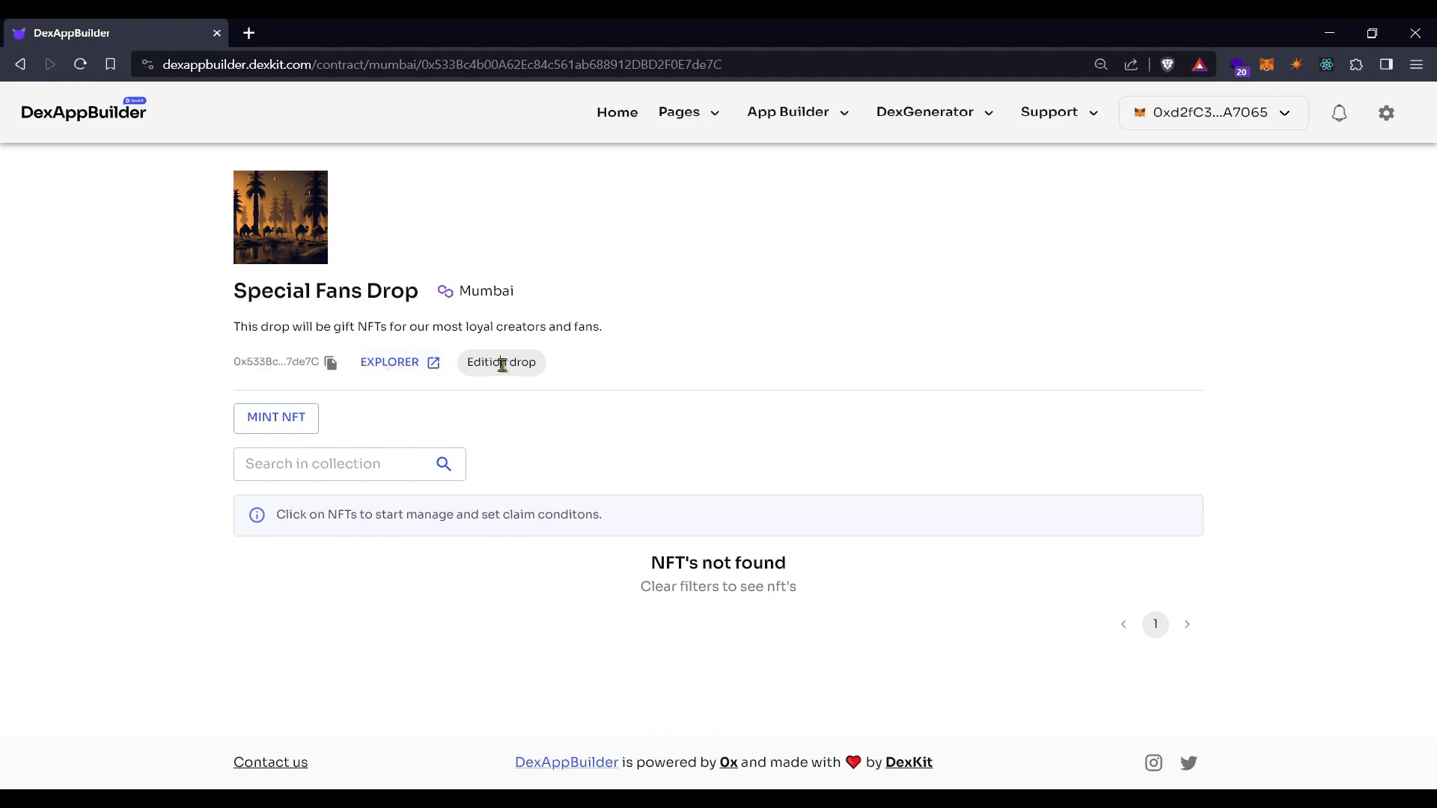
pyautogui.click(503, 384)
# Open the Create NFTs dialog and read its minting-wait and 1000 KIT requirement notes
pyautogui.click(278, 428)
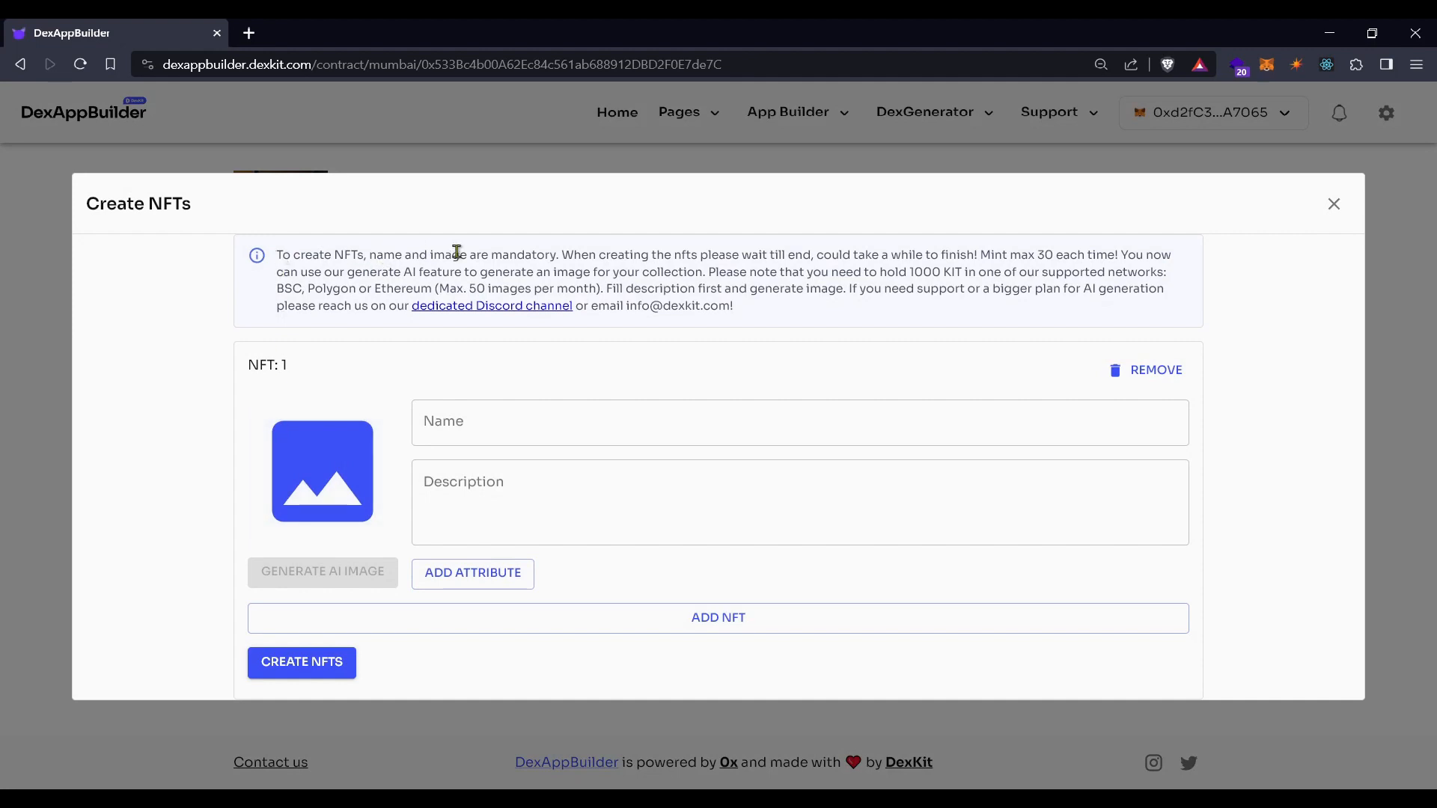
pyautogui.moveTo(563, 255); pyautogui.dragTo(817, 255)
pyautogui.click(852, 255)
pyautogui.moveTo(715, 273); pyautogui.dragTo(1012, 276)
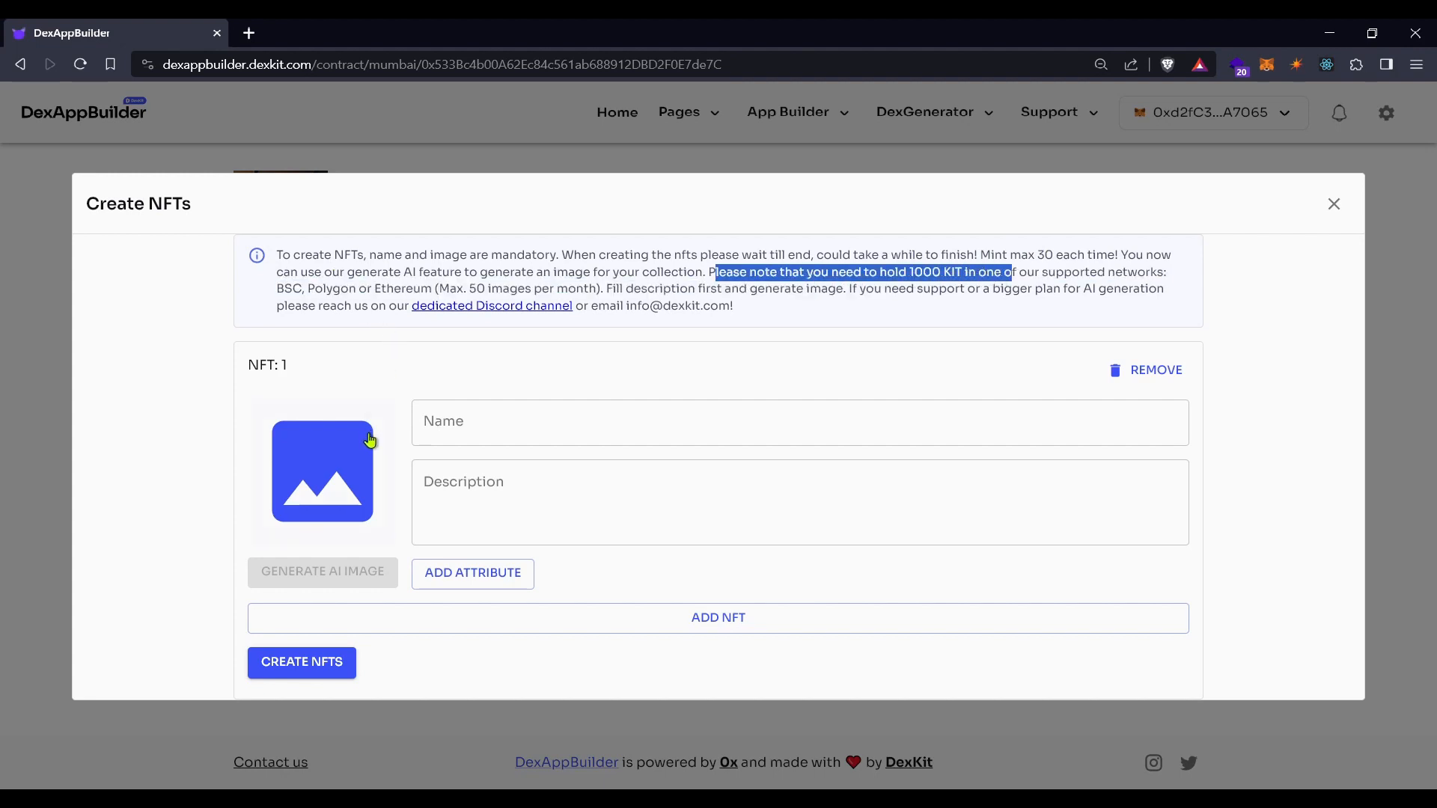
pyautogui.click(454, 272)
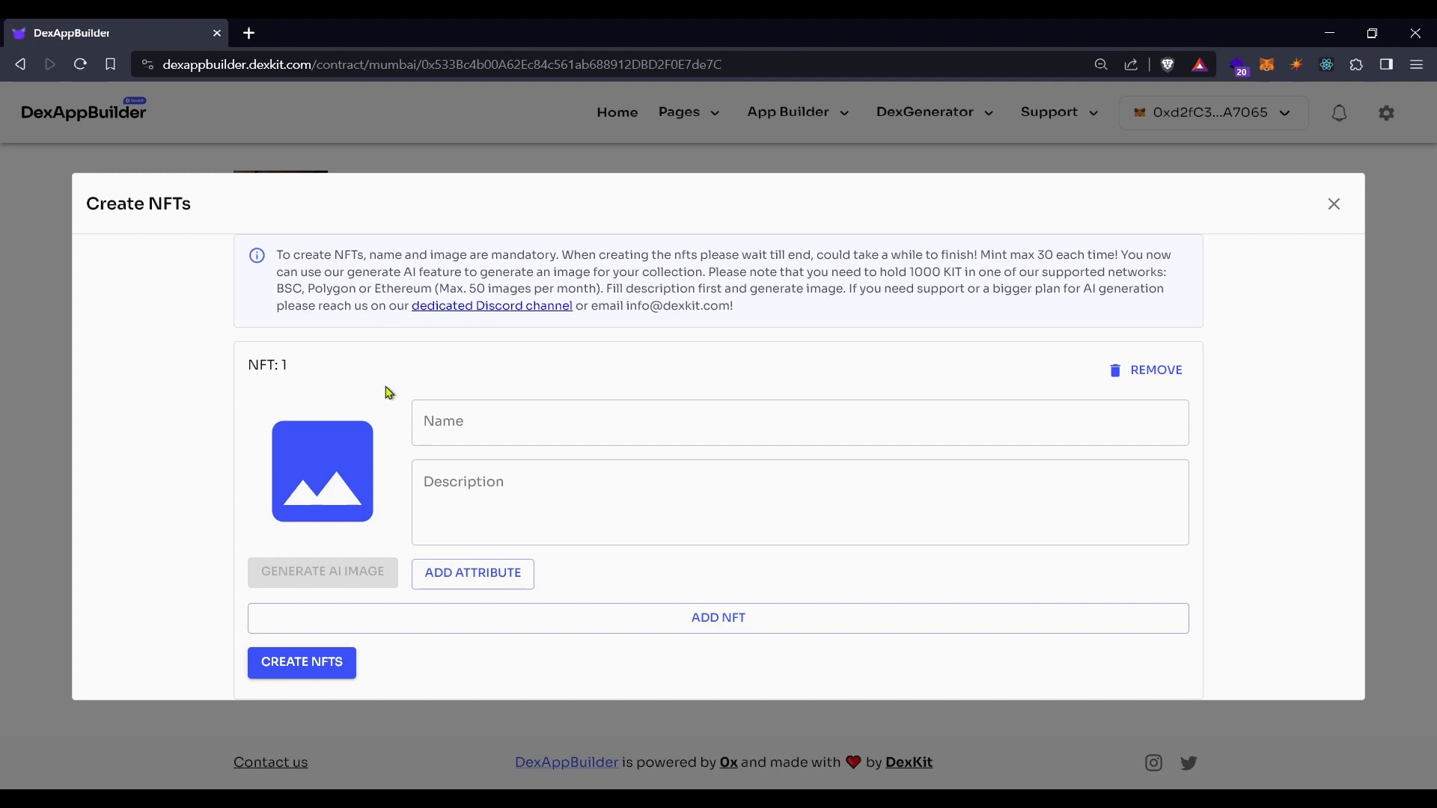
# Upload the camel picture to the gallery and assign it to NFT 1
pyautogui.click(328, 493)
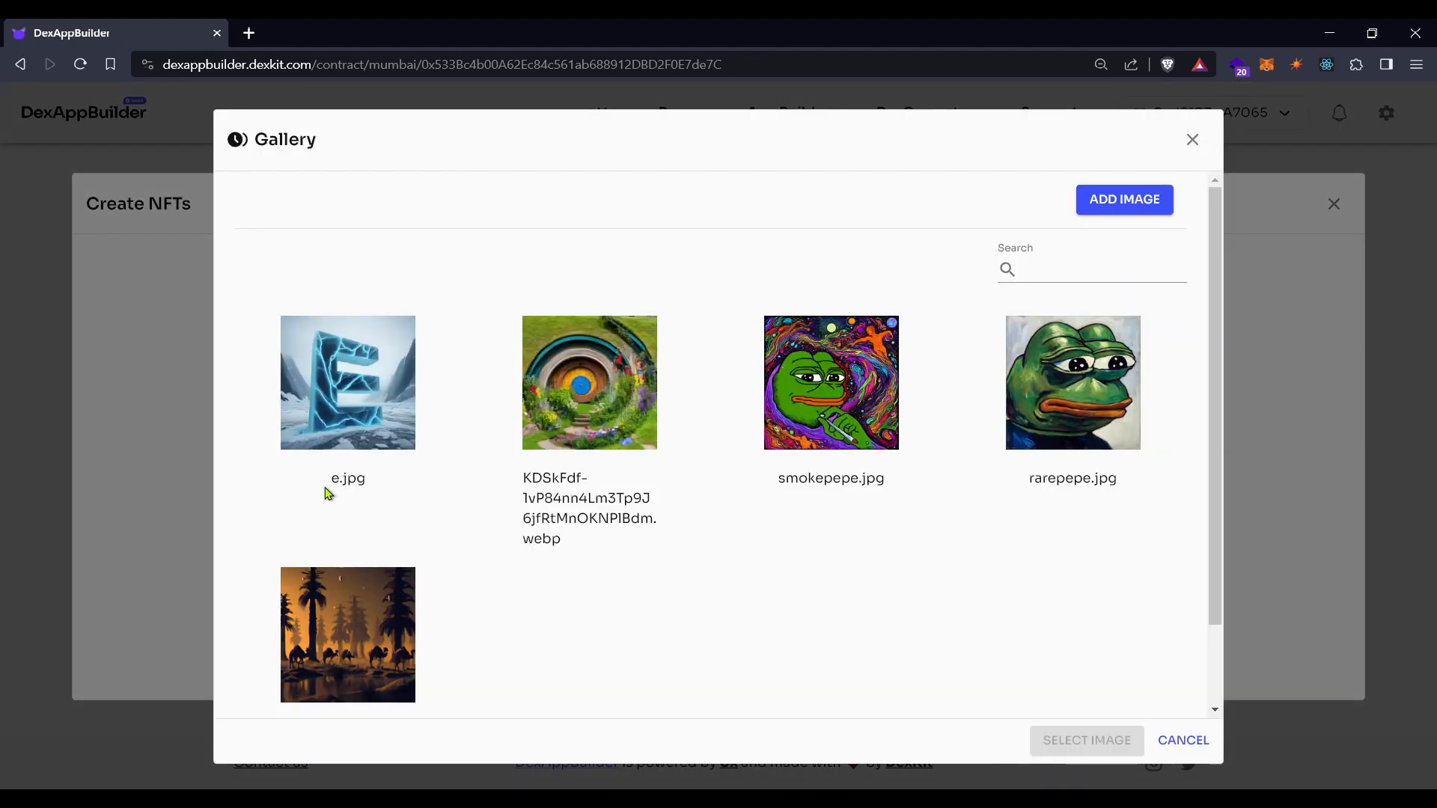
pyautogui.click(1124, 199)
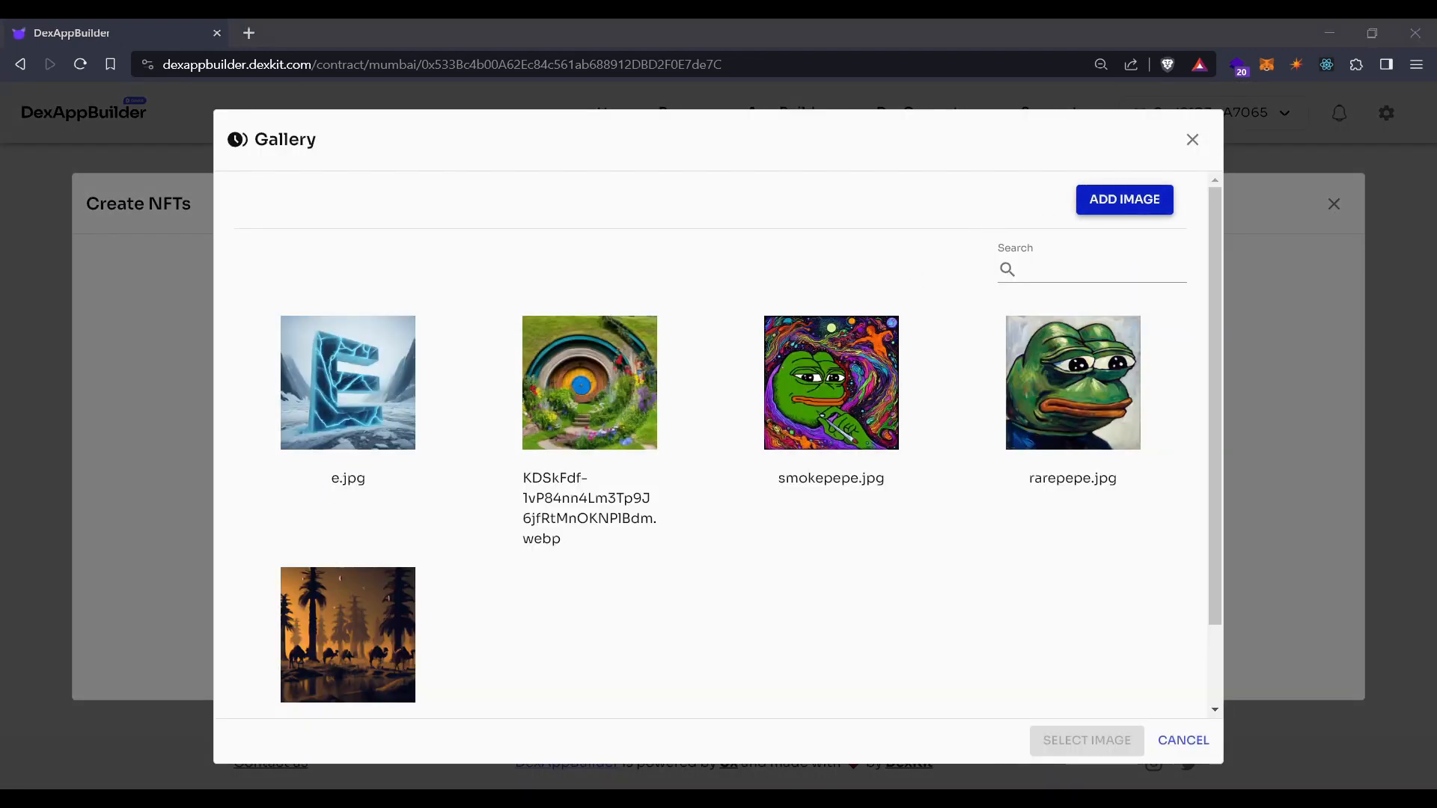
pyautogui.doubleClick(354, 215)
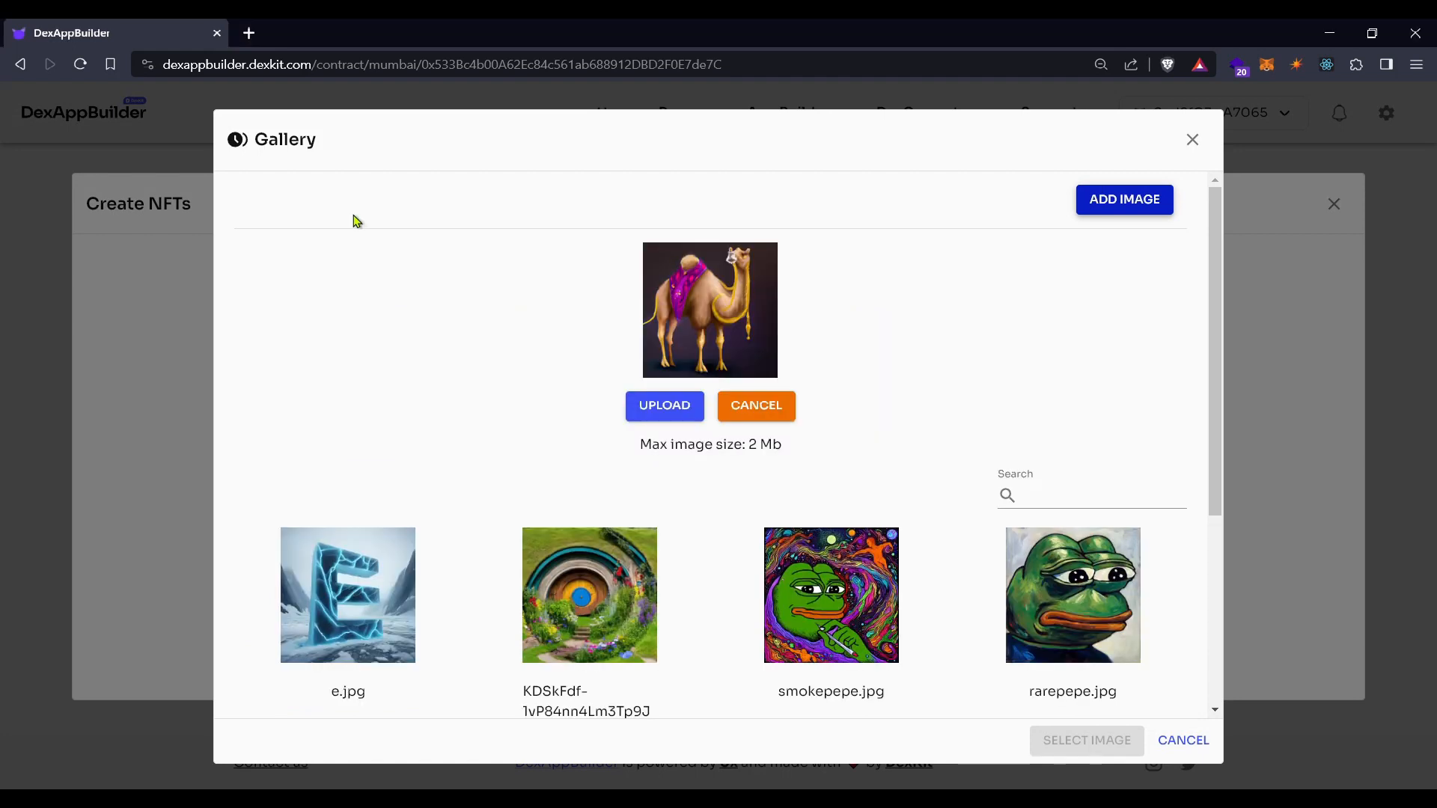
pyautogui.click(665, 406)
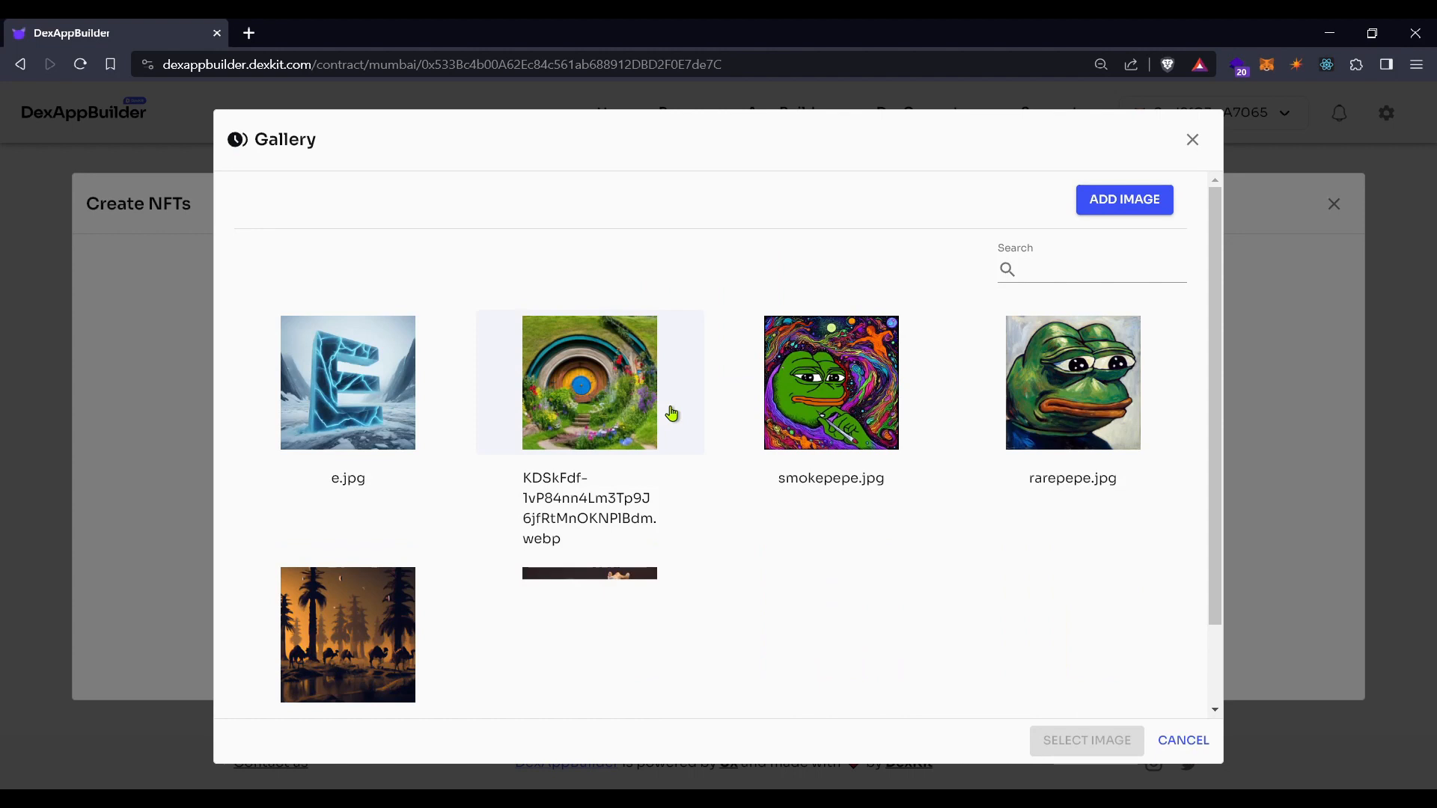
pyautogui.click(612, 621)
pyautogui.click(1087, 741)
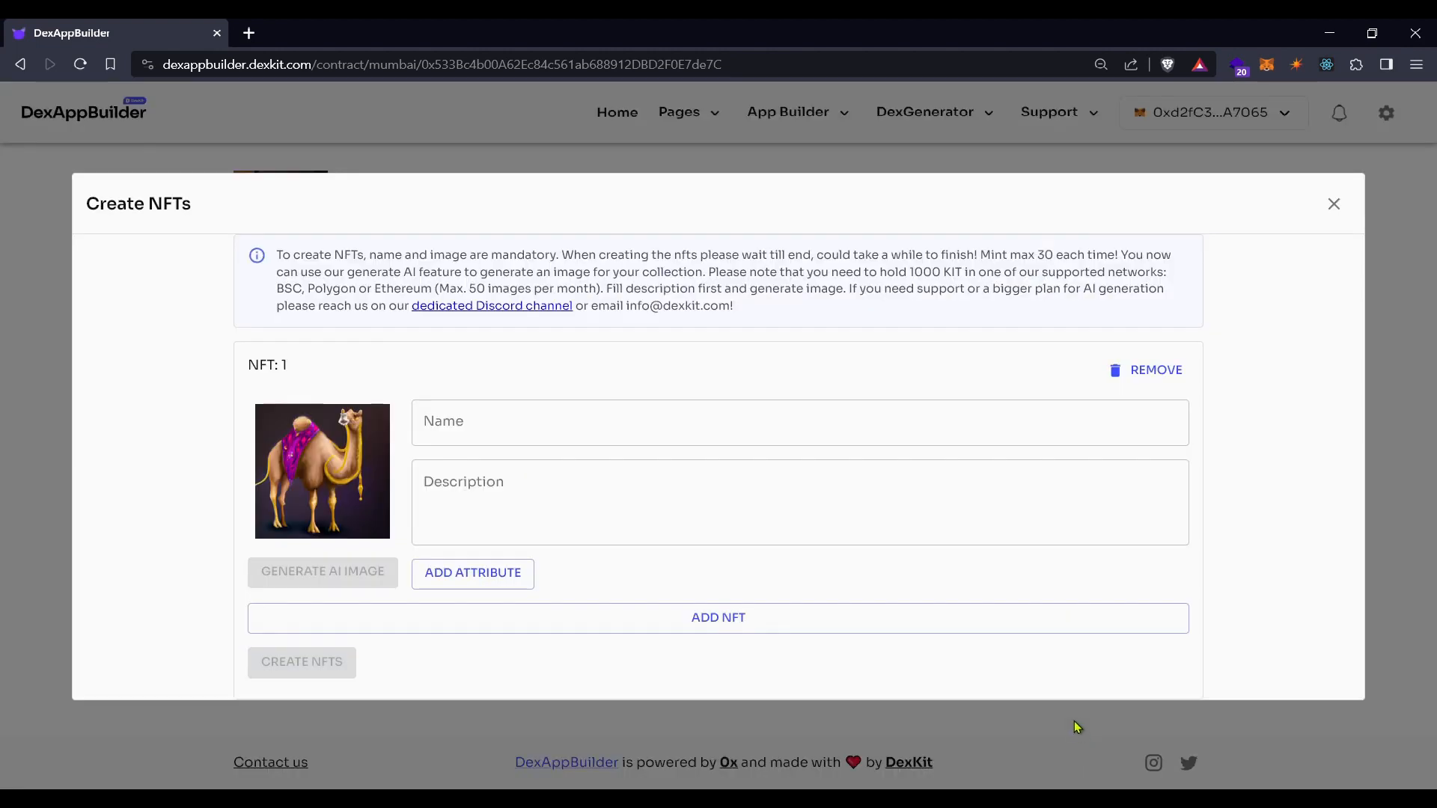
# Name NFT 1 'Welcome Drop', describe it 'This is the welcoming drop for all users.', and add an attribute row
pyautogui.click(629, 432)
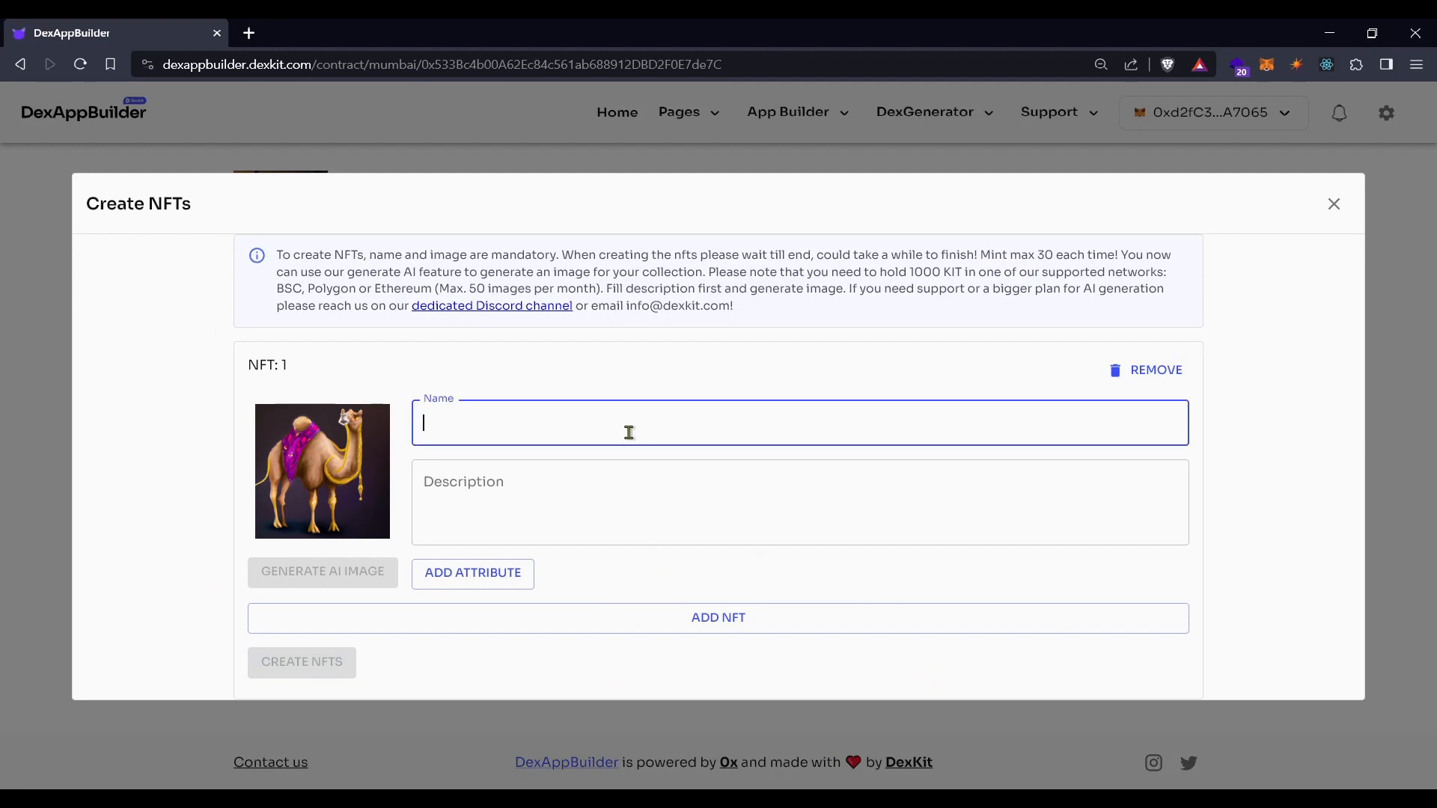
pyautogui.write('Welcome Drop')
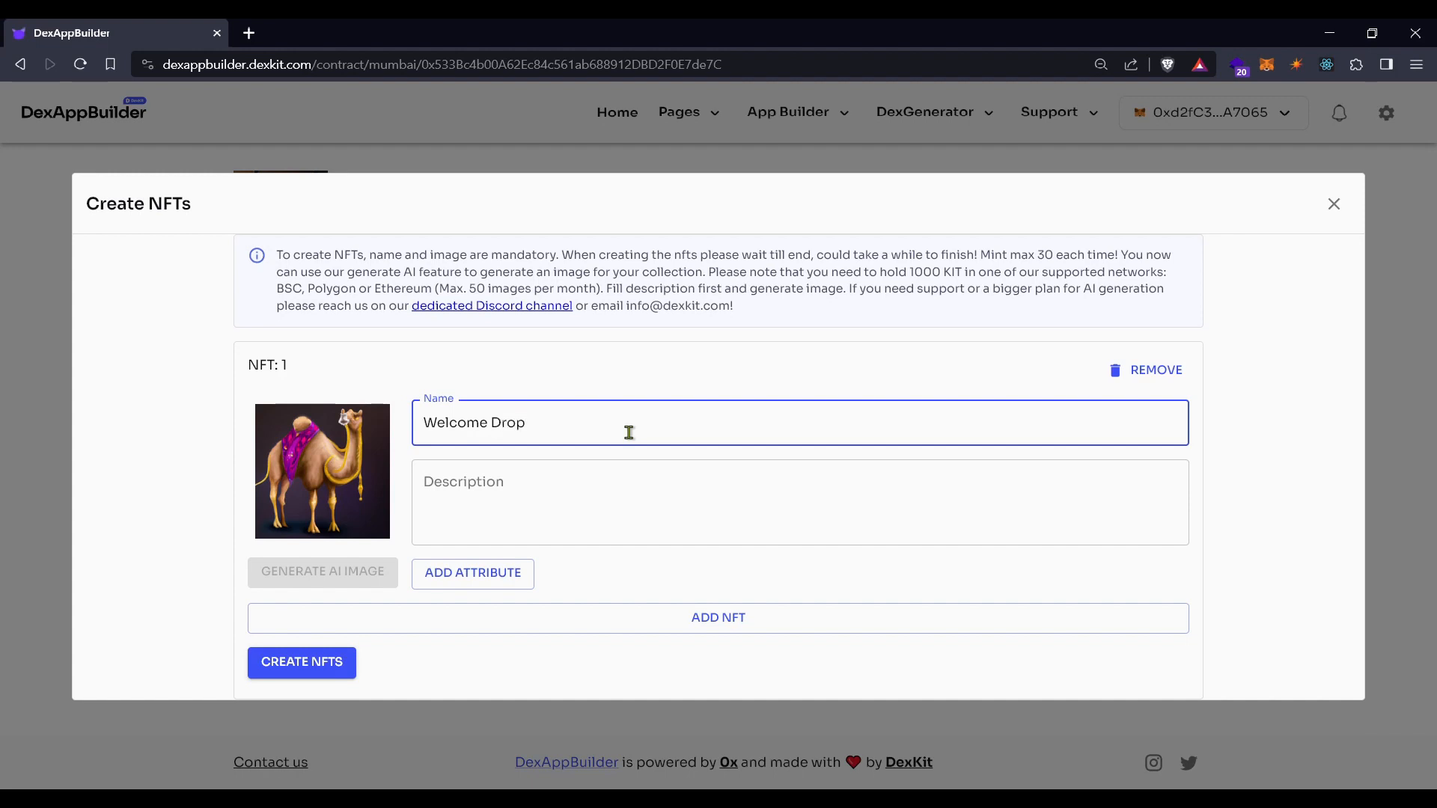
pyautogui.click(589, 494)
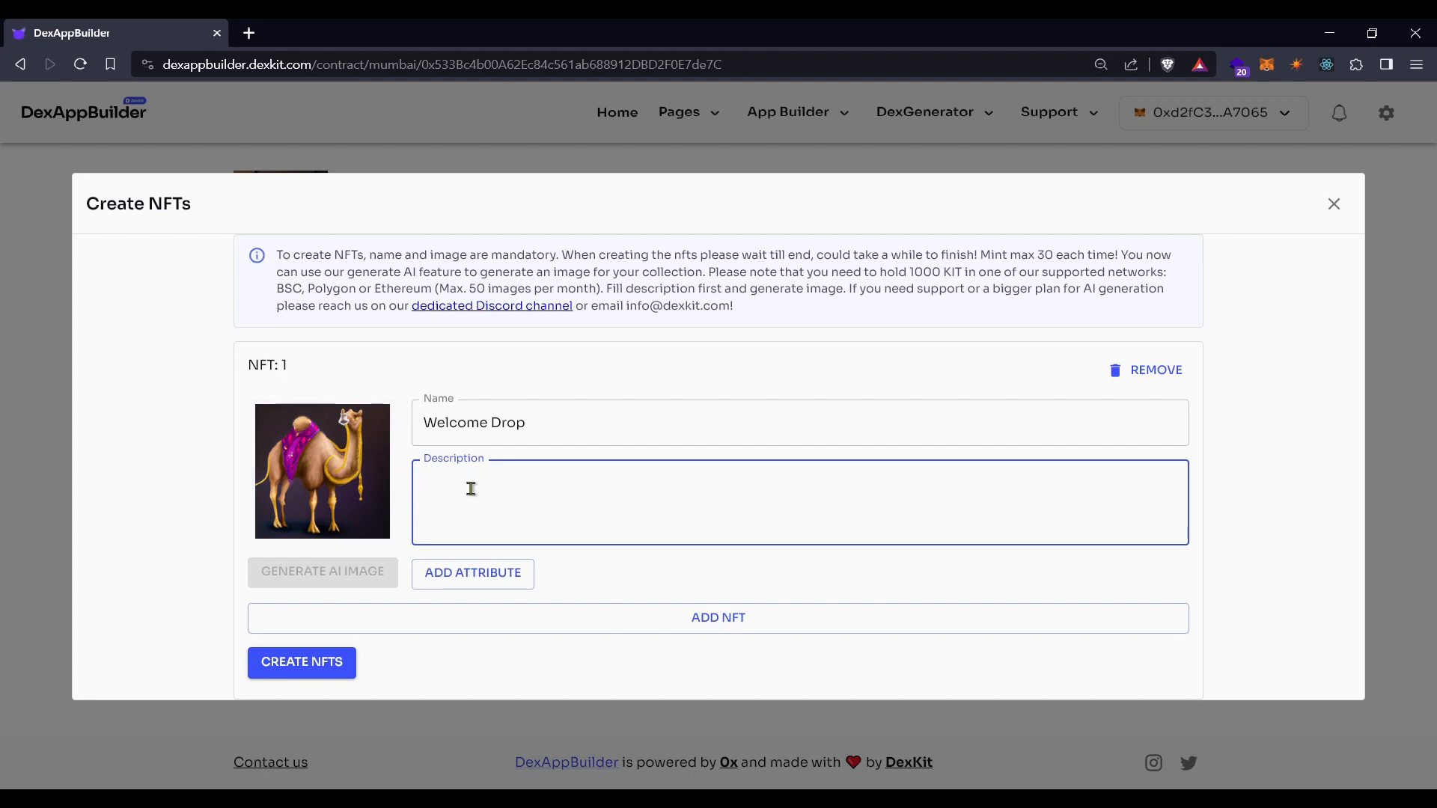
pyautogui.write('This')
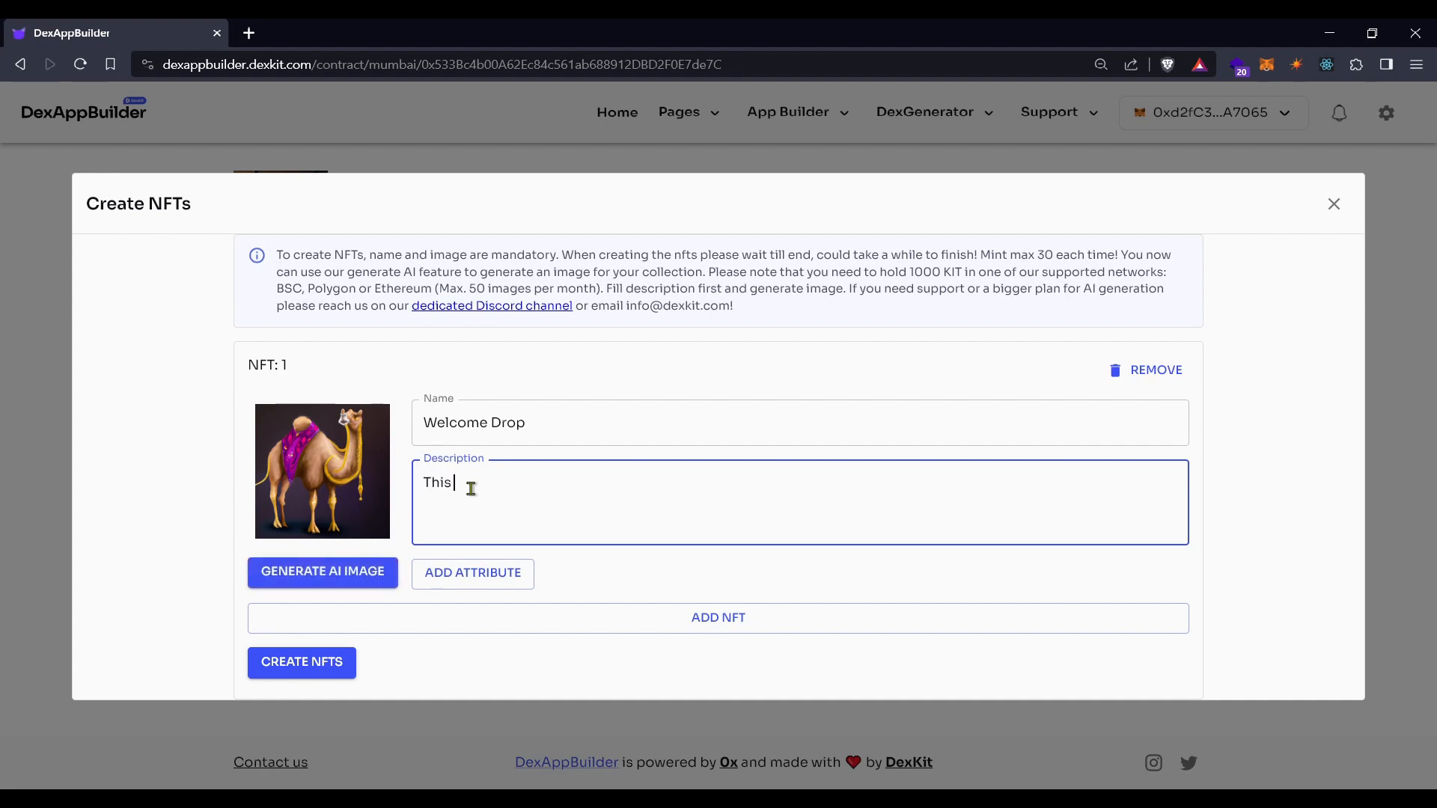
pyautogui.write(' is the welcoming drop for all users.')
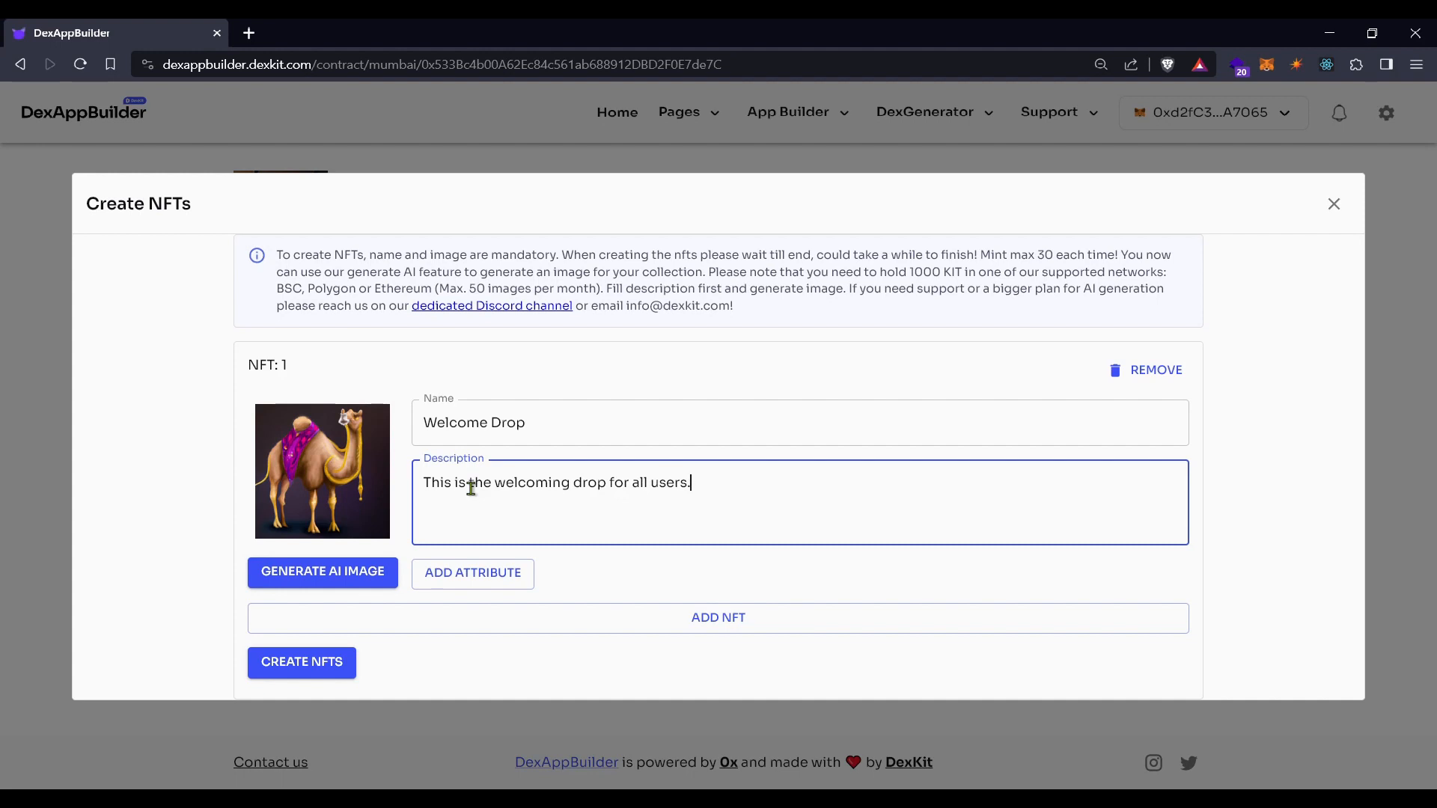
pyautogui.click(470, 576)
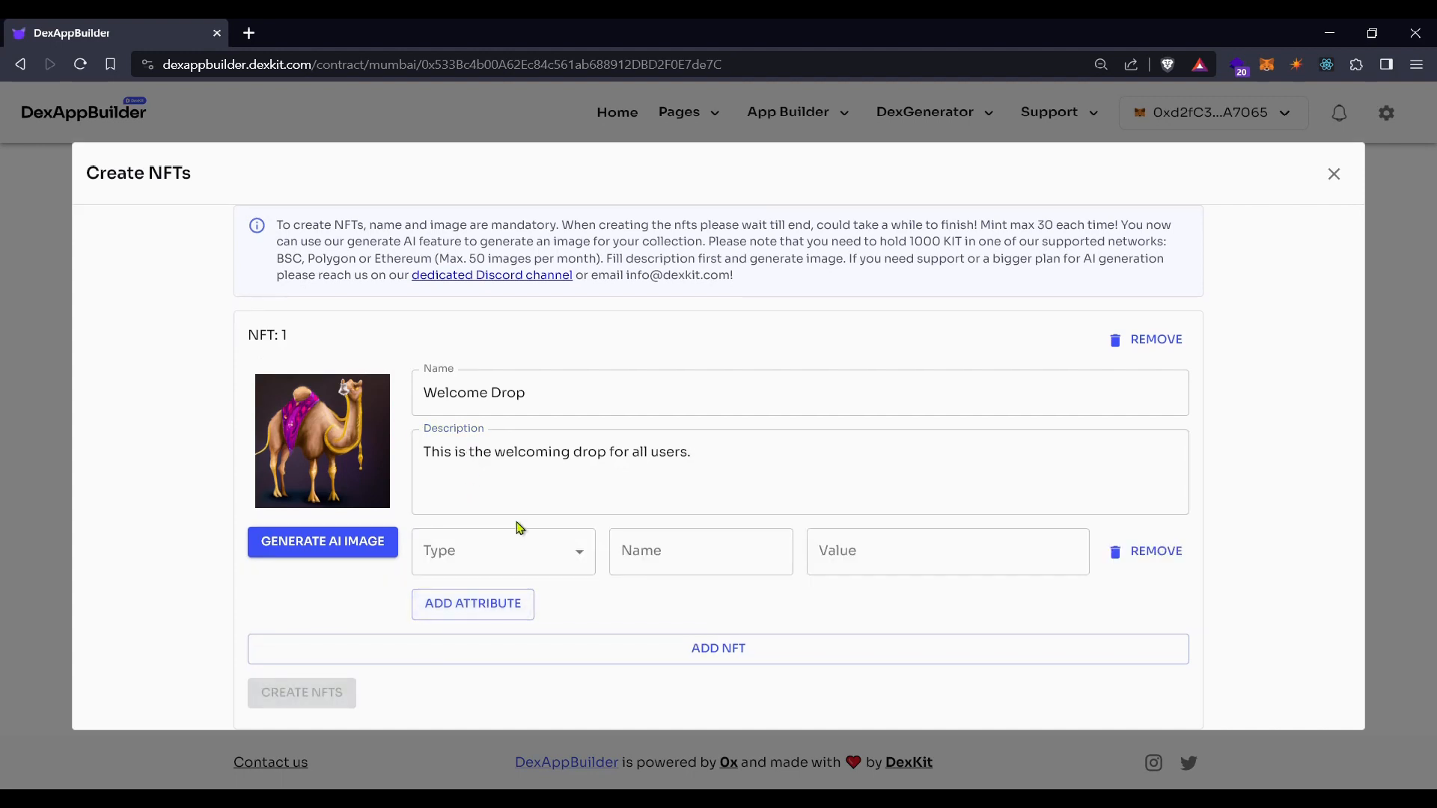
# Check the attribute Type list, remove the empty attribute row, and add a second NFT entry
pyautogui.click(564, 552)
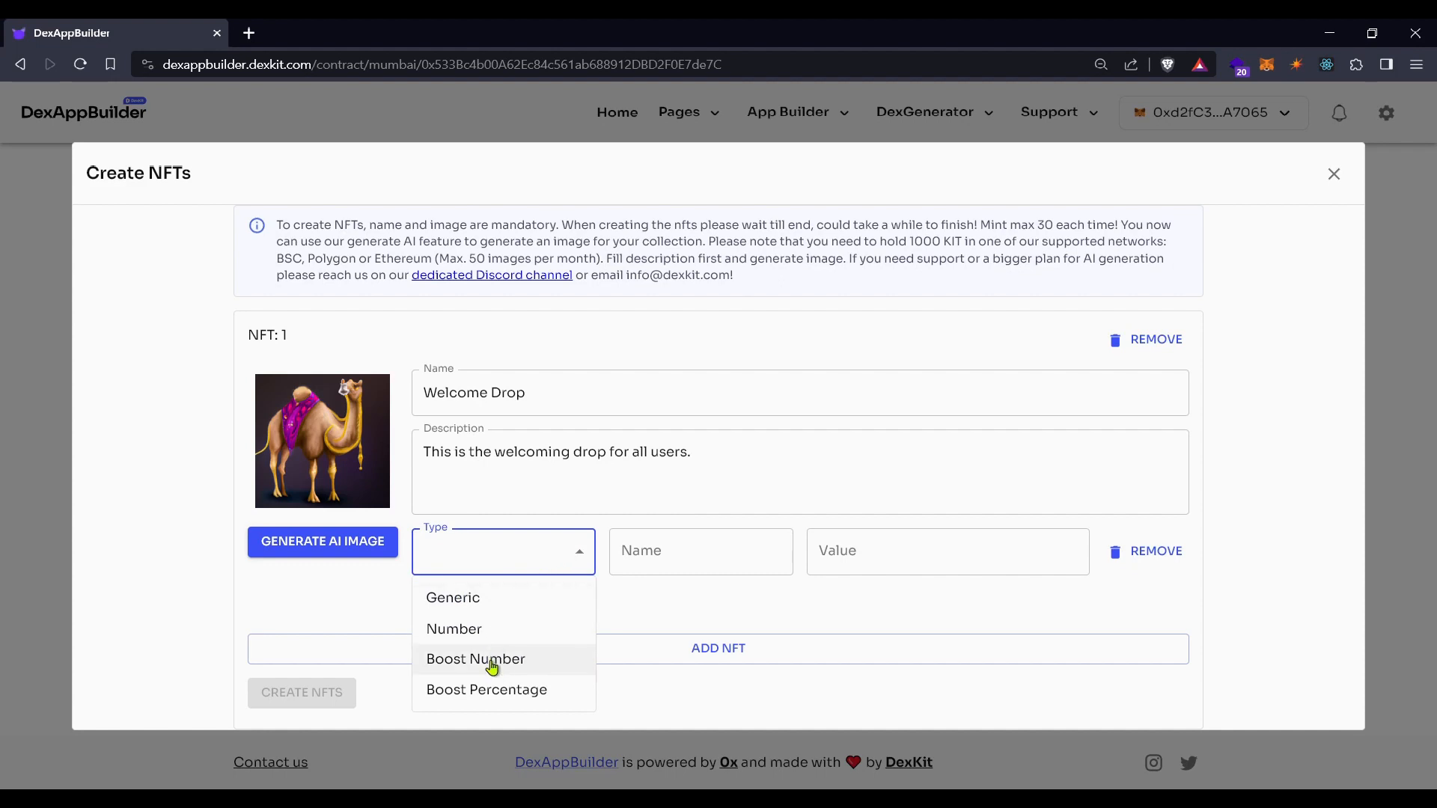
pyautogui.click(642, 506)
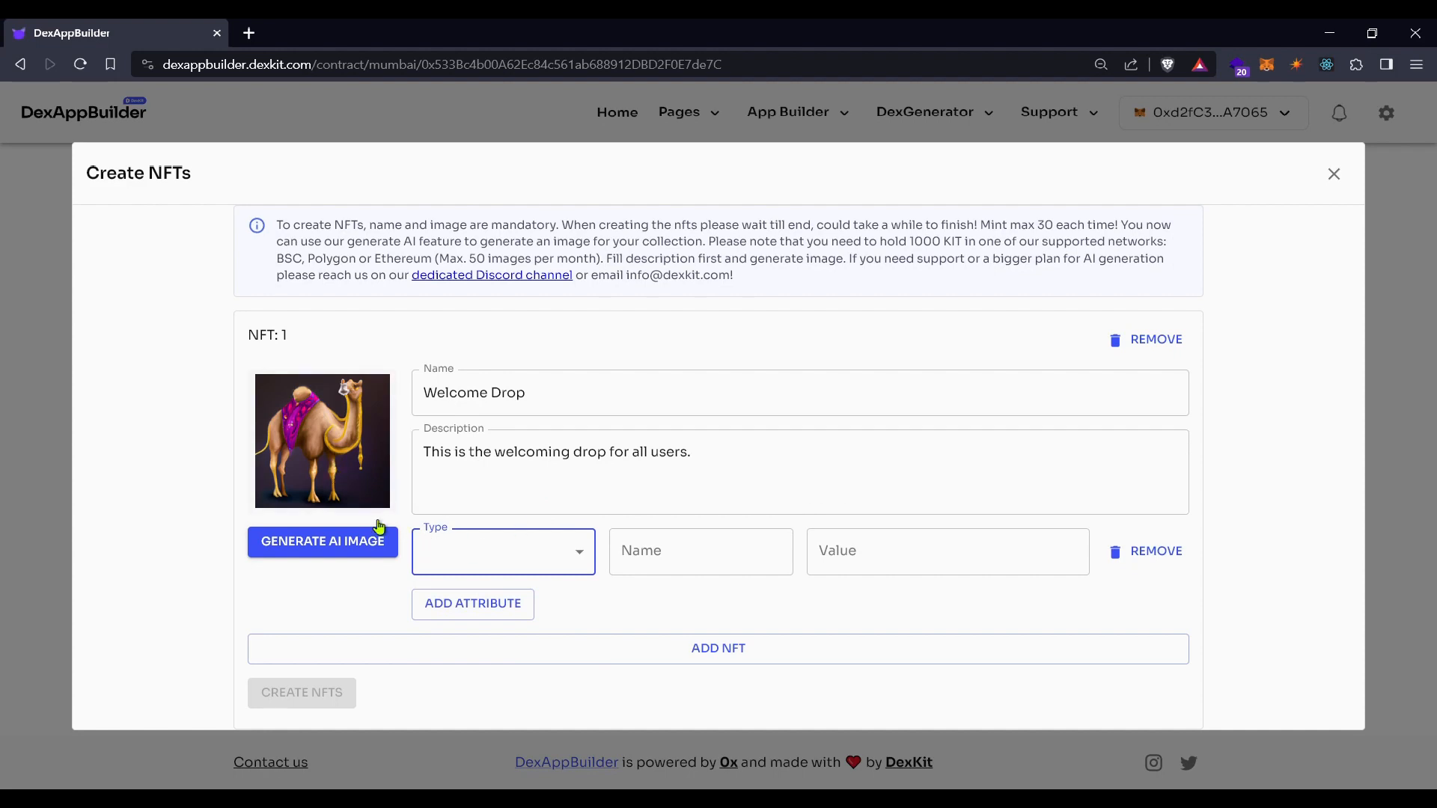
pyautogui.click(1158, 554)
pyautogui.click(728, 618)
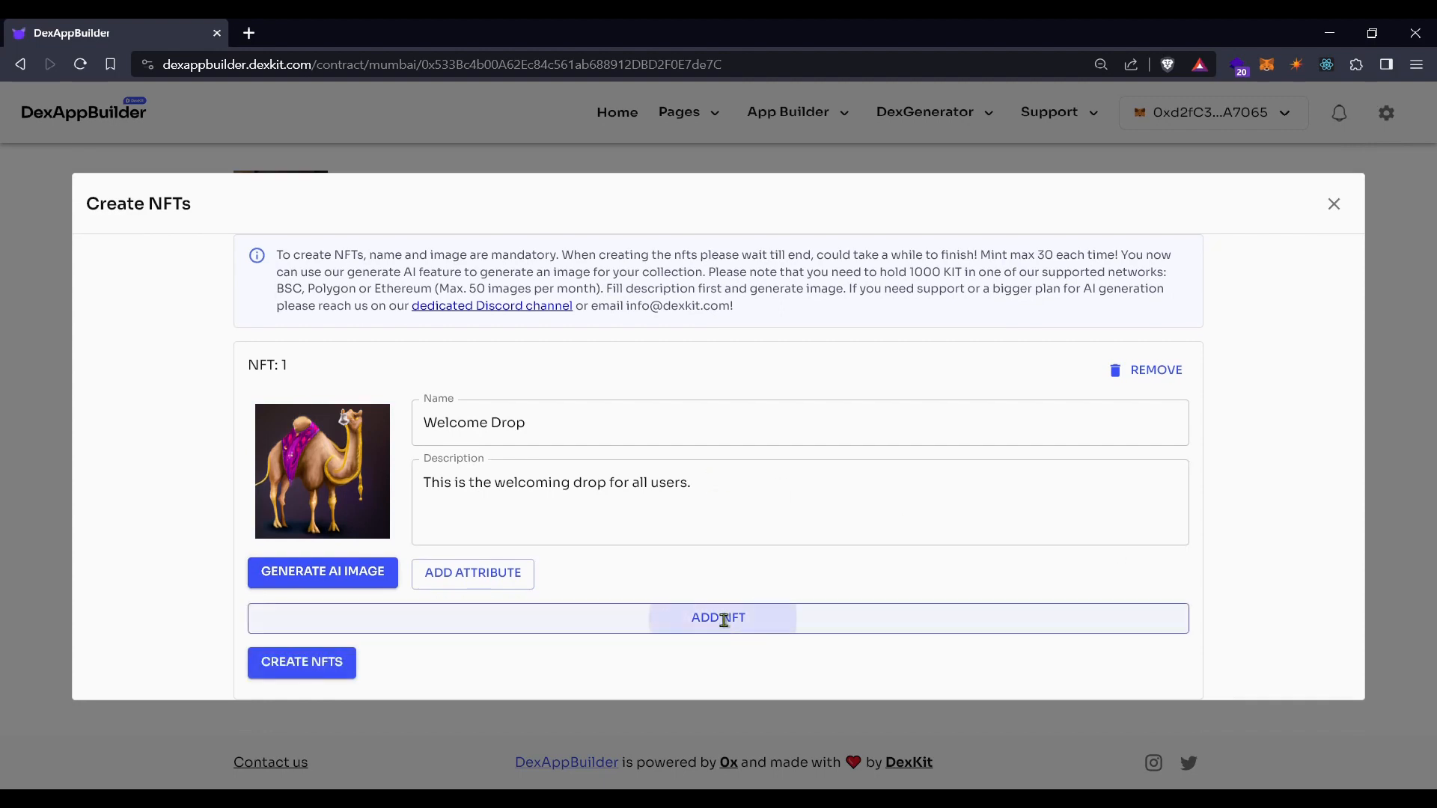
# Upload the desert camel image and assign it to NFT 2
pyautogui.scroll(-2, 677, 584)
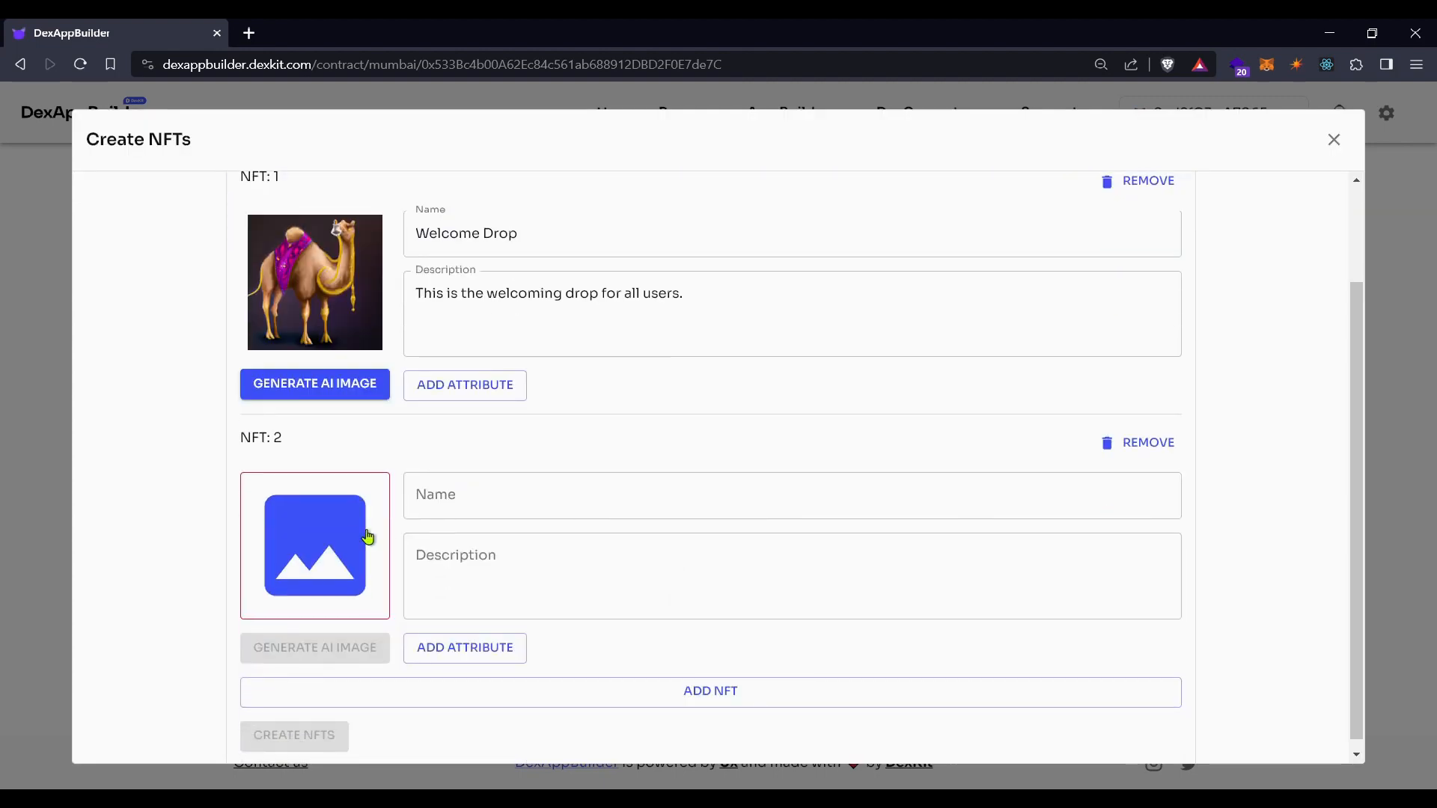
pyautogui.click(307, 548)
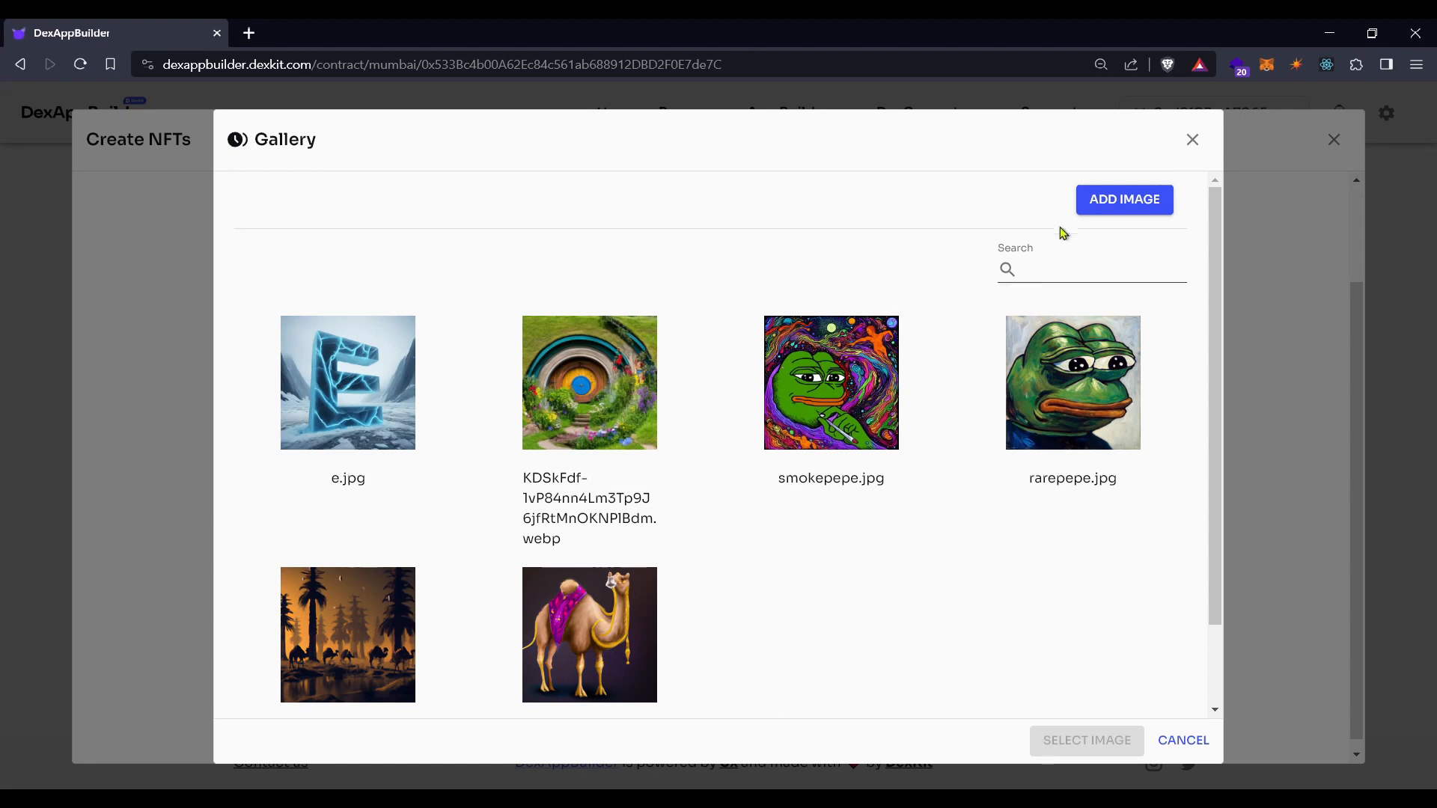
pyautogui.click(1108, 200)
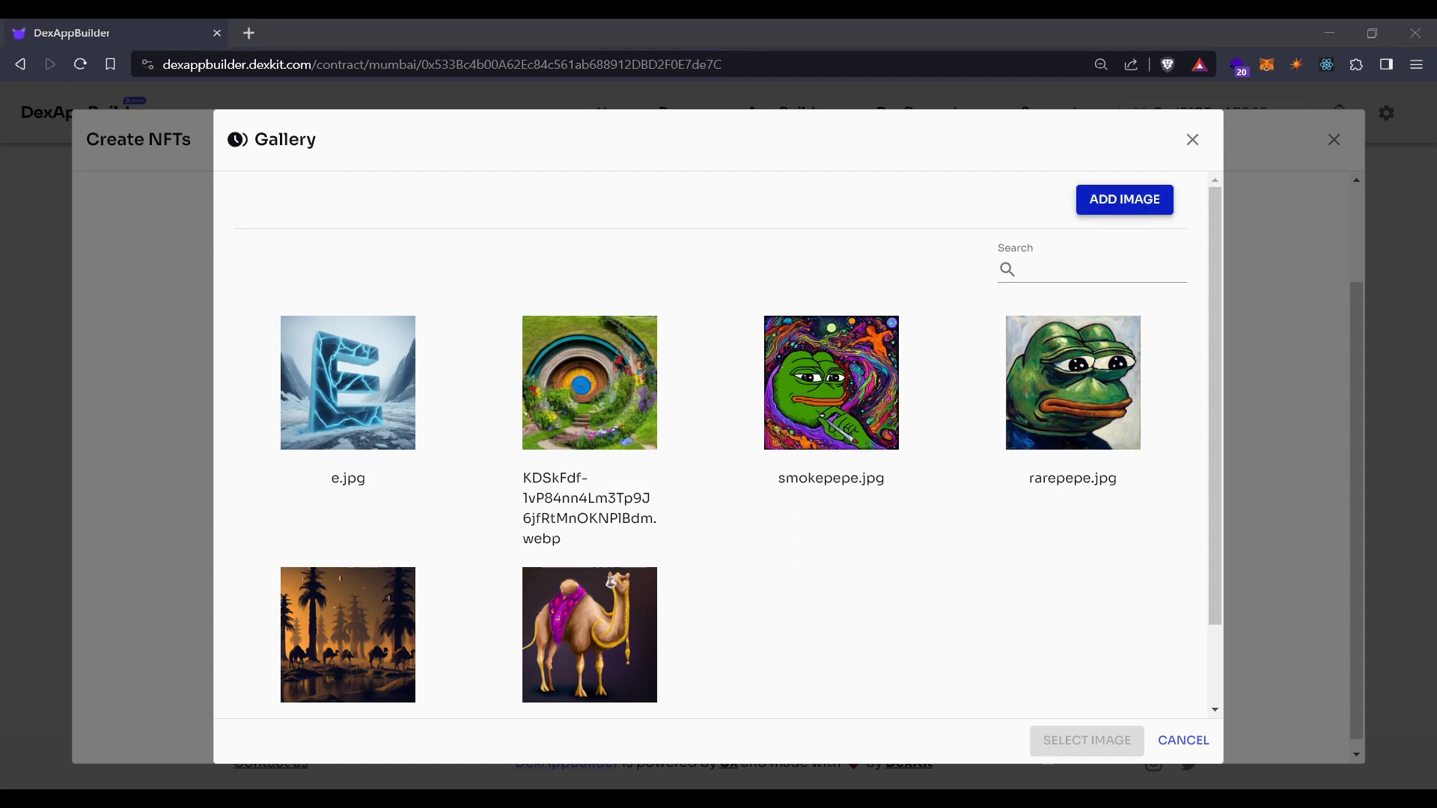
pyautogui.doubleClick(453, 185)
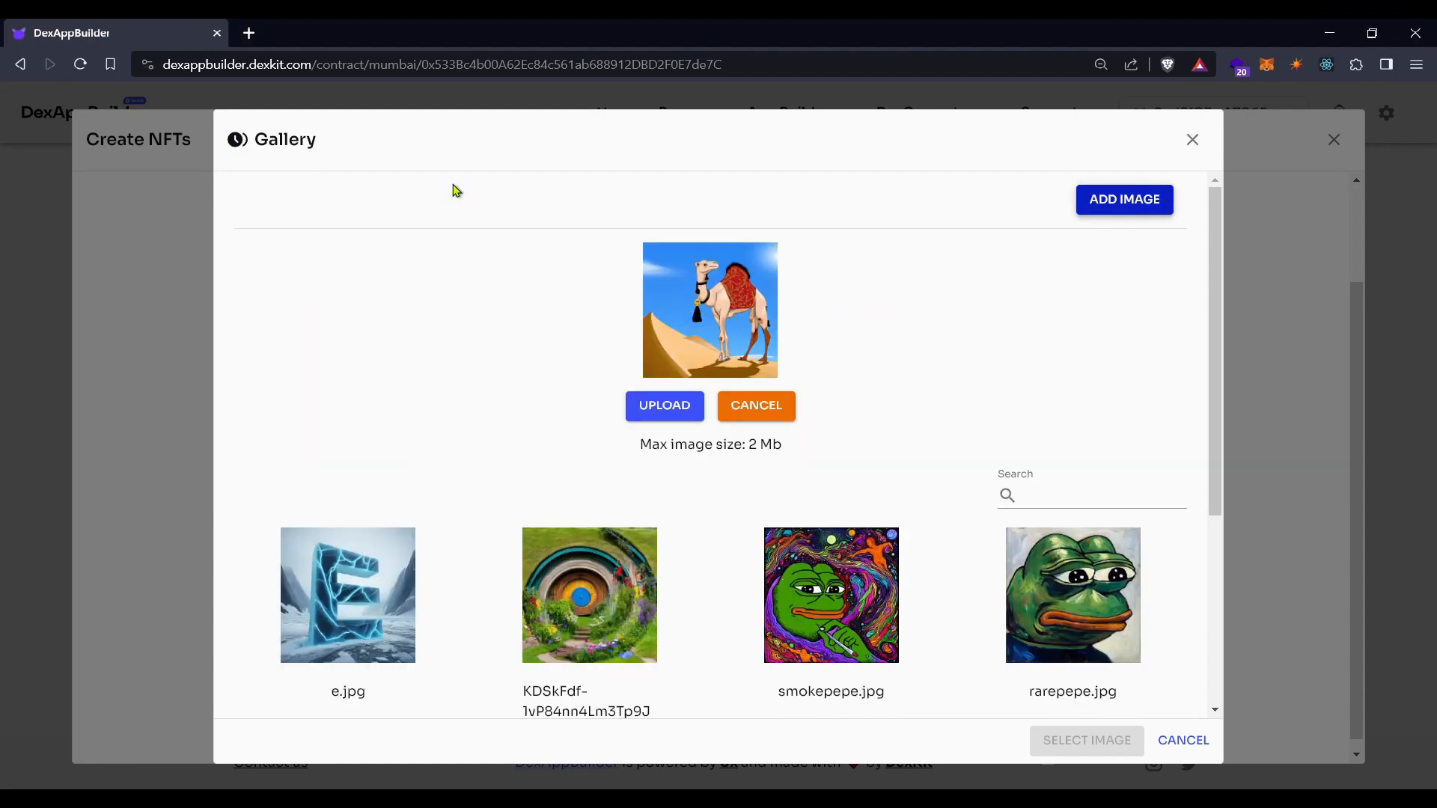
pyautogui.click(673, 406)
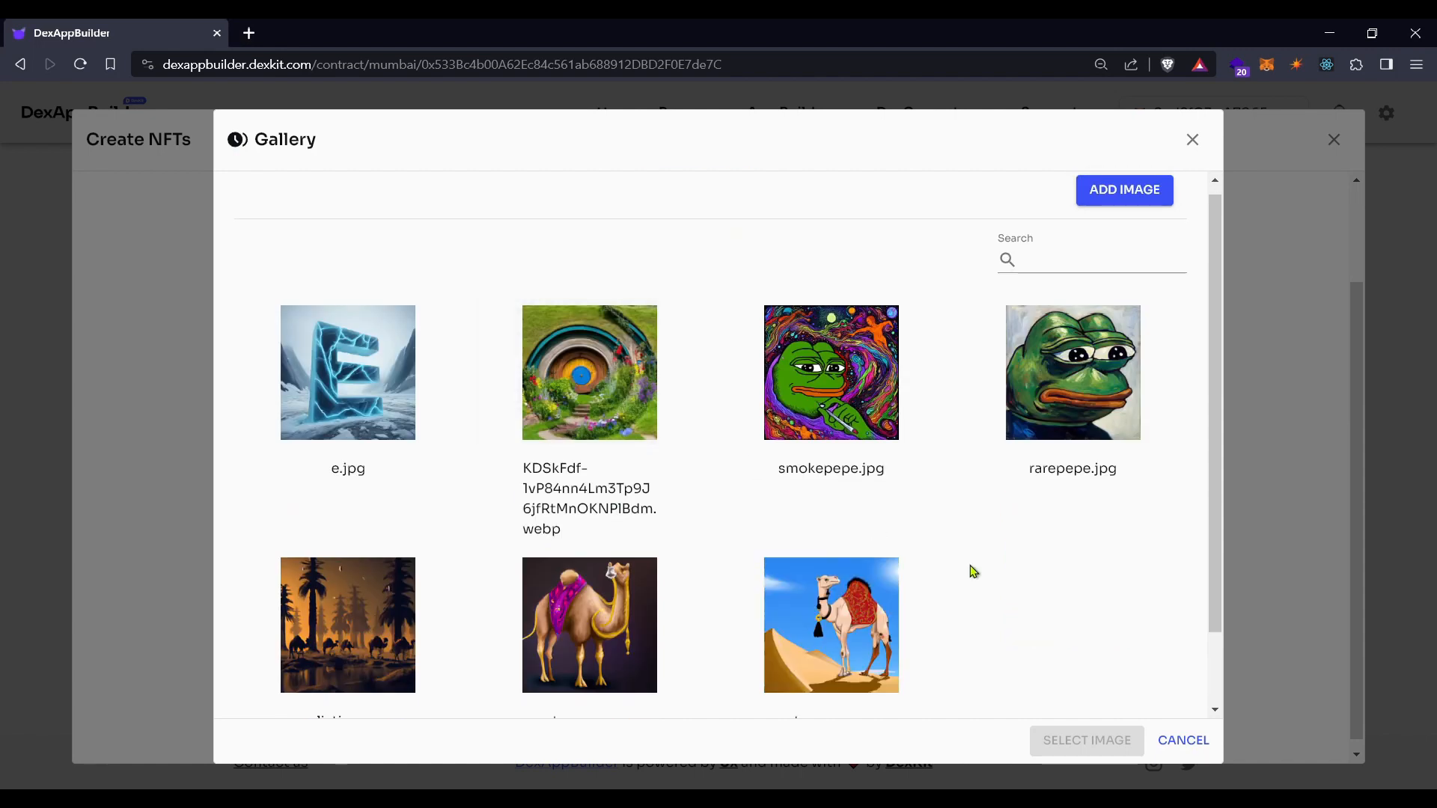
pyautogui.click(872, 627)
pyautogui.click(1087, 740)
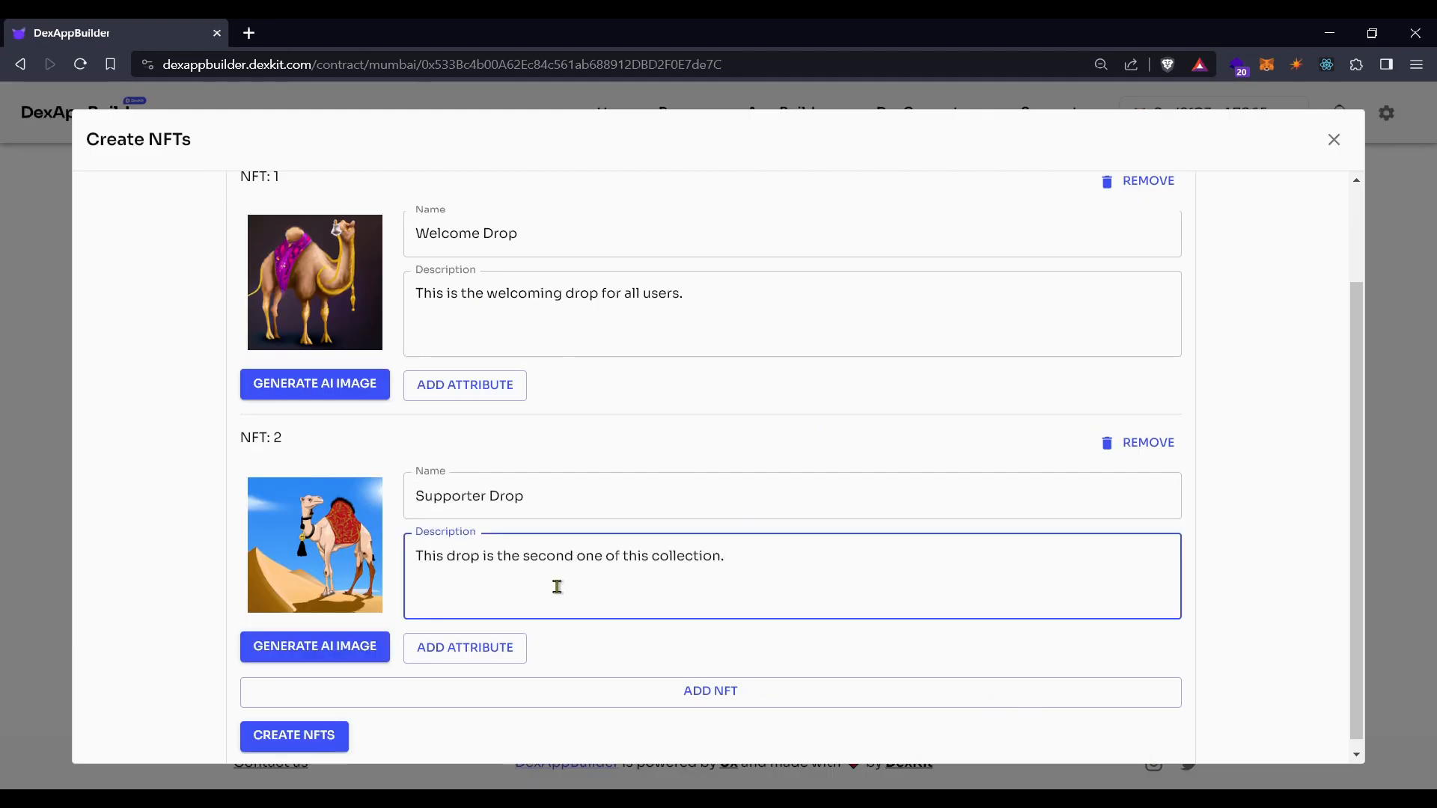
# Review the Supporter Drop description on NFT 2 and add a blank third NFT
pyautogui.scroll(-1, 557, 587)
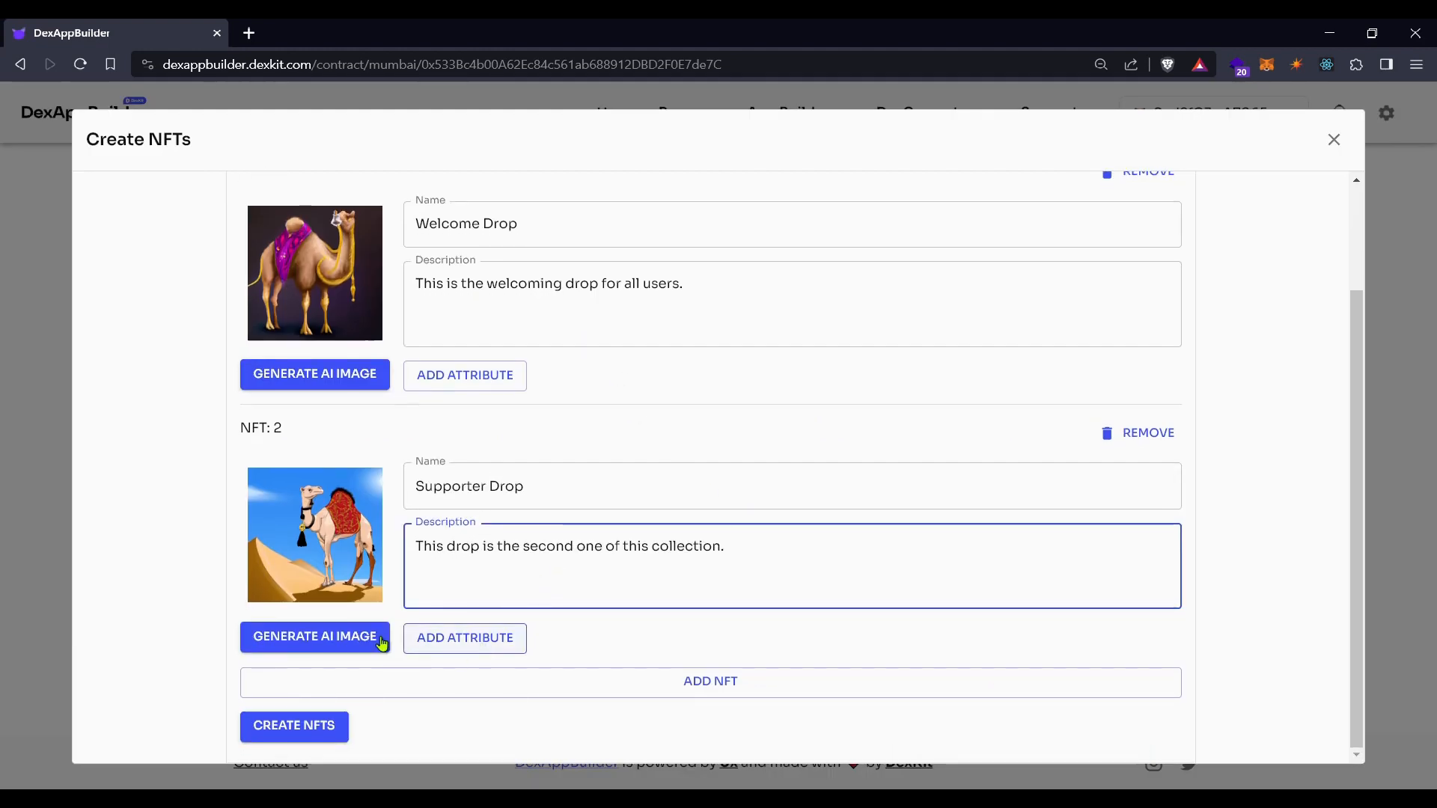
pyautogui.moveTo(738, 556); pyautogui.dragTo(416, 547)
pyautogui.click(530, 551)
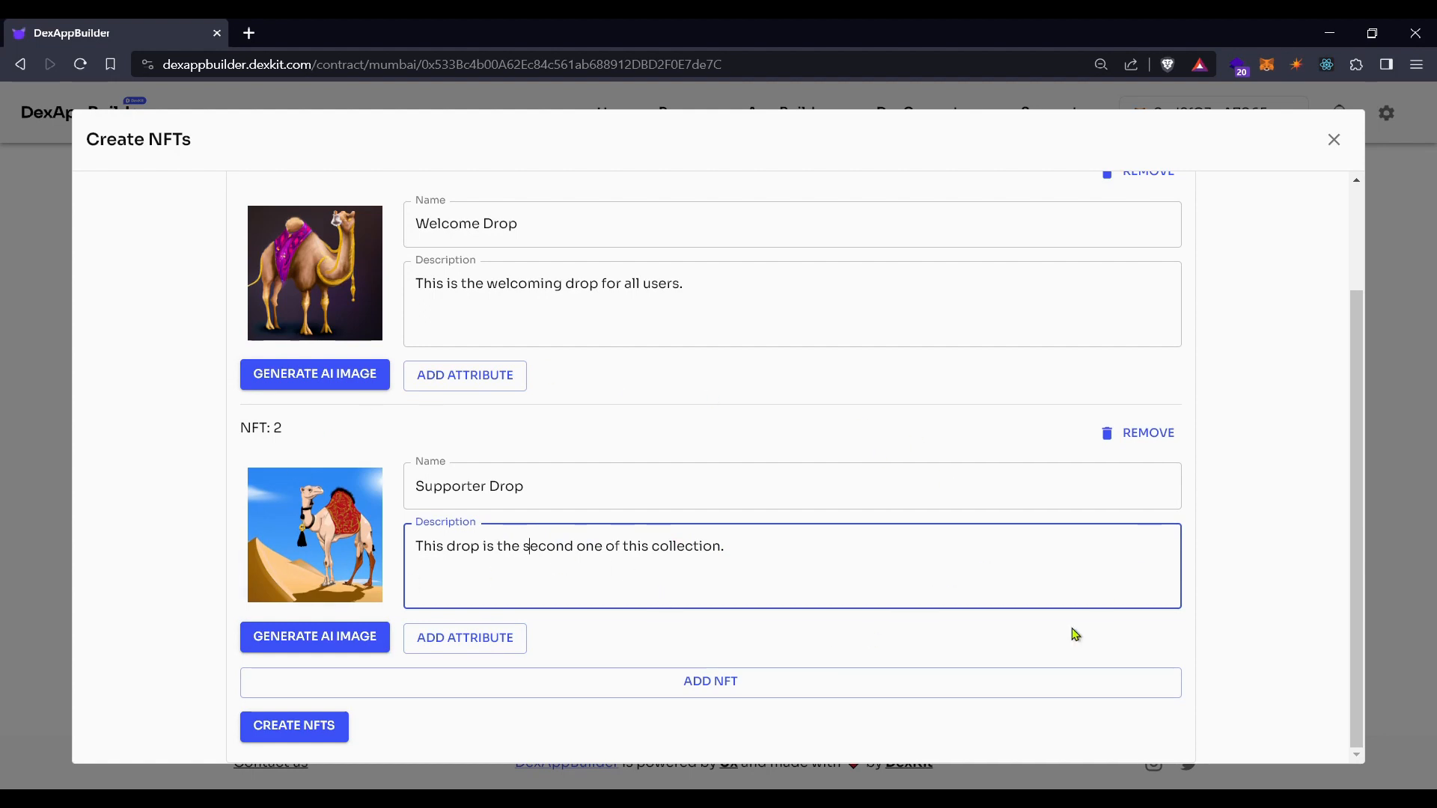
pyautogui.click(728, 690)
pyautogui.scroll(-3, 711, 681)
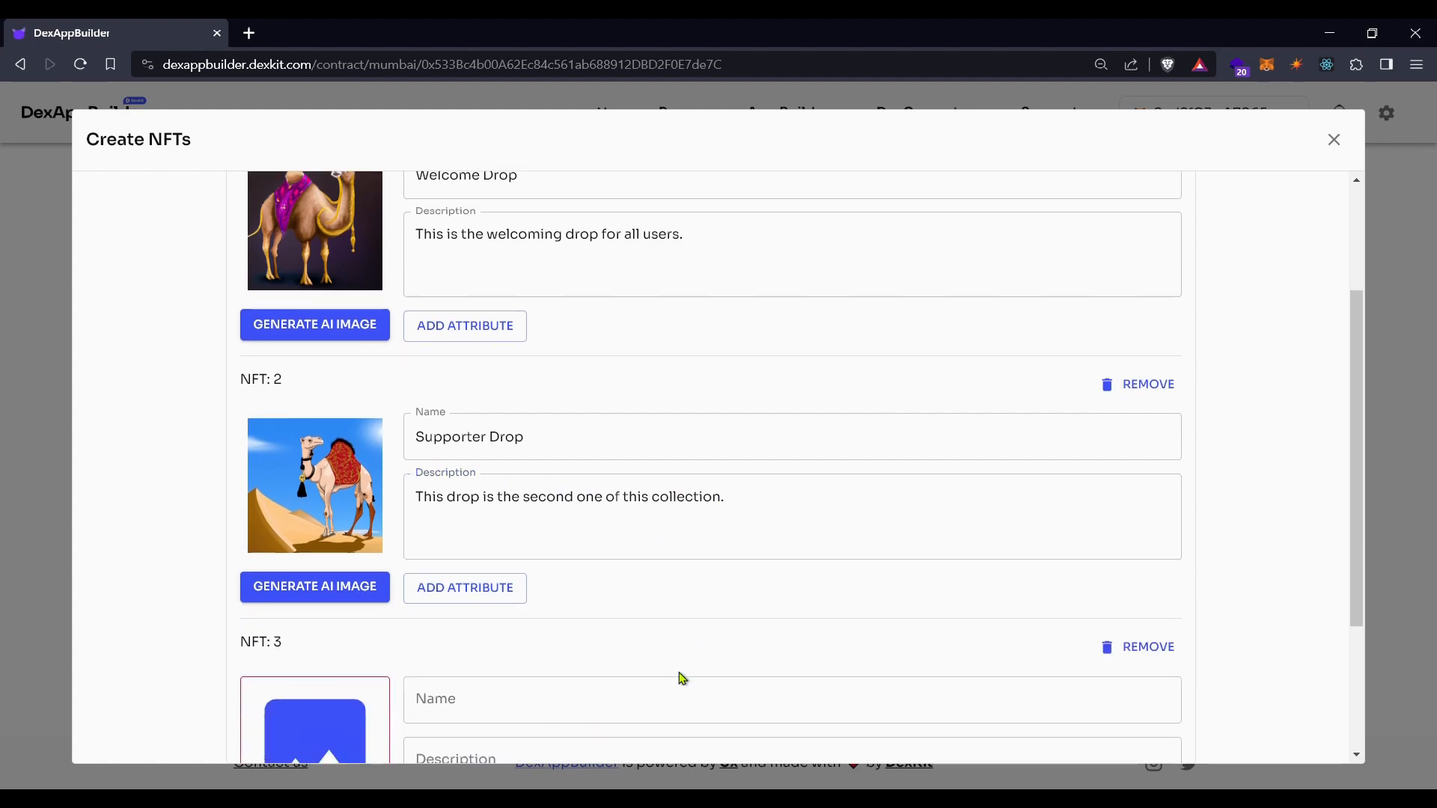
# Upload the grinning camel portrait edvard-mun-a94m9.png and assign it as NFT 3's image
pyautogui.click(317, 565)
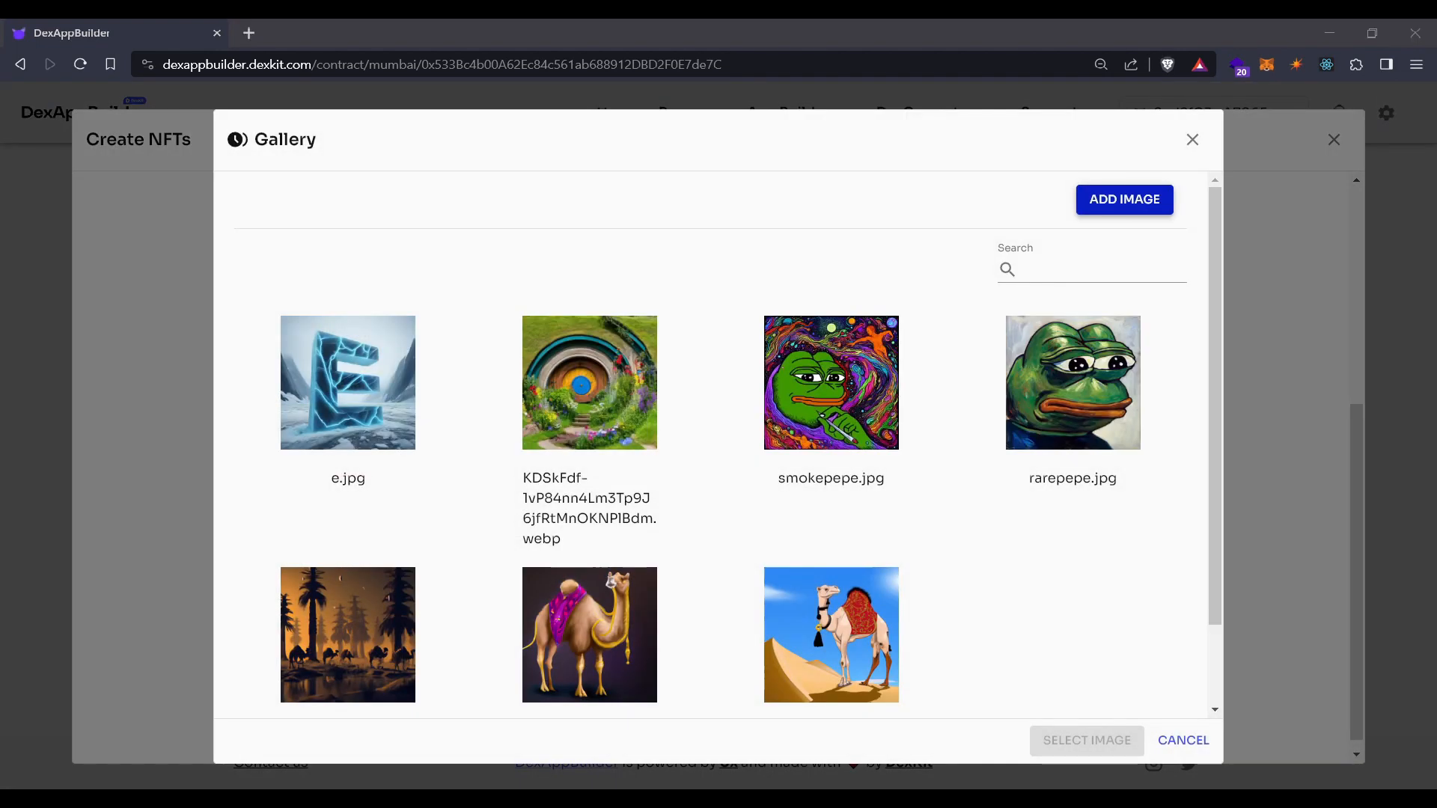
pyautogui.doubleClick(971, 196)
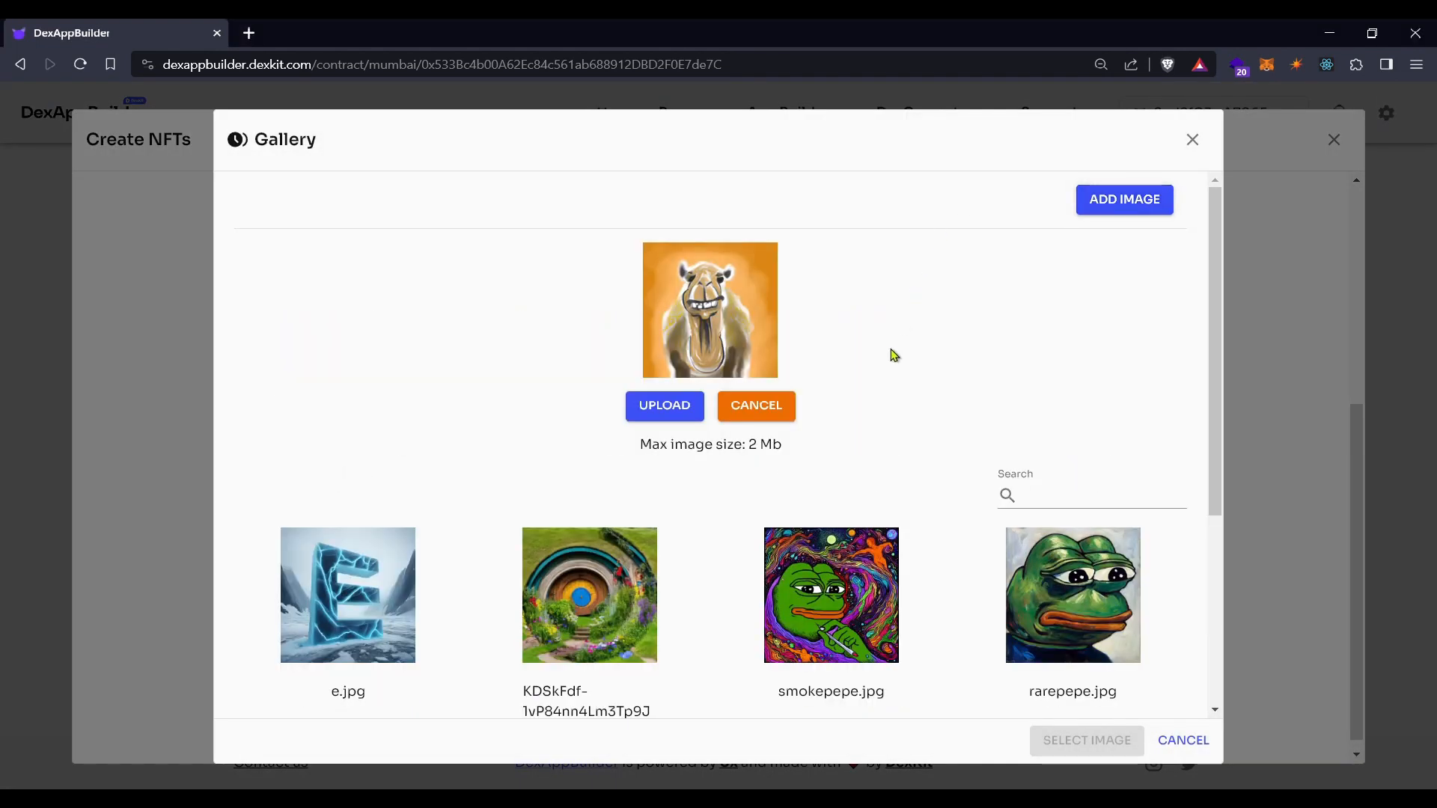
pyautogui.click(664, 408)
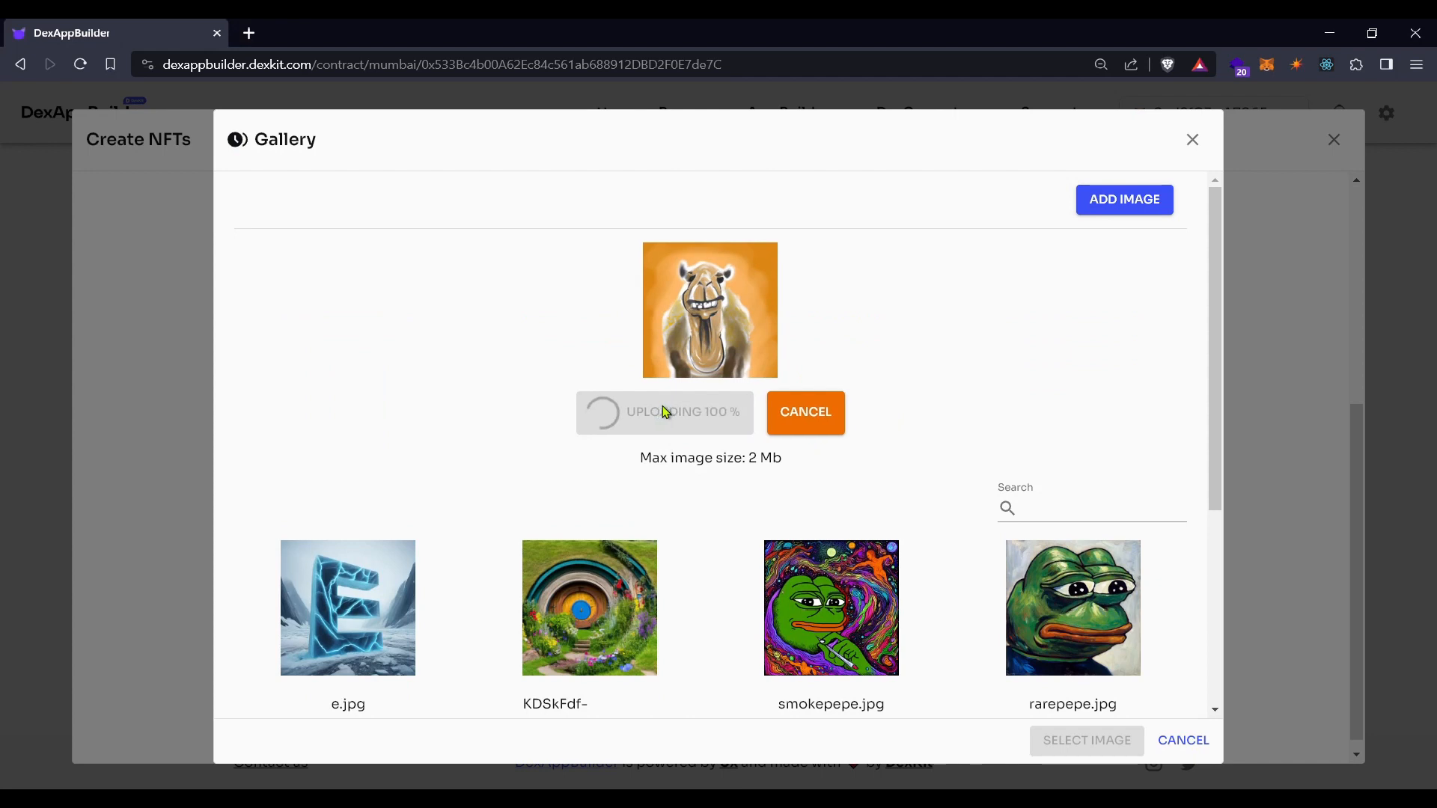
pyautogui.scroll(-2, 863, 475)
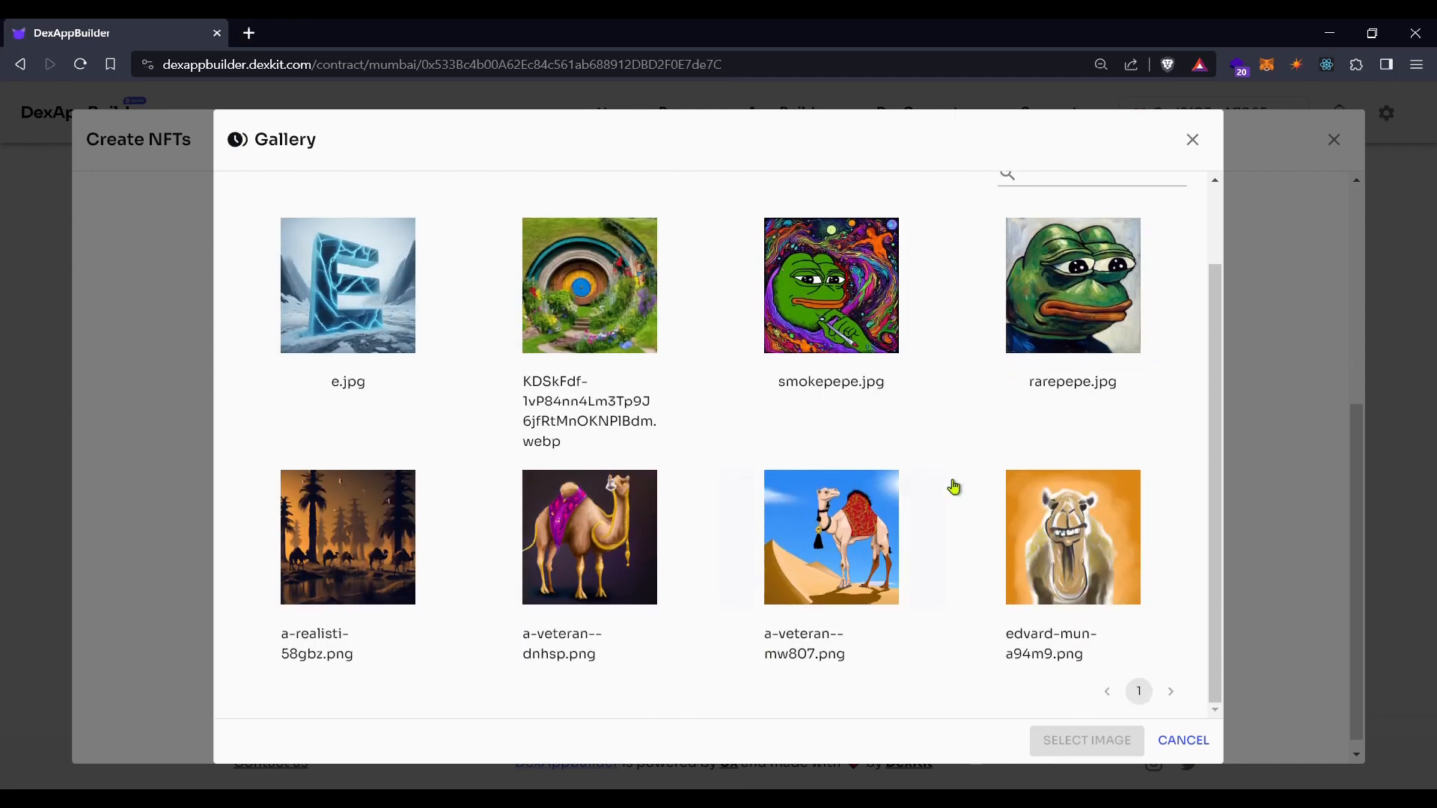
pyautogui.click(1080, 528)
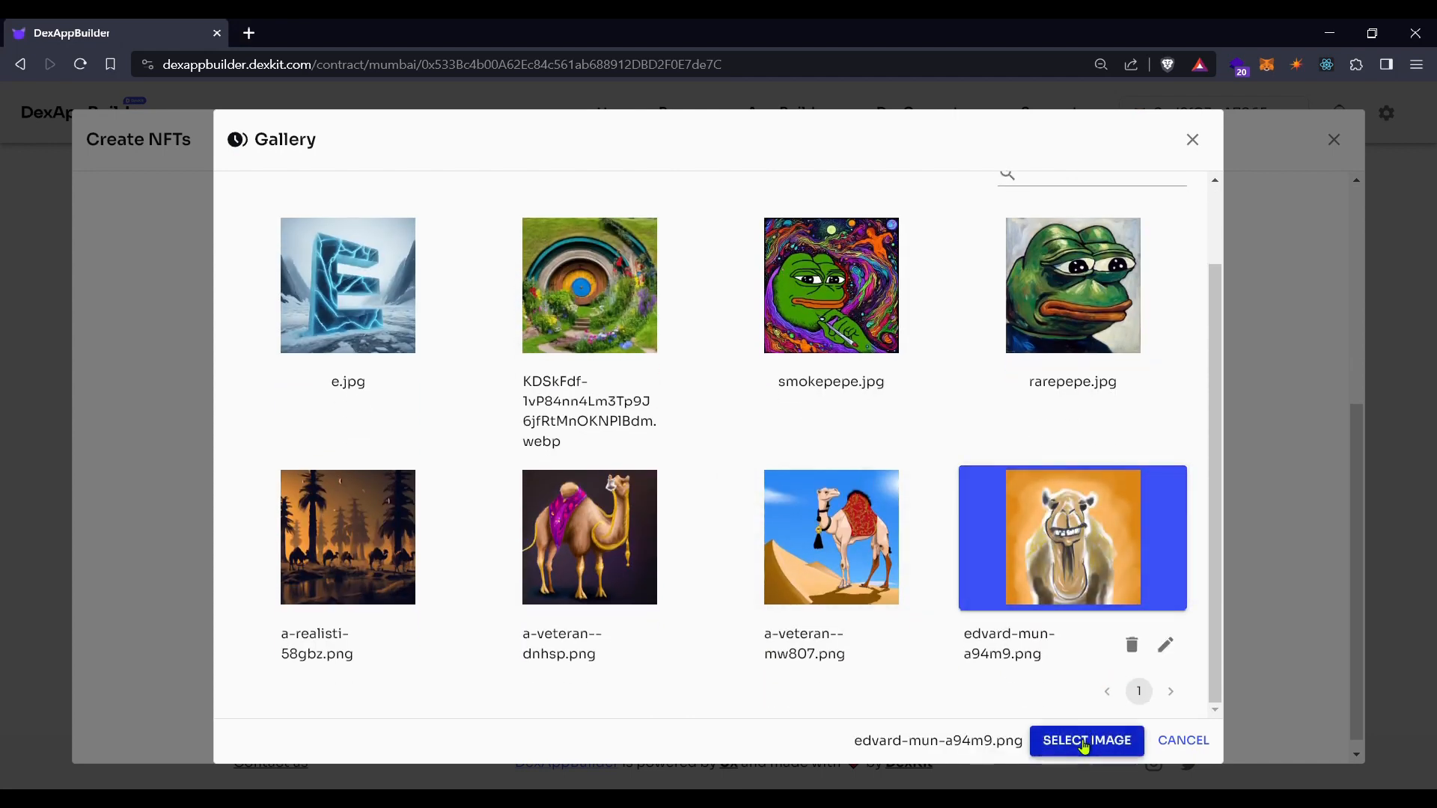
pyautogui.click(1087, 741)
pyautogui.click(542, 494)
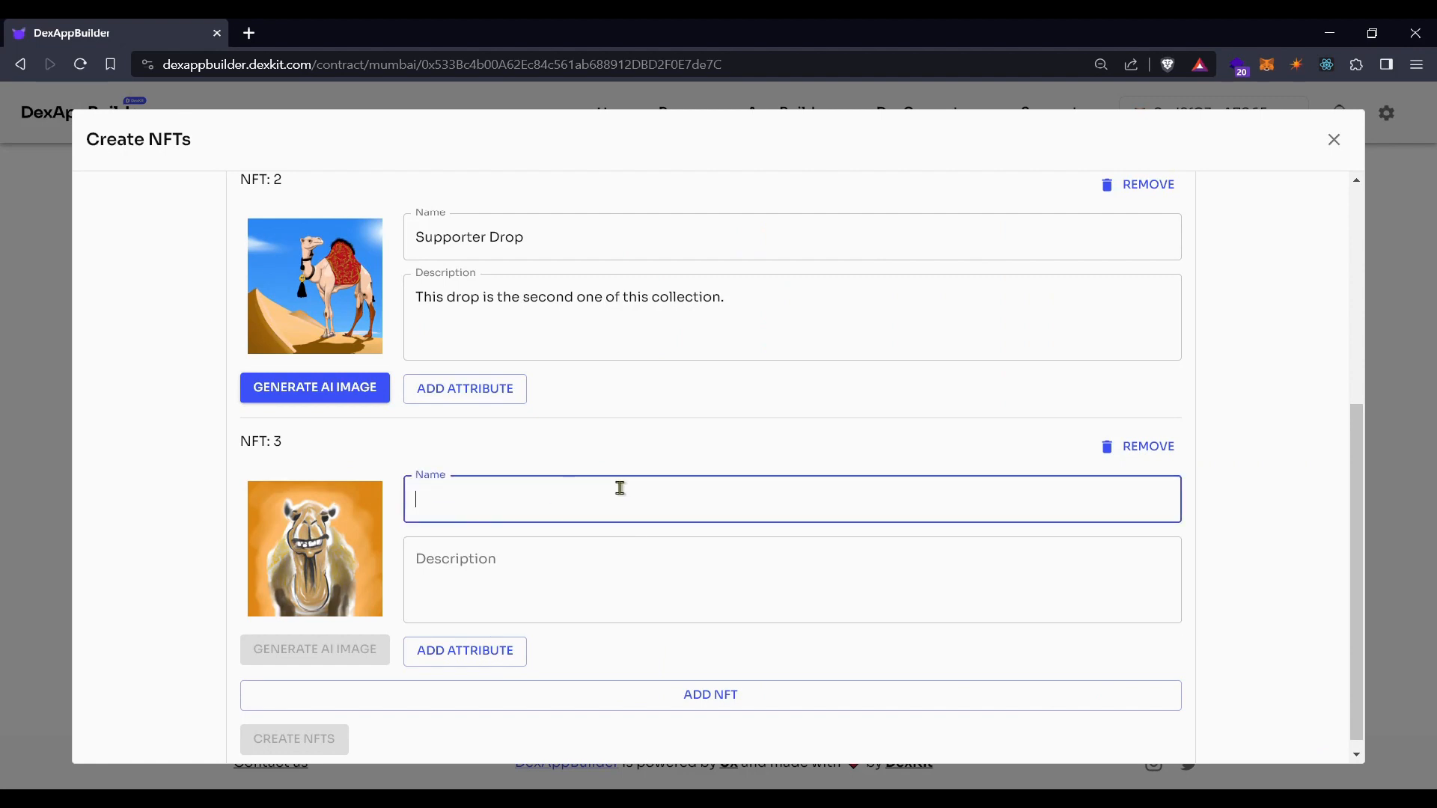
# Name NFT 3 'Loyal Supporter Drop' with description 'The most loyal supporters will be able to claim this drop.'
pyautogui.write('L')
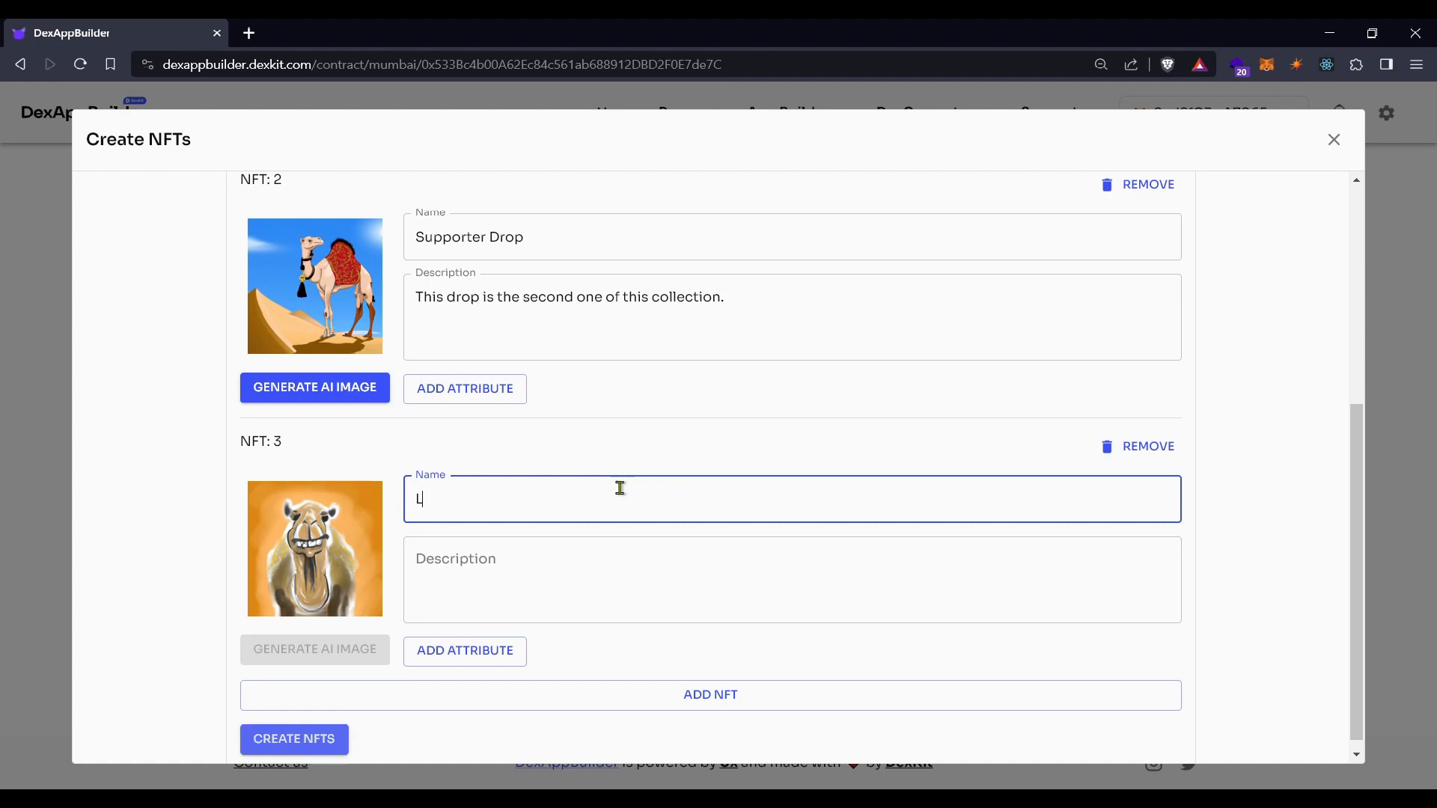
pyautogui.write('oyal Supporter Drop')
pyautogui.click(504, 600)
pyautogui.write('The most loyal supporters will be able to claim this drop.')
# Give NFT 3 a Number attribute Rare with value 1, then add a blank NFT 4
pyautogui.click(482, 659)
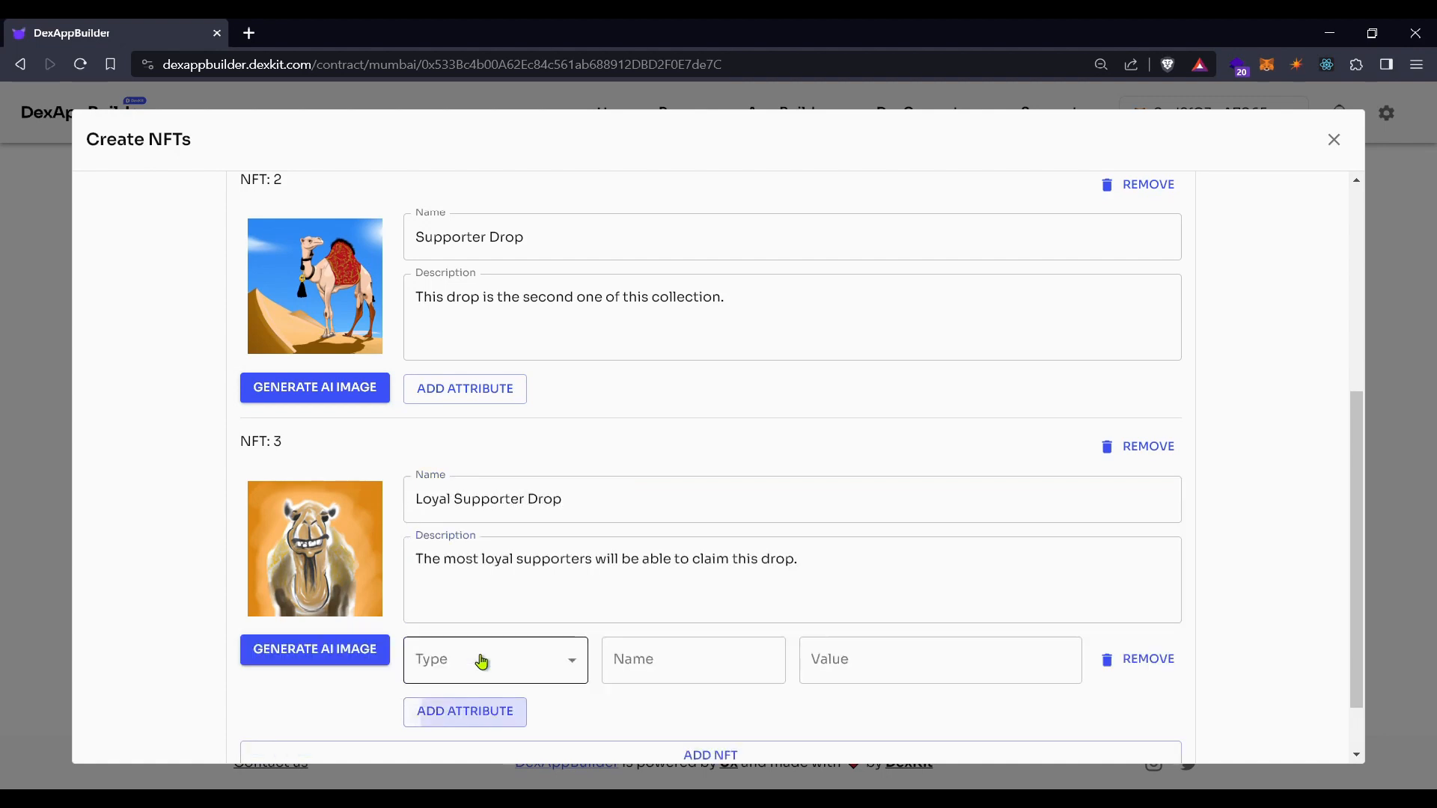
pyautogui.scroll(-1, 541, 579)
pyautogui.click(540, 587)
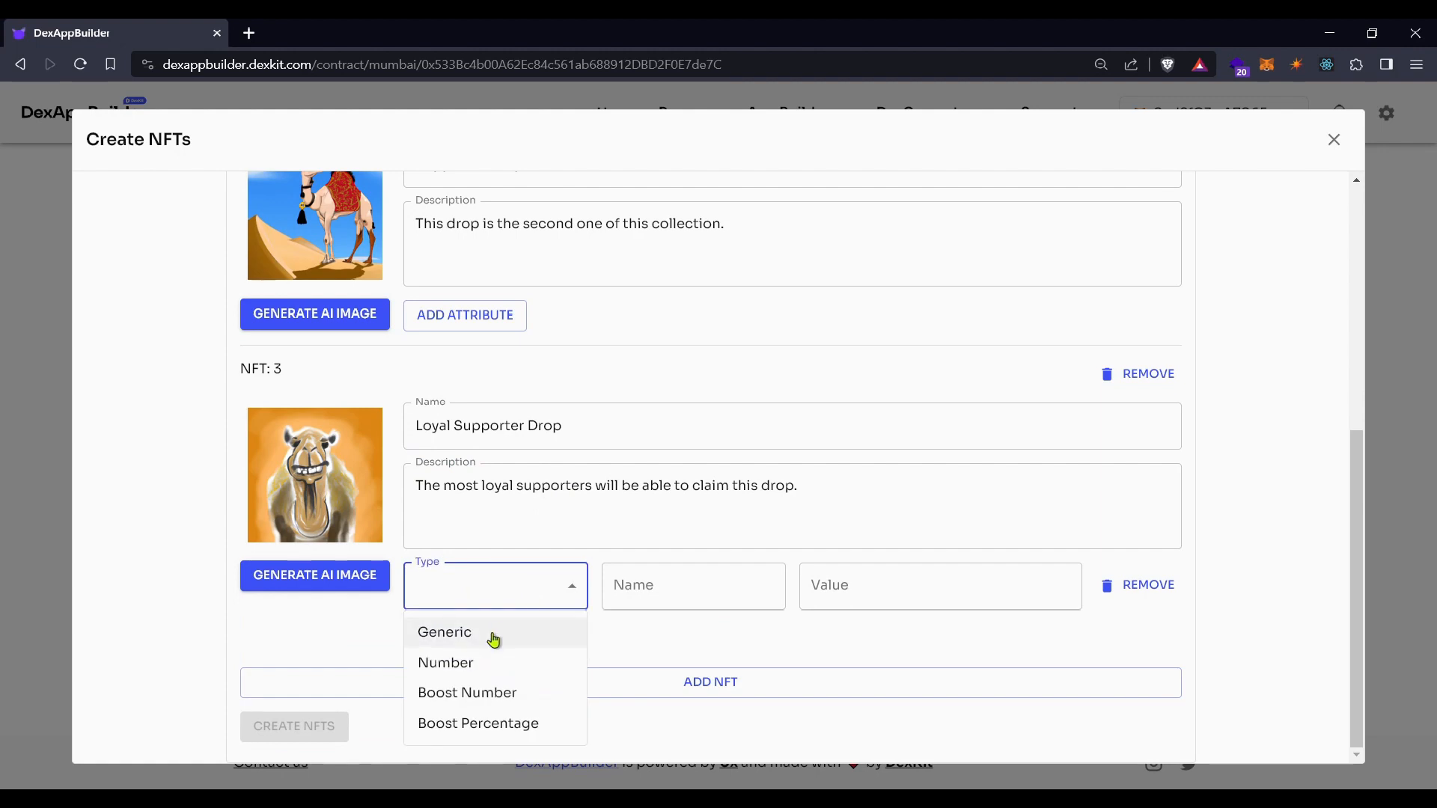
pyautogui.click(479, 664)
pyautogui.click(639, 598)
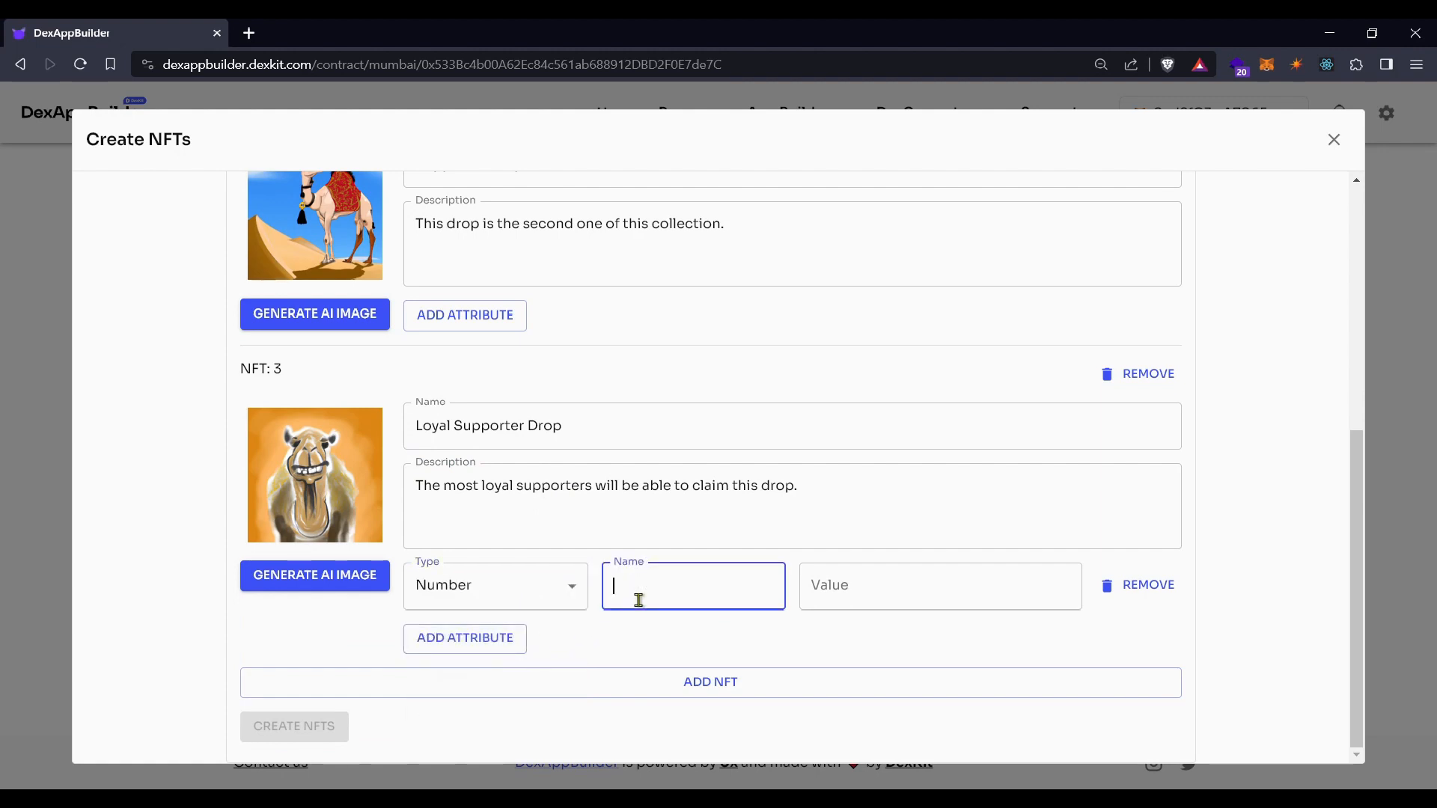
pyautogui.click(941, 592)
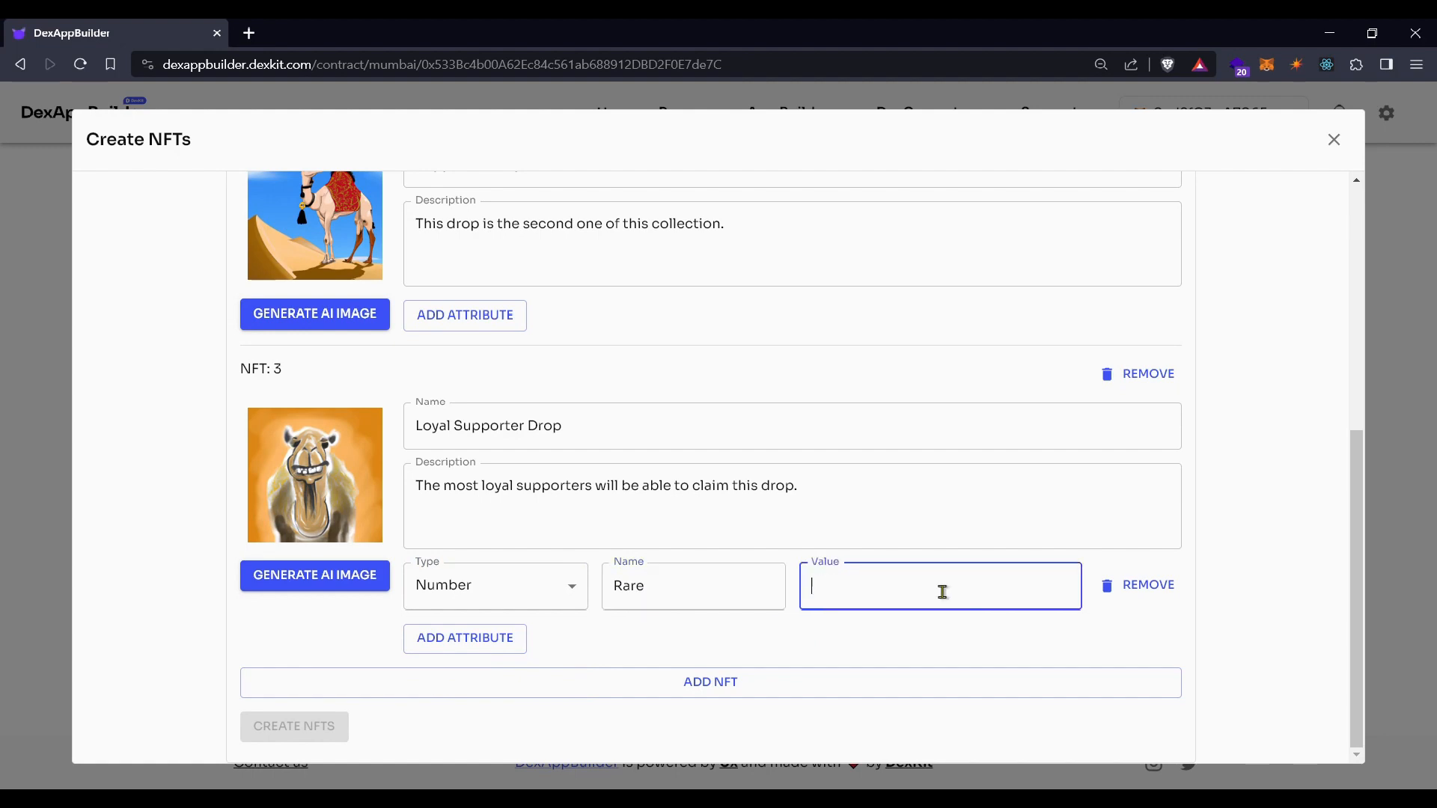
pyautogui.write('1')
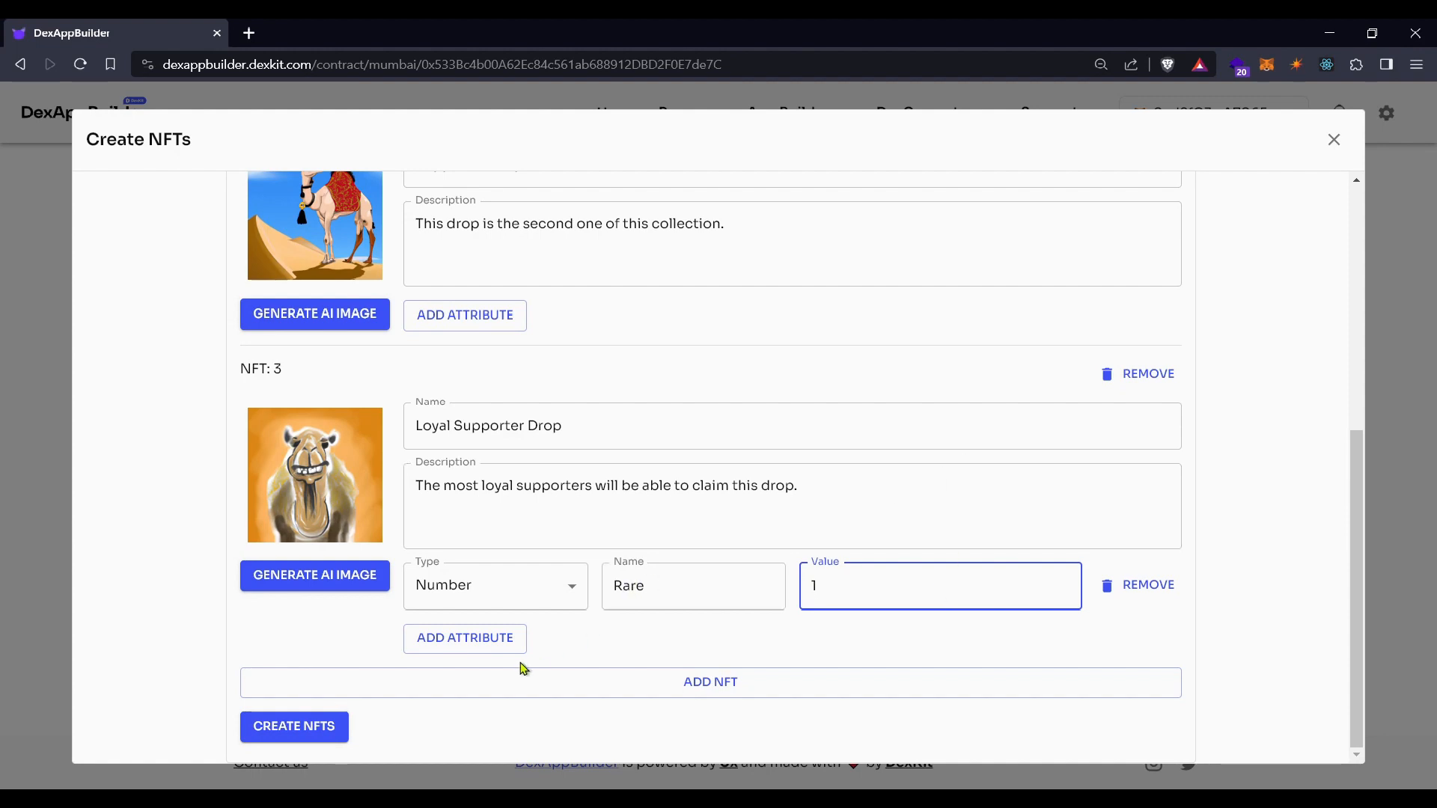
pyautogui.scroll(3, 519, 654)
pyautogui.scroll(-3, 520, 647)
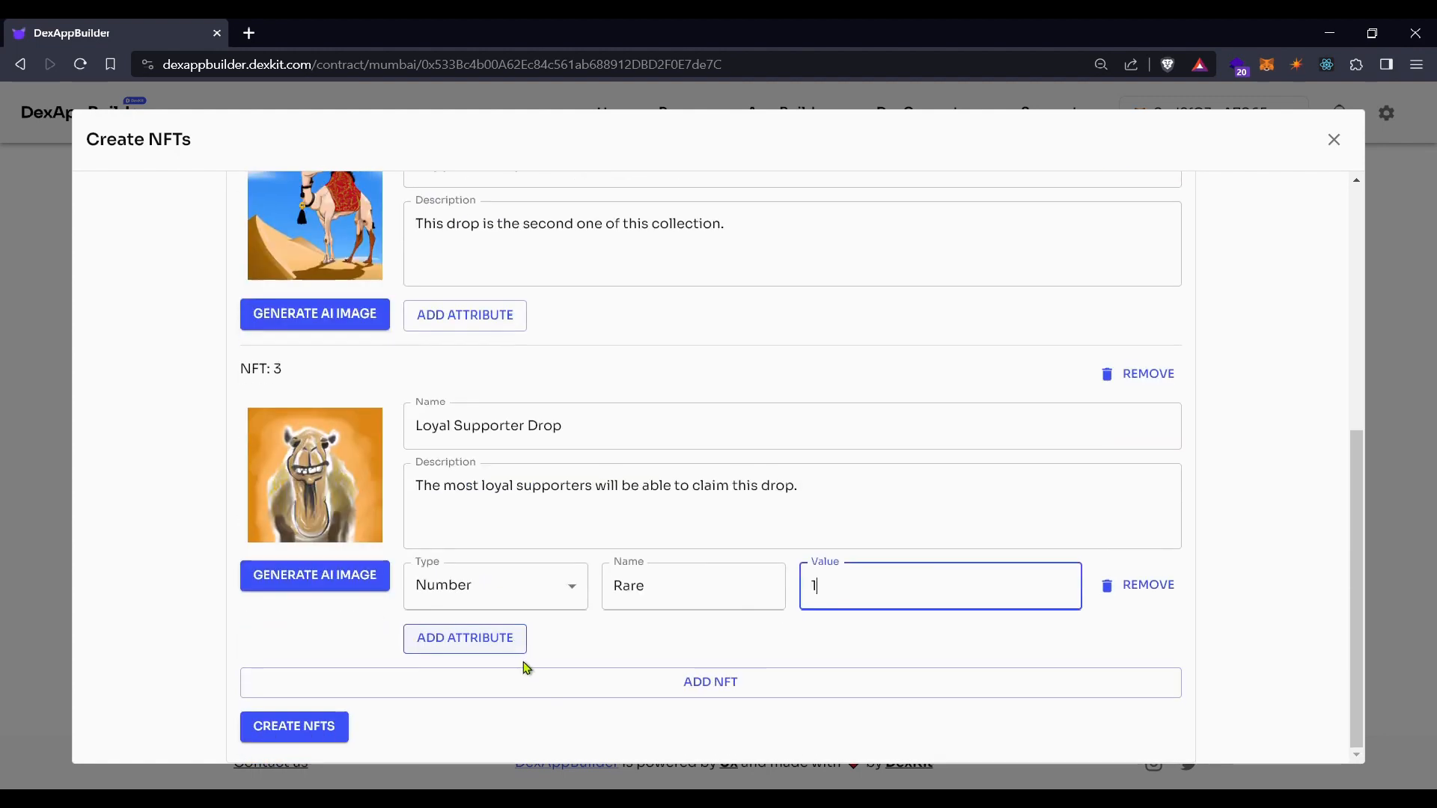
pyautogui.click(731, 693)
pyautogui.scroll(-3, 614, 666)
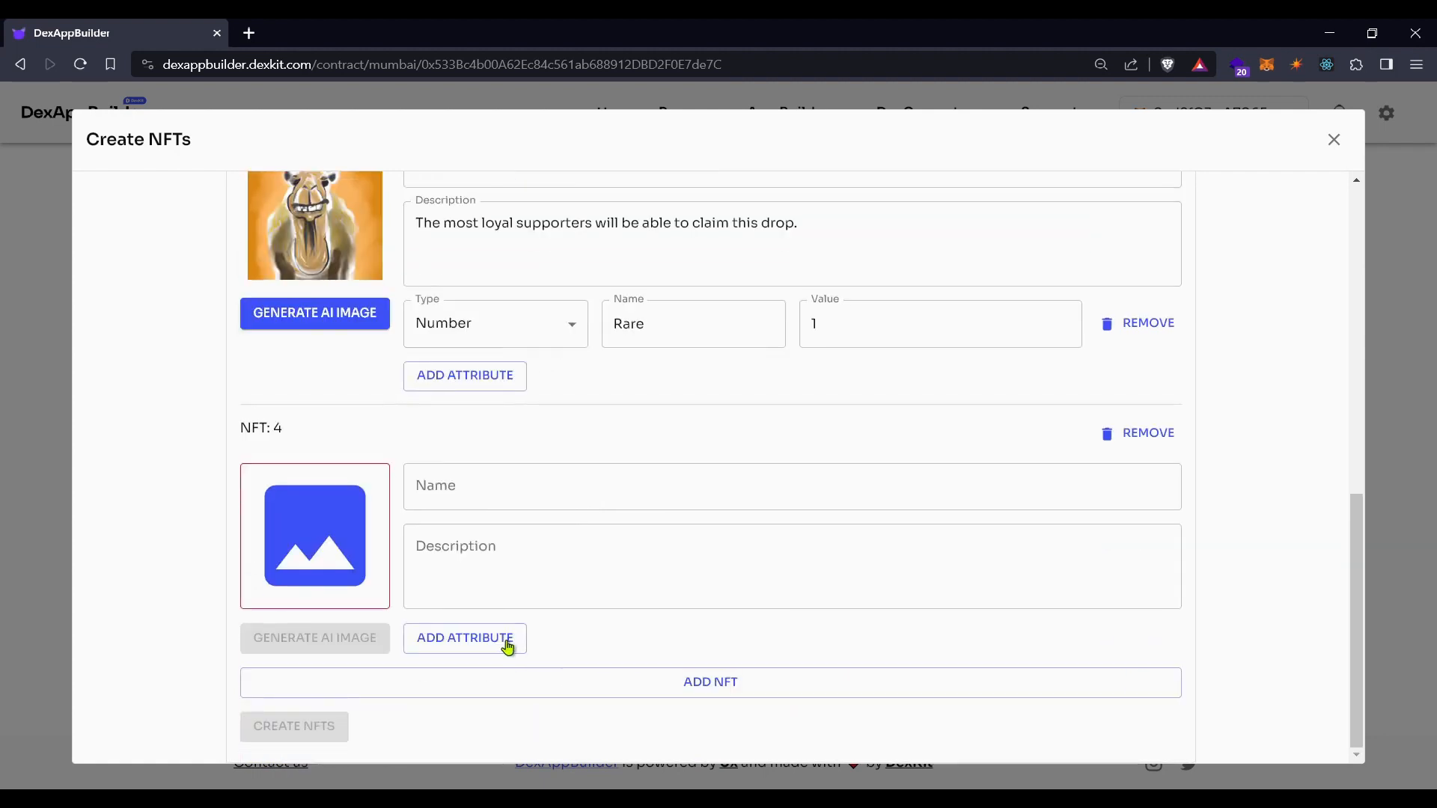
# Upload the golden camel bust the-bust-o-hn4vz.png and assign it as NFT 4's image
pyautogui.click(352, 549)
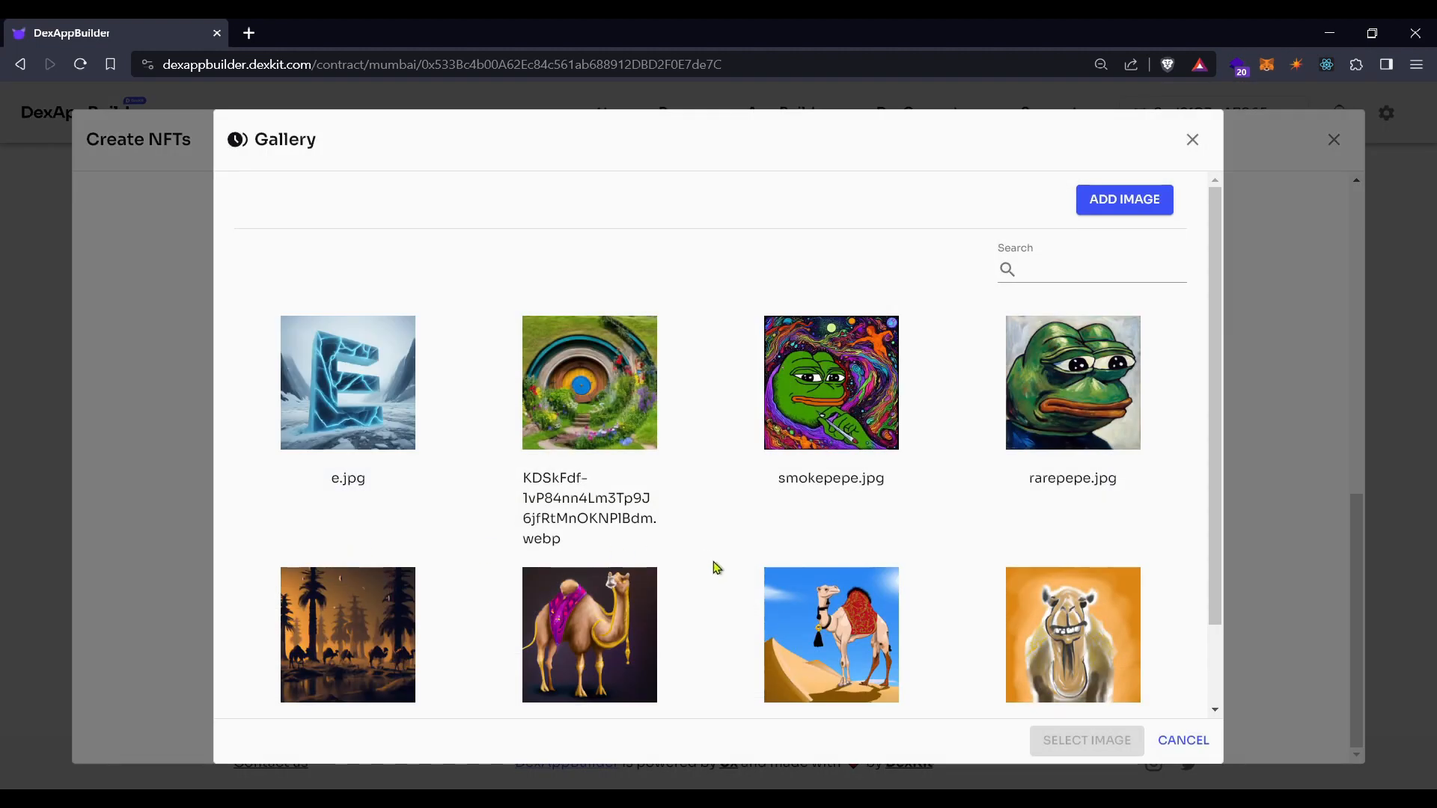
pyautogui.scroll(-2, 943, 360)
pyautogui.scroll(2, 1119, 225)
pyautogui.click(1117, 206)
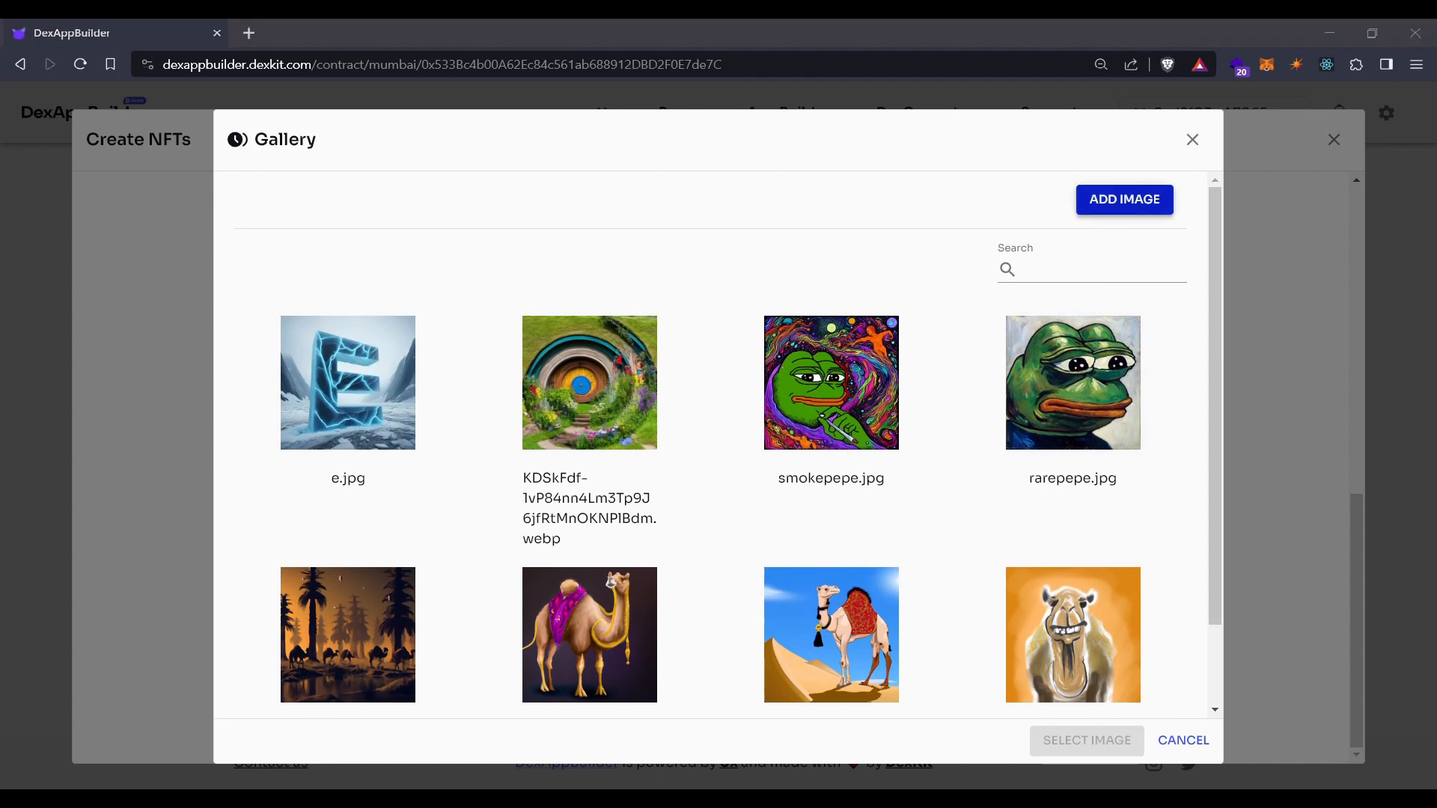
pyautogui.click(671, 413)
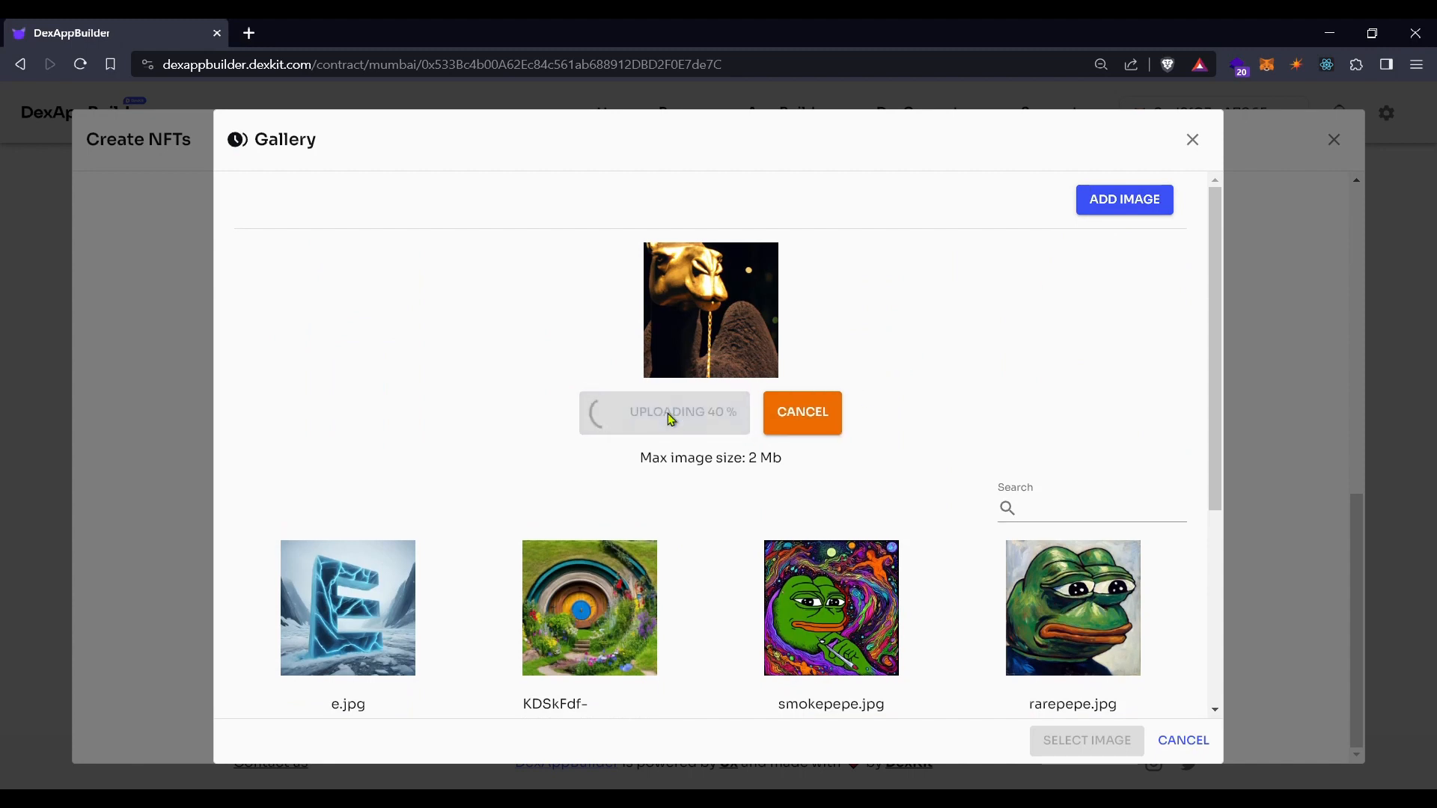
pyautogui.scroll(-4, 1071, 447)
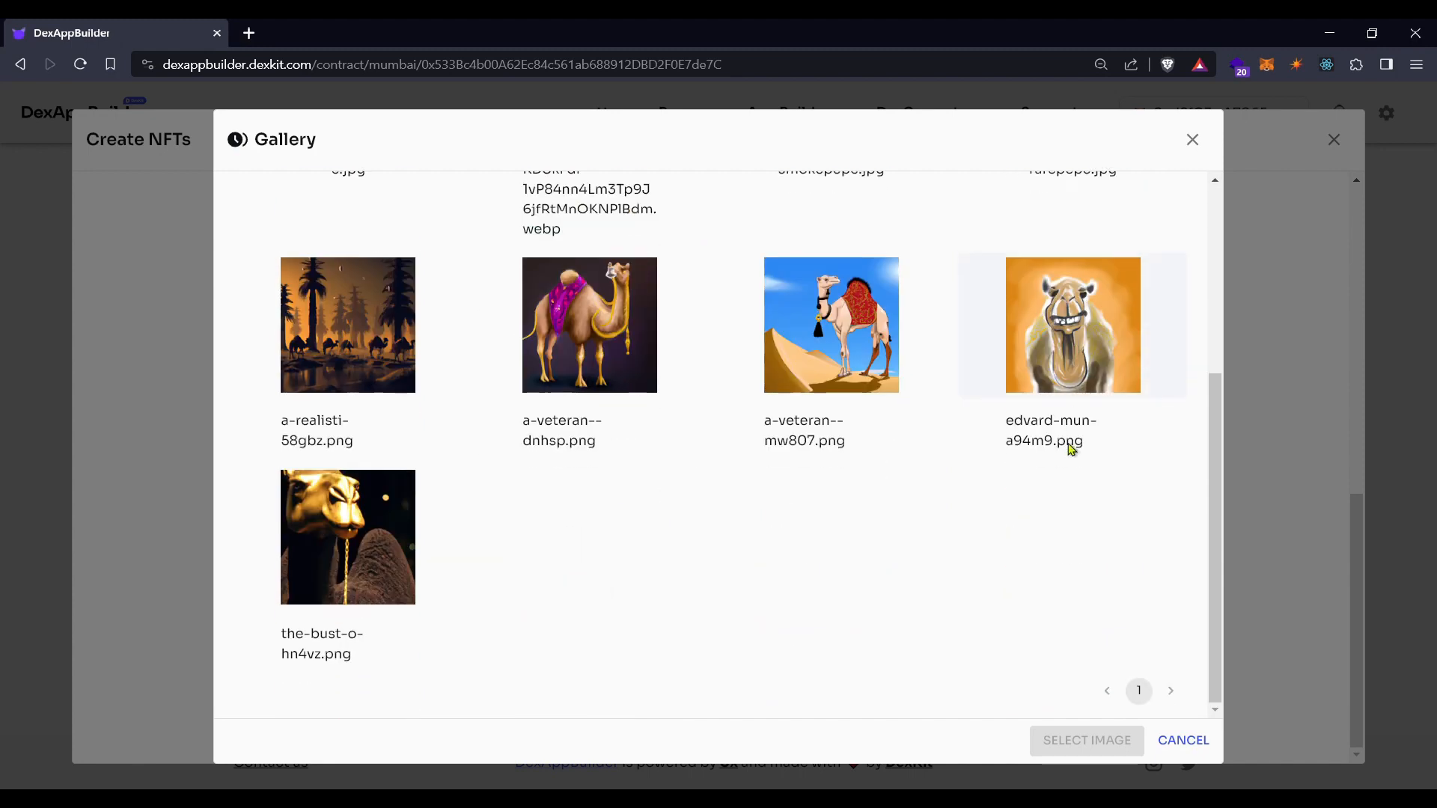
pyautogui.click(336, 518)
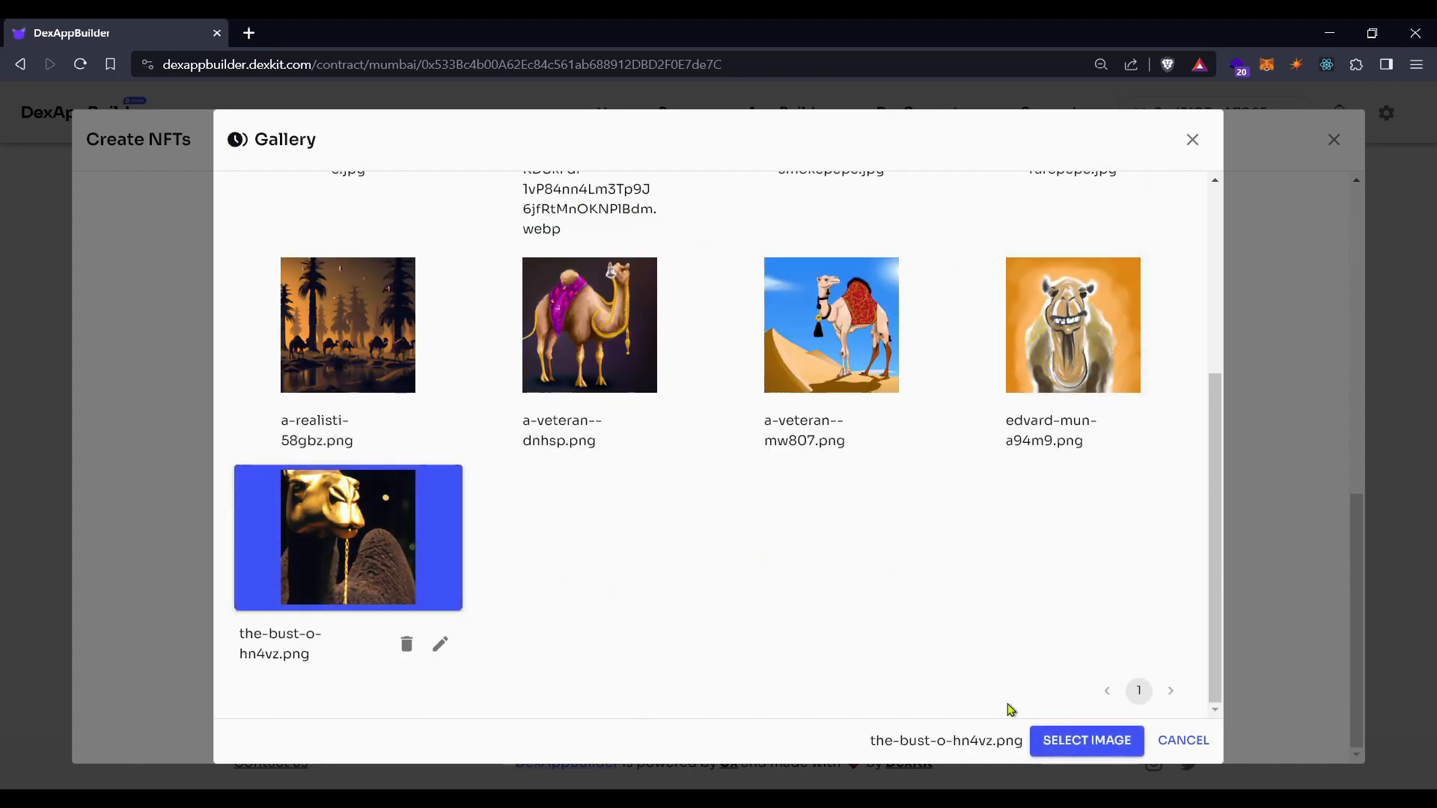
pyautogui.click(1072, 742)
# Name NFT 4 'Master Supporter', describe it 'The best NFT from this collection. Only for OG supporters.', and add an attribute
pyautogui.click(545, 503)
pyautogui.write('M')
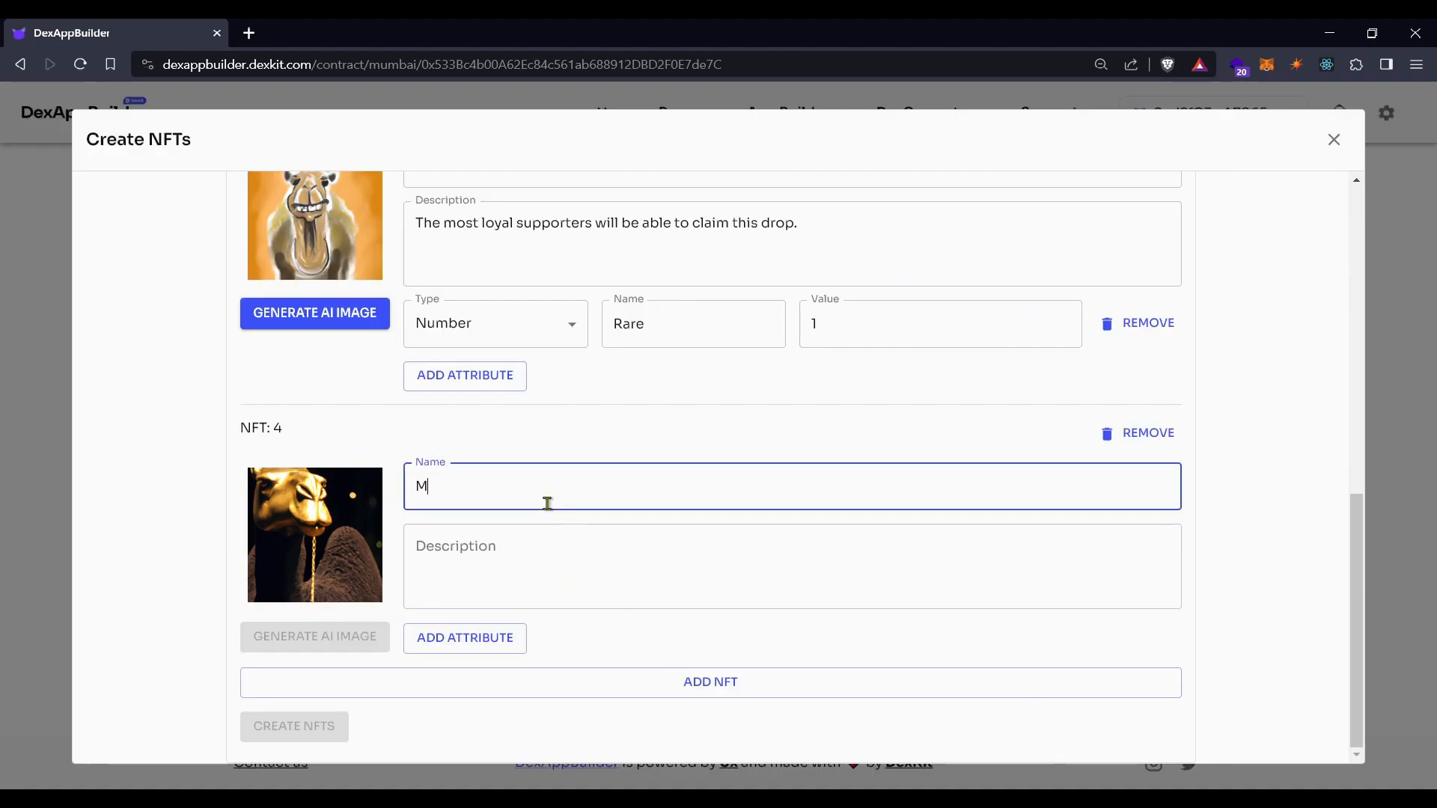
pyautogui.write('aster Supporte')
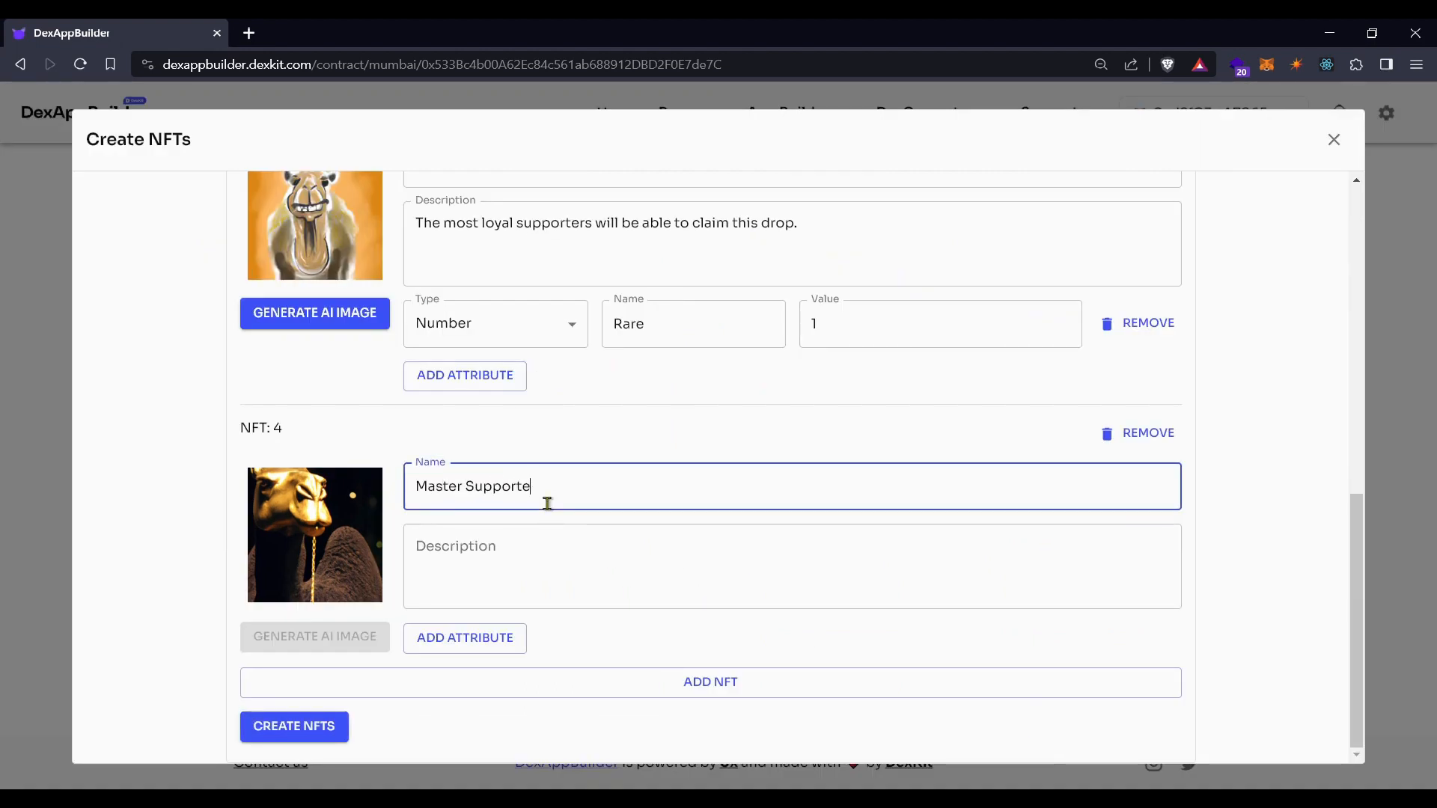
pyautogui.click(529, 572)
pyautogui.write('The best NFT from this collection. Only for OG supporters.')
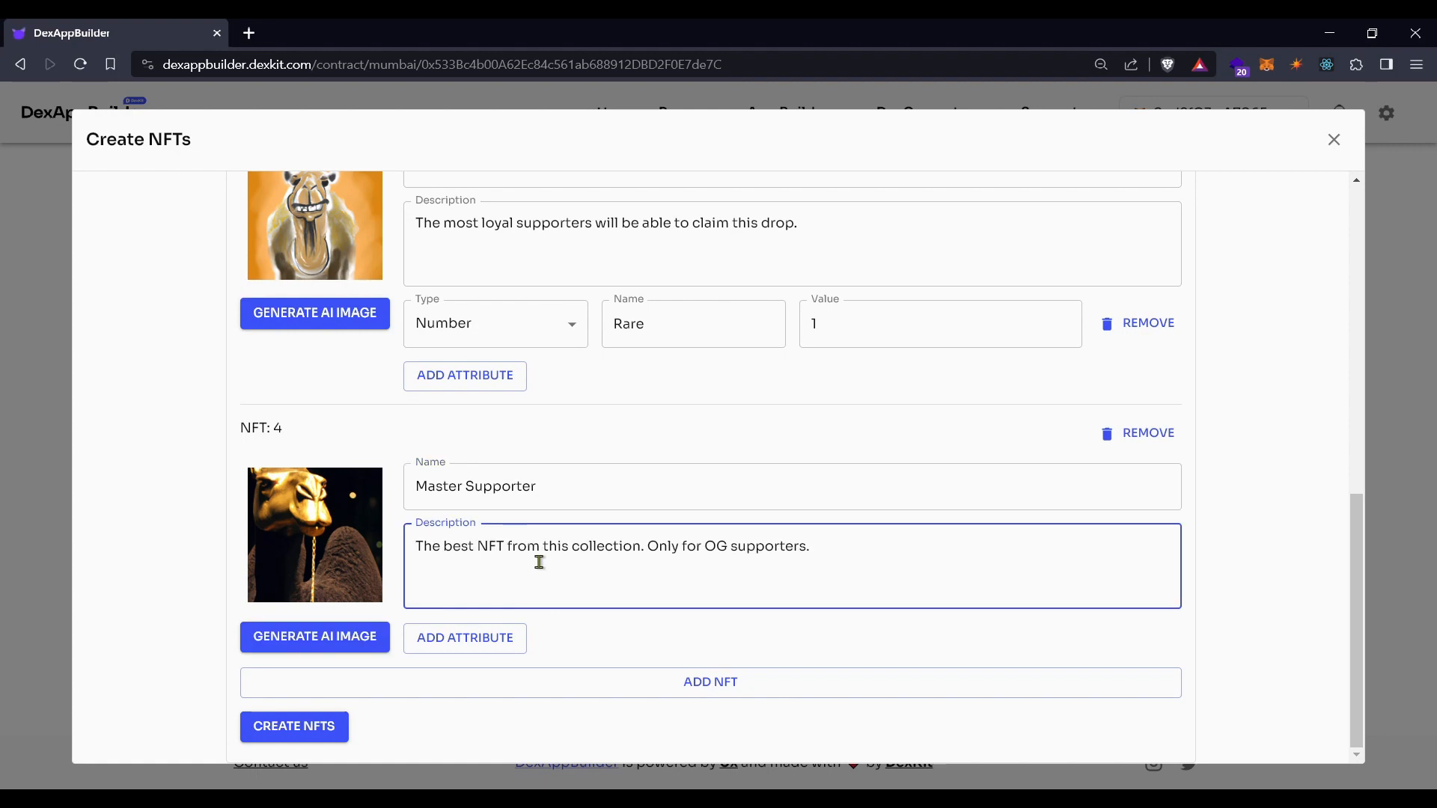
pyautogui.click(503, 645)
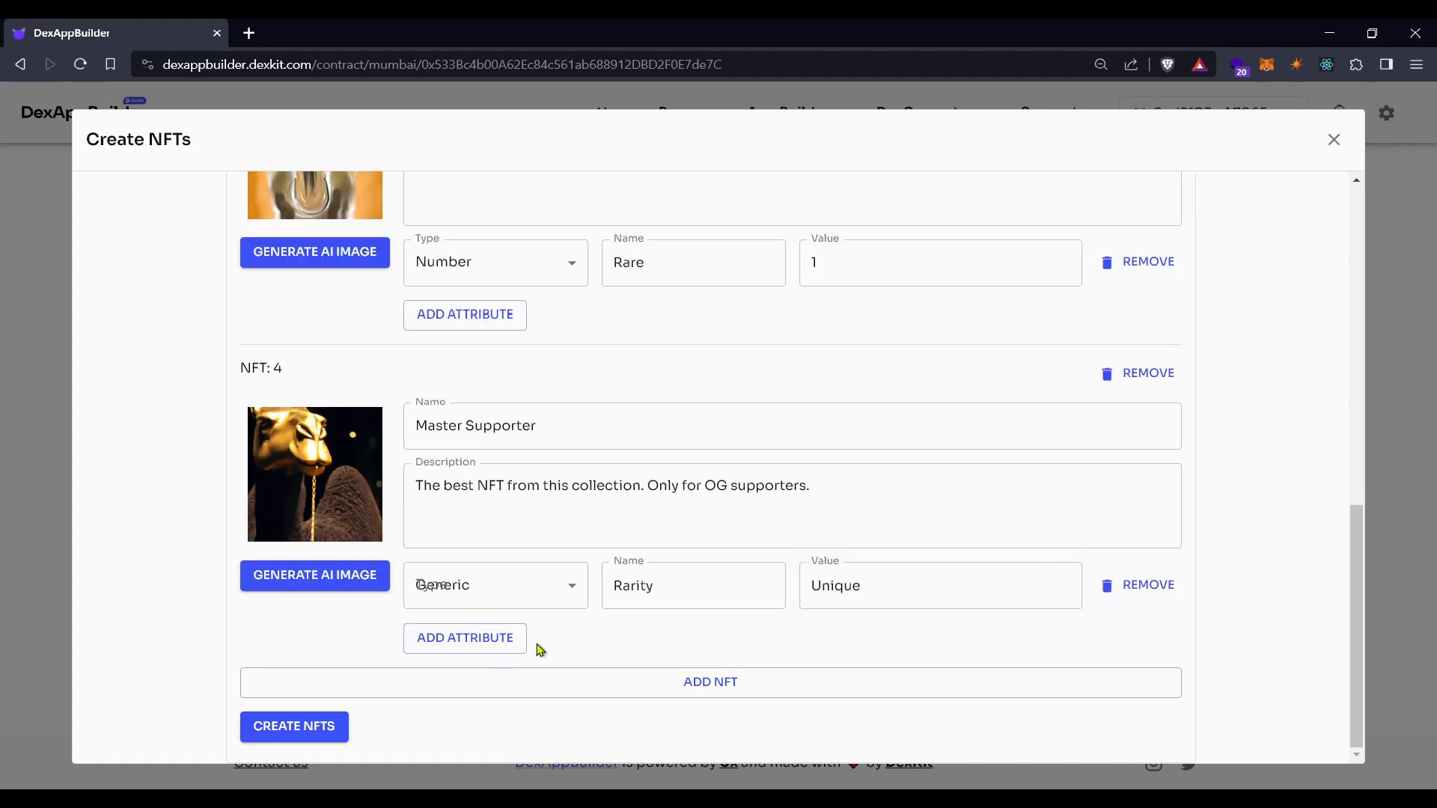
# Create all four NFTs on-chain, confirm the transaction, then dismiss the success notice and form
pyautogui.click(317, 736)
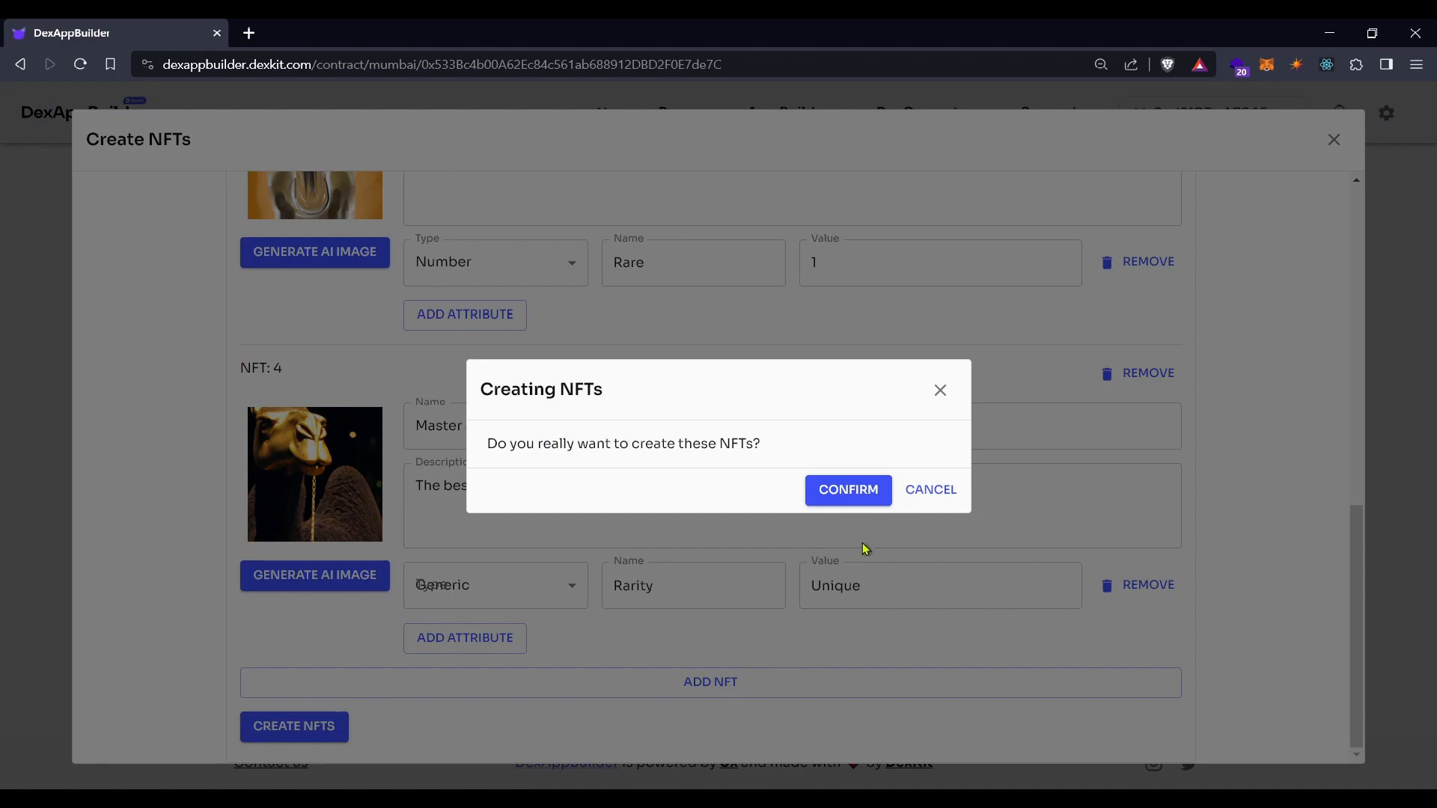
pyautogui.click(850, 507)
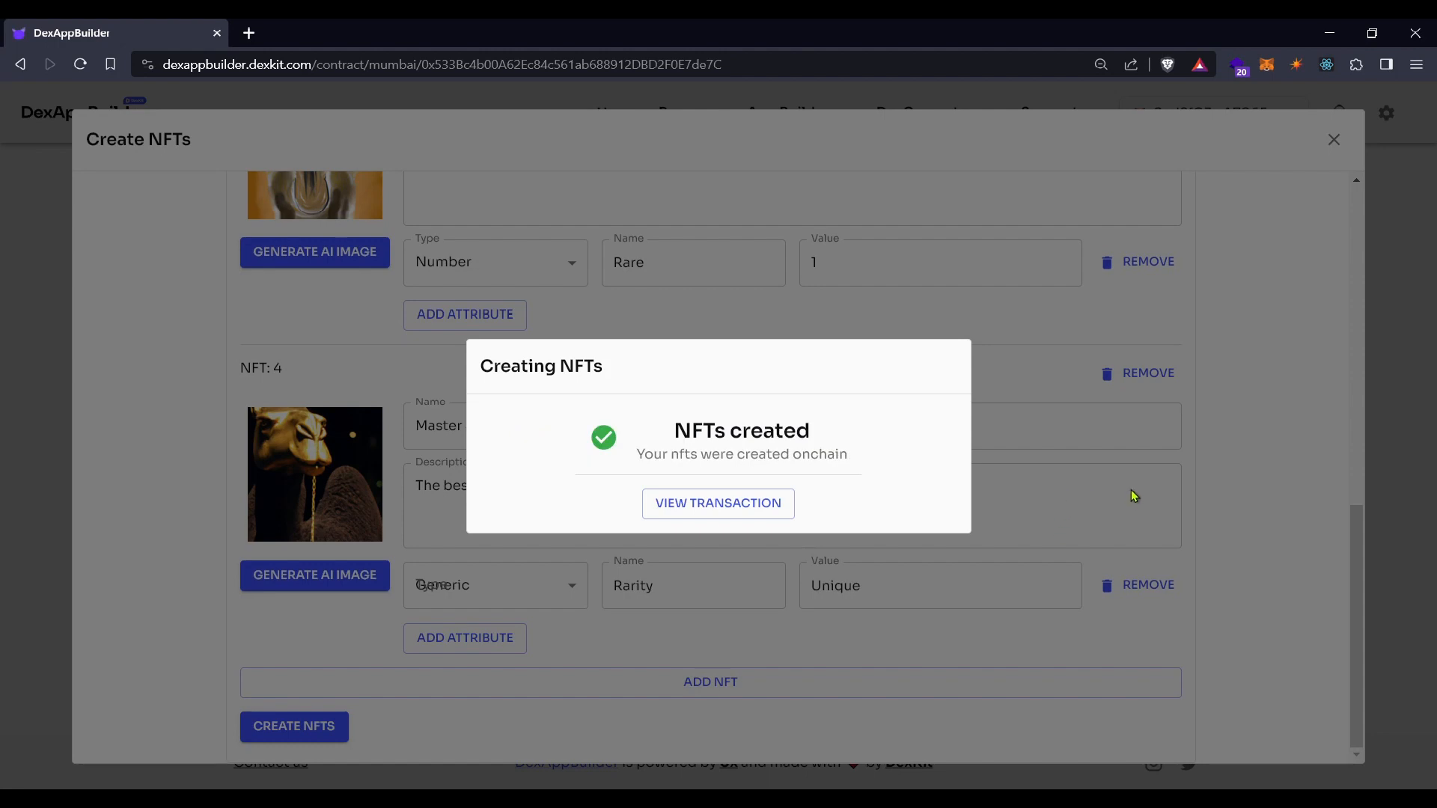
pyautogui.click(1232, 460)
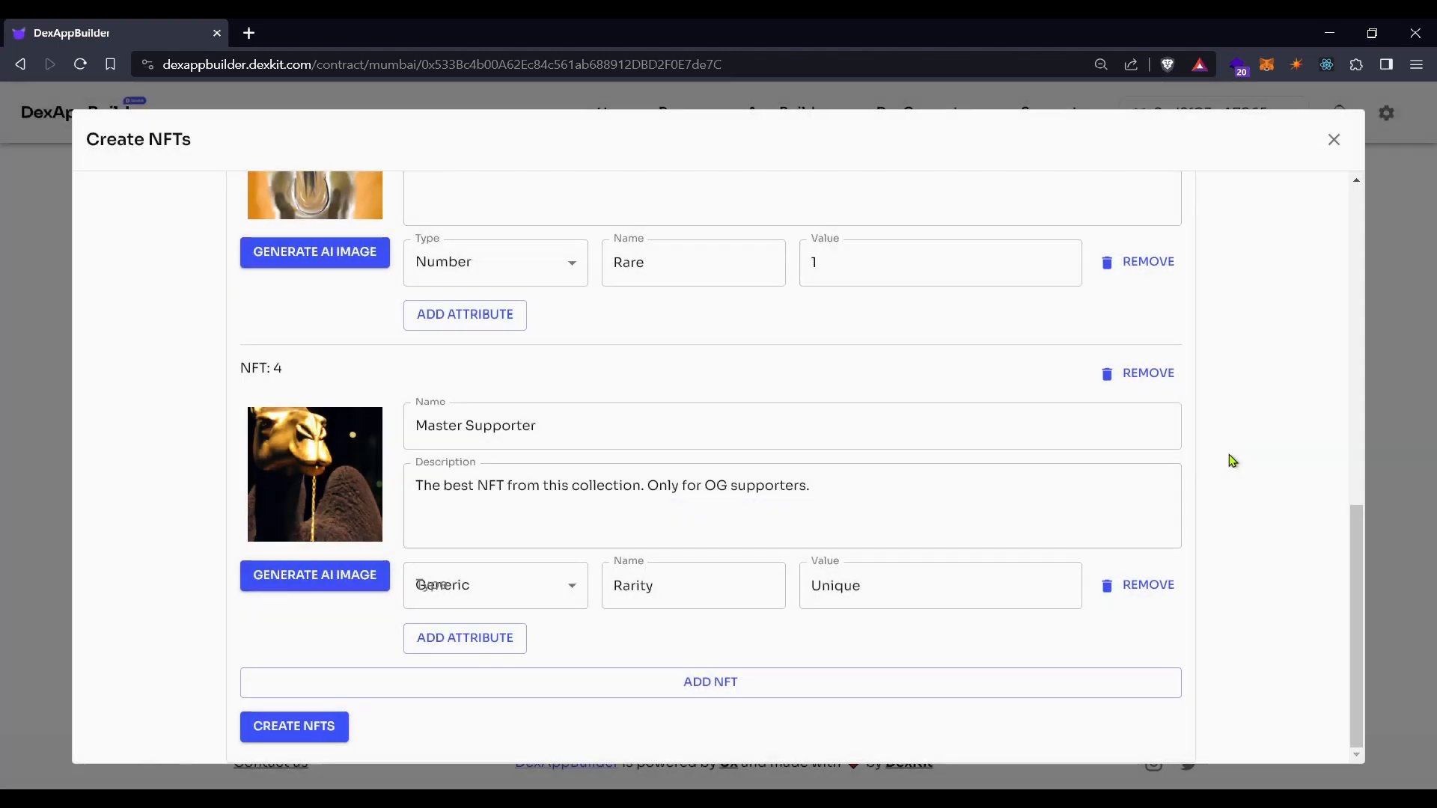
pyautogui.click(1336, 144)
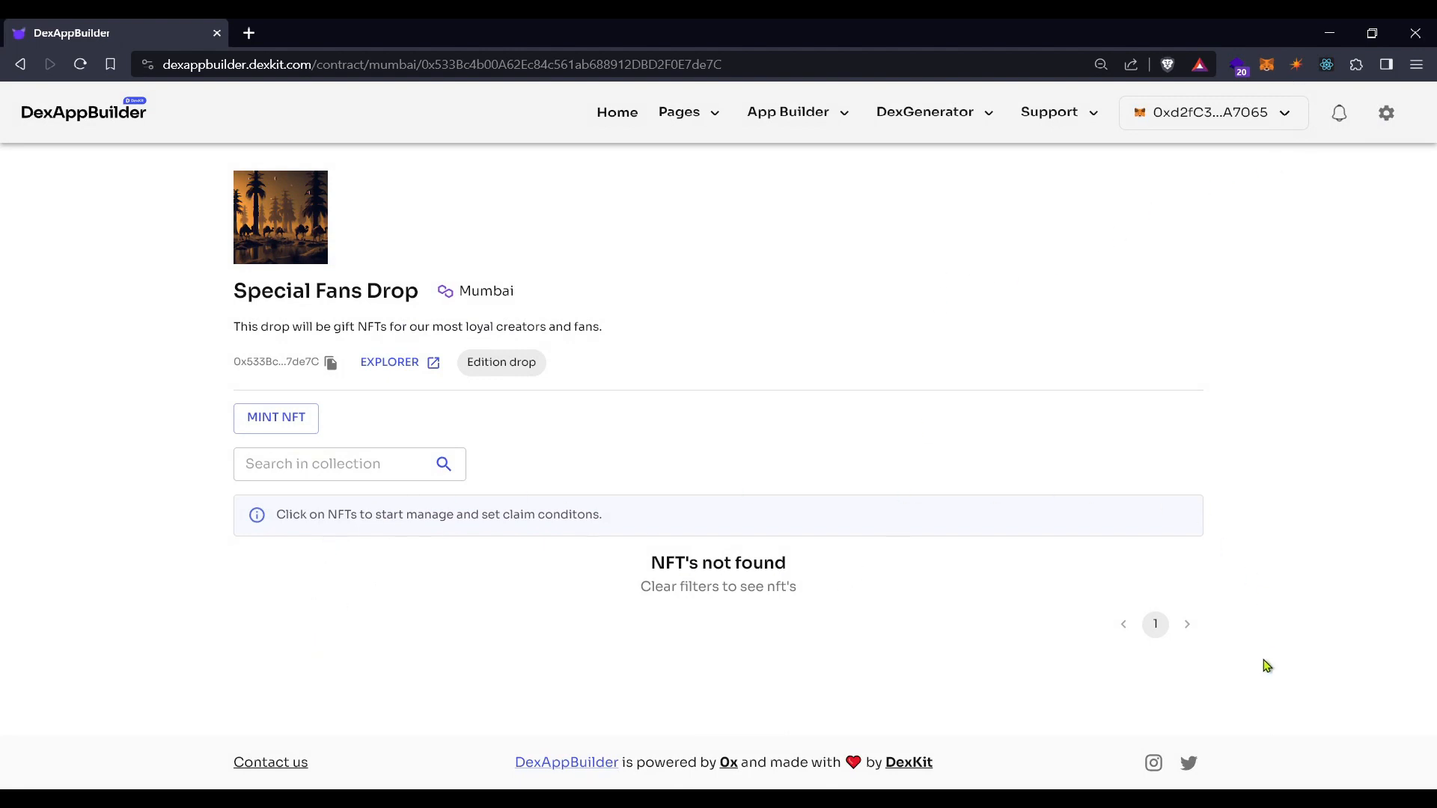
# Reload the contract page to list the four camel NFTs and open Welcome Drop's details
pyautogui.press('F5')
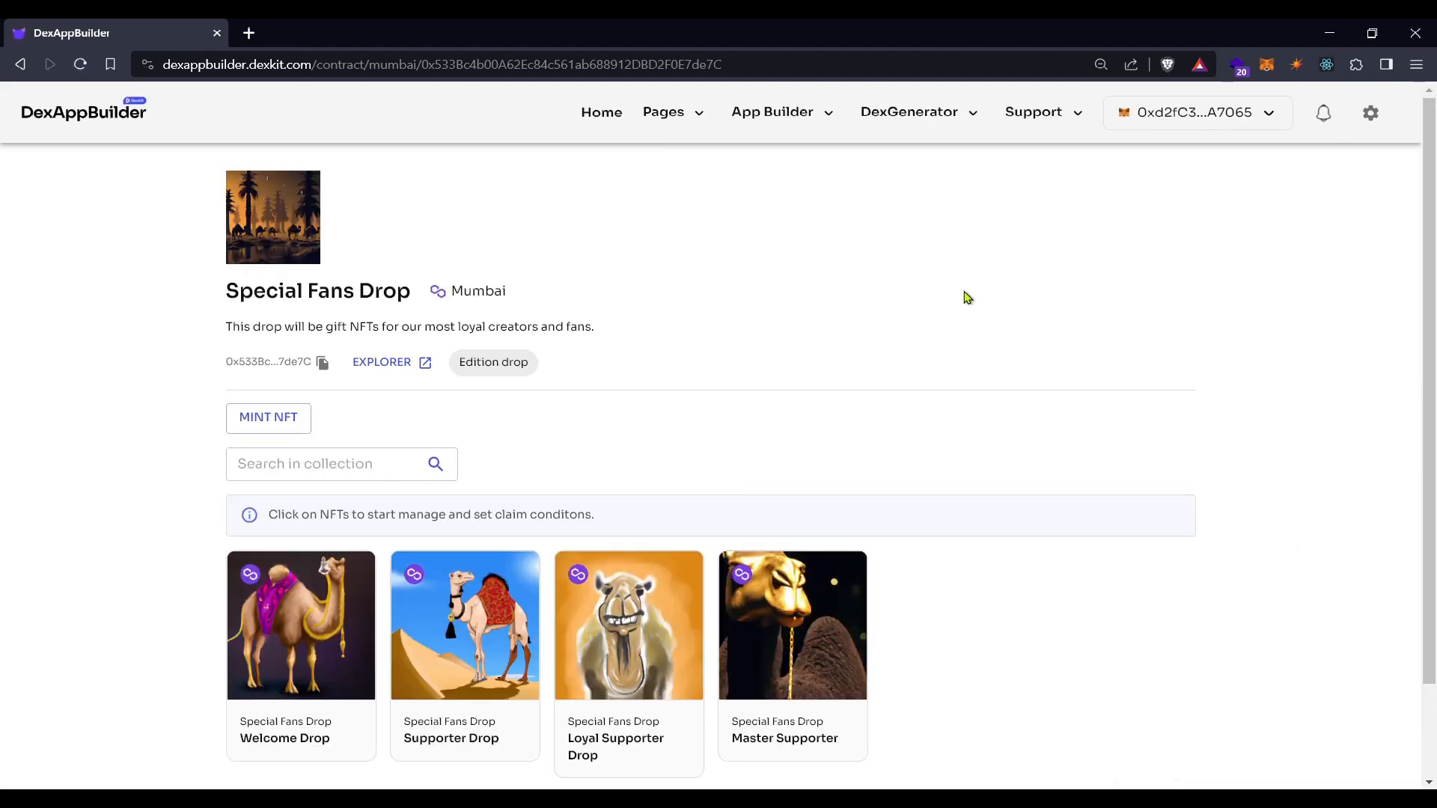
pyautogui.scroll(-1, 966, 297)
pyautogui.click(289, 515)
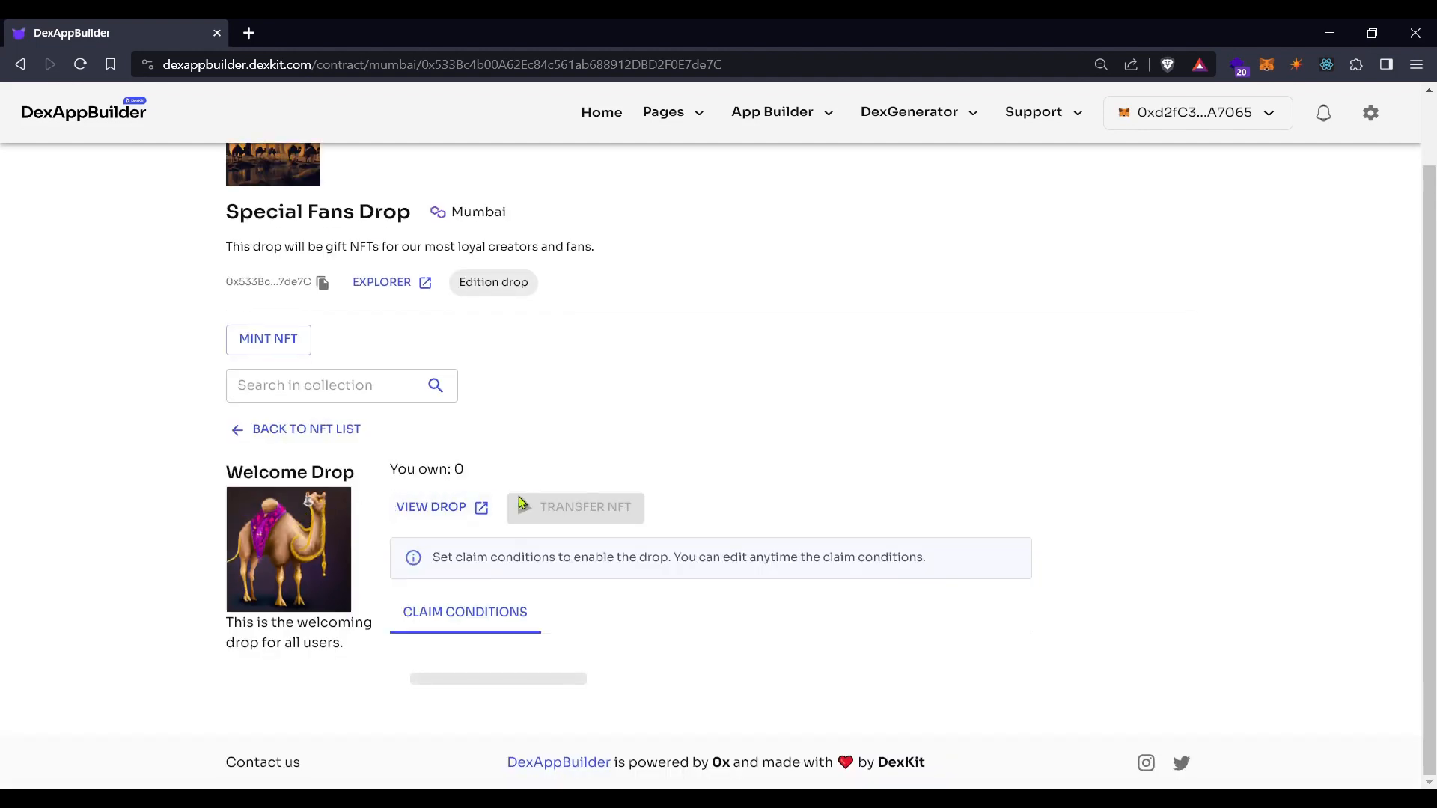
pyautogui.scroll(1, 538, 498)
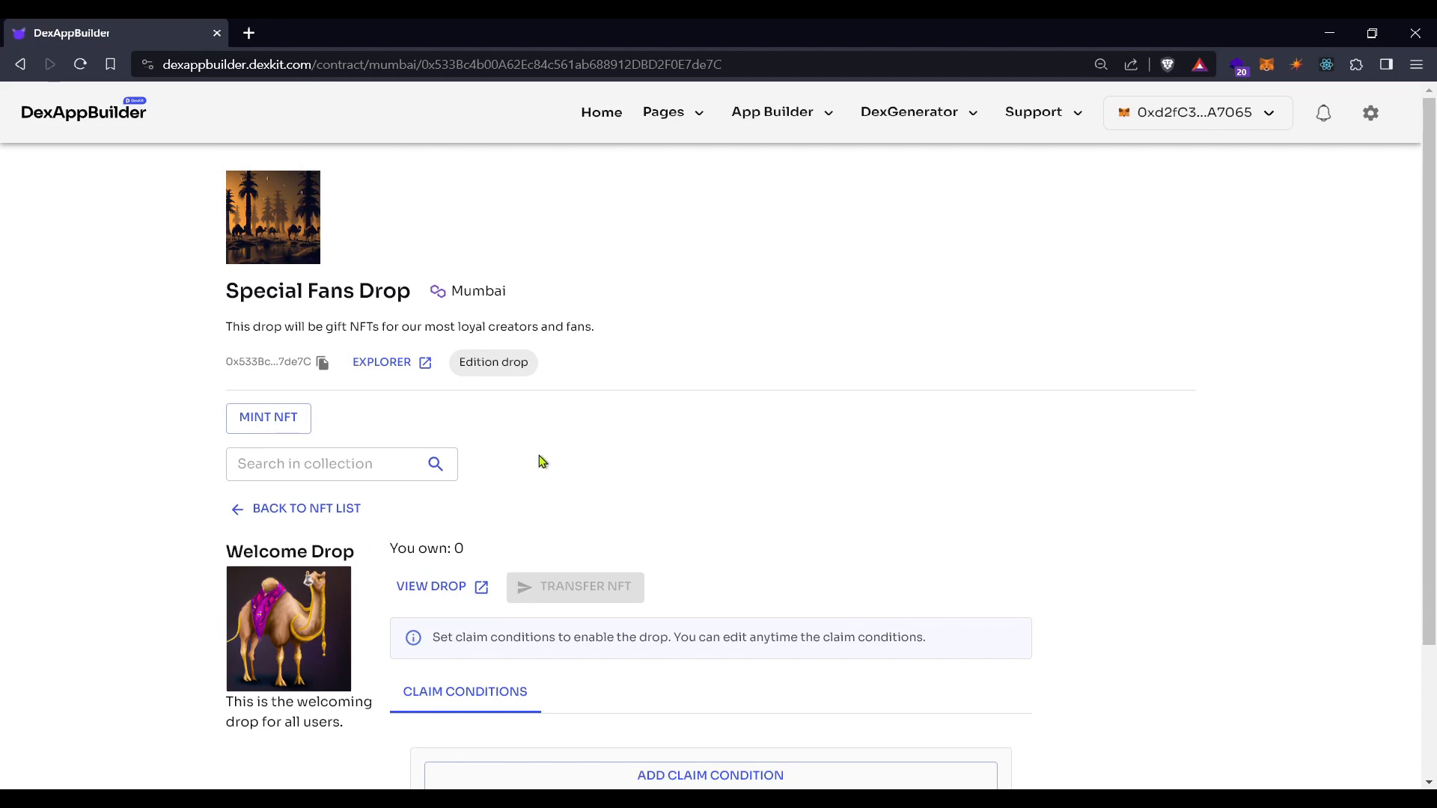
pyautogui.scroll(-1, 500, 515)
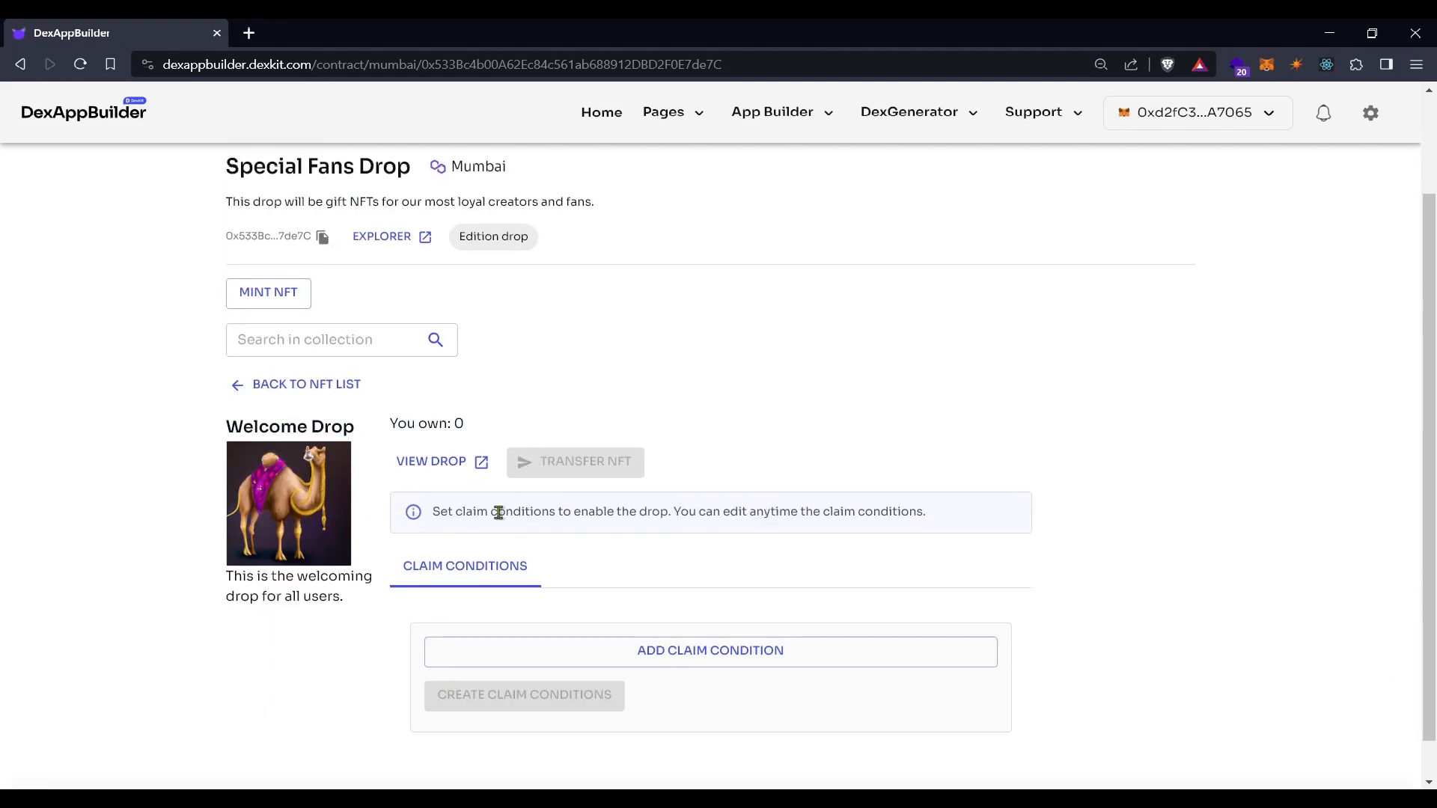
pyautogui.scroll(-1, 498, 515)
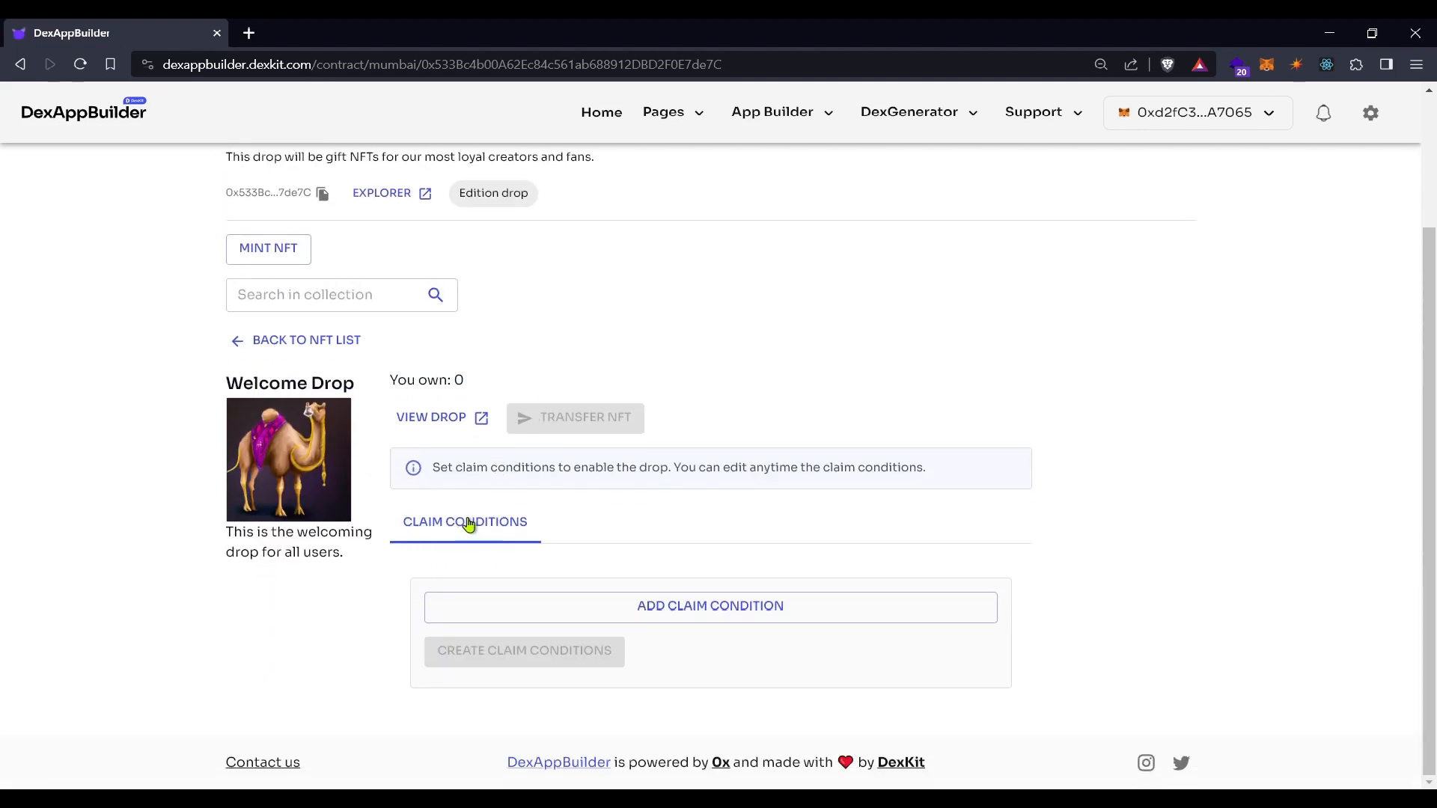
# Add a claim phase to Welcome Drop and name it 'Welcome'
pyautogui.click(719, 614)
pyautogui.moveTo(540, 661); pyautogui.dragTo(383, 655)
pyautogui.scroll(-2, 513, 632)
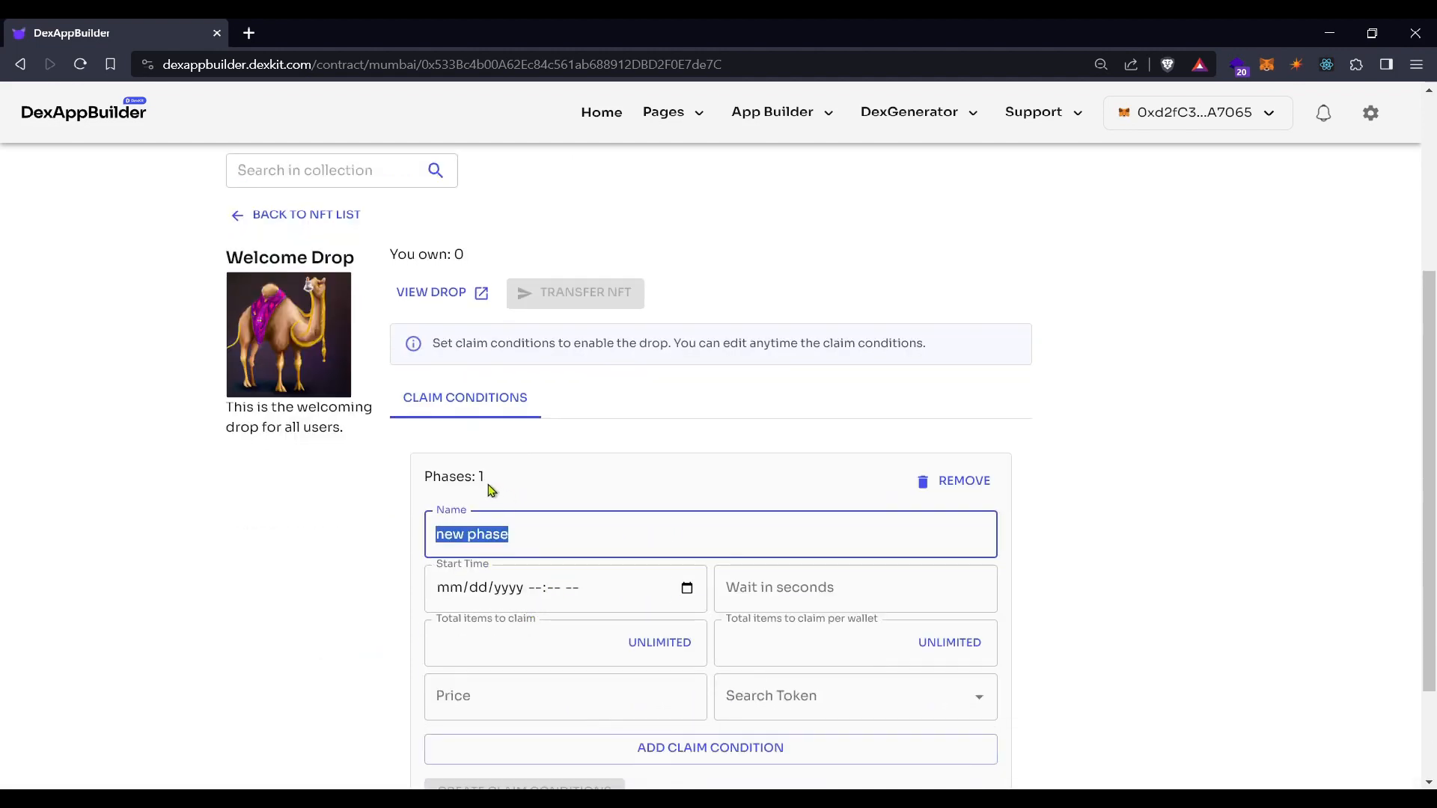
pyautogui.moveTo(490, 479); pyautogui.dragTo(419, 474)
pyautogui.moveTo(546, 539); pyautogui.dragTo(396, 539)
pyautogui.write('Welcome')
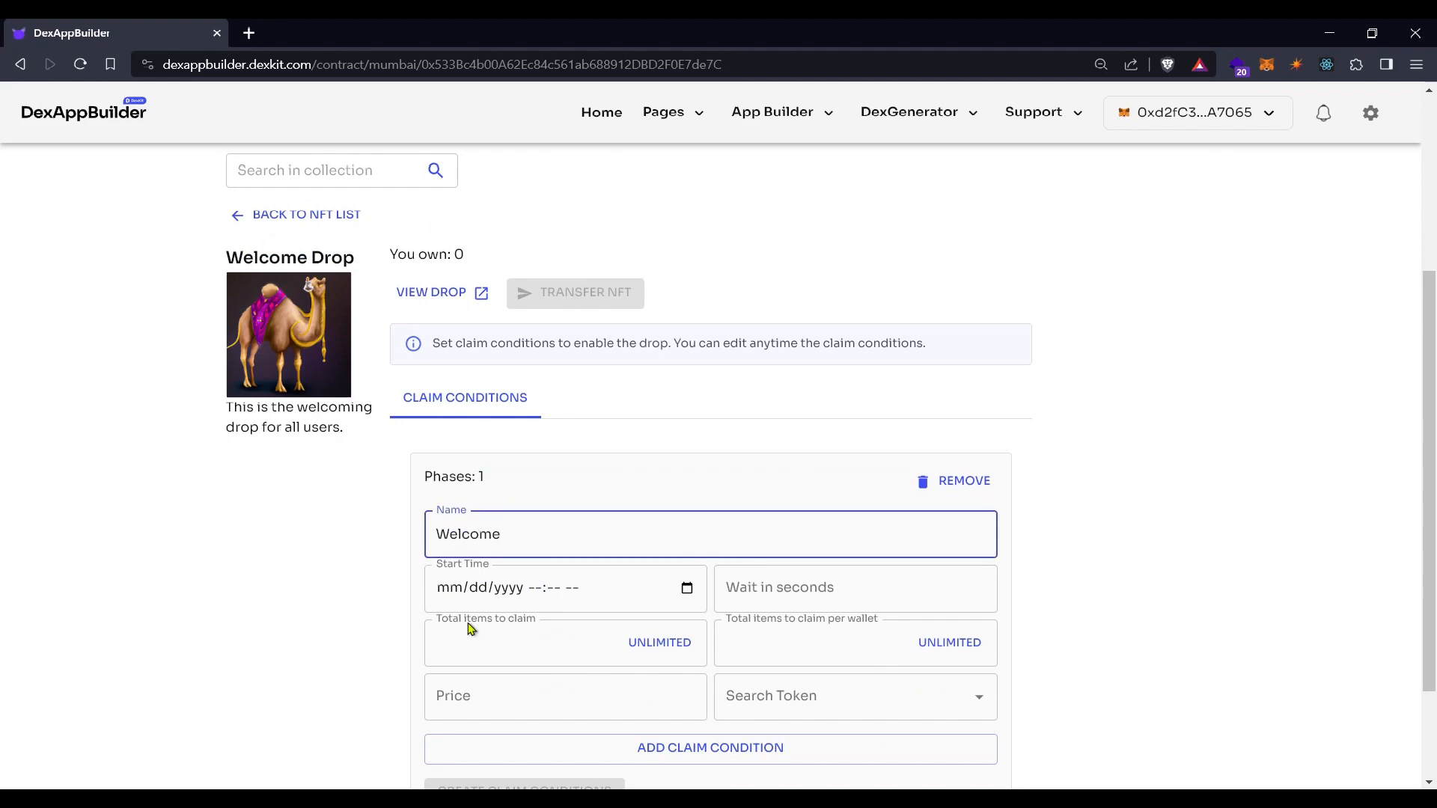
pyautogui.scroll(-2, 469, 629)
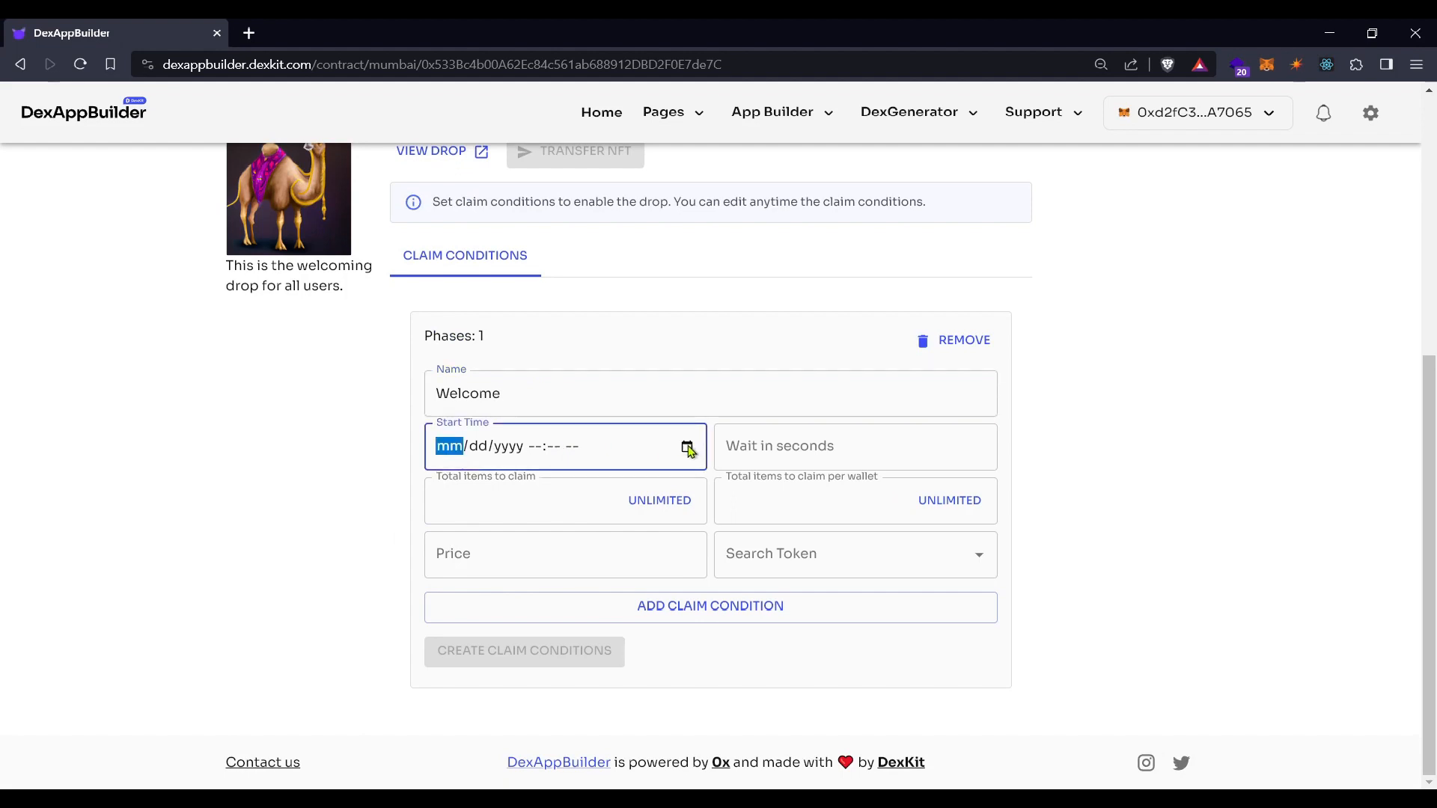
# Set the Welcome phase start to 10/20/2023 03:51 PM with a 60-second wait between claims
pyautogui.click(566, 599)
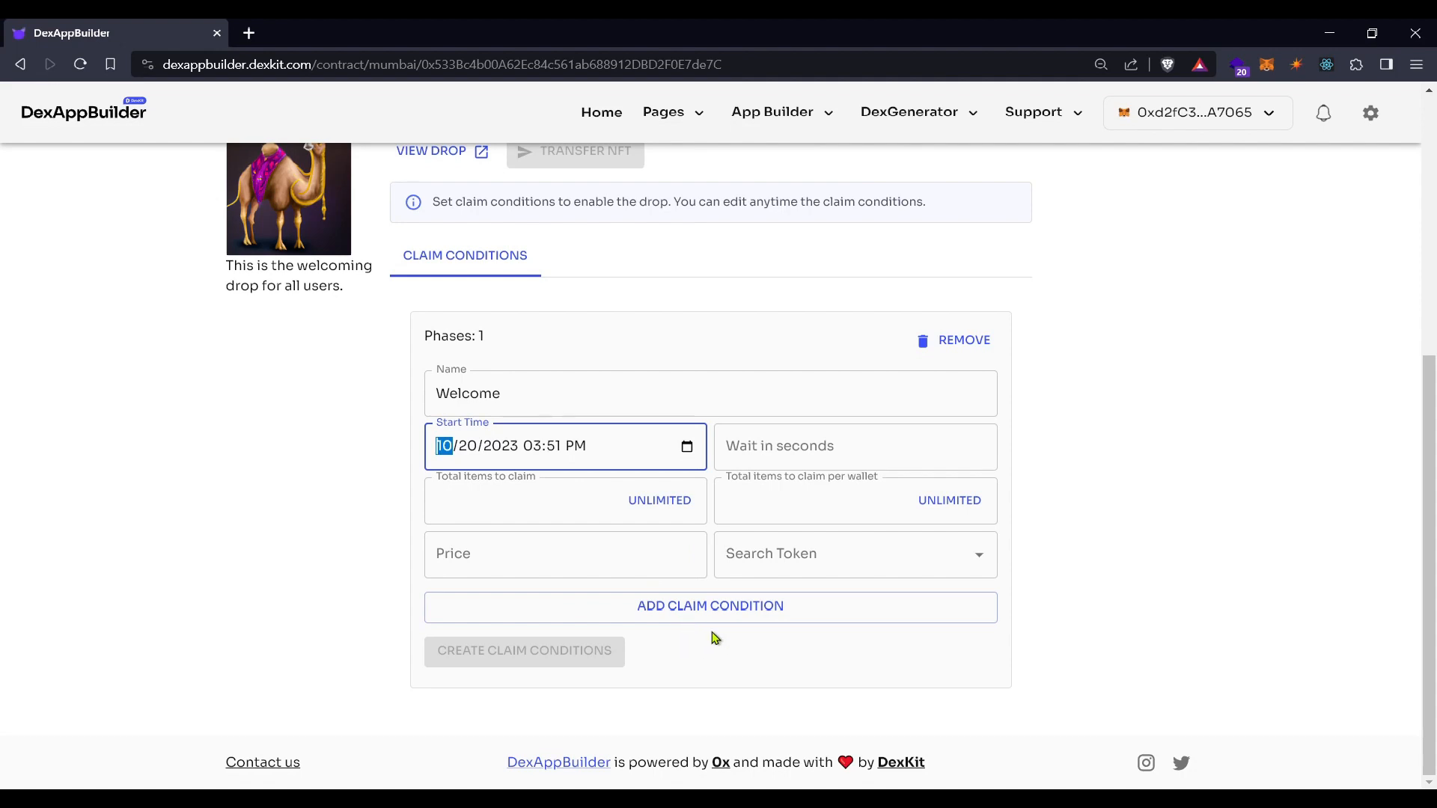
pyautogui.click(859, 560)
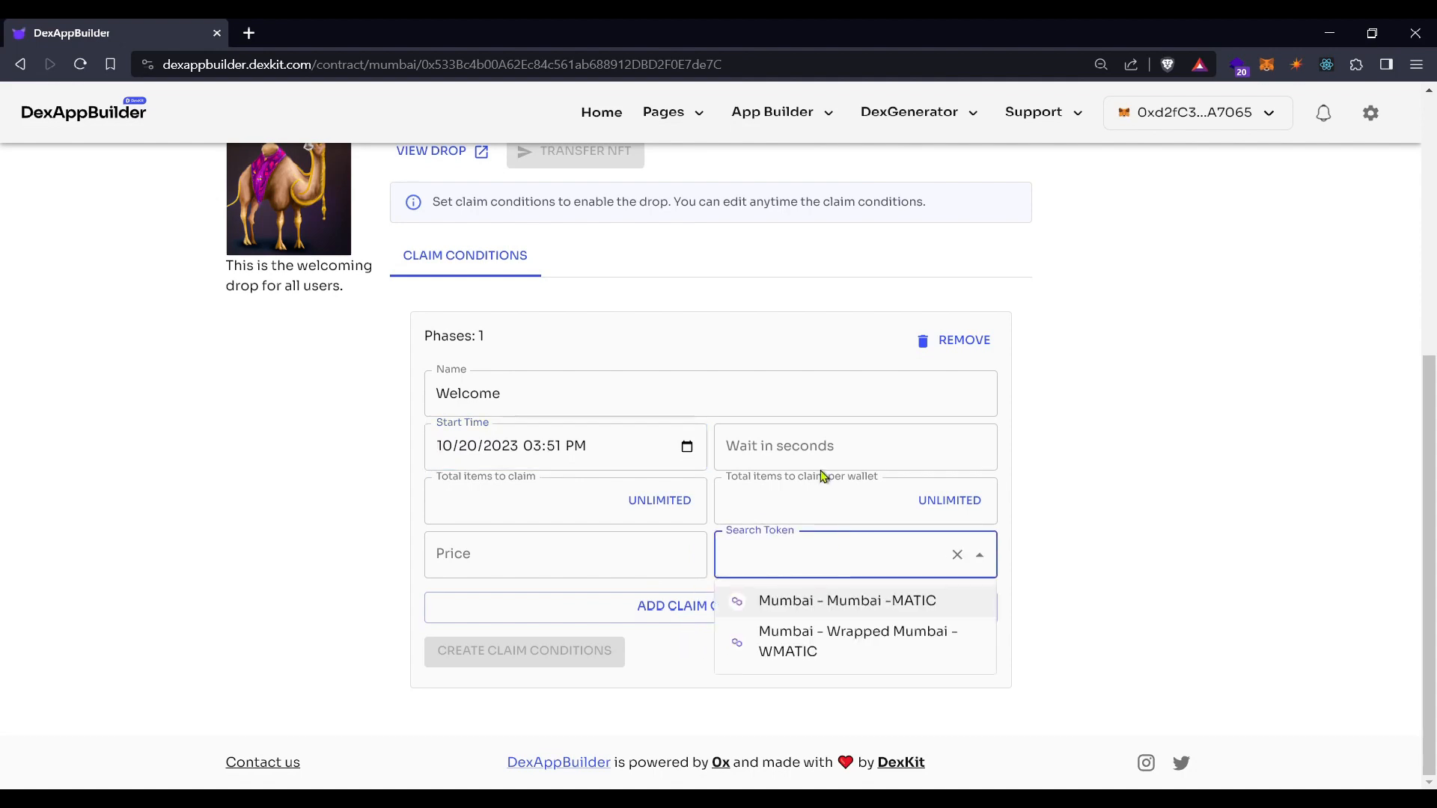
pyautogui.click(819, 448)
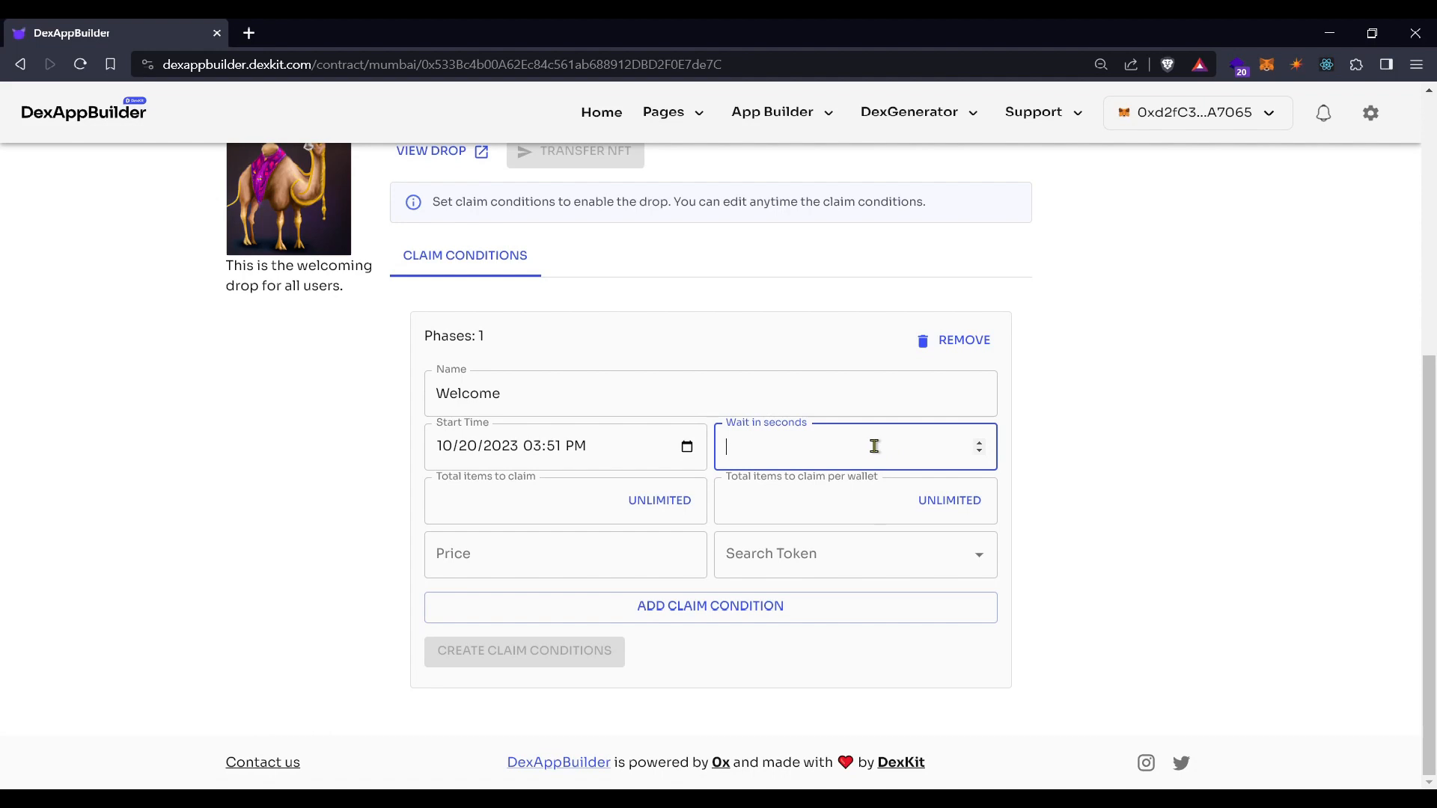
pyautogui.write('5')
pyautogui.hotkey('ctrl', 'a')
pyautogui.click(1179, 454)
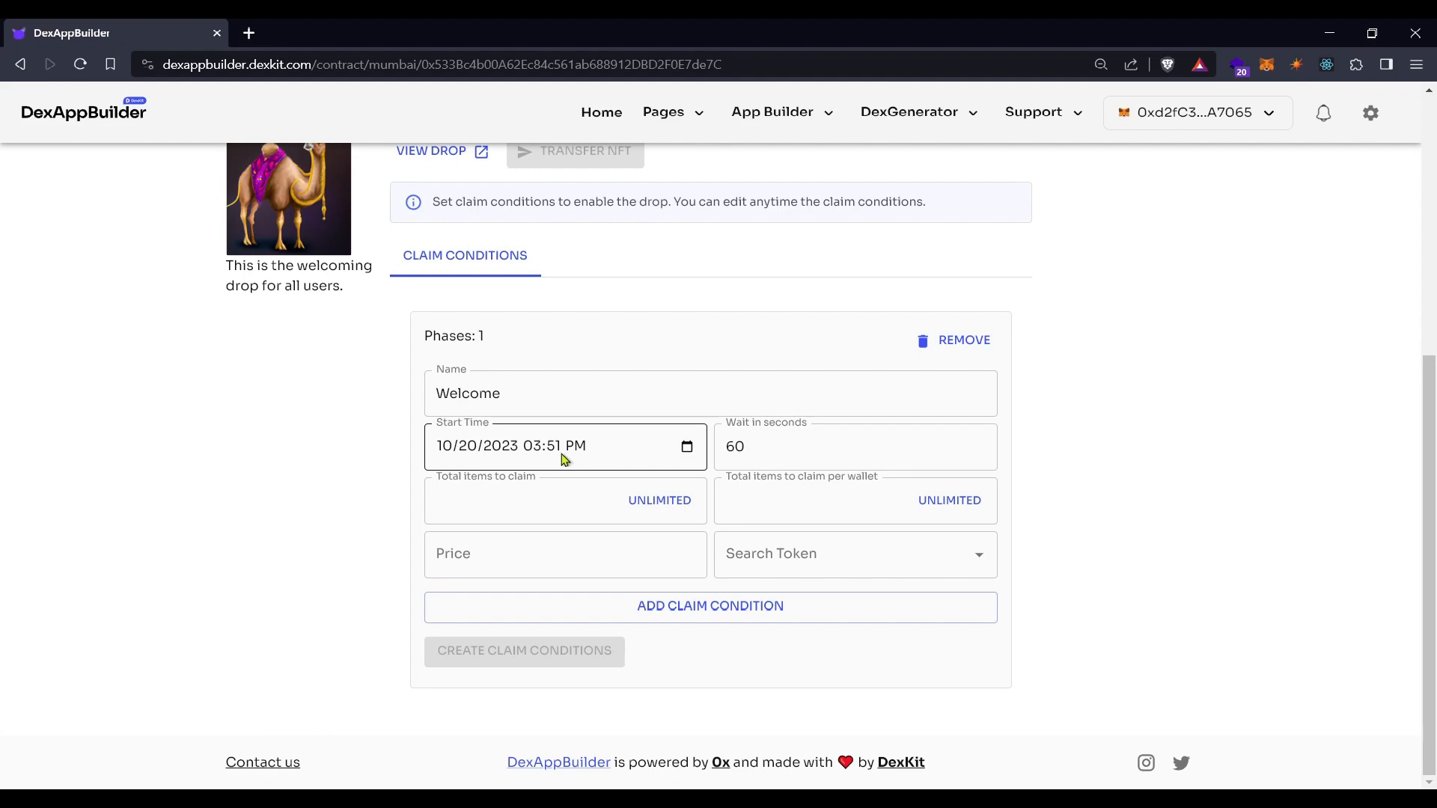
# Make total supply unlimited, 1 per wallet, priced 0.000001 MATIC-Mumbai
pyautogui.click(540, 499)
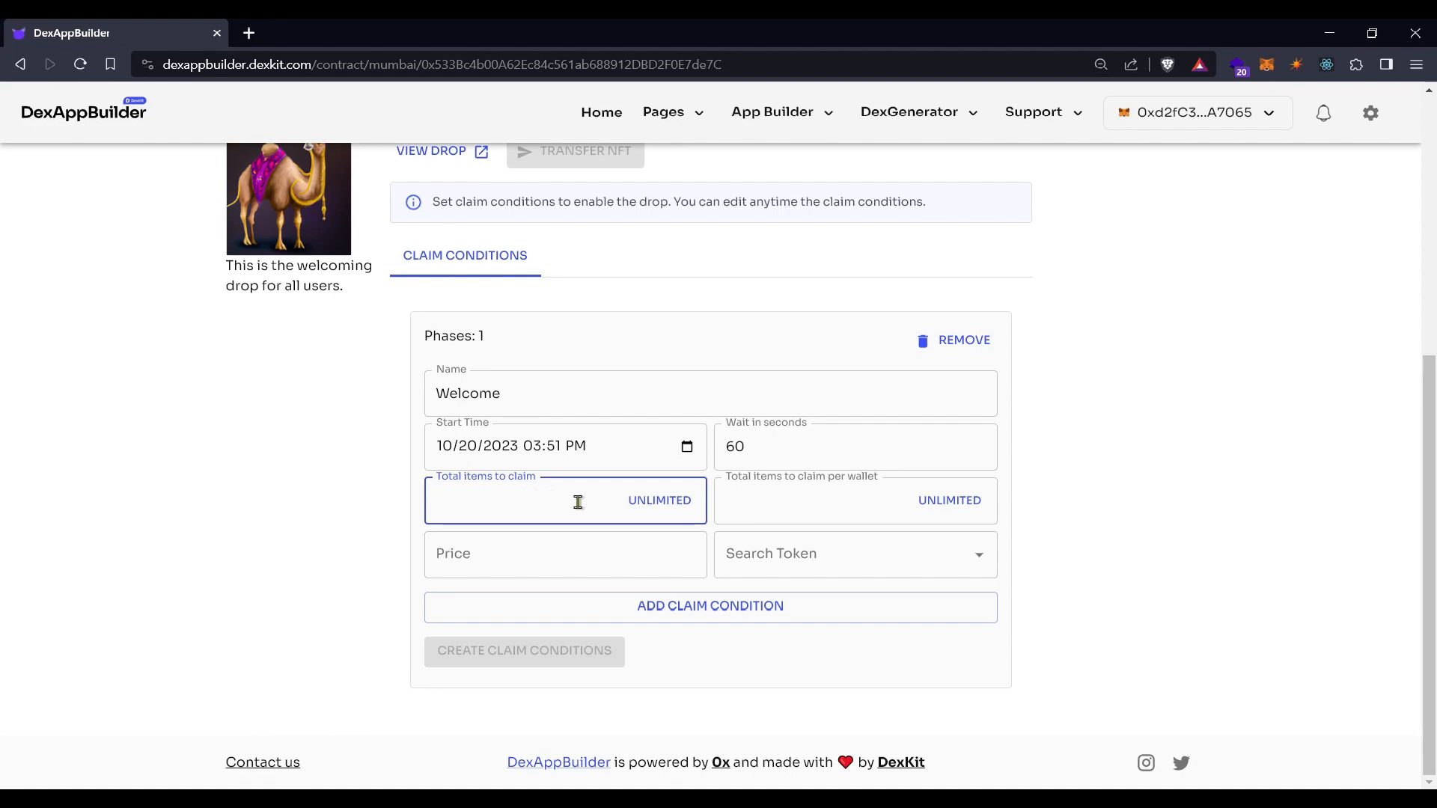
pyautogui.click(654, 508)
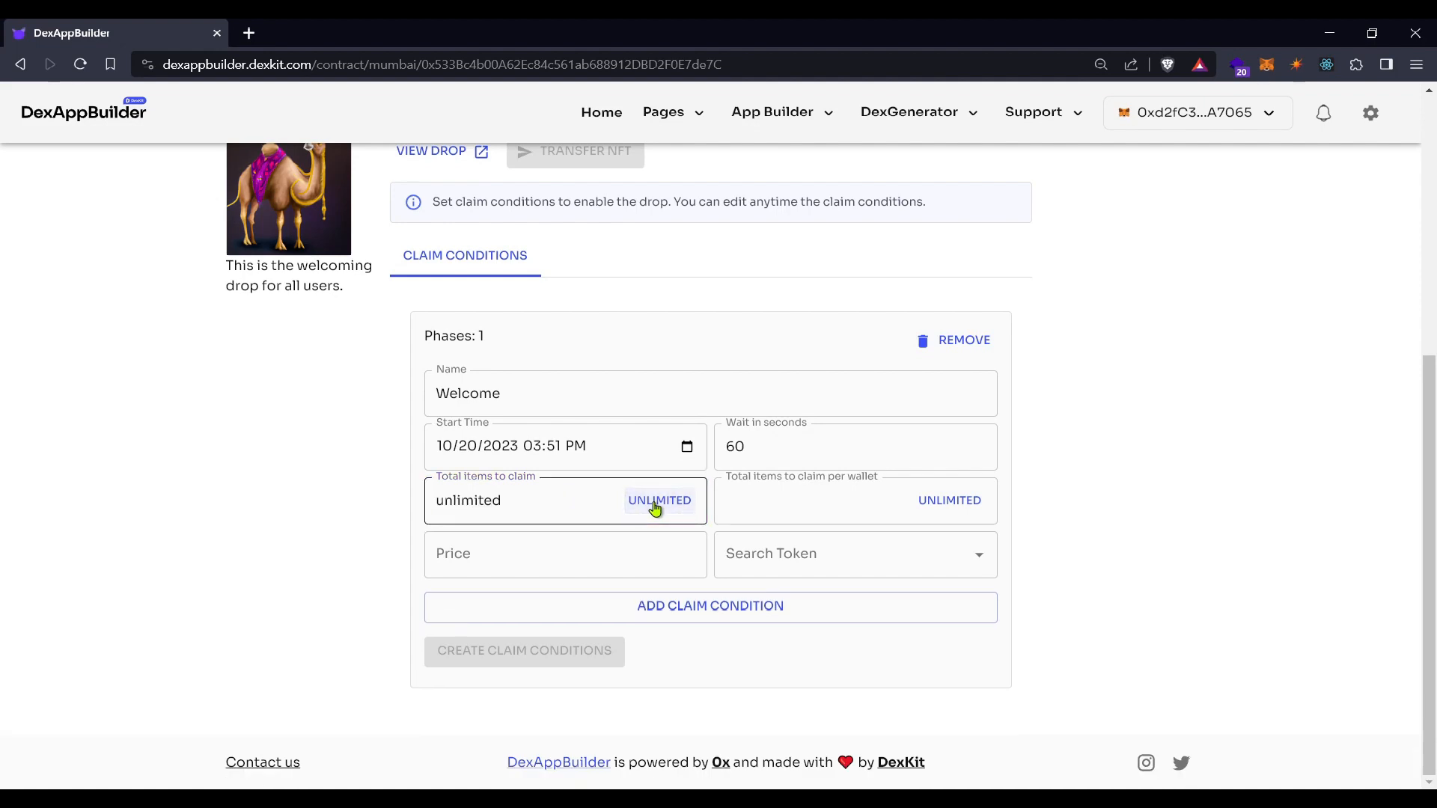
pyautogui.click(775, 507)
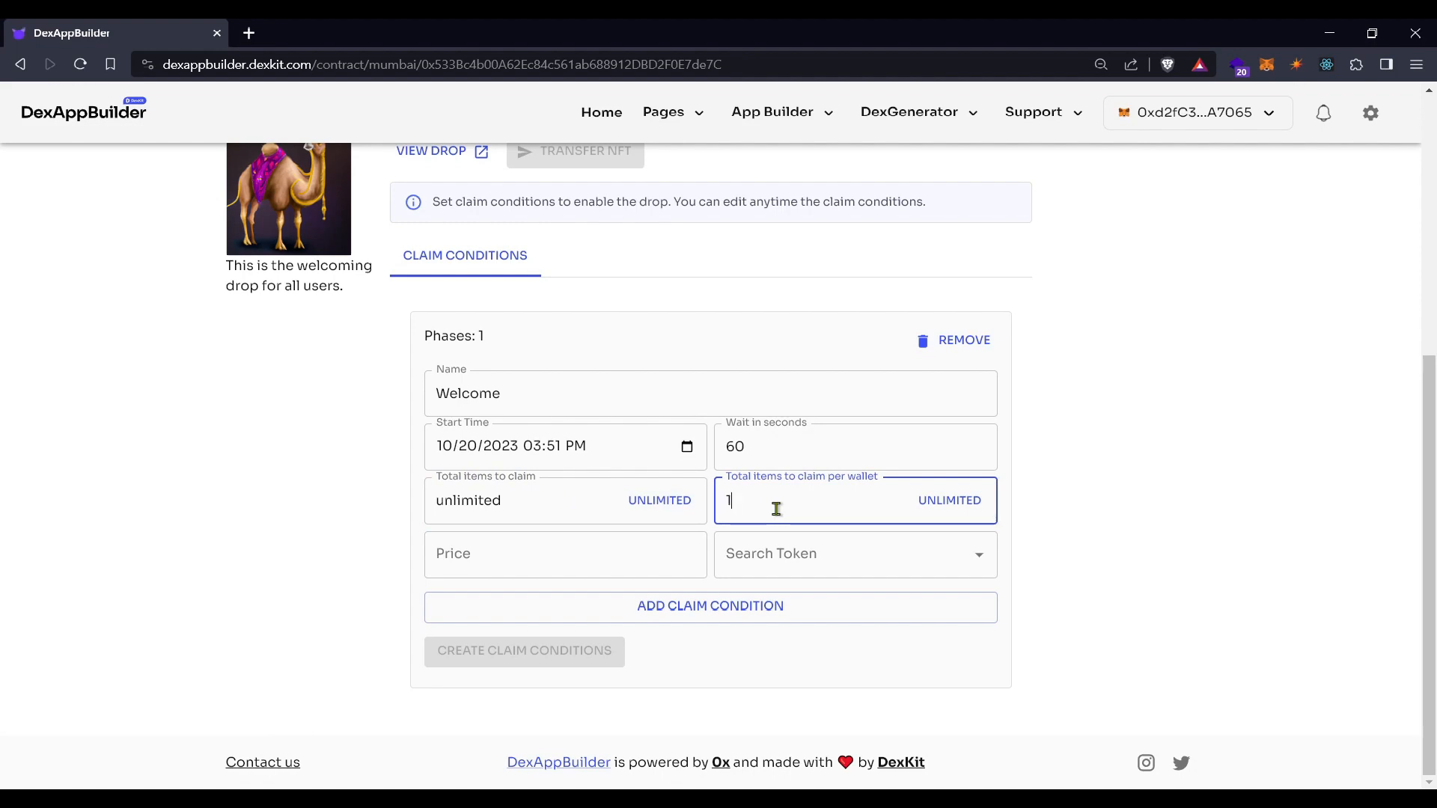
pyautogui.click(599, 550)
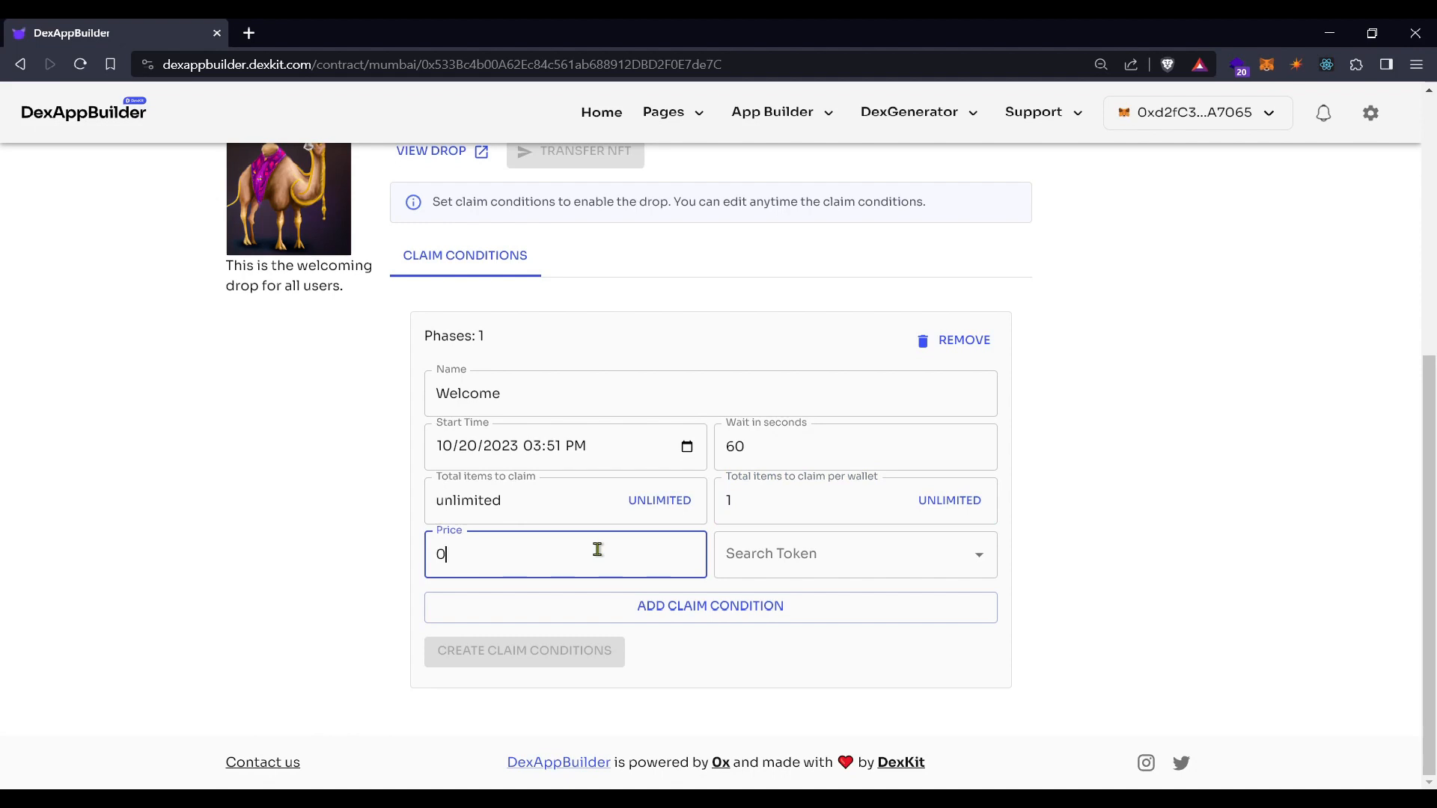
pyautogui.write('0.000001')
pyautogui.click(843, 553)
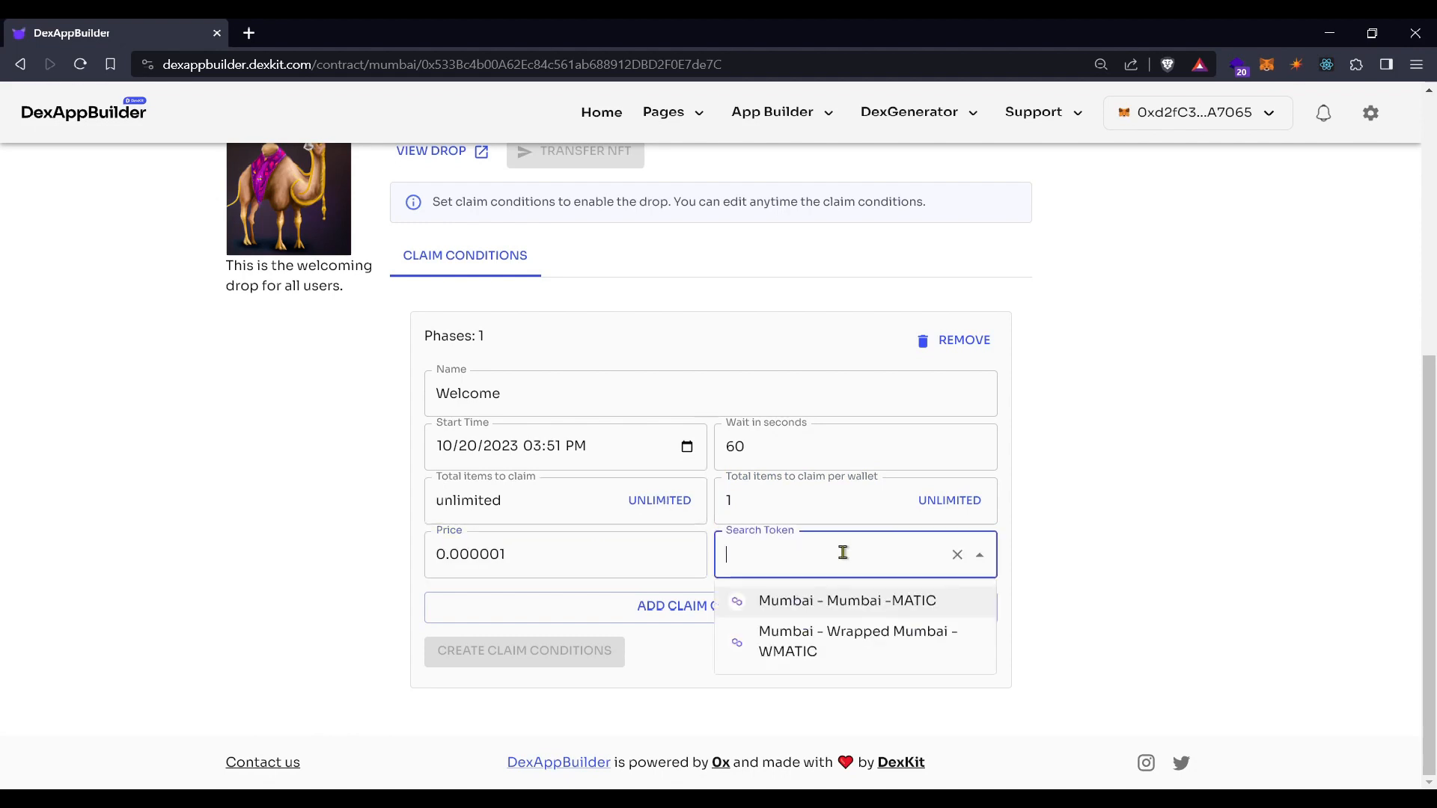
pyautogui.click(842, 601)
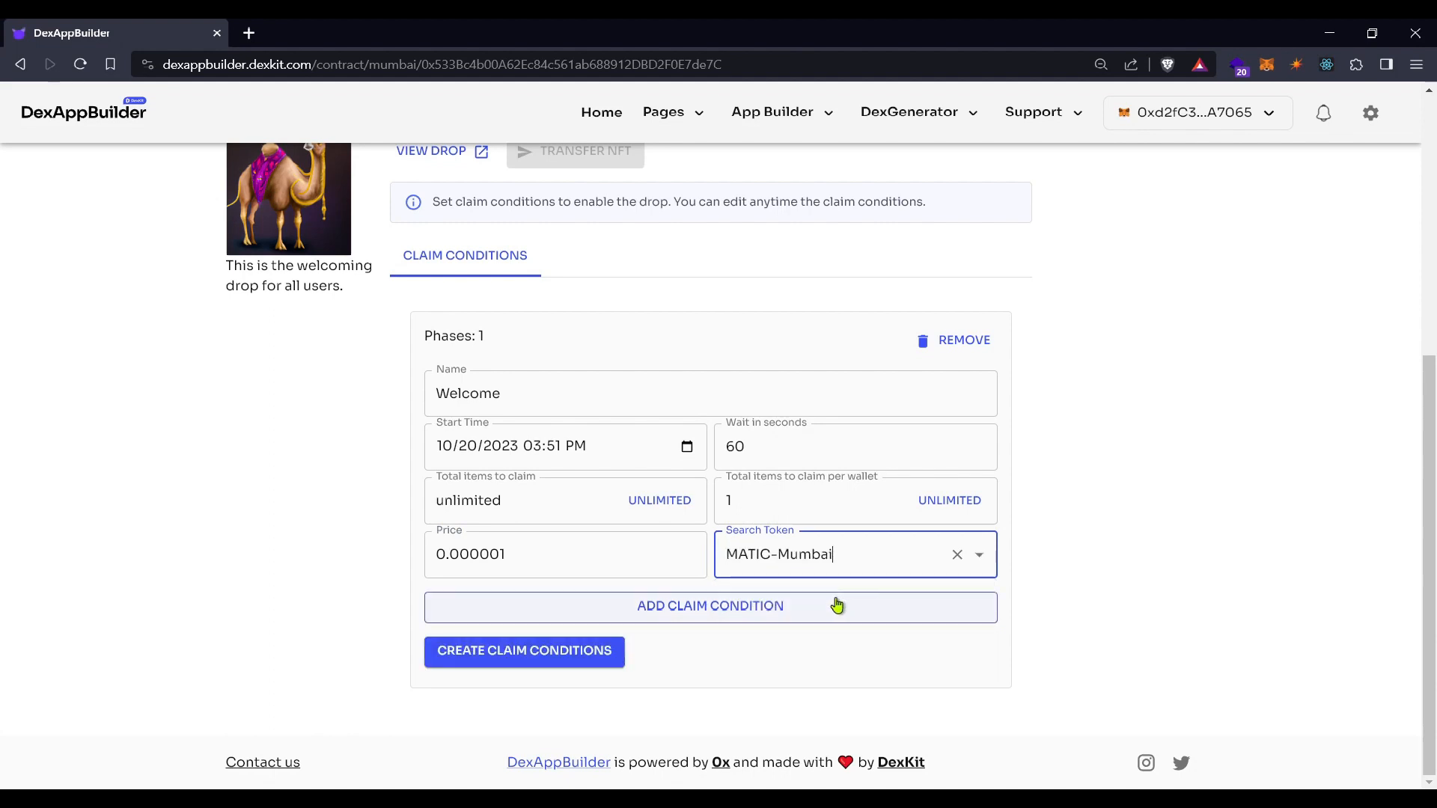
# Remove the accidentally added second claim phase
pyautogui.click(726, 618)
pyautogui.scroll(-3, 726, 619)
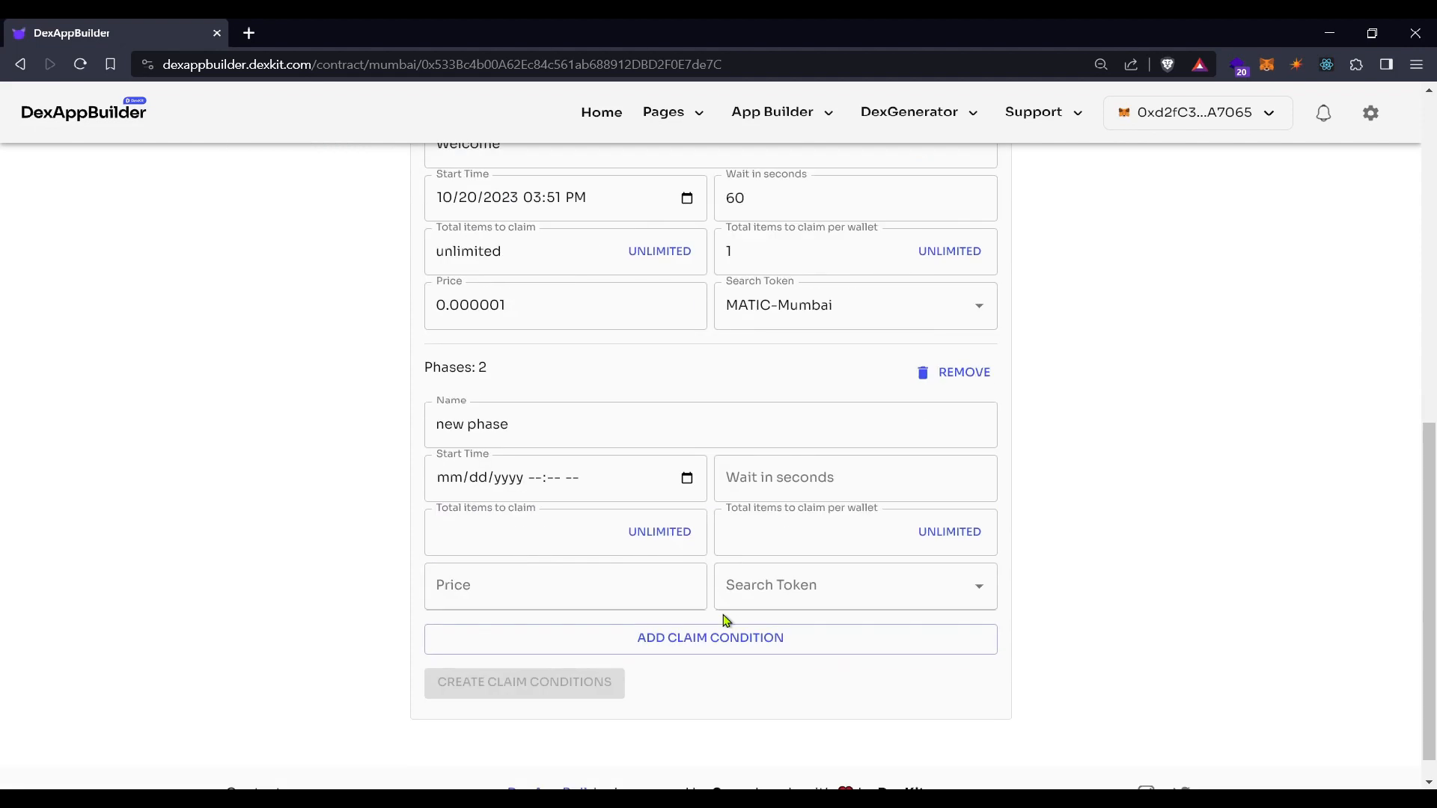
pyautogui.scroll(3, 661, 571)
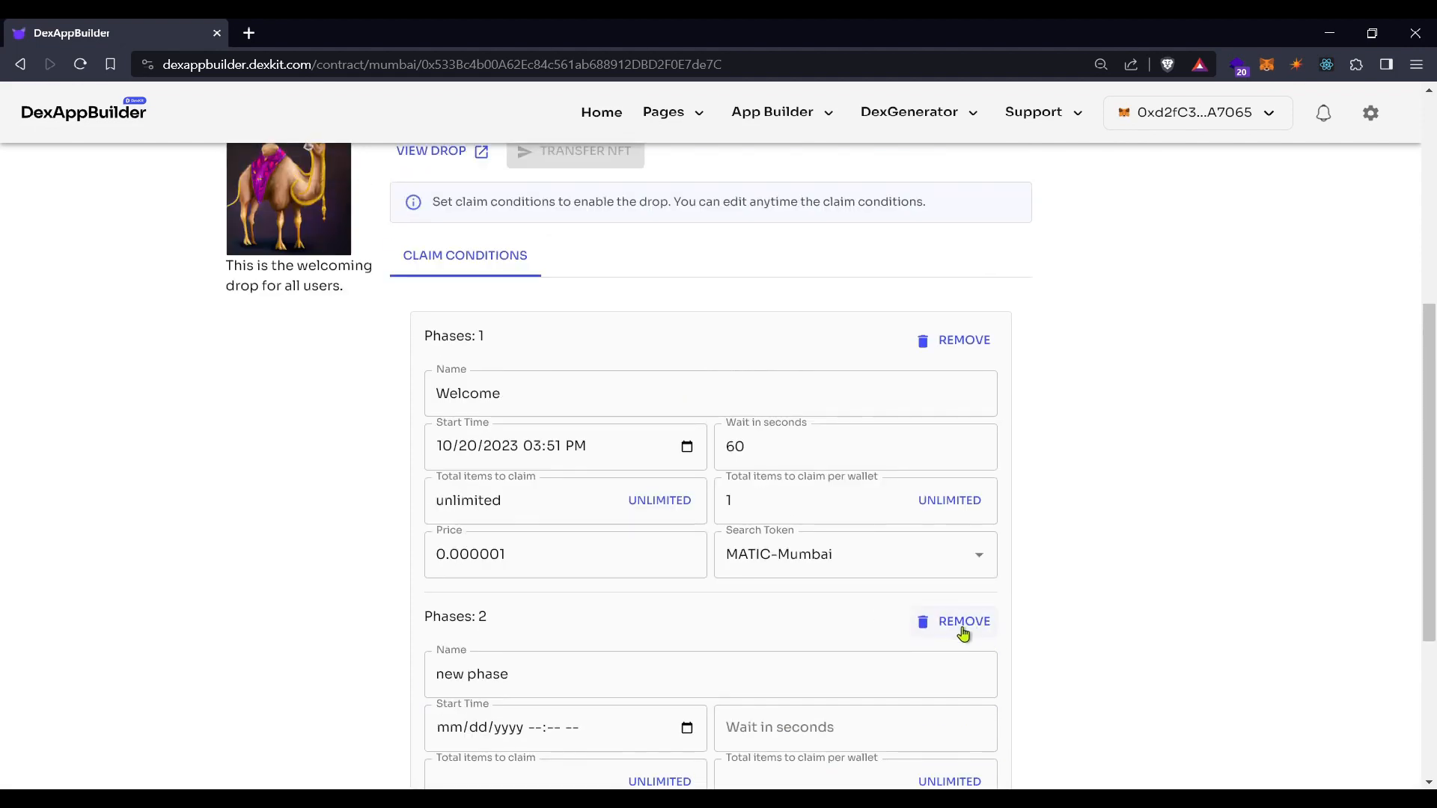
pyautogui.click(958, 626)
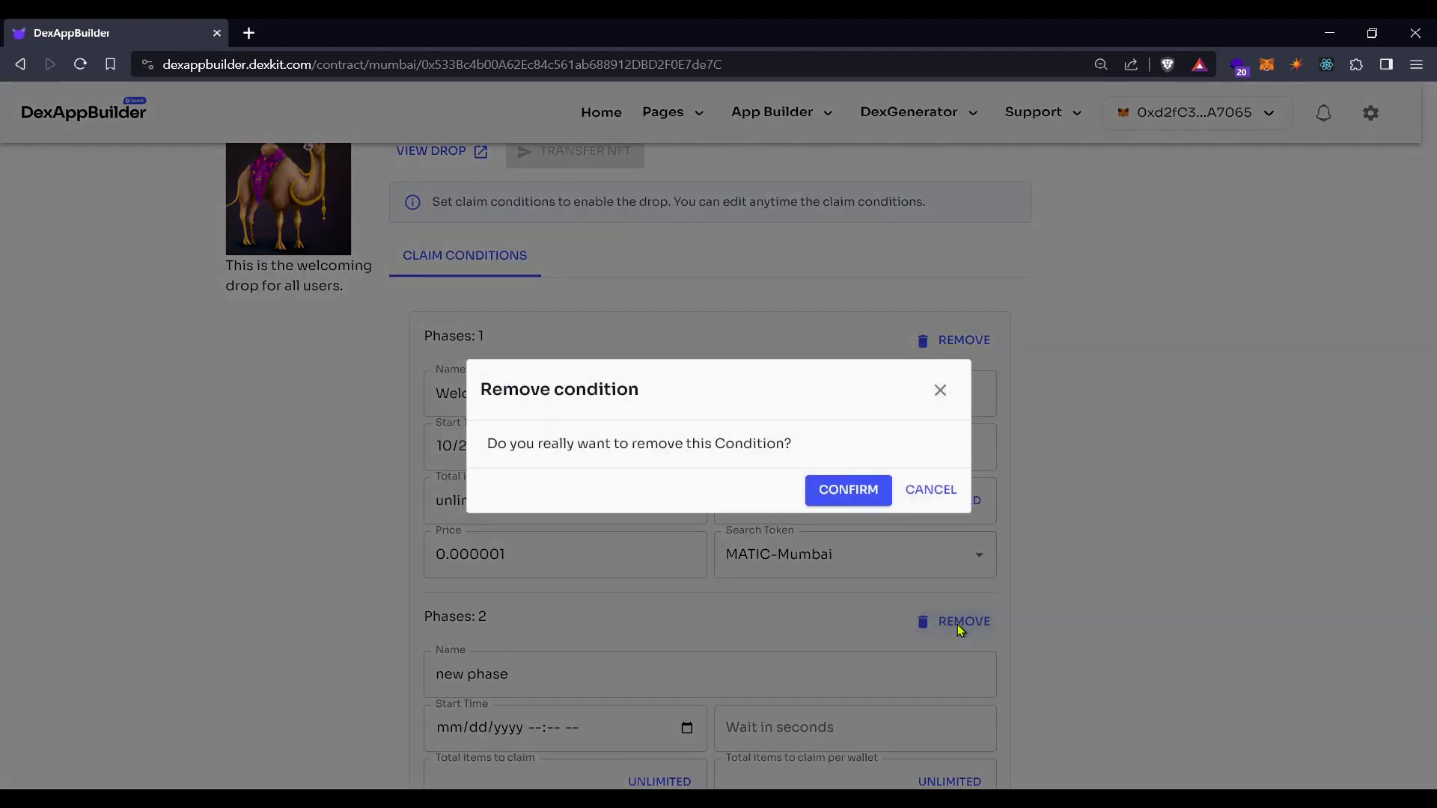
pyautogui.click(861, 491)
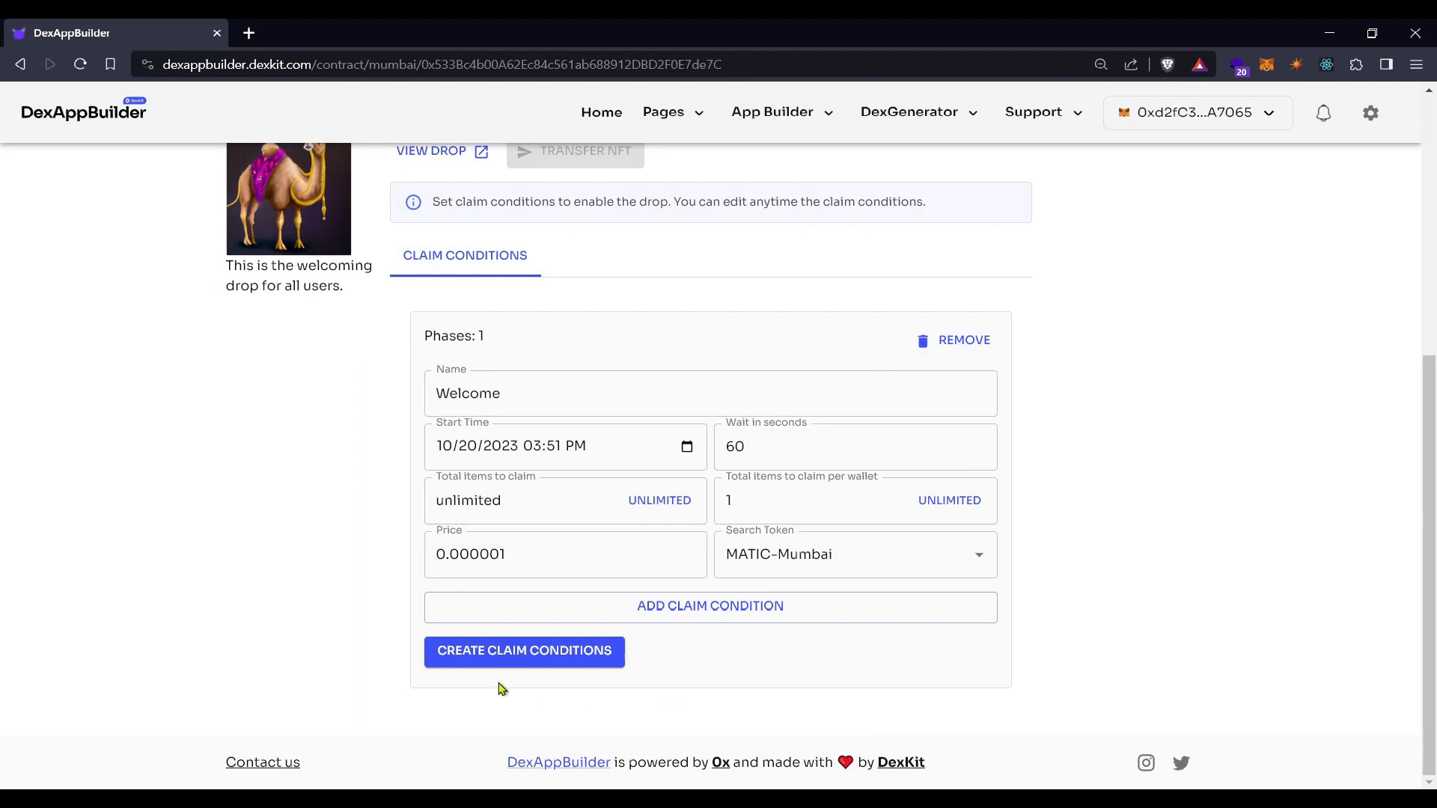
# Submit the Welcome claim conditions and approve the transaction in MetaMask
pyautogui.click(524, 653)
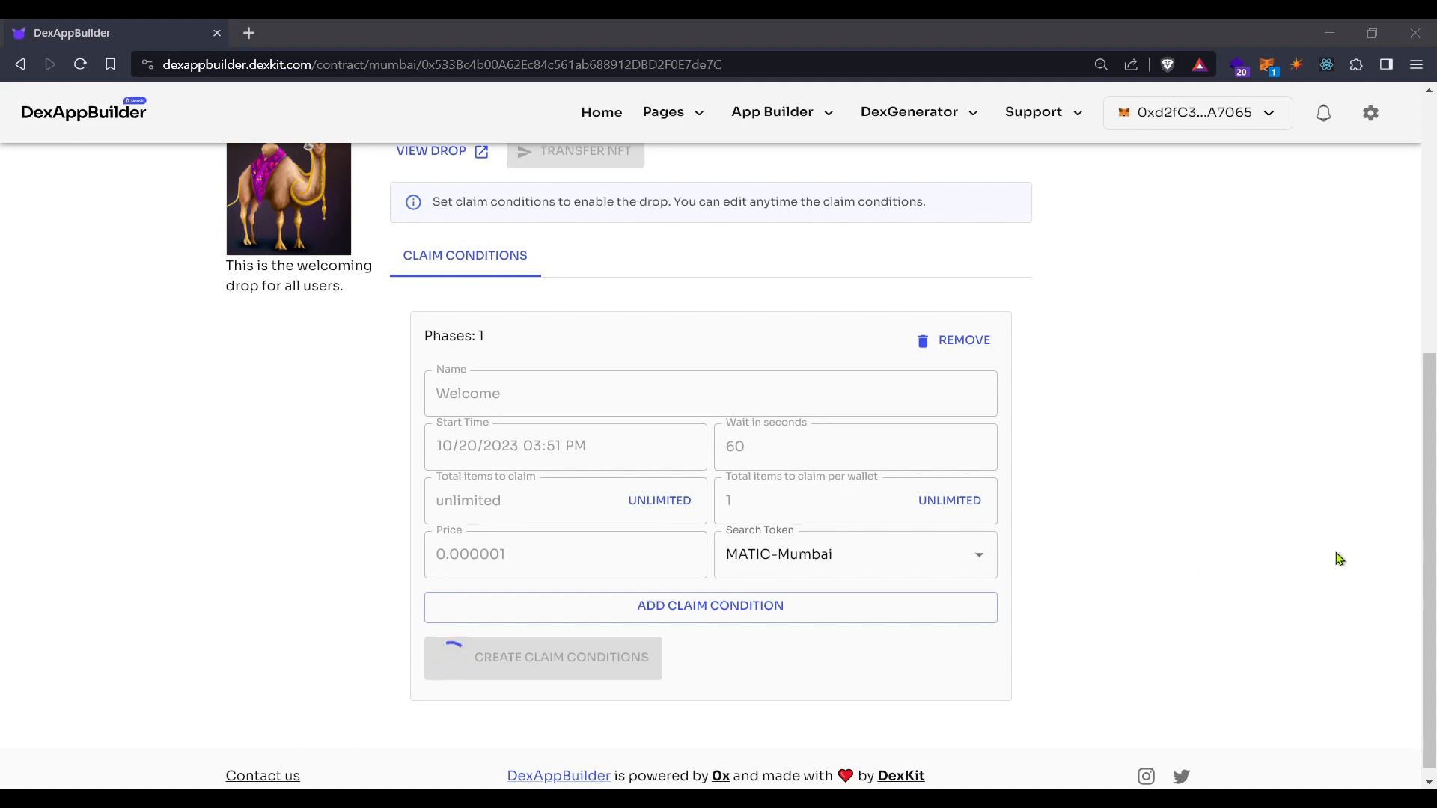
pyautogui.click(1376, 577)
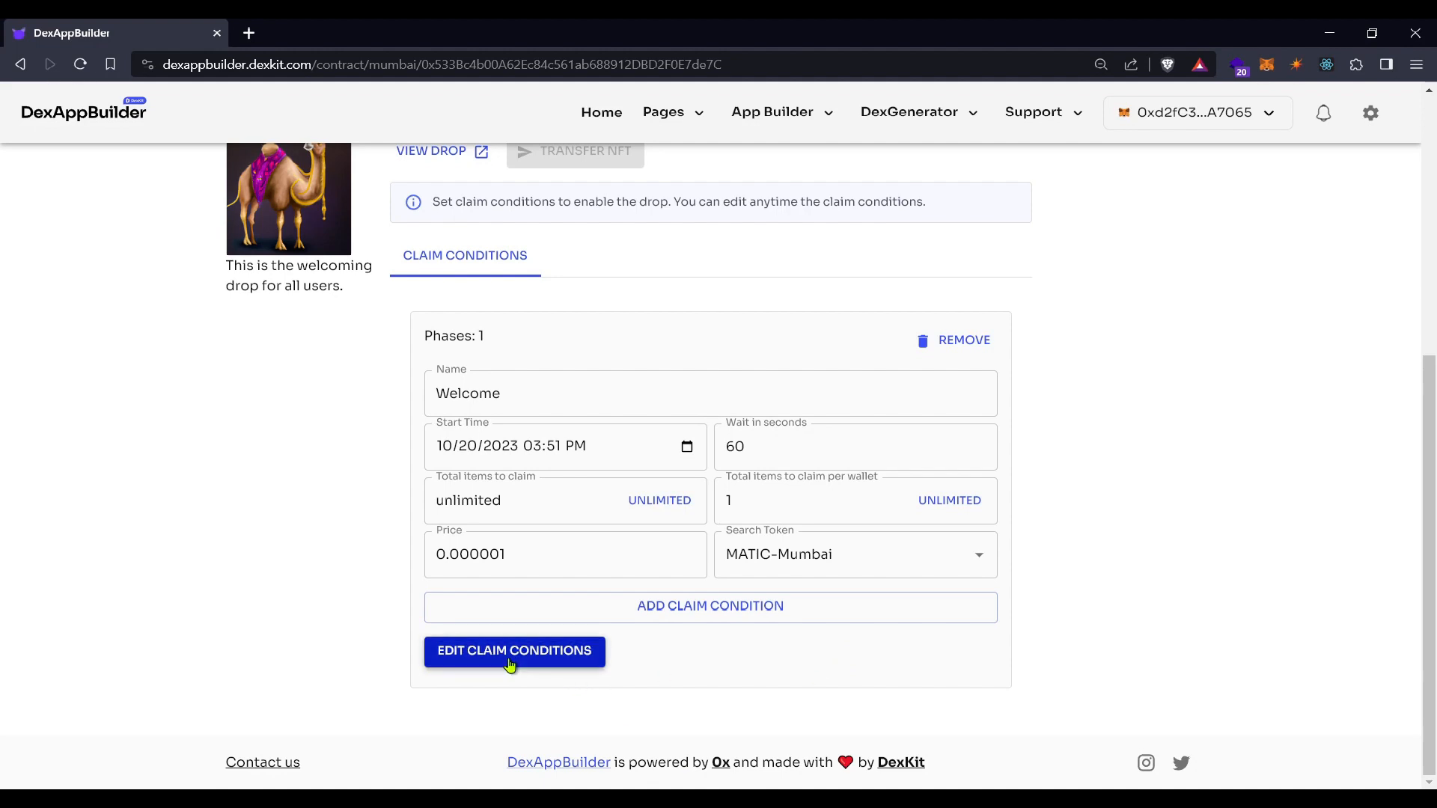
pyautogui.scroll(5, 510, 664)
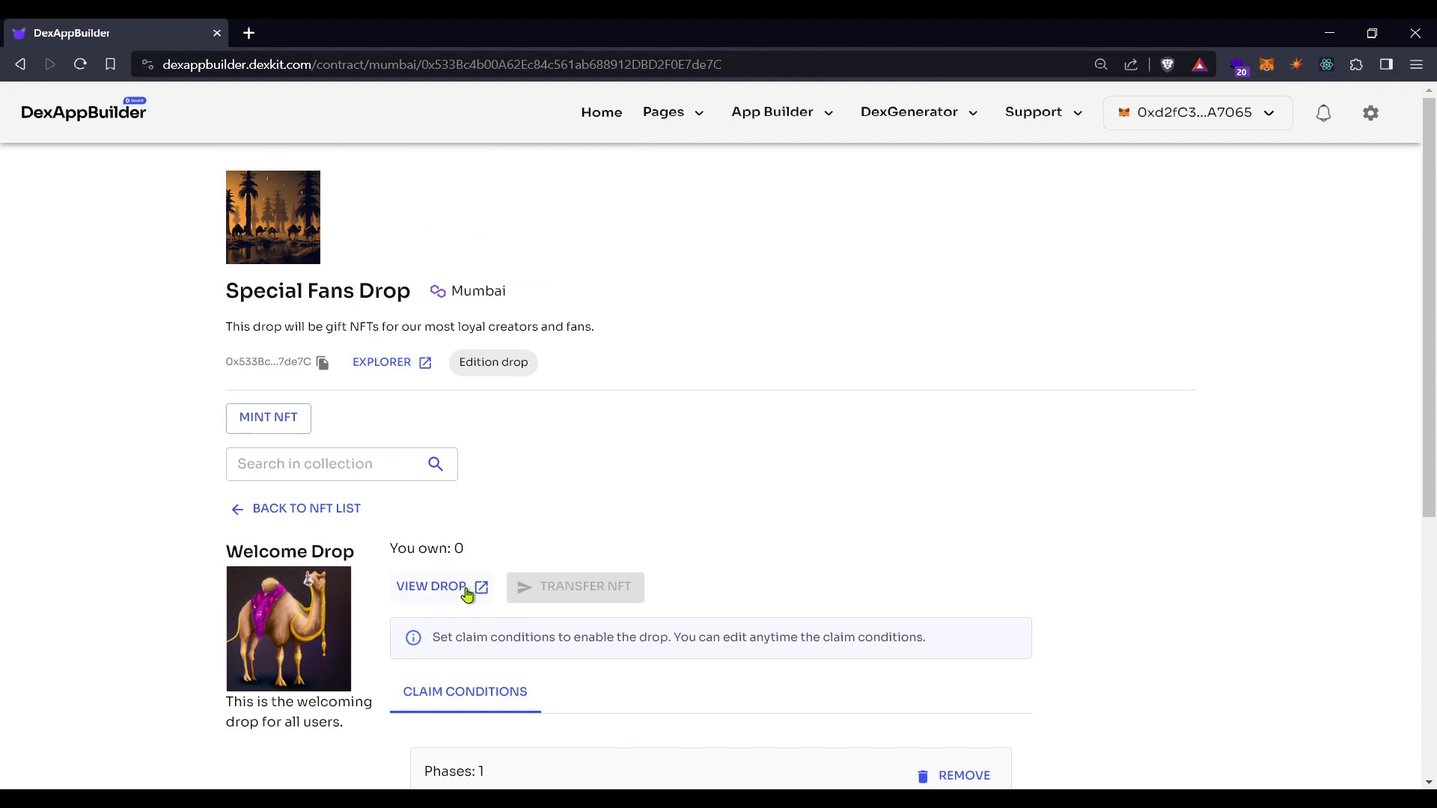
# Open Welcome Drop's public drop page in a new tab and switch to it
pyautogui.click(433, 594)
pyautogui.scroll(-2, 674, 562)
pyautogui.scroll(-3, 741, 587)
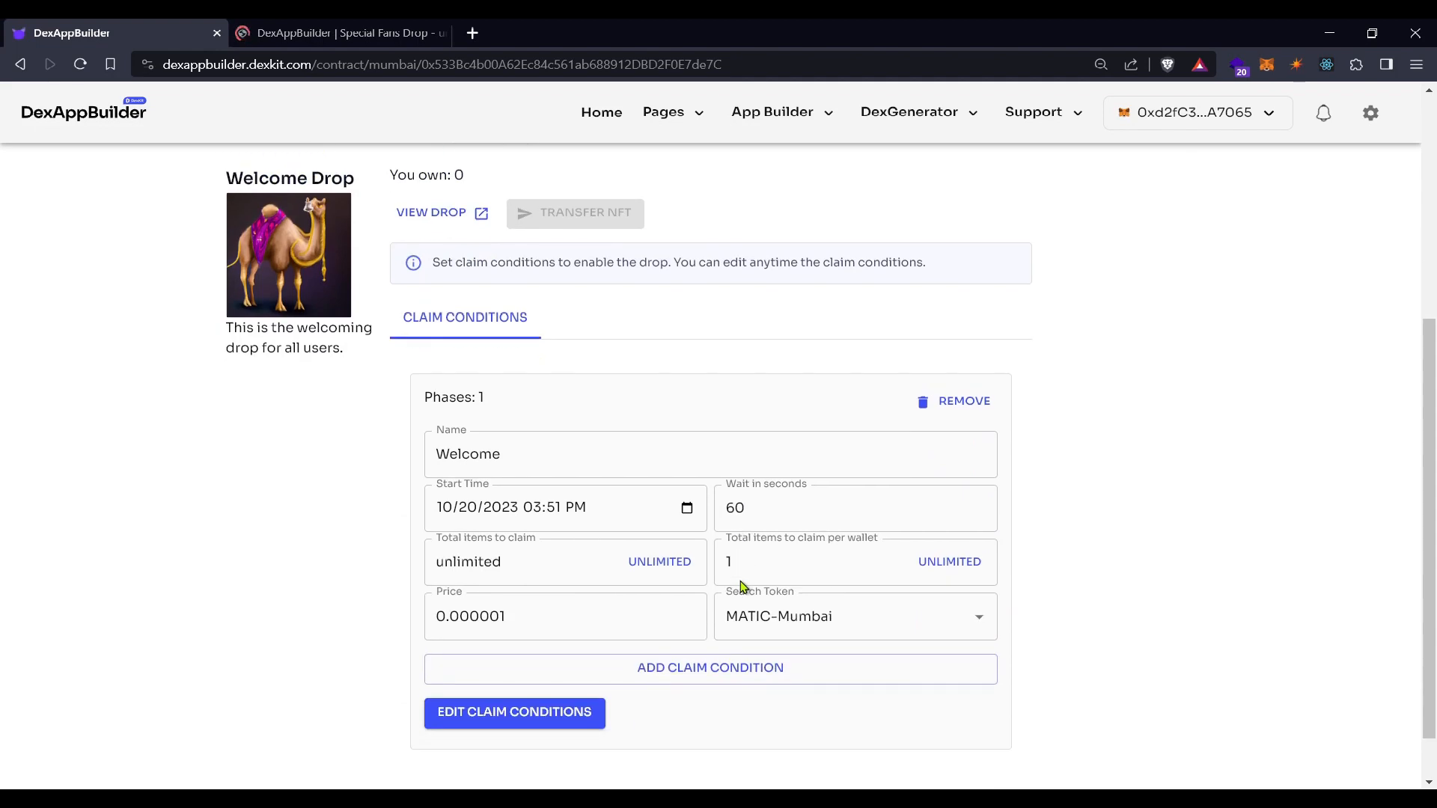
pyautogui.scroll(5, 741, 586)
pyautogui.click(349, 29)
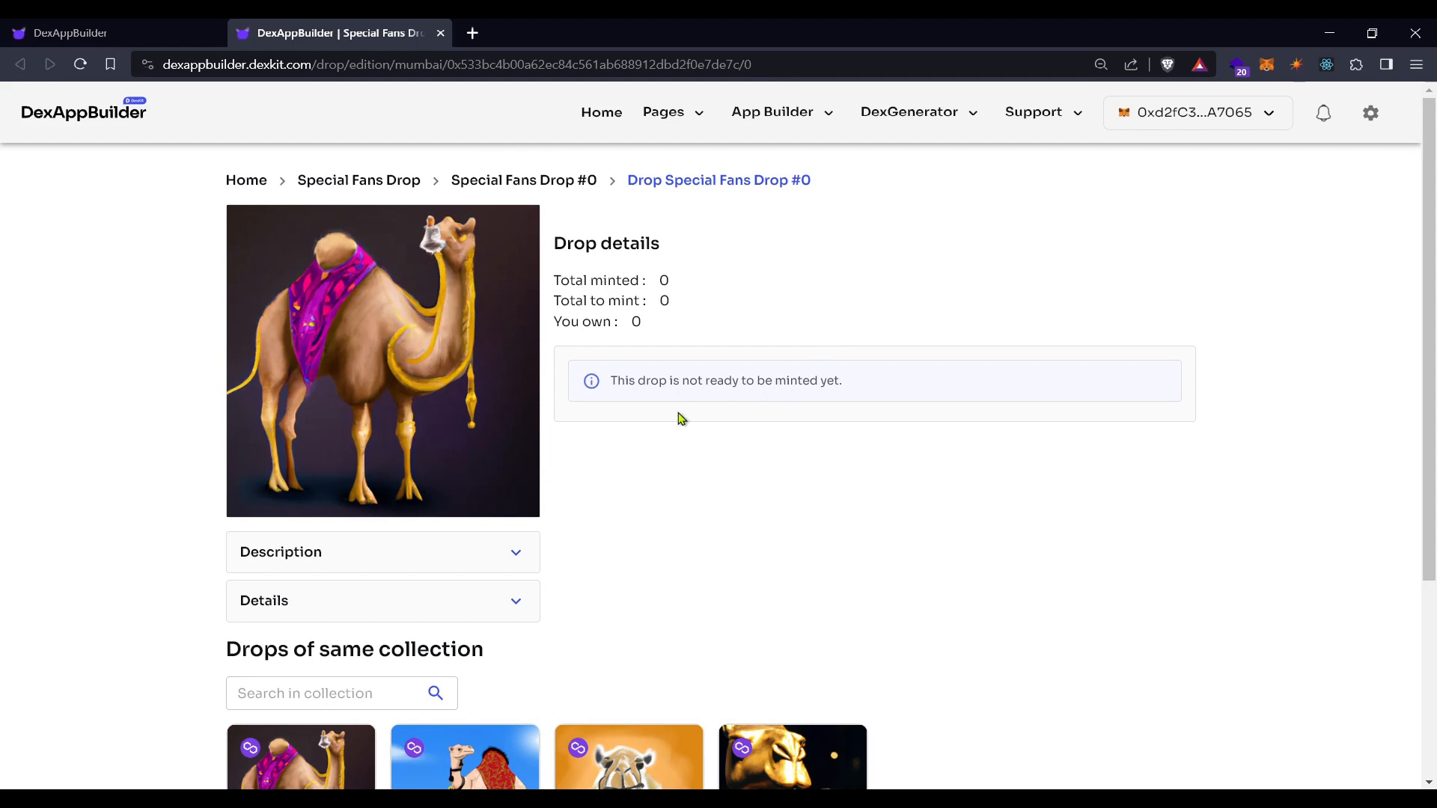
# Inspect the drop page's Total minted and You own counts and the not-ready-to-mint message
pyautogui.moveTo(696, 282); pyautogui.dragTo(675, 303)
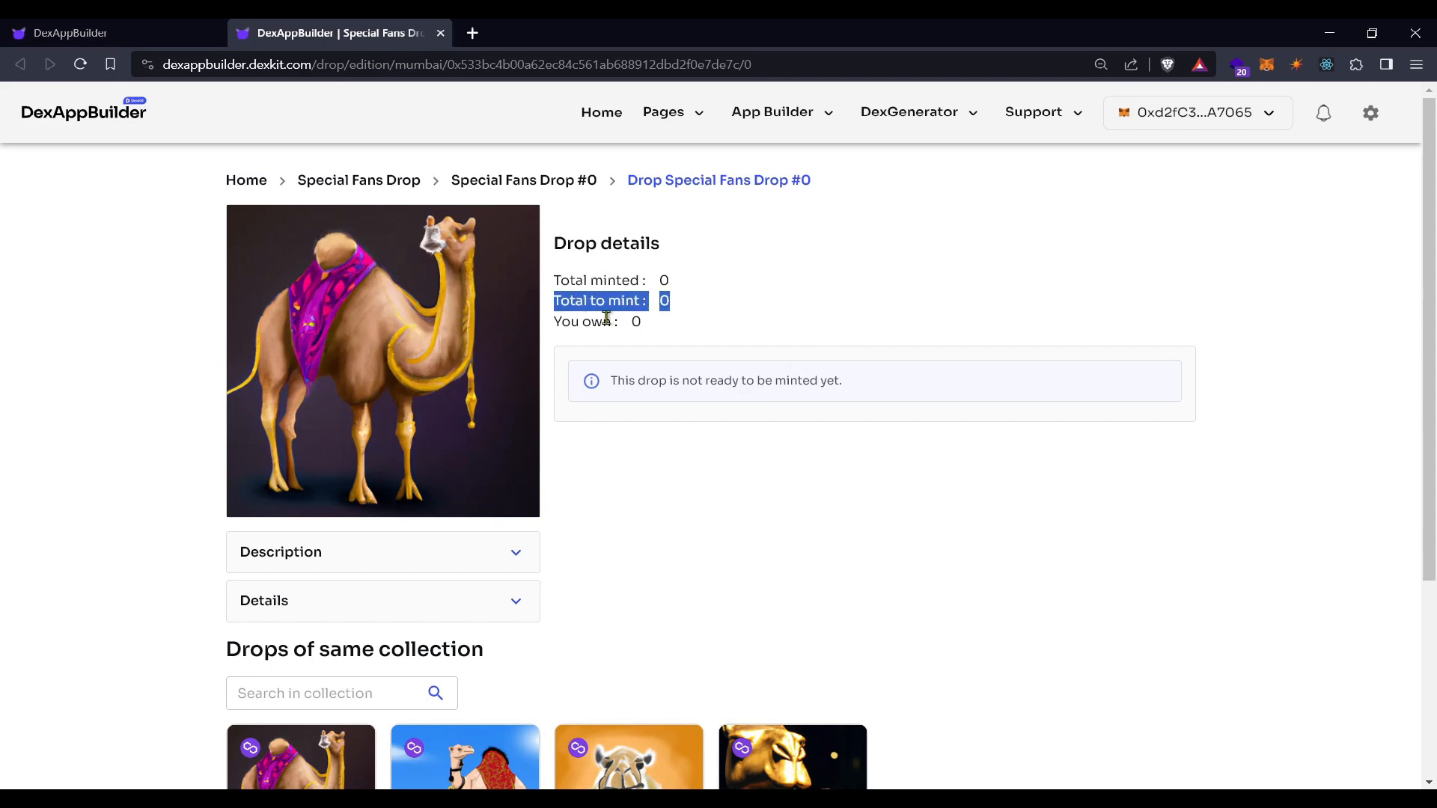
pyautogui.click(558, 323)
pyautogui.moveTo(558, 323); pyautogui.dragTo(651, 321)
pyautogui.click(650, 323)
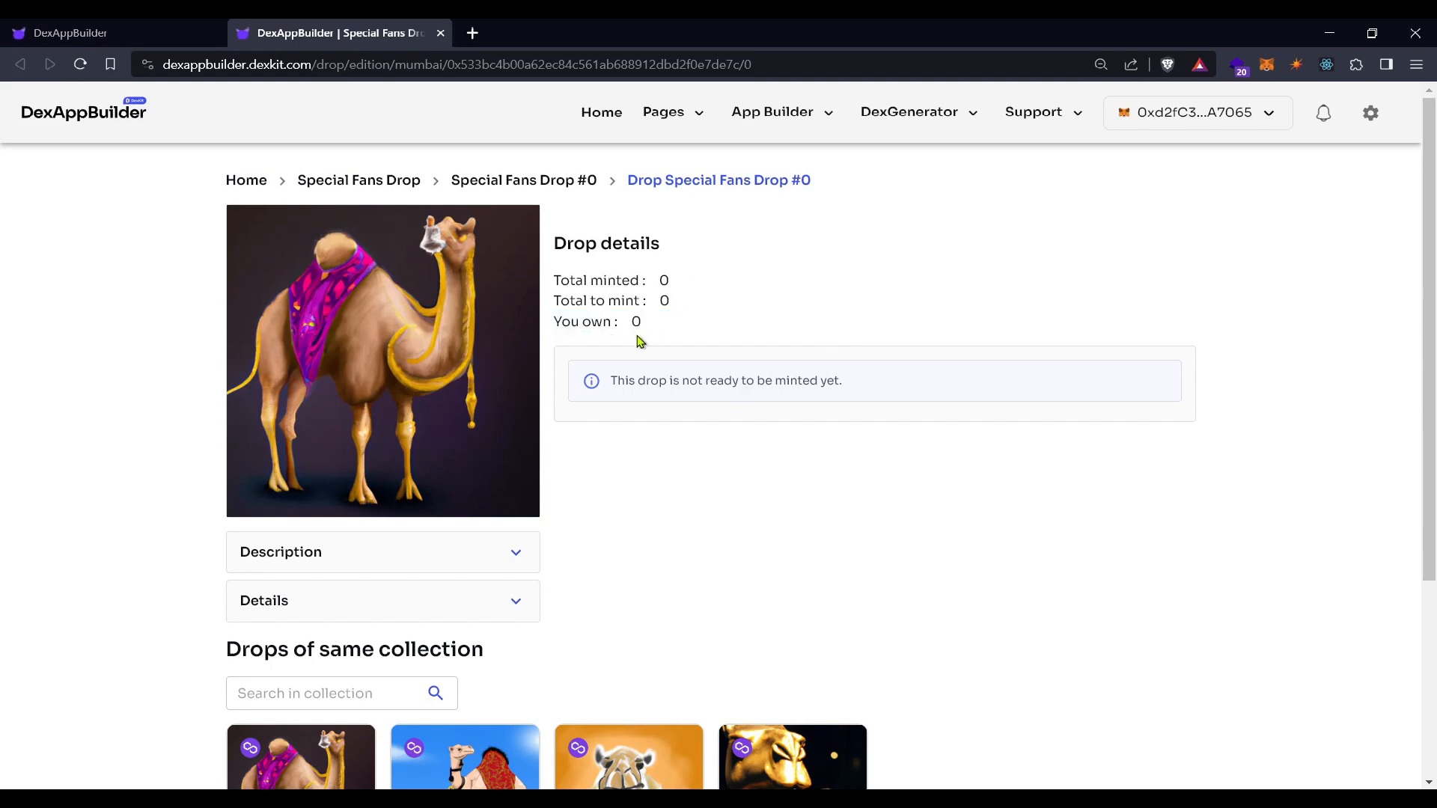
pyautogui.moveTo(612, 380); pyautogui.dragTo(823, 380)
pyautogui.click(617, 516)
pyautogui.scroll(-3, 622, 452)
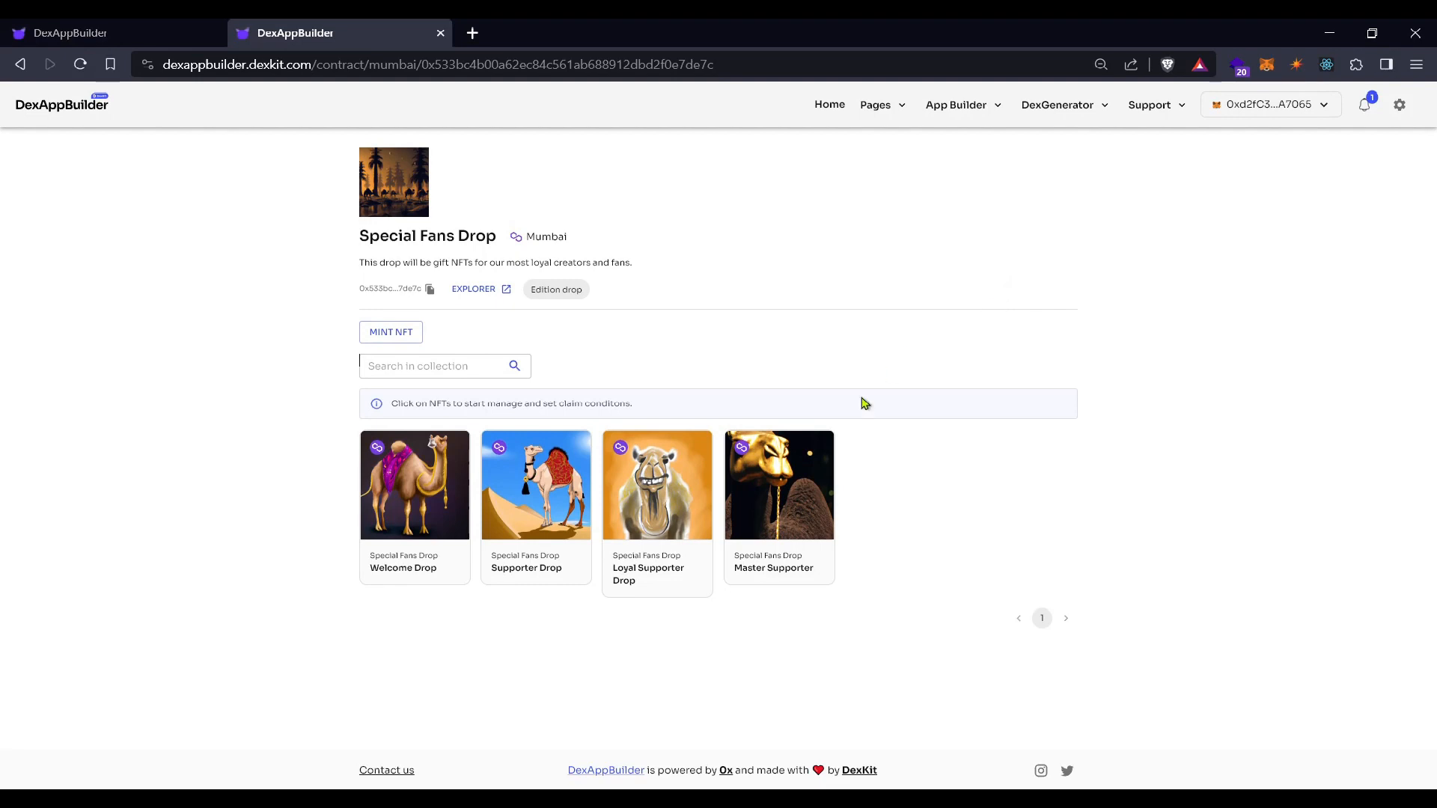
# Open Supporter Drop and add a claim phase named 'Cheers'
pyautogui.click(586, 504)
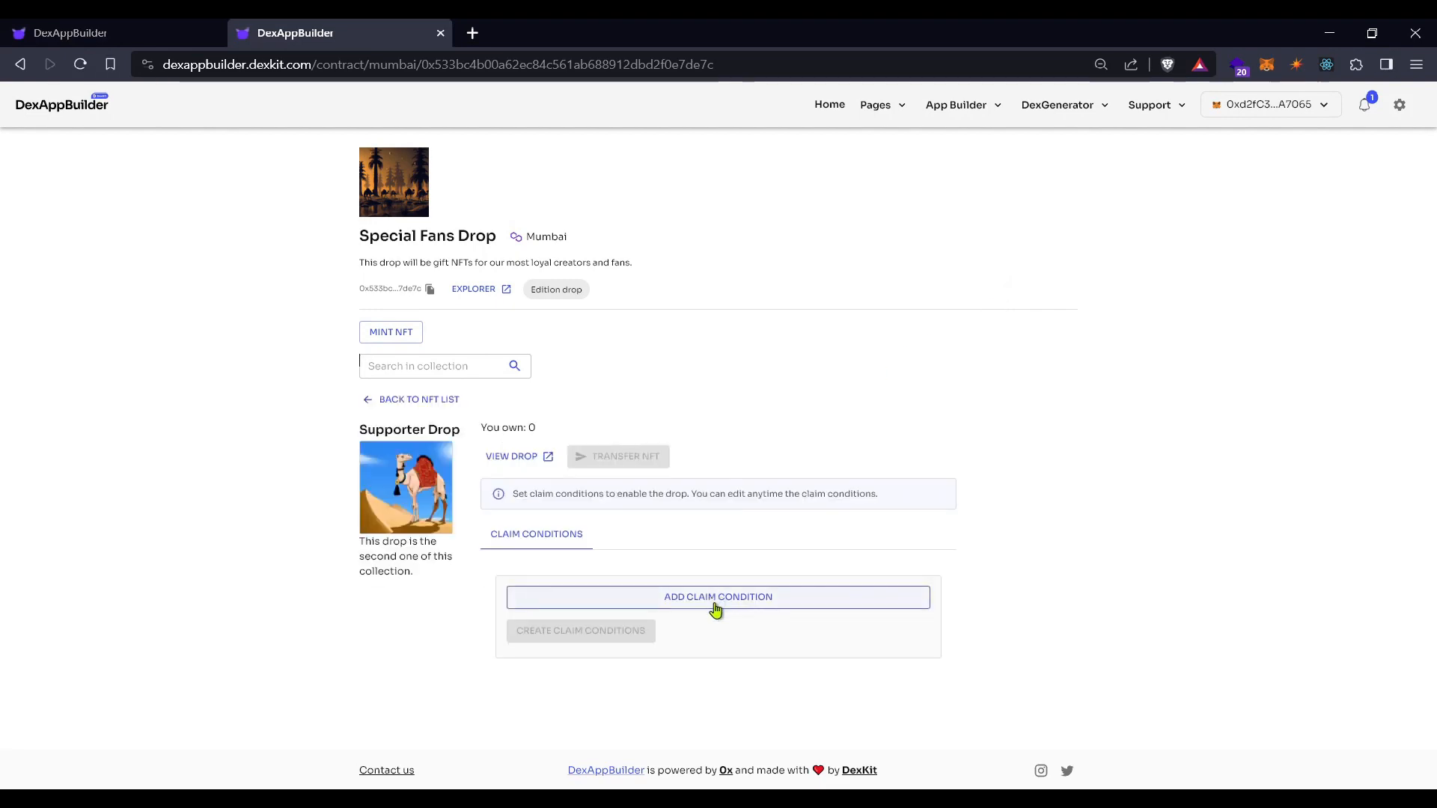
pyautogui.click(720, 610)
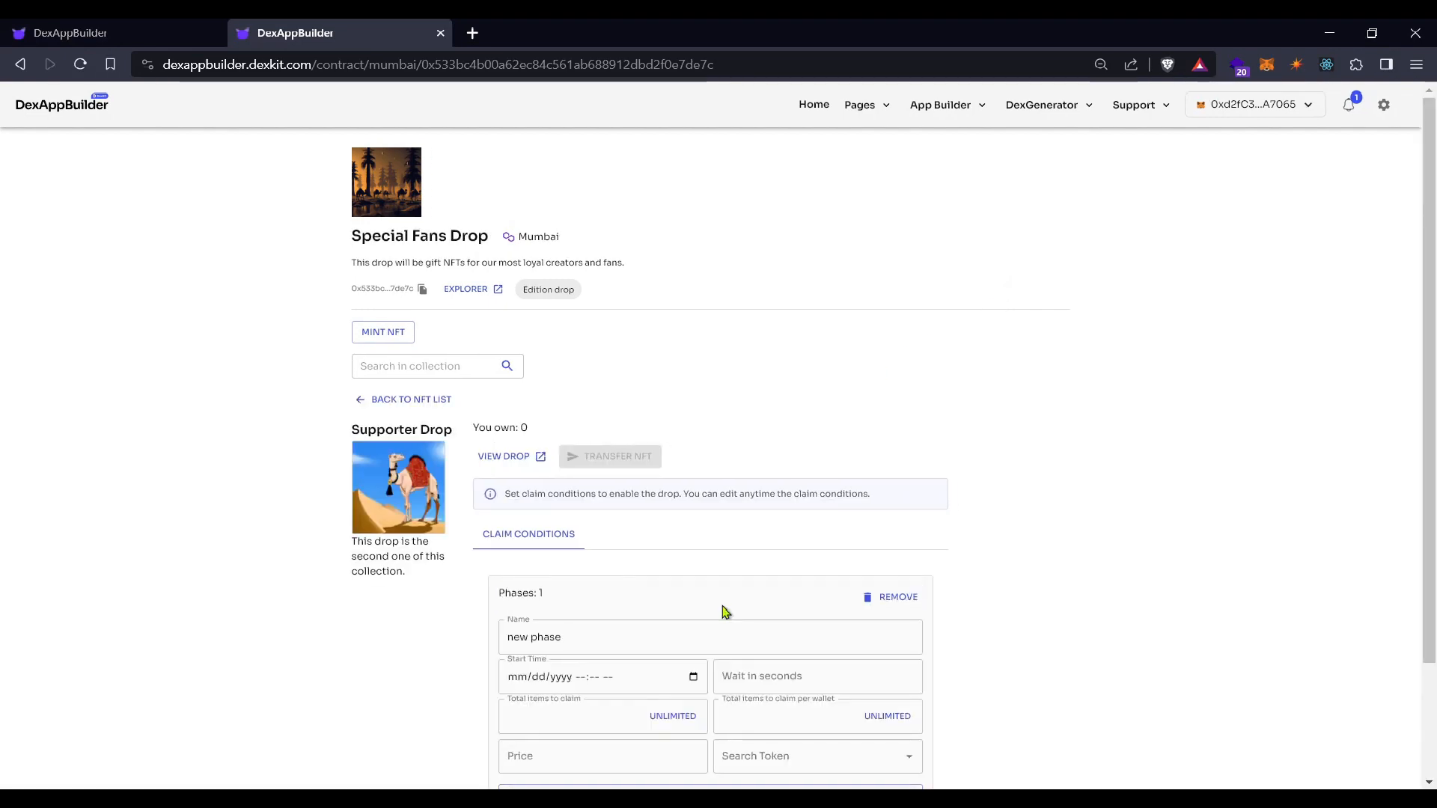
pyautogui.scroll(-2, 1085, 380)
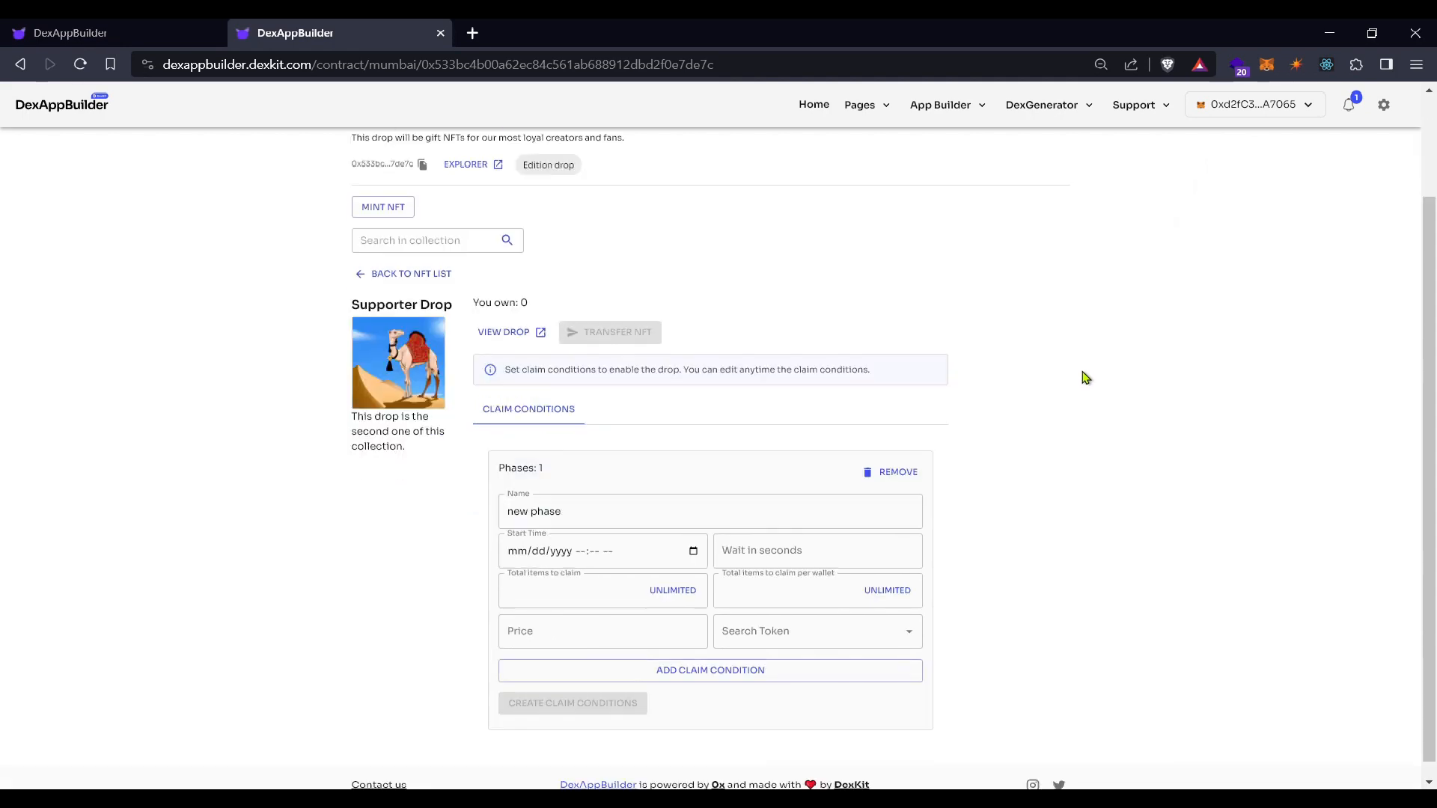
pyautogui.scroll(-1, 1085, 378)
pyautogui.press('Tab')
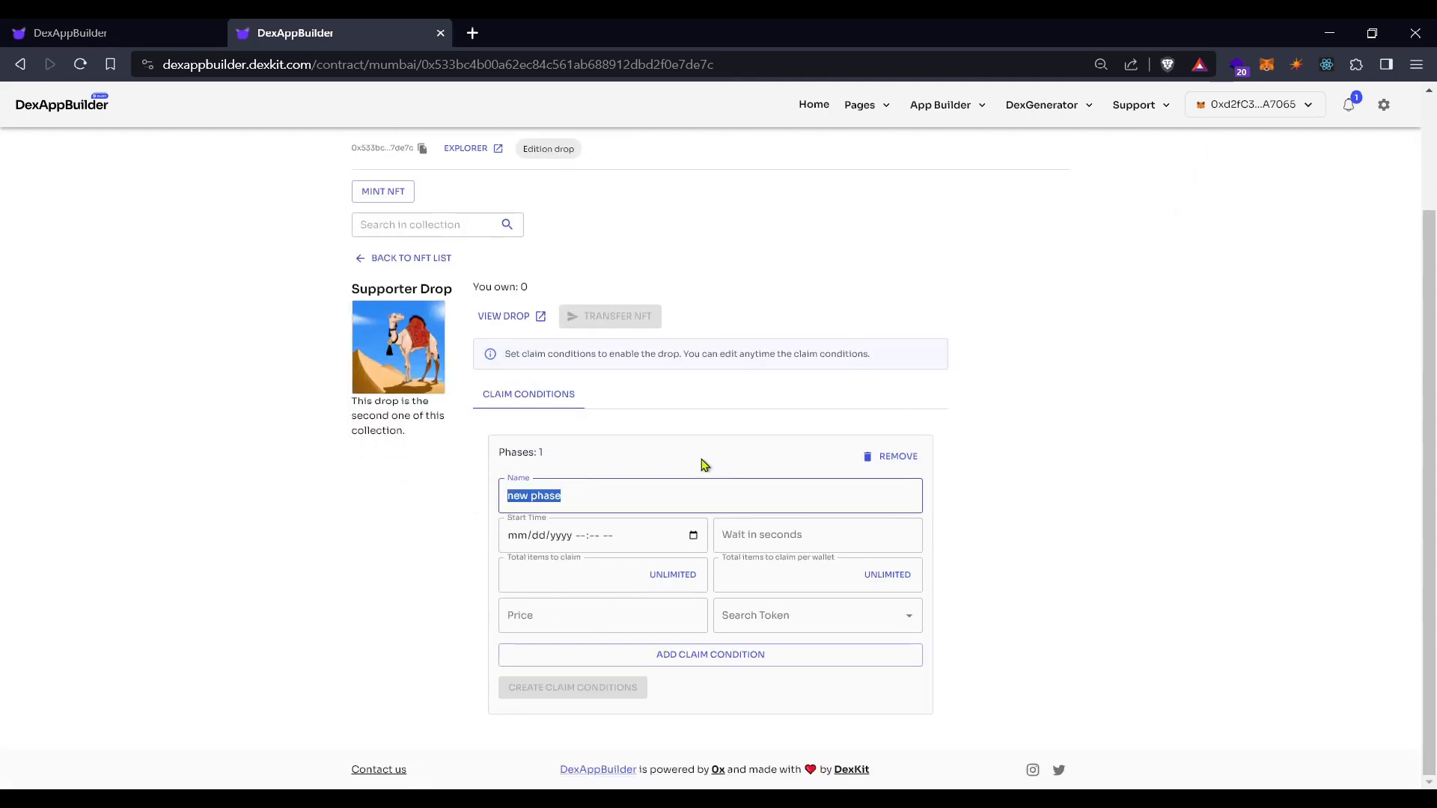
pyautogui.write('C')
pyautogui.write('heer Drop')
pyautogui.doubleClick(546, 496)
pyautogui.press('BackSpace')
pyautogui.press('BackSpace')
pyautogui.write('s')
# Set the Cheers phase start to 10/20/2023 03:00 PM, 5-second wait, unlimited total supply
pyautogui.click(695, 534)
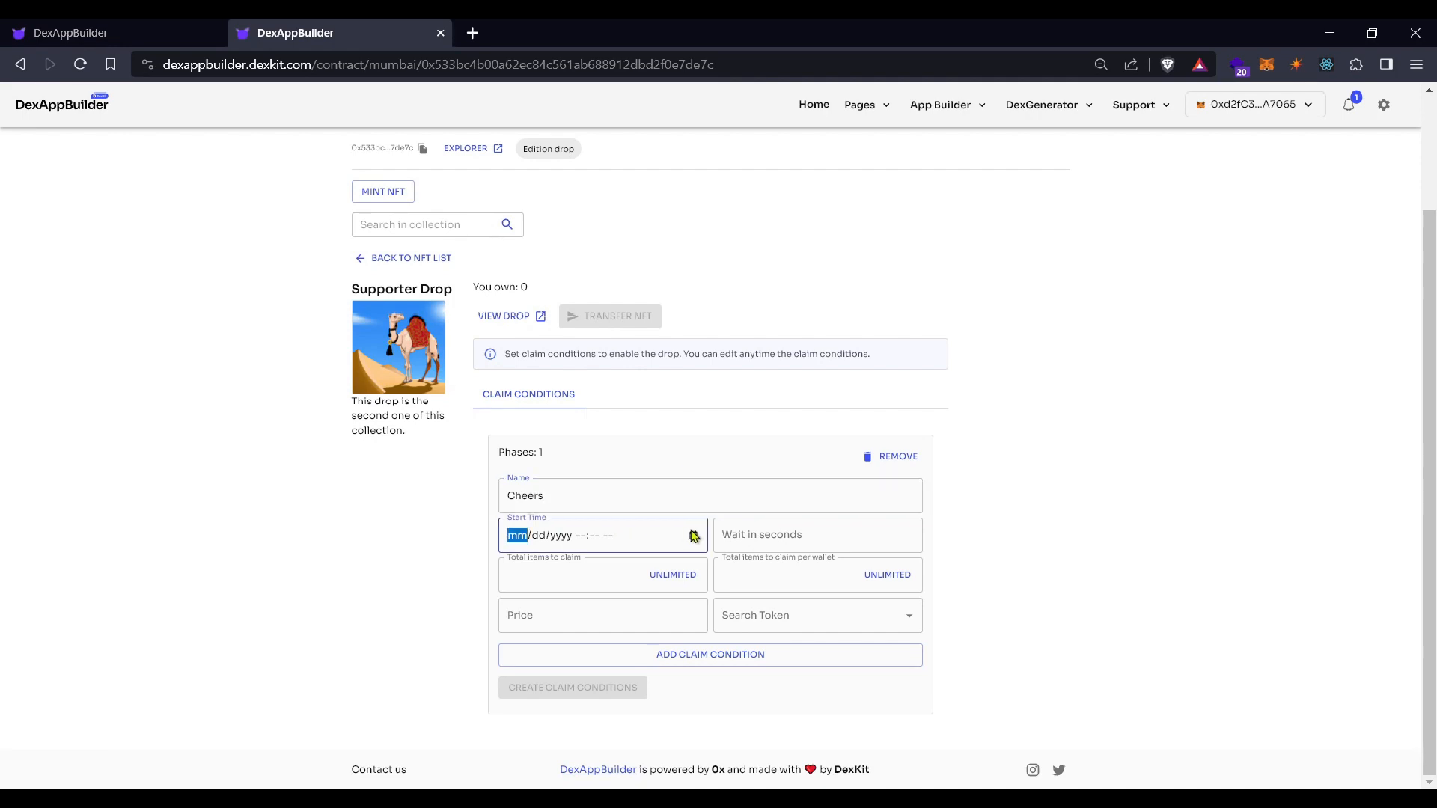
pyautogui.click(603, 649)
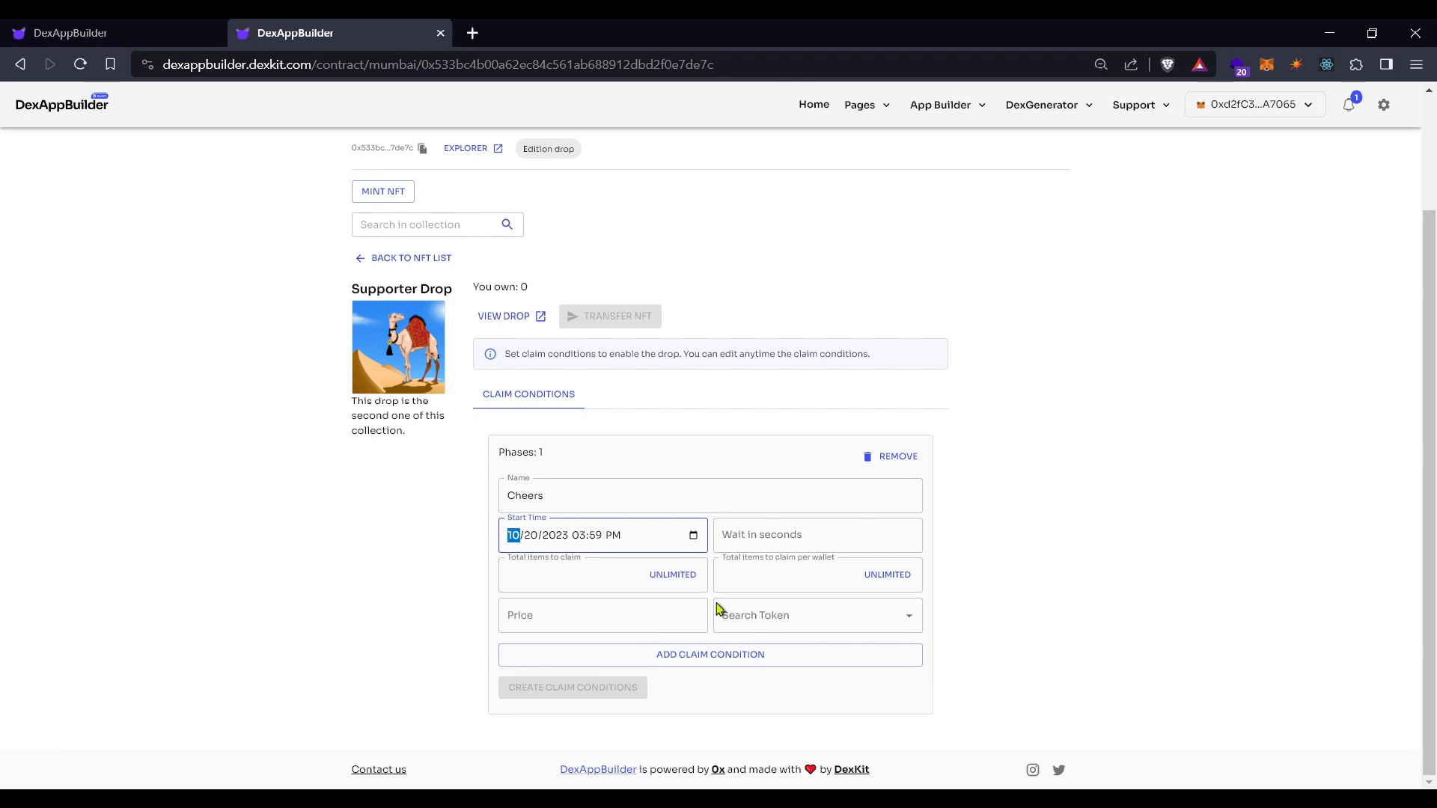
pyautogui.click(688, 595)
pyautogui.click(801, 526)
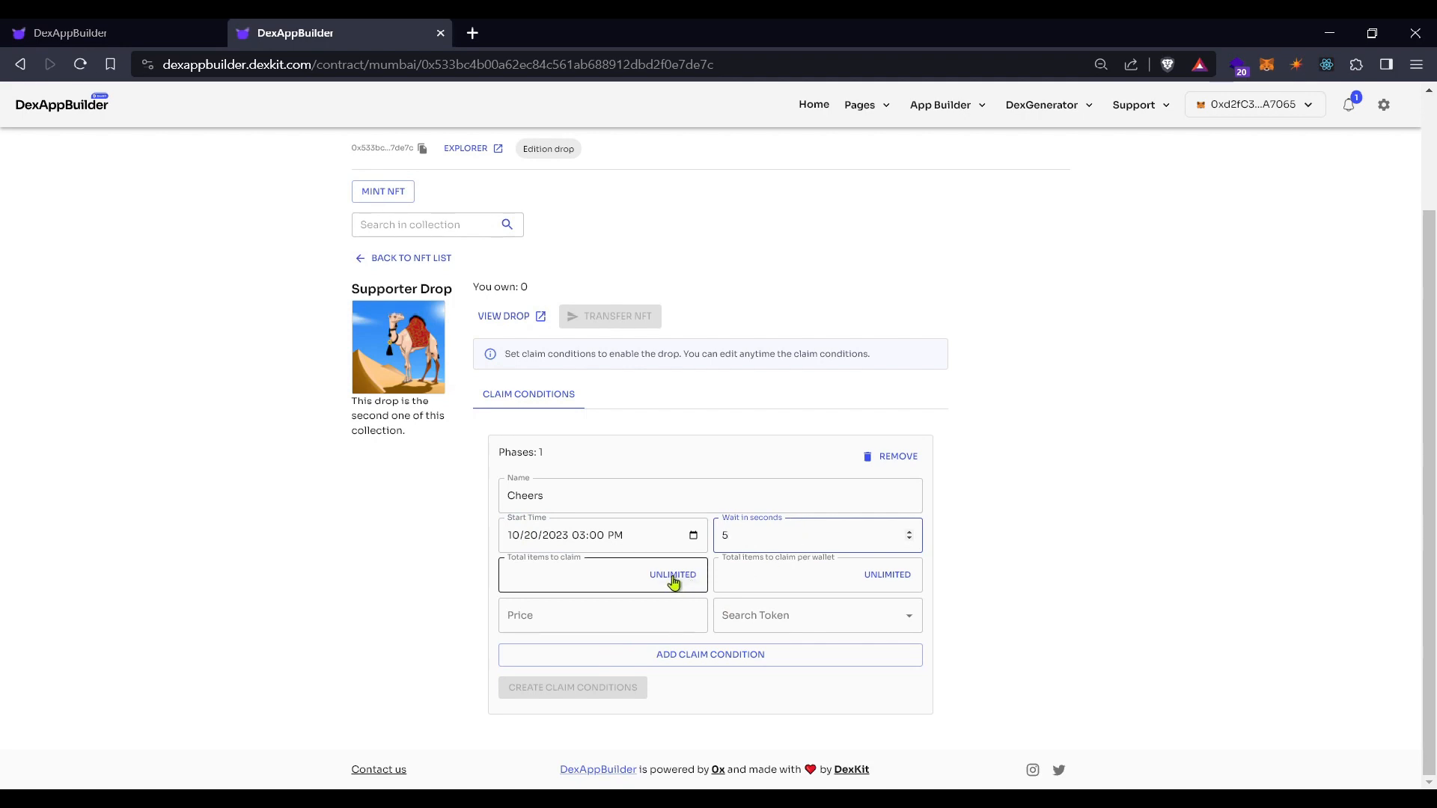
pyautogui.click(584, 578)
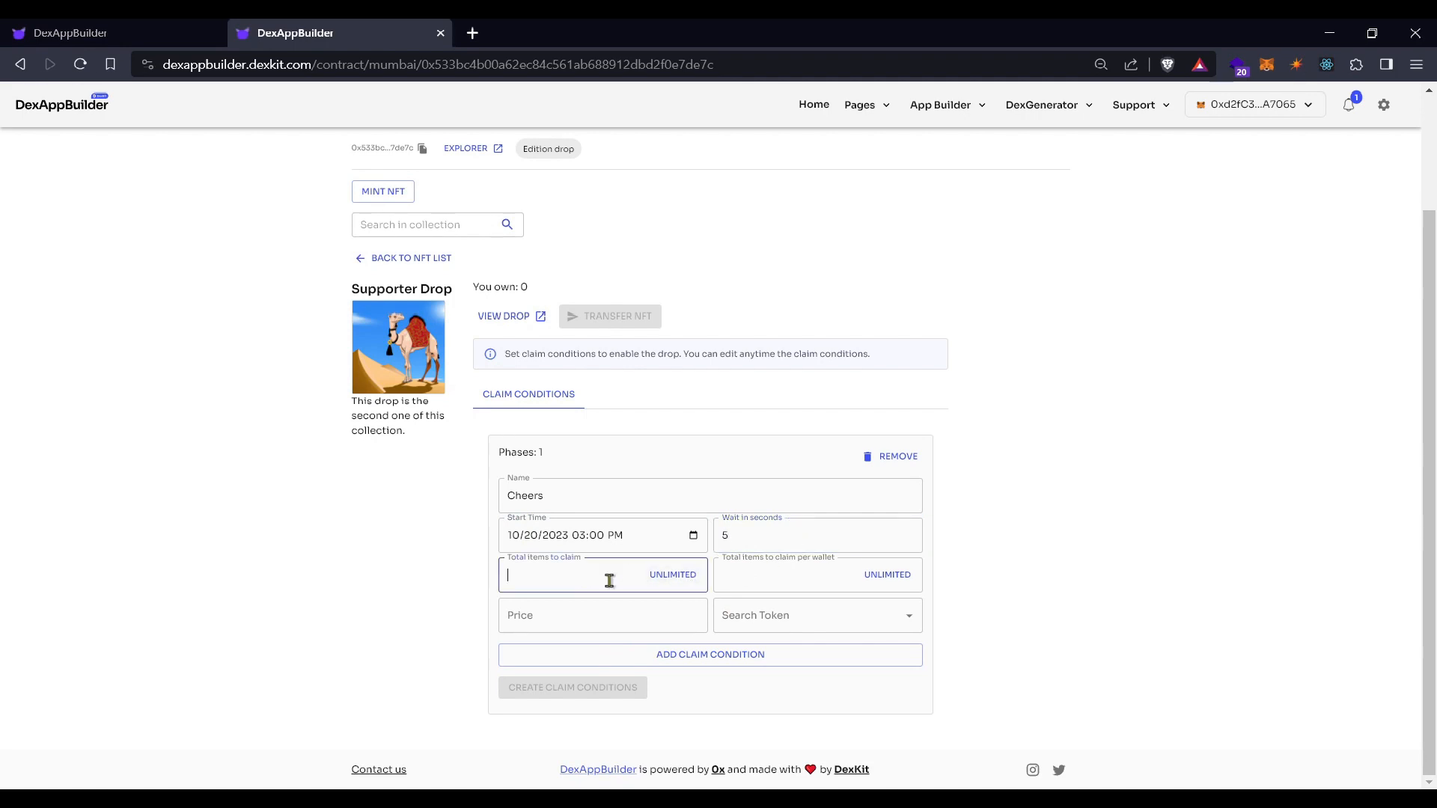
pyautogui.click(840, 581)
pyautogui.click(584, 575)
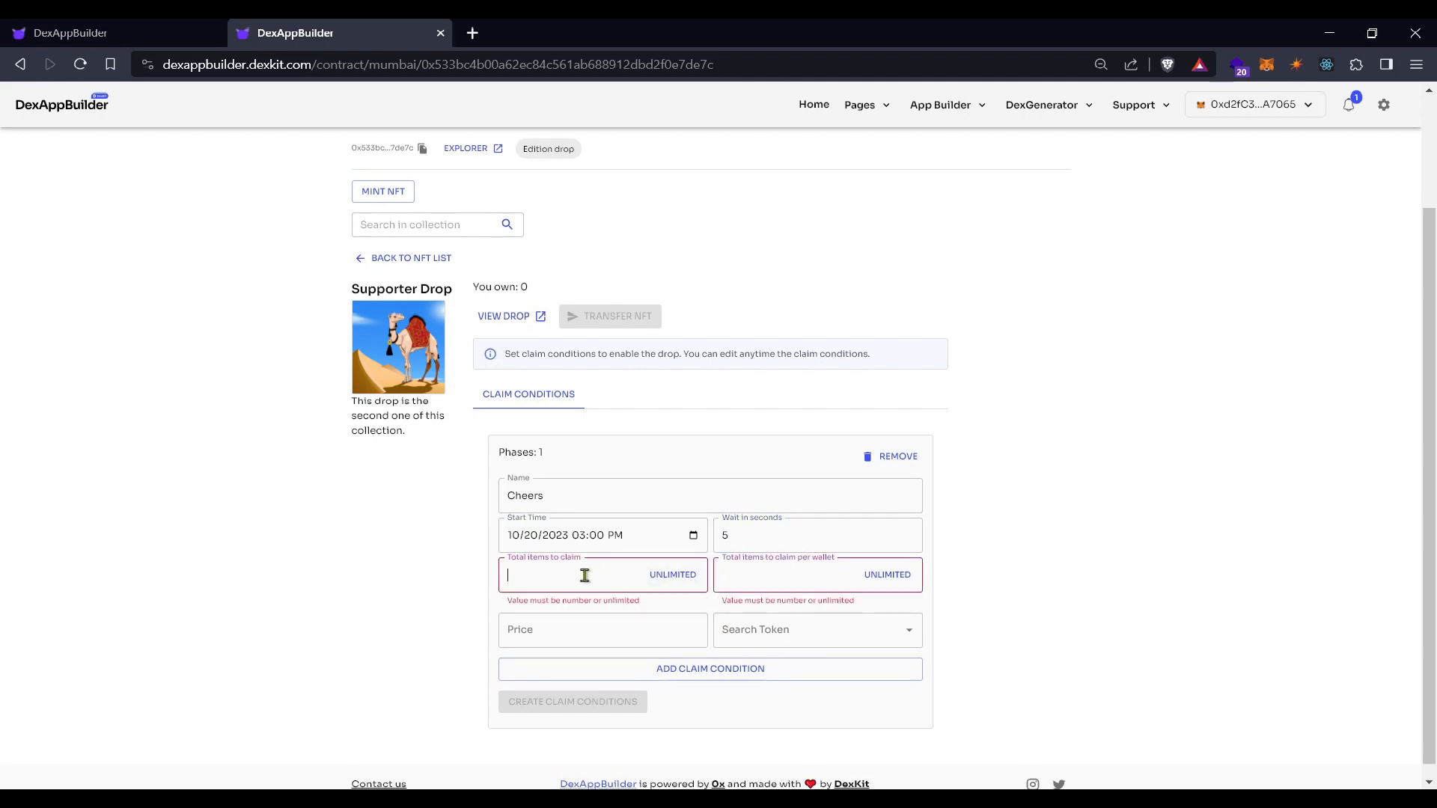
pyautogui.click(673, 577)
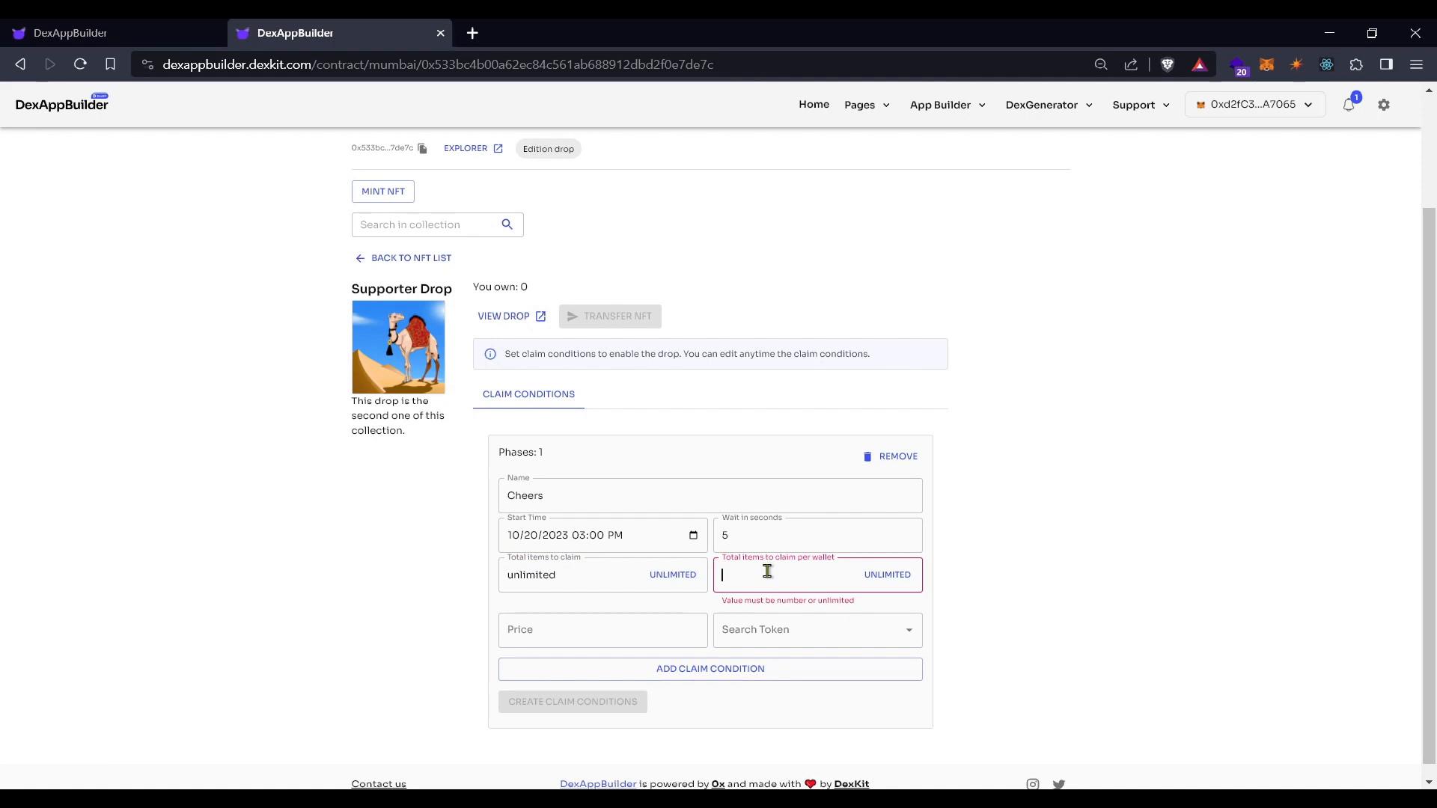
# Allow 10 per wallet at 0.001 MATIC-Mumbai, save the conditions, and return to the NFT list
pyautogui.write('10')
pyautogui.click(580, 619)
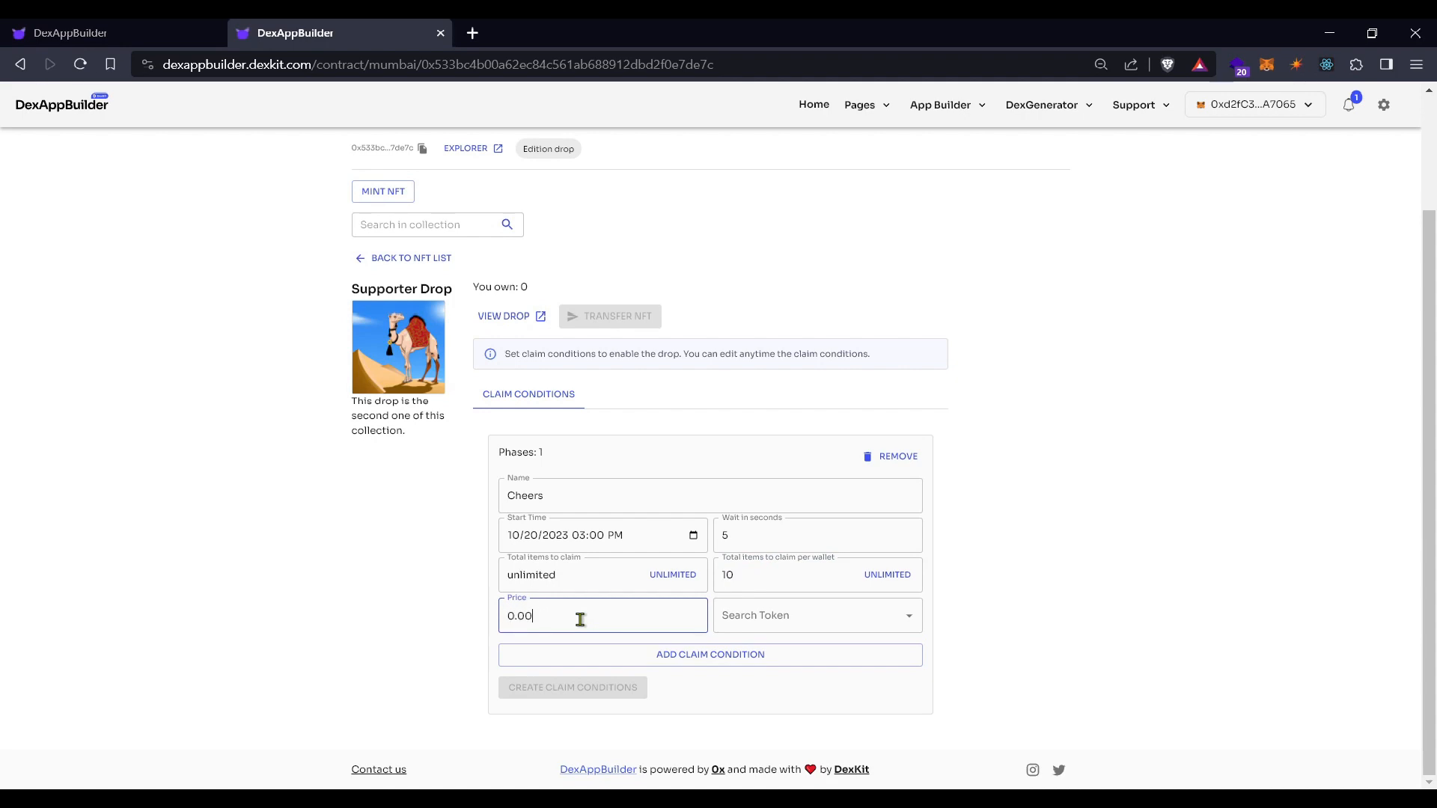
pyautogui.click(910, 617)
pyautogui.click(858, 656)
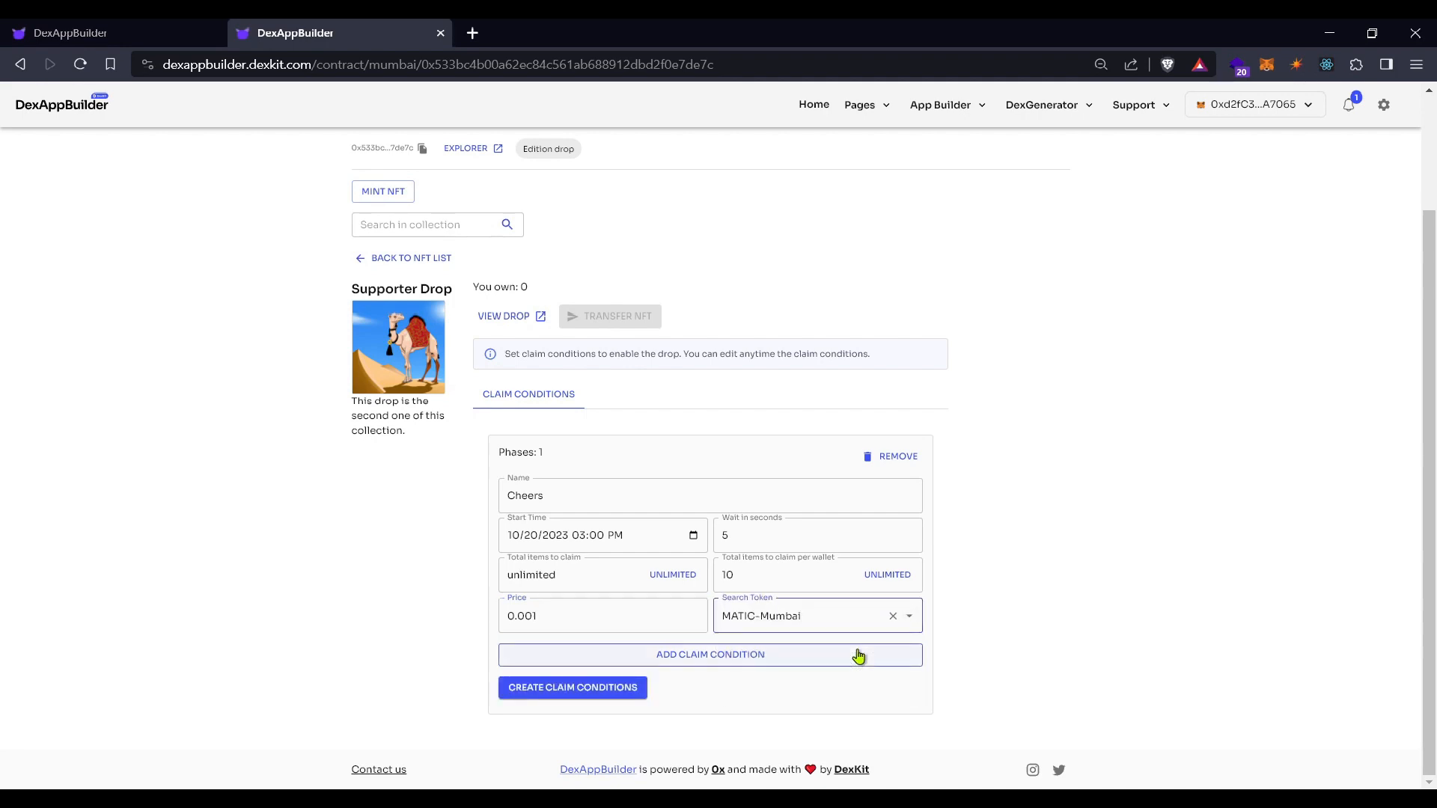
pyautogui.click(575, 695)
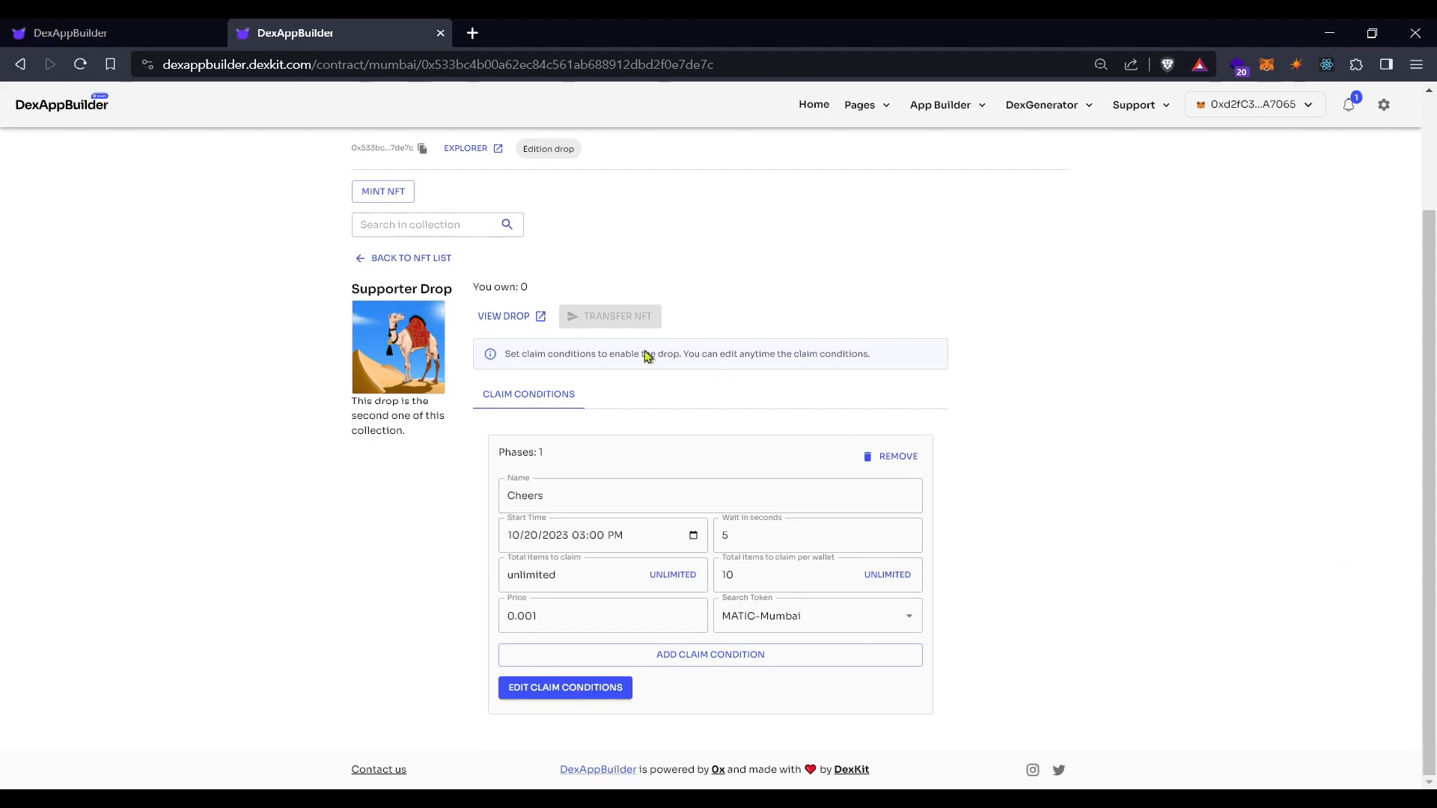
pyautogui.click(435, 259)
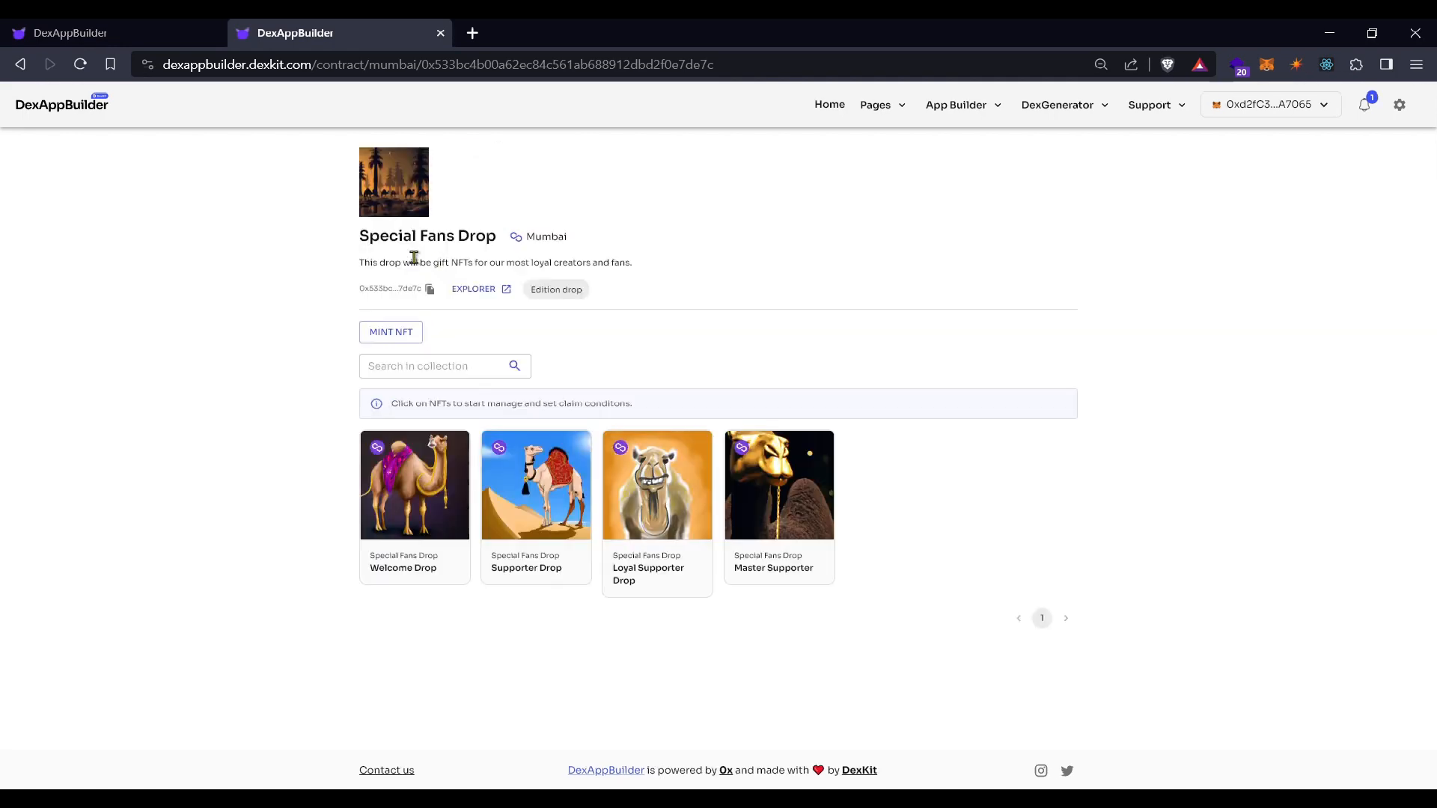
# Open Loyal Supporter Drop and add a claim phase named 'Loyalty'
pyautogui.click(663, 515)
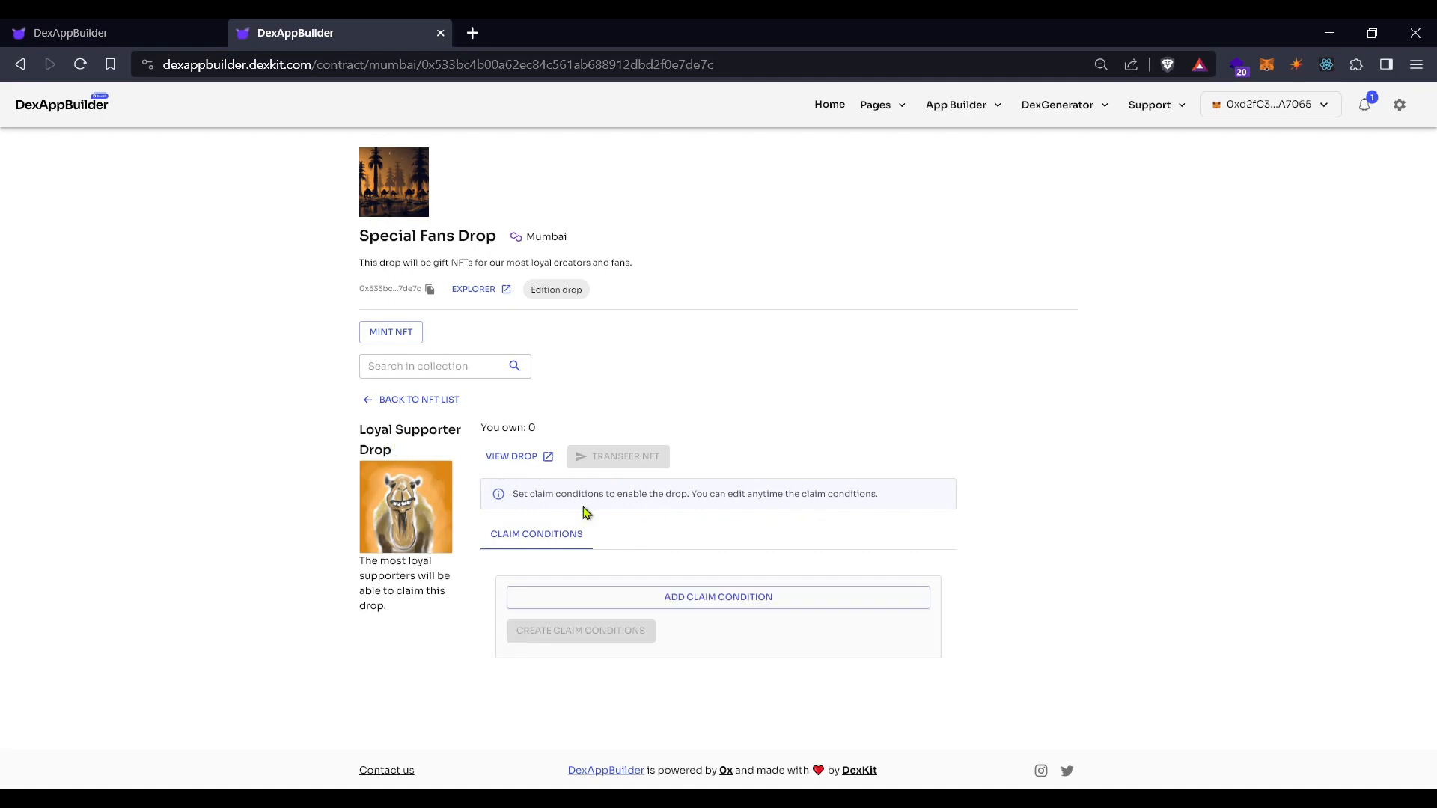
pyautogui.click(767, 603)
pyautogui.scroll(-2, 706, 591)
pyautogui.moveTo(600, 494); pyautogui.dragTo(404, 485)
pyautogui.write('Loyalty')
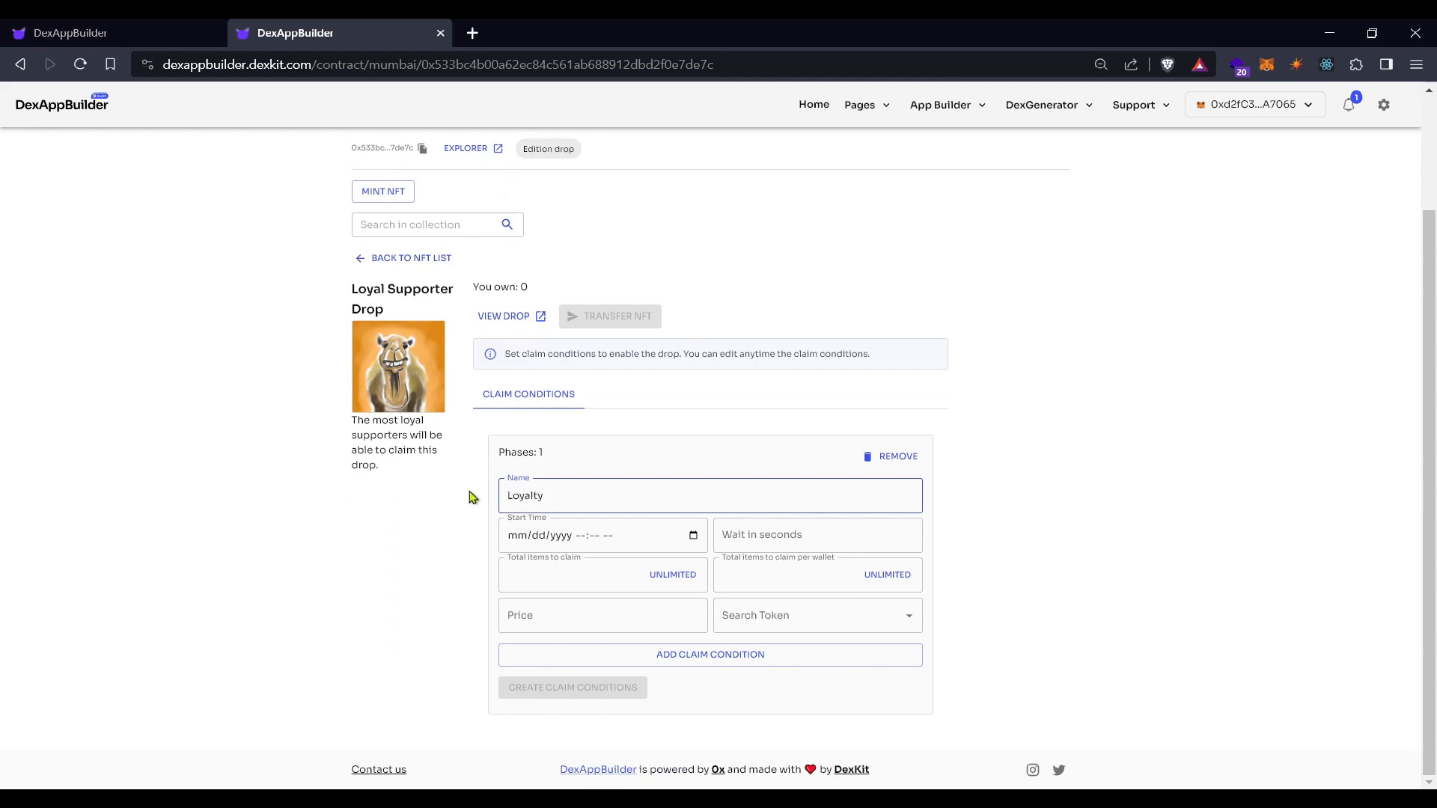
# Set the Loyalty phase start to 10/20/2023 04:05 PM, 5-second wait, 10000 total, 10 per wallet
pyautogui.click(694, 536)
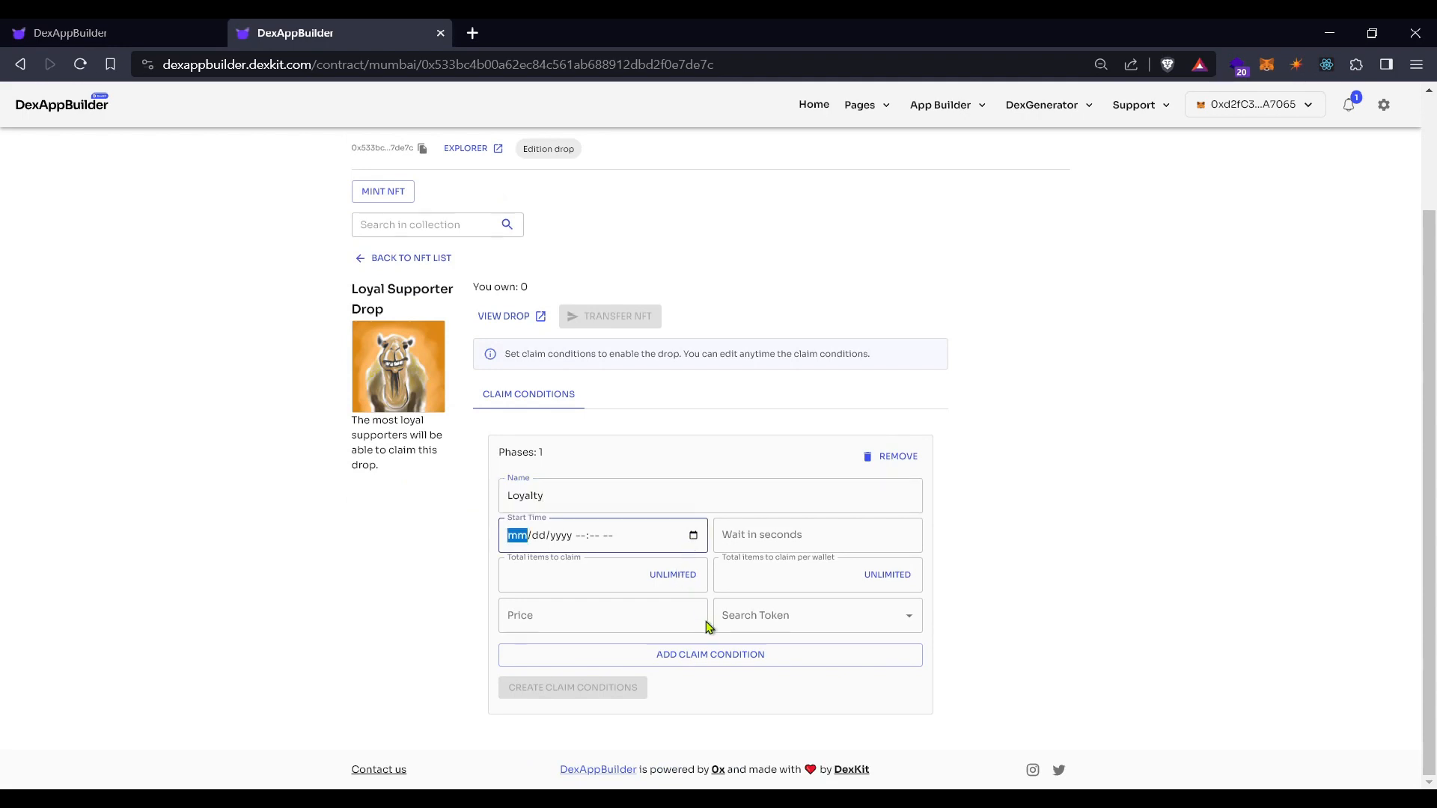
pyautogui.click(693, 649)
pyautogui.click(795, 533)
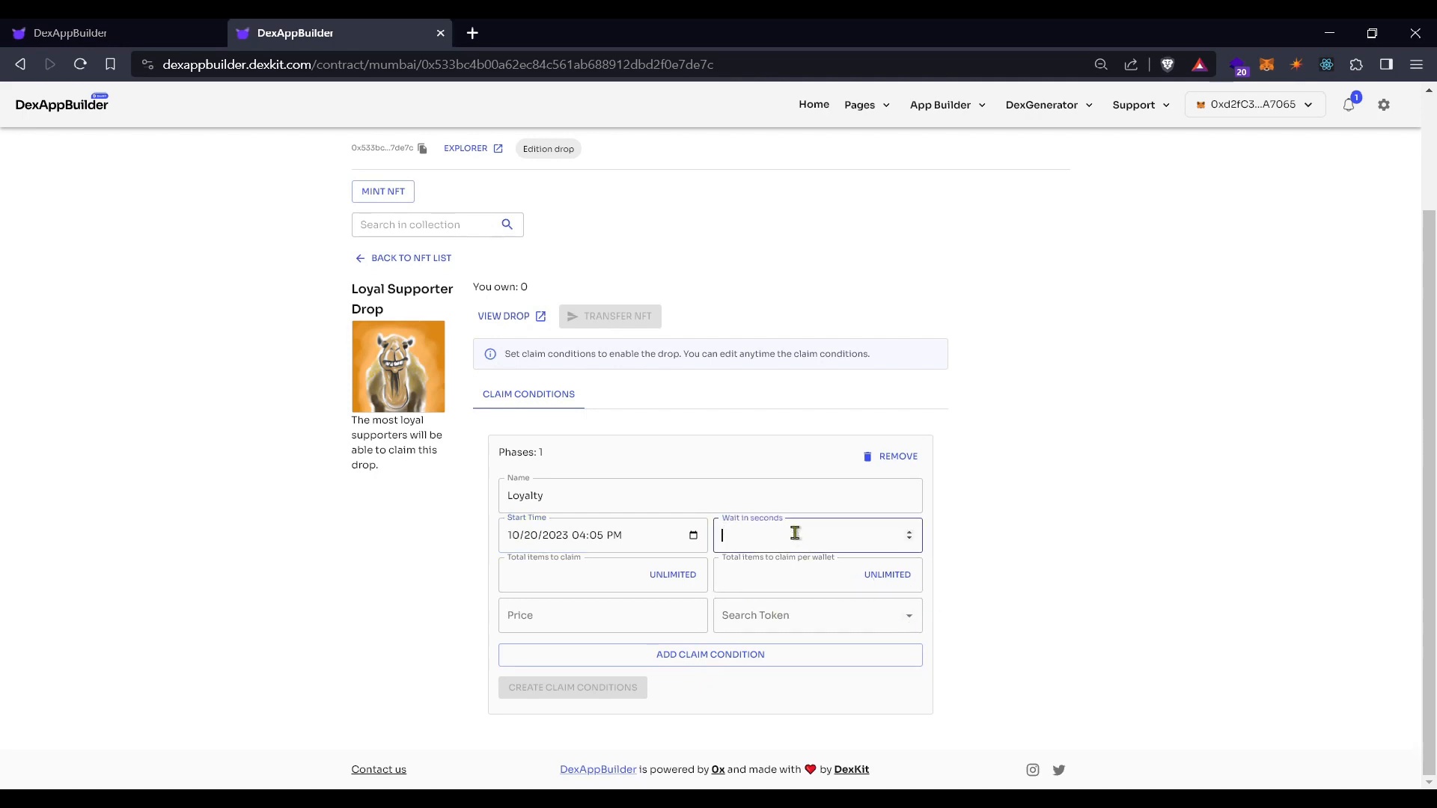
pyautogui.write('5')
pyautogui.click(590, 581)
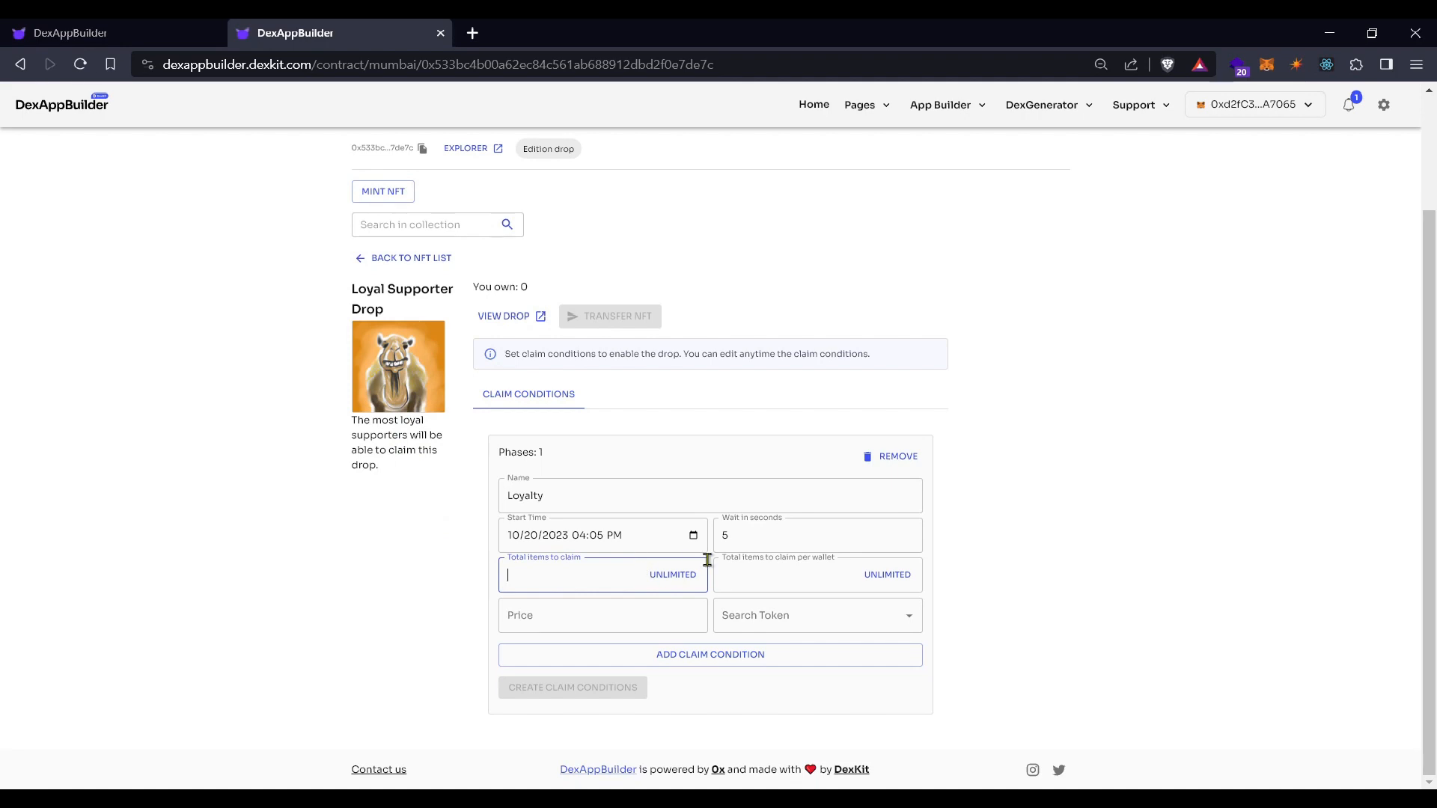
pyautogui.click(772, 573)
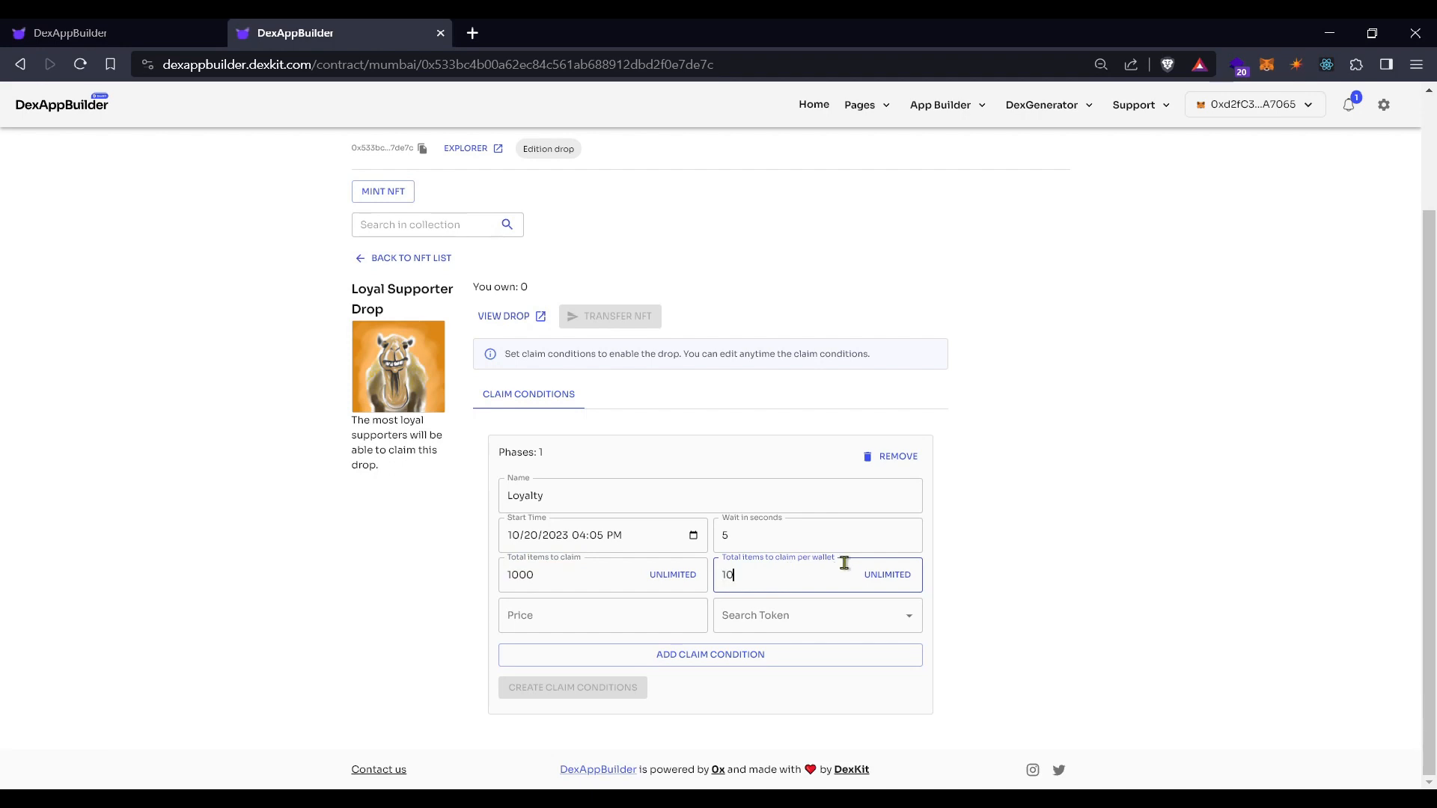
pyautogui.click(578, 578)
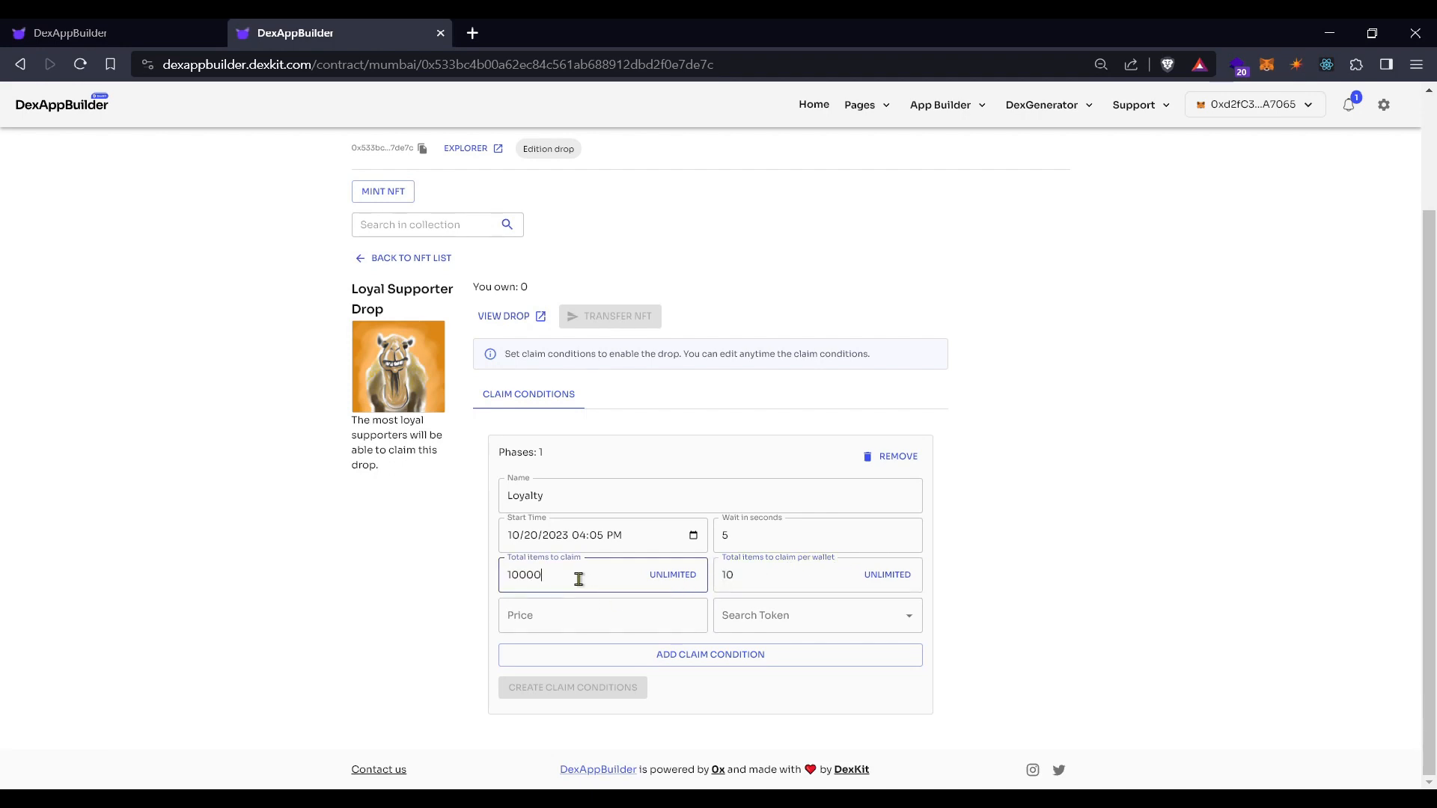
# Price the phase at 0.001 MATIC-Mumbai, save the conditions, and return to the NFT list
pyautogui.click(542, 614)
pyautogui.write('0.001')
pyautogui.click(737, 615)
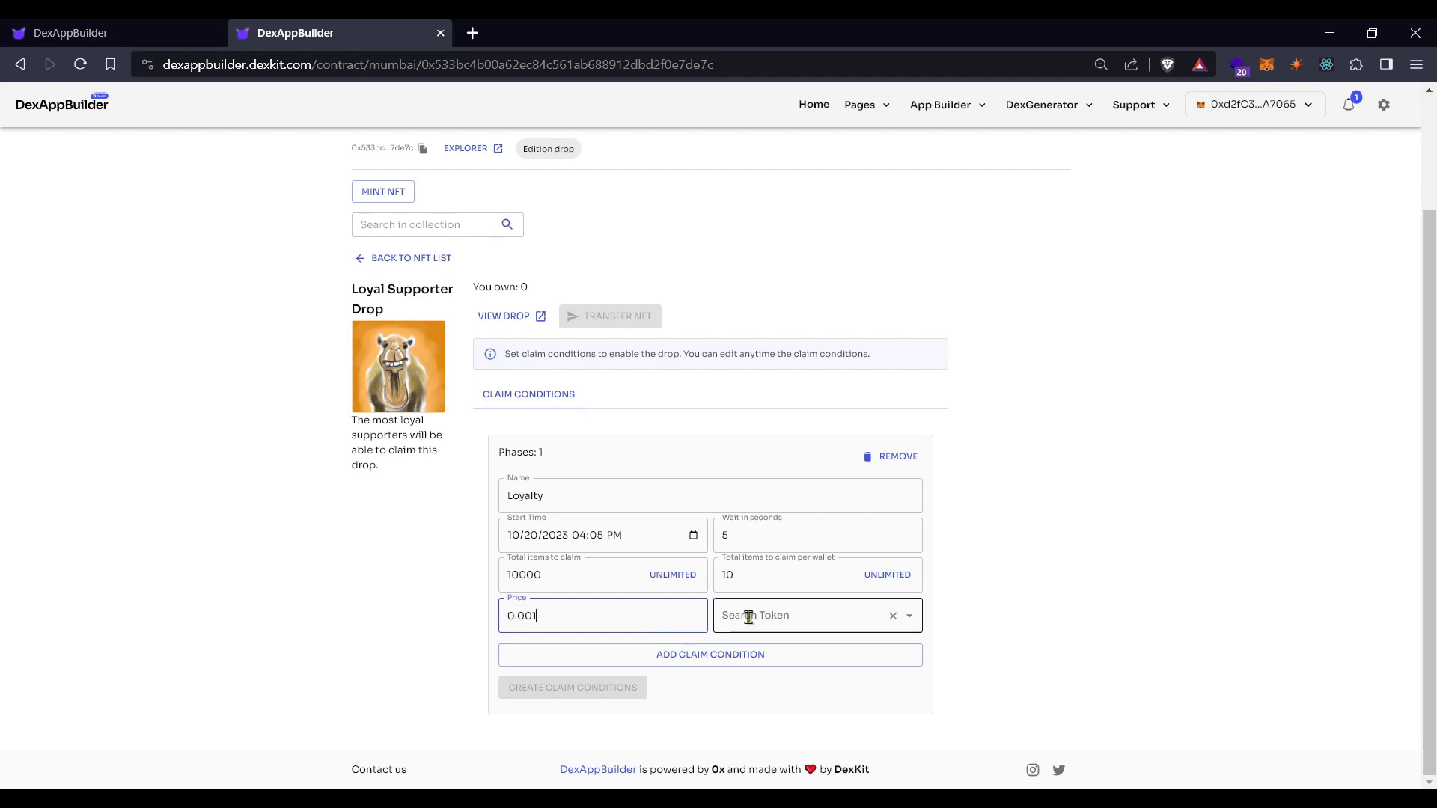
pyautogui.click(824, 651)
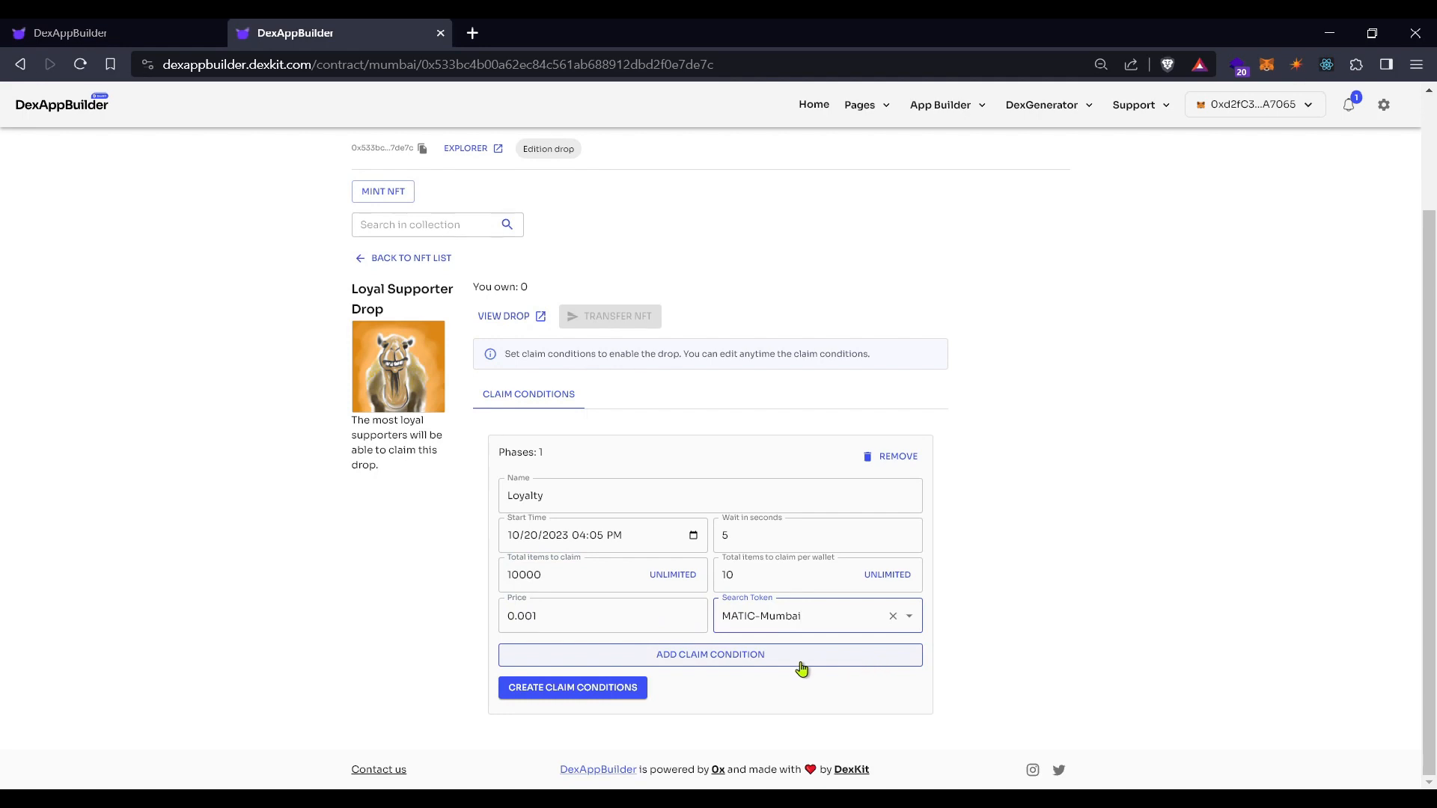
pyautogui.click(577, 696)
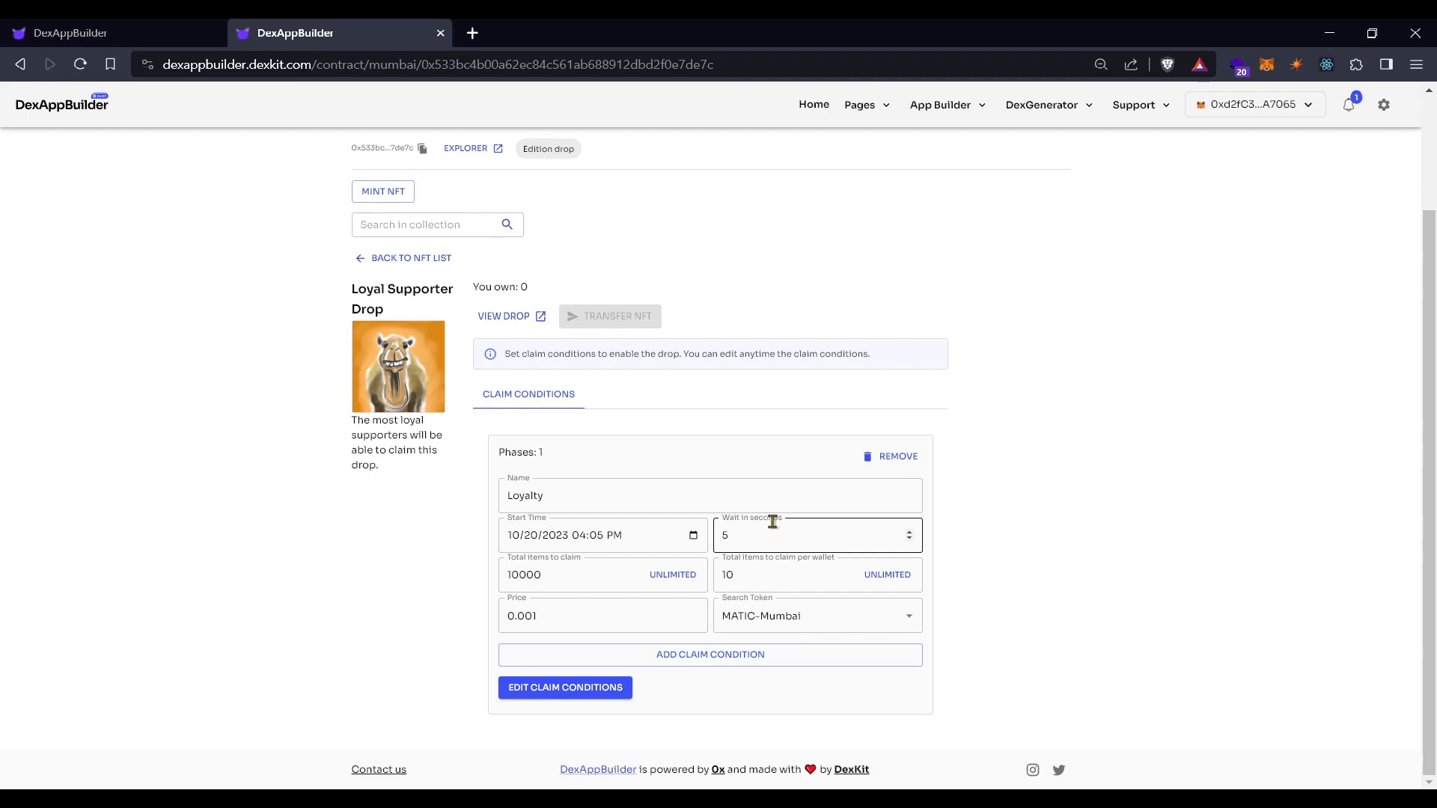
pyautogui.click(411, 259)
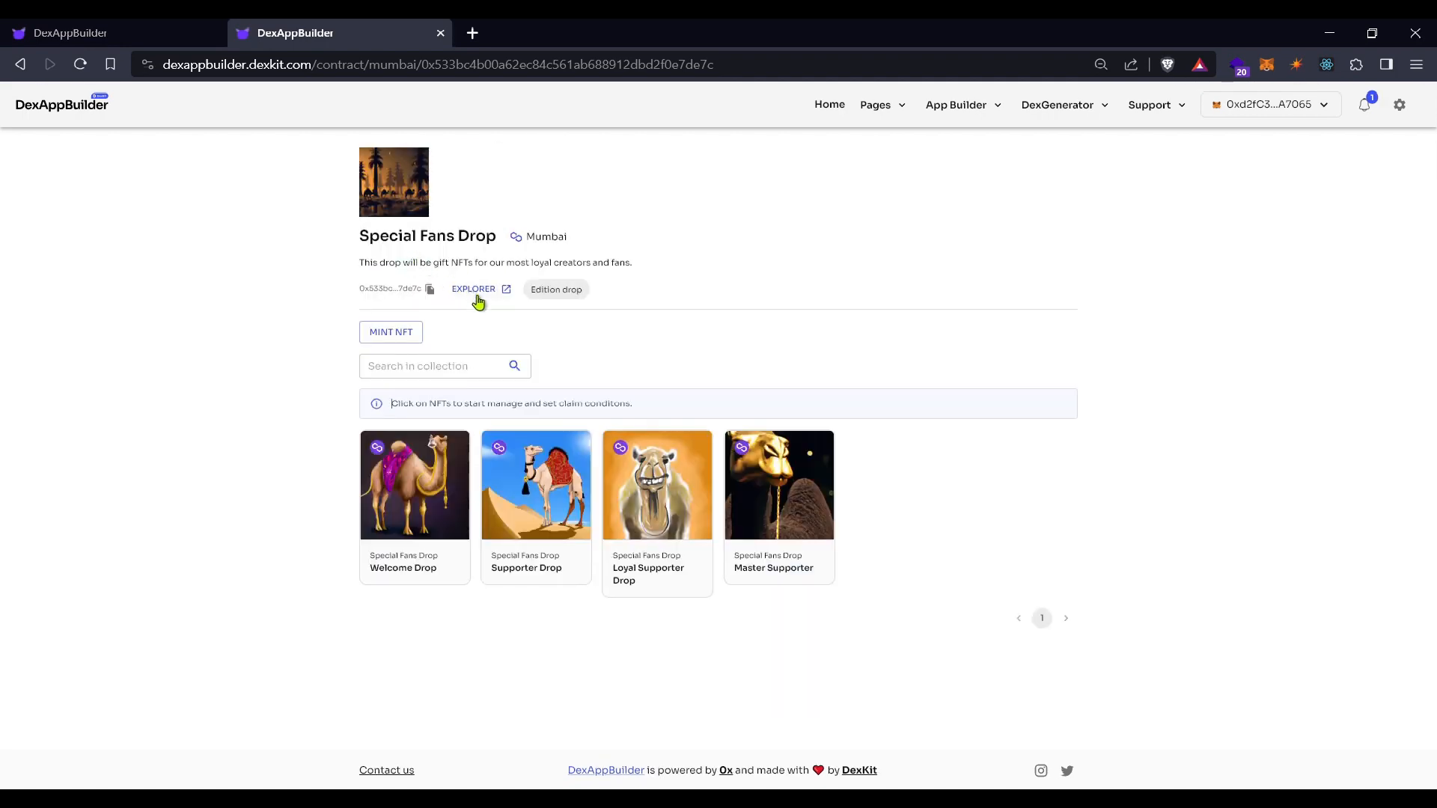
# On Master Supporter, add a claim phase, rename it, and start it 10/20/2023 04:02 PM
pyautogui.click(779, 507)
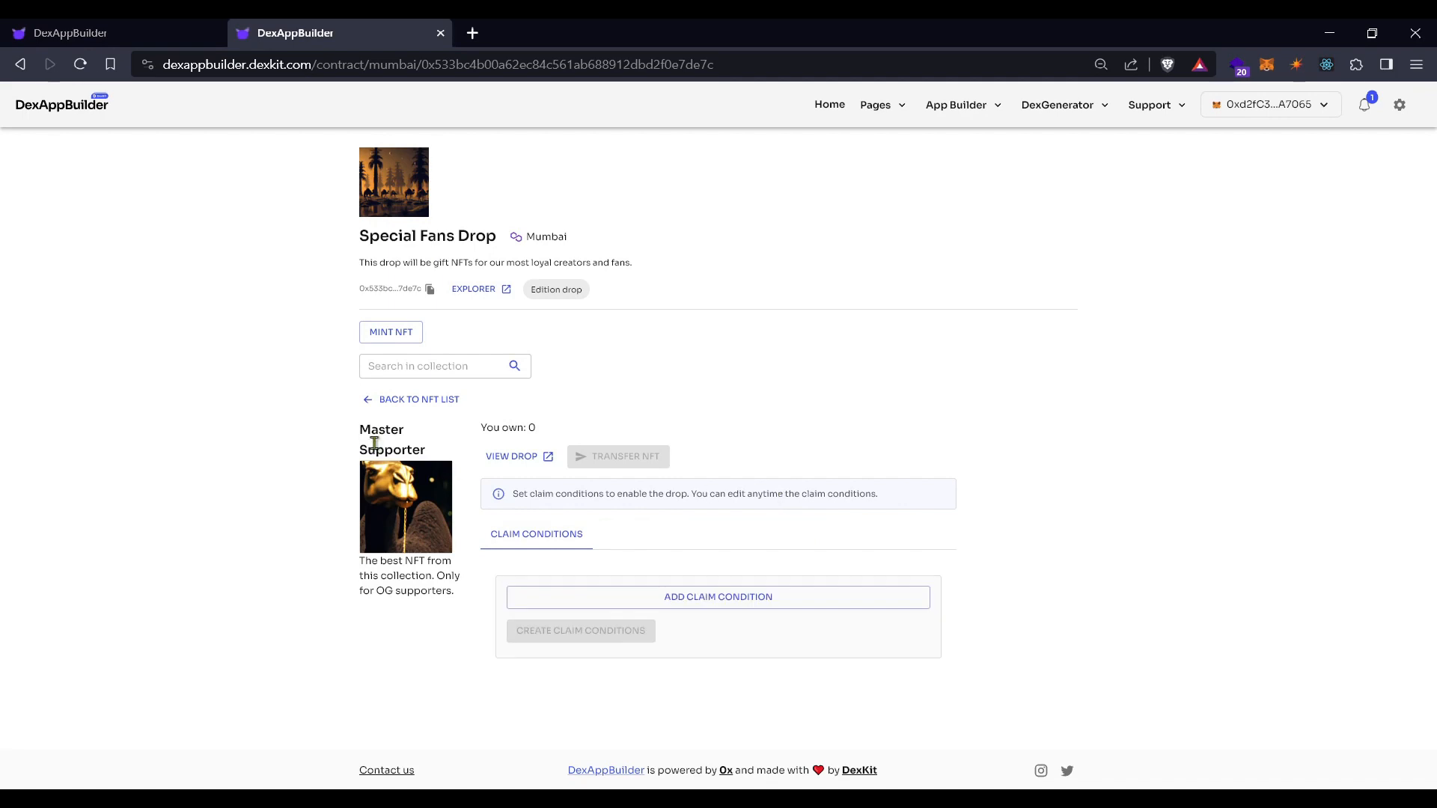
pyautogui.click(686, 596)
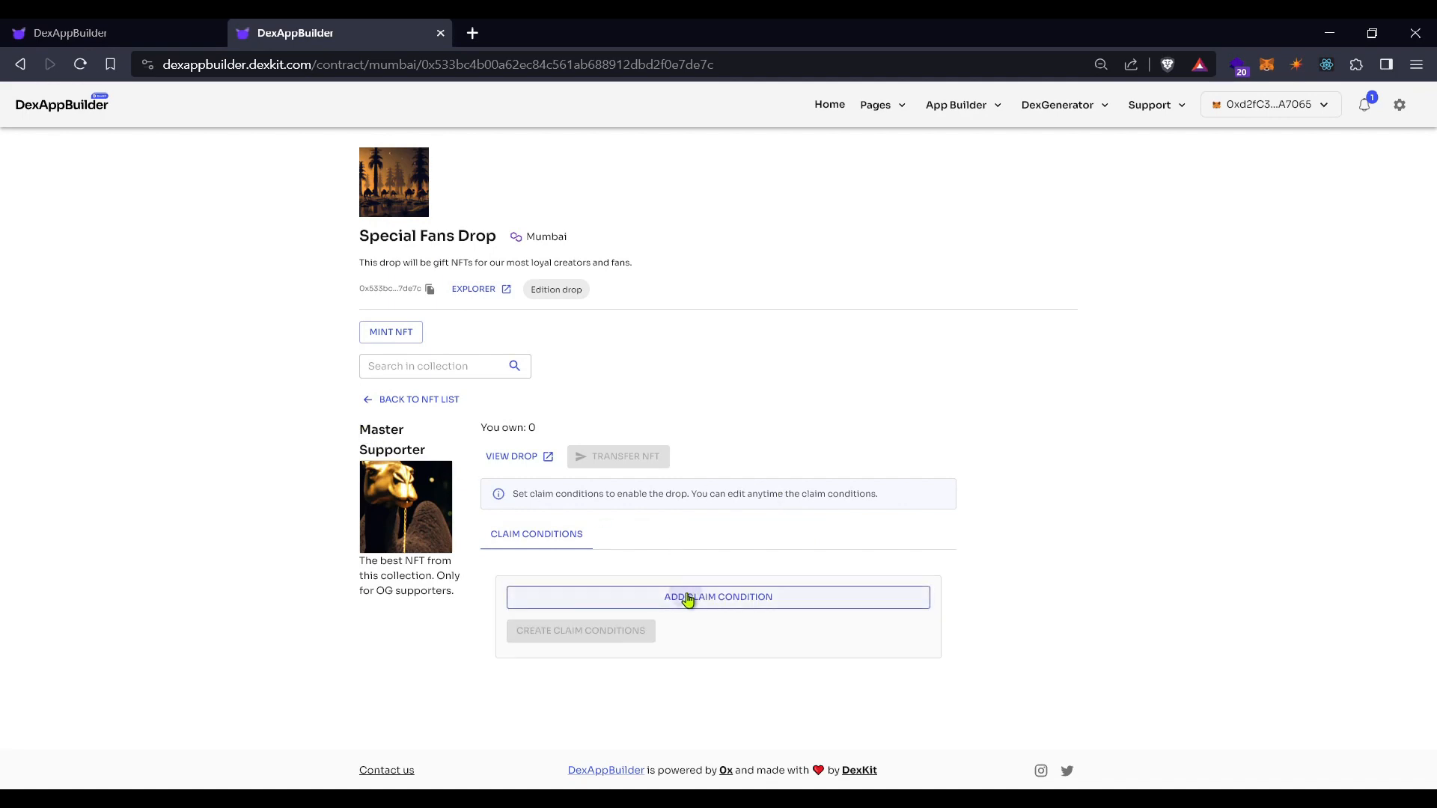
pyautogui.tripleClick(556, 636)
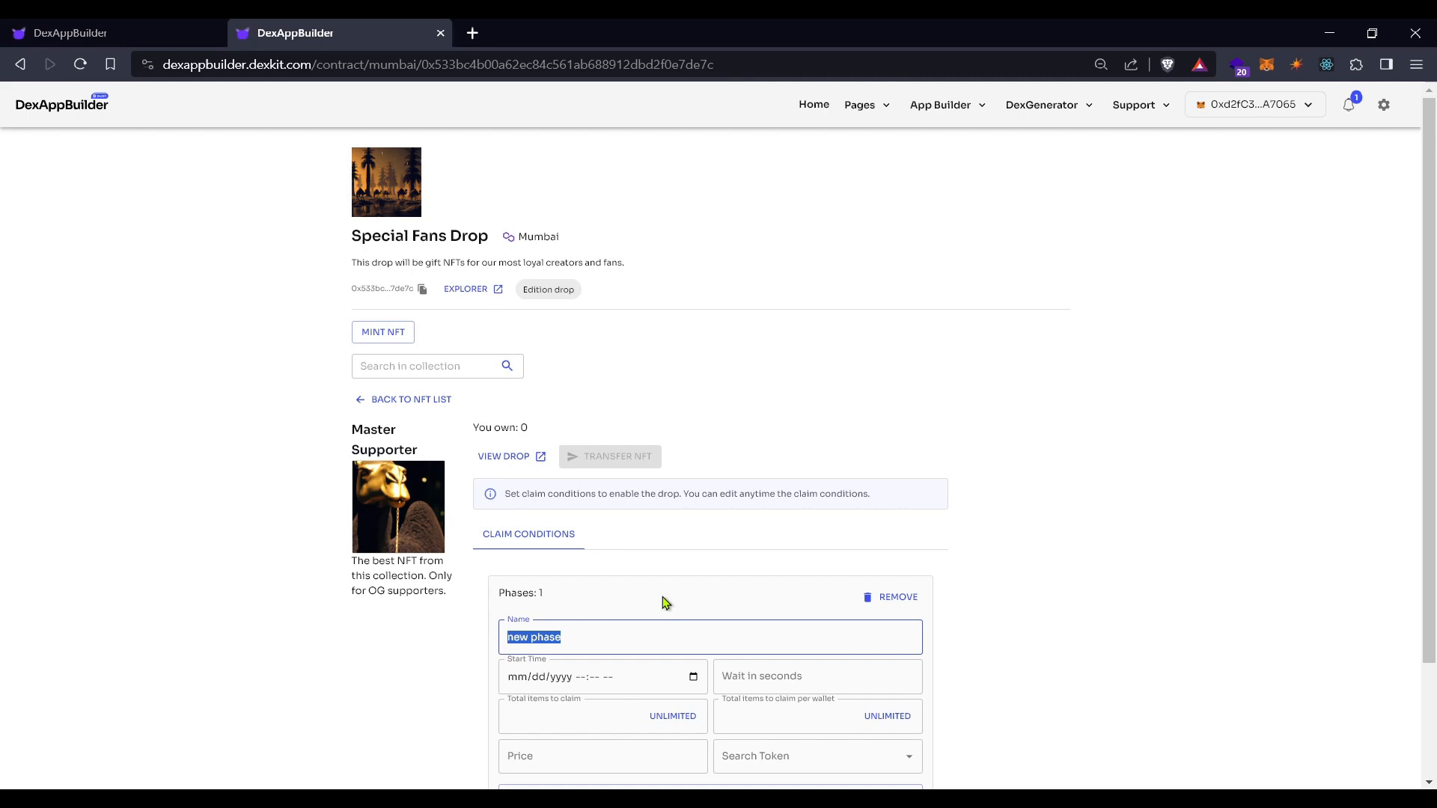
pyautogui.write('Mas')
pyautogui.scroll(-3, 666, 599)
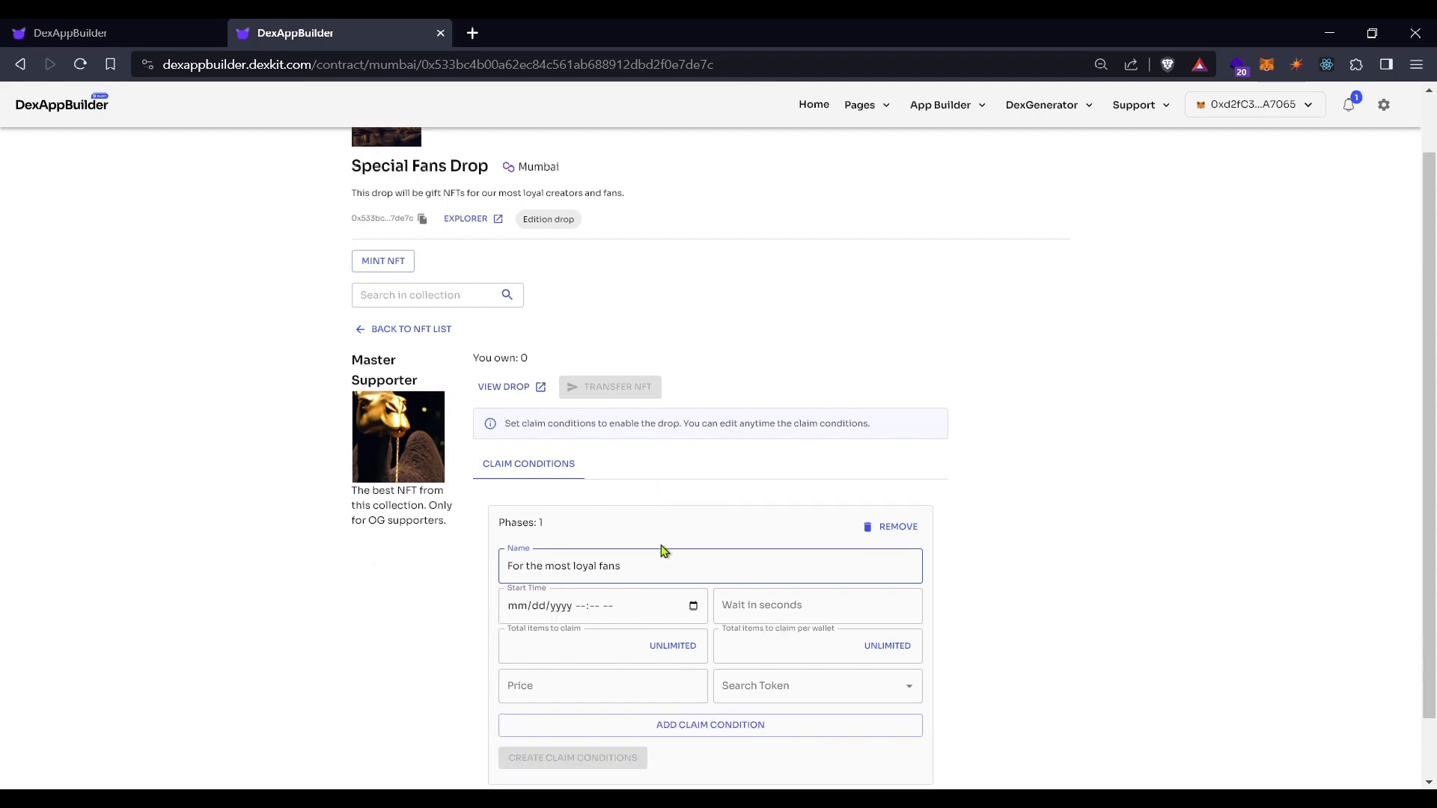
pyautogui.click(694, 552)
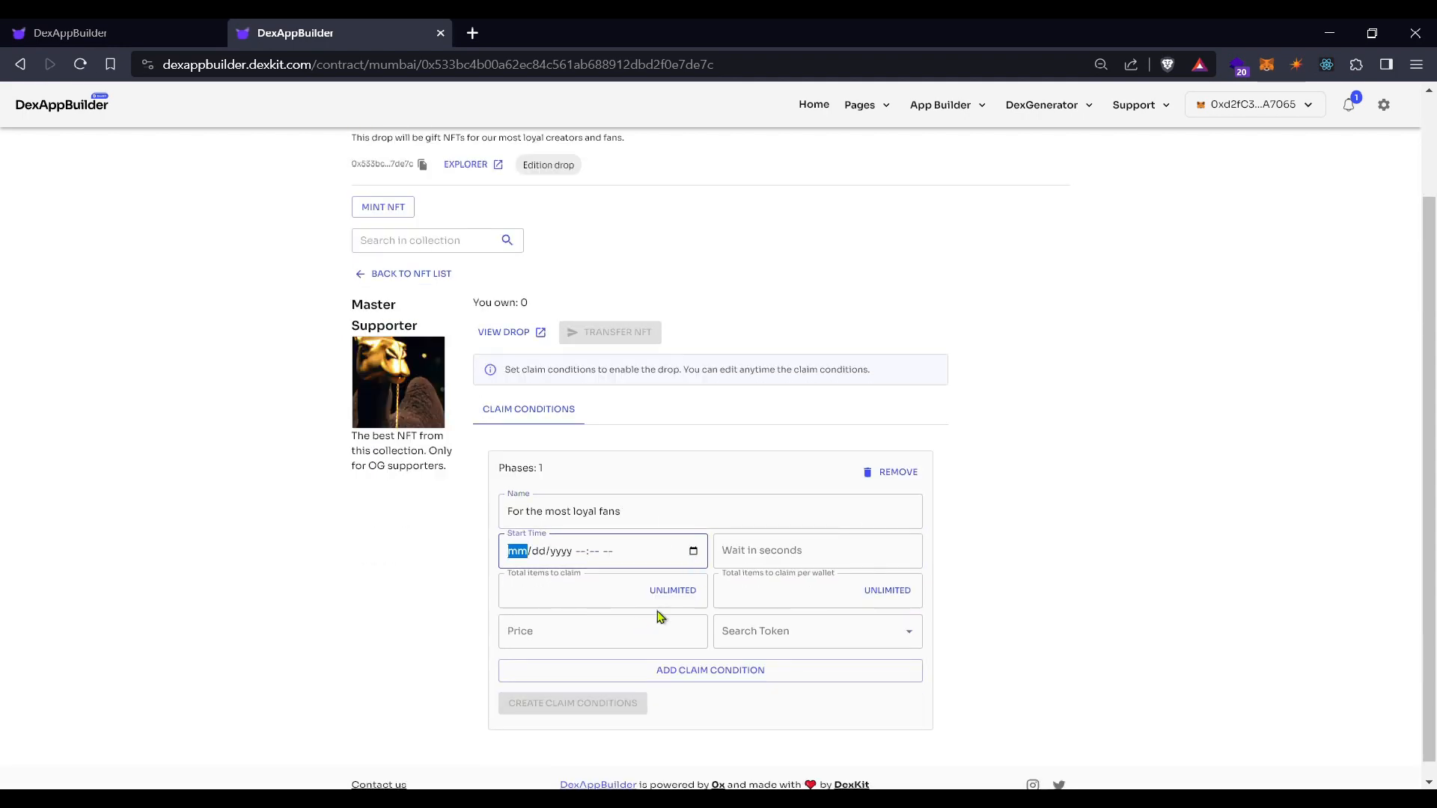
pyautogui.click(602, 663)
pyautogui.click(785, 549)
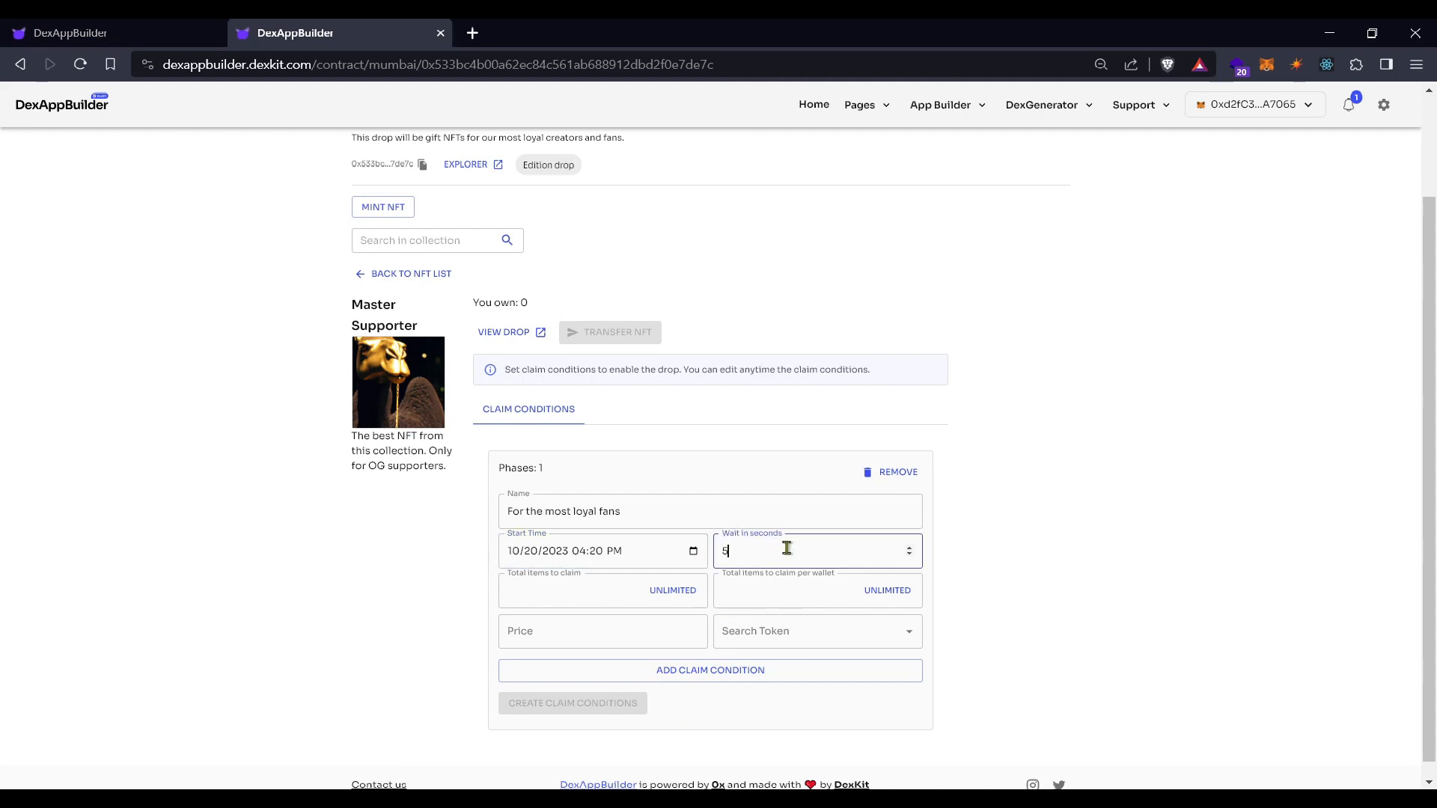
# Set the phase to 100 total items, 1 per wallet, priced 0.1 MATIC-Mumbai
pyautogui.click(598, 590)
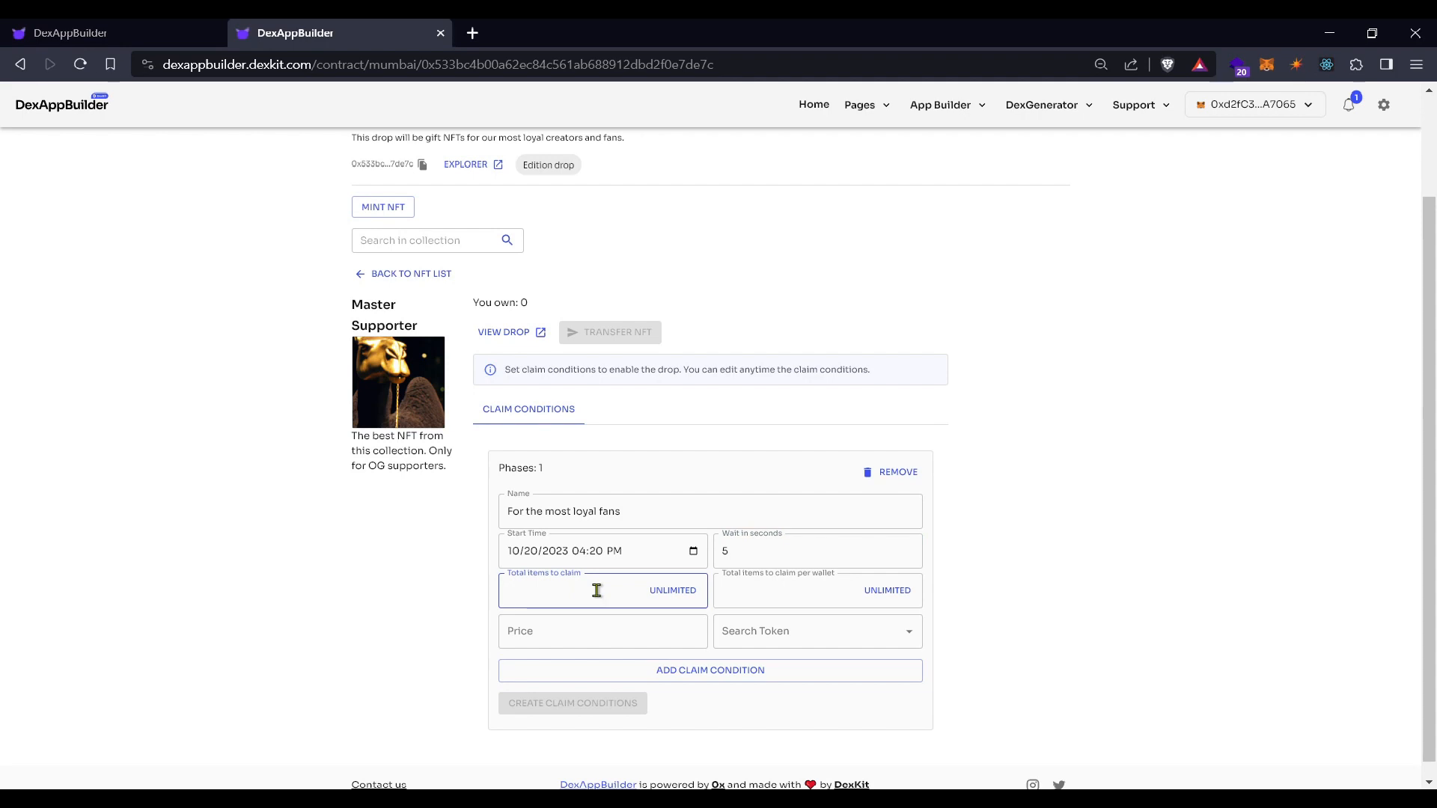
pyautogui.write('100')
pyautogui.click(771, 592)
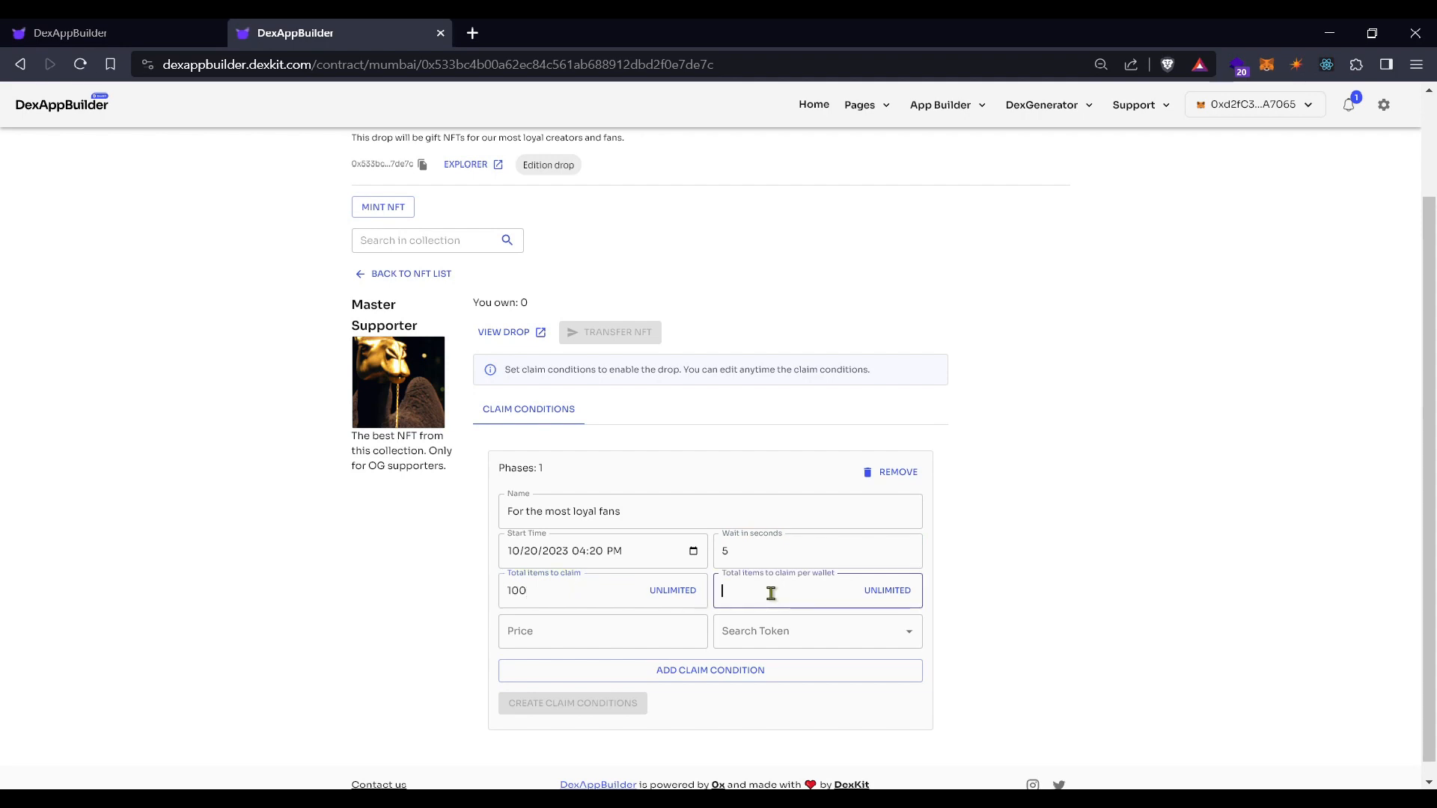
pyautogui.write('1')
pyautogui.click(632, 624)
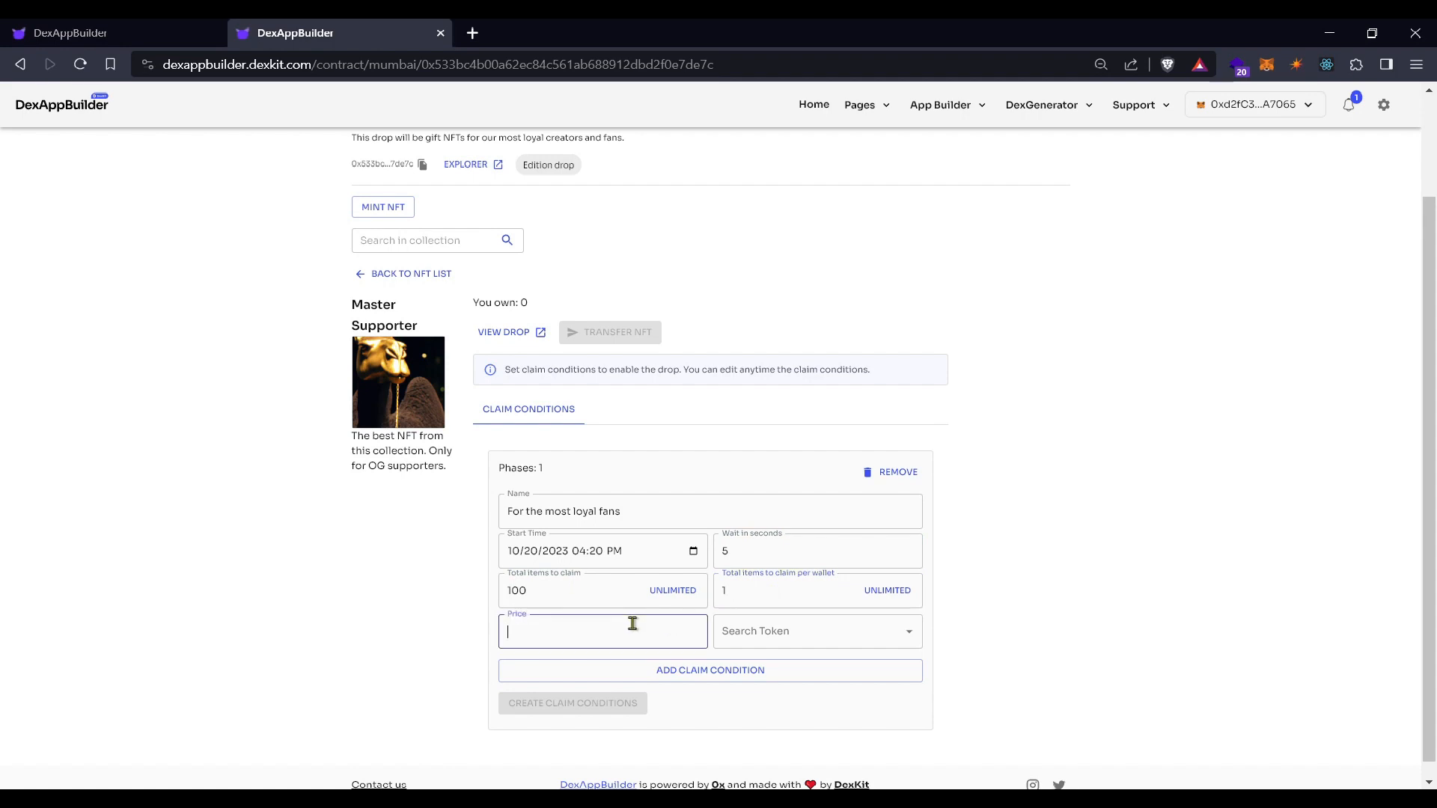
pyautogui.write('0.1')
pyautogui.click(831, 636)
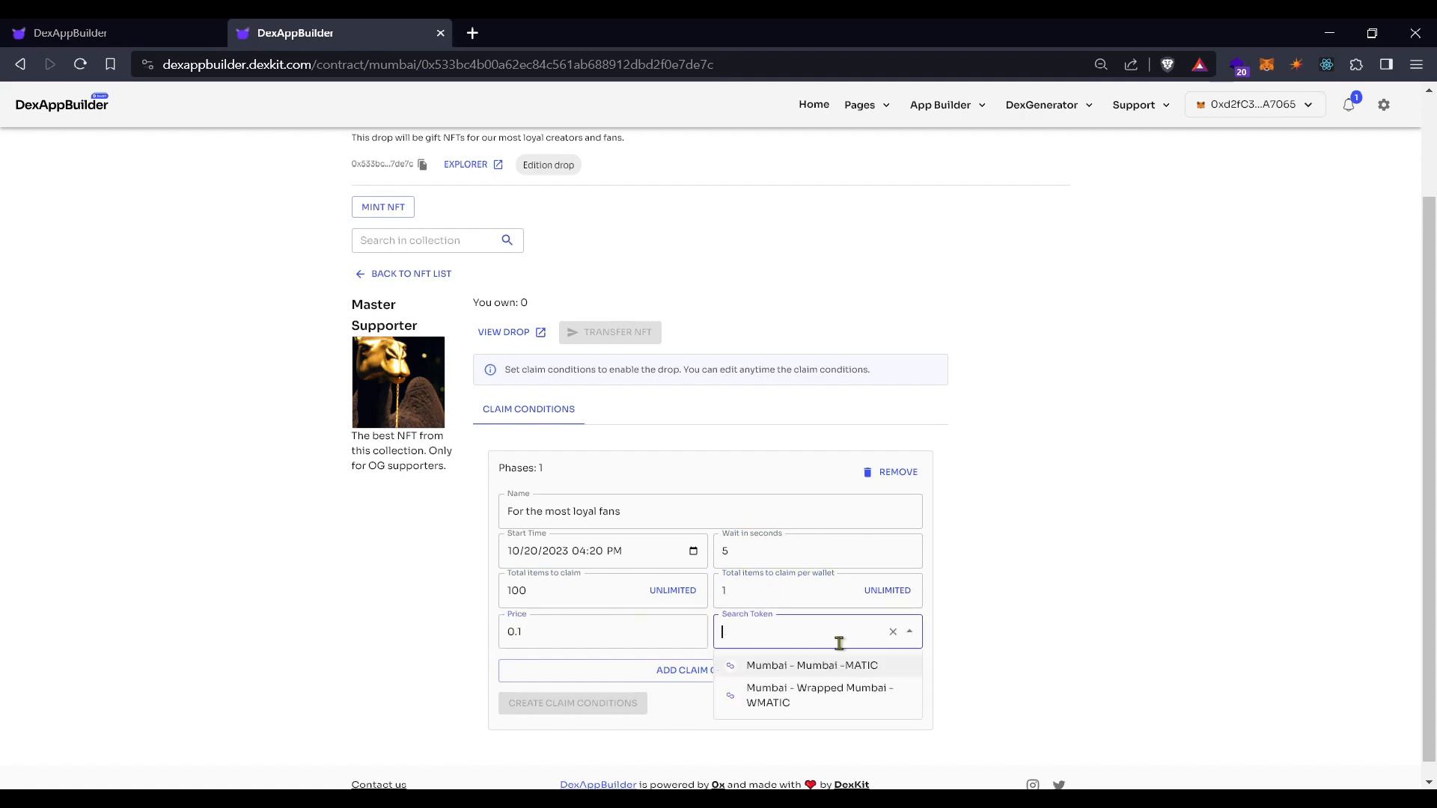
pyautogui.click(827, 666)
pyautogui.click(986, 642)
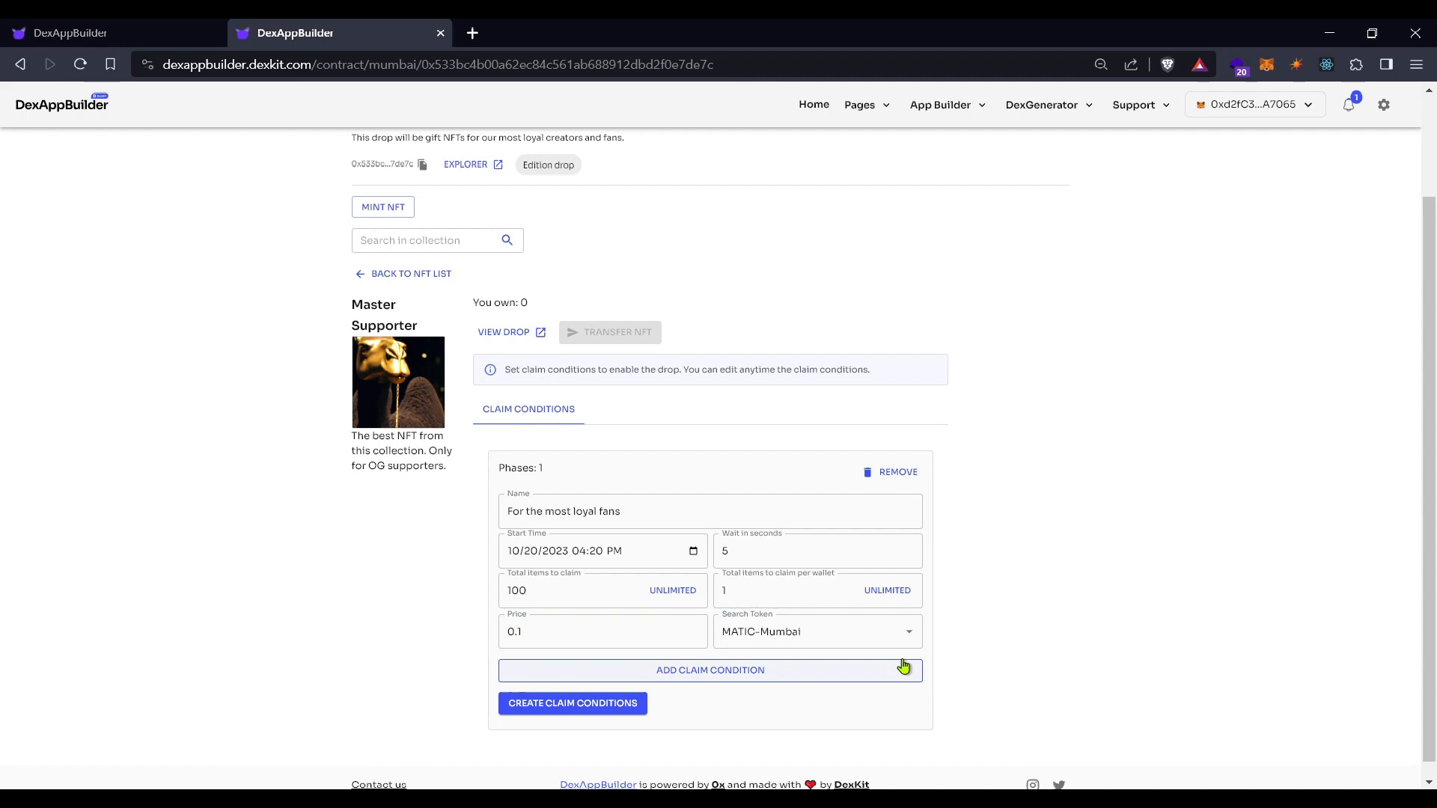
# Add a second claim phase below the first one
pyautogui.click(721, 680)
pyautogui.scroll(-2, 719, 685)
pyautogui.scroll(-2, 717, 685)
pyautogui.scroll(2, 716, 684)
pyautogui.scroll(-2, 710, 680)
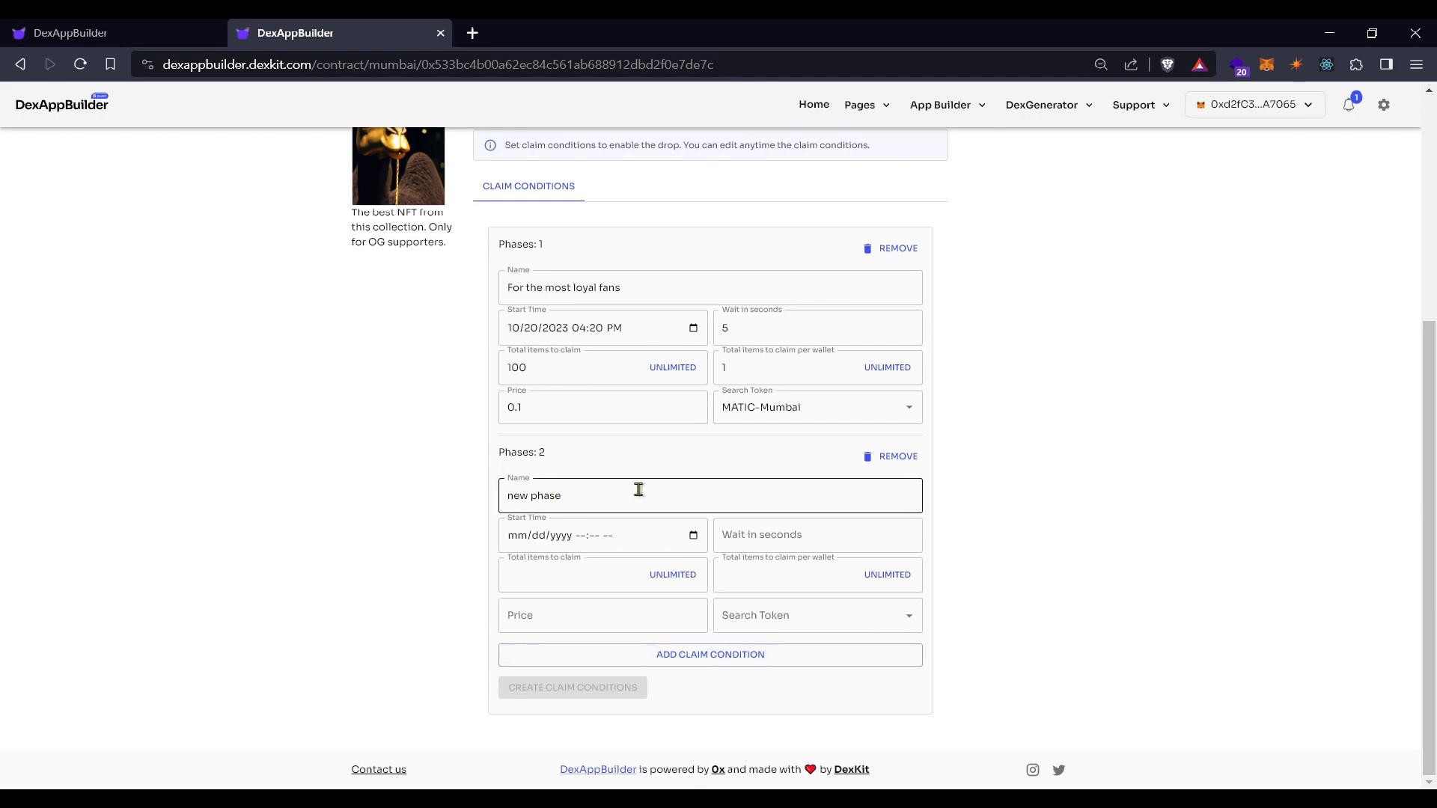
# Remove the empty Phase 2, create Master Supporter's claim conditions, and go back to the NFT list
pyautogui.click(896, 468)
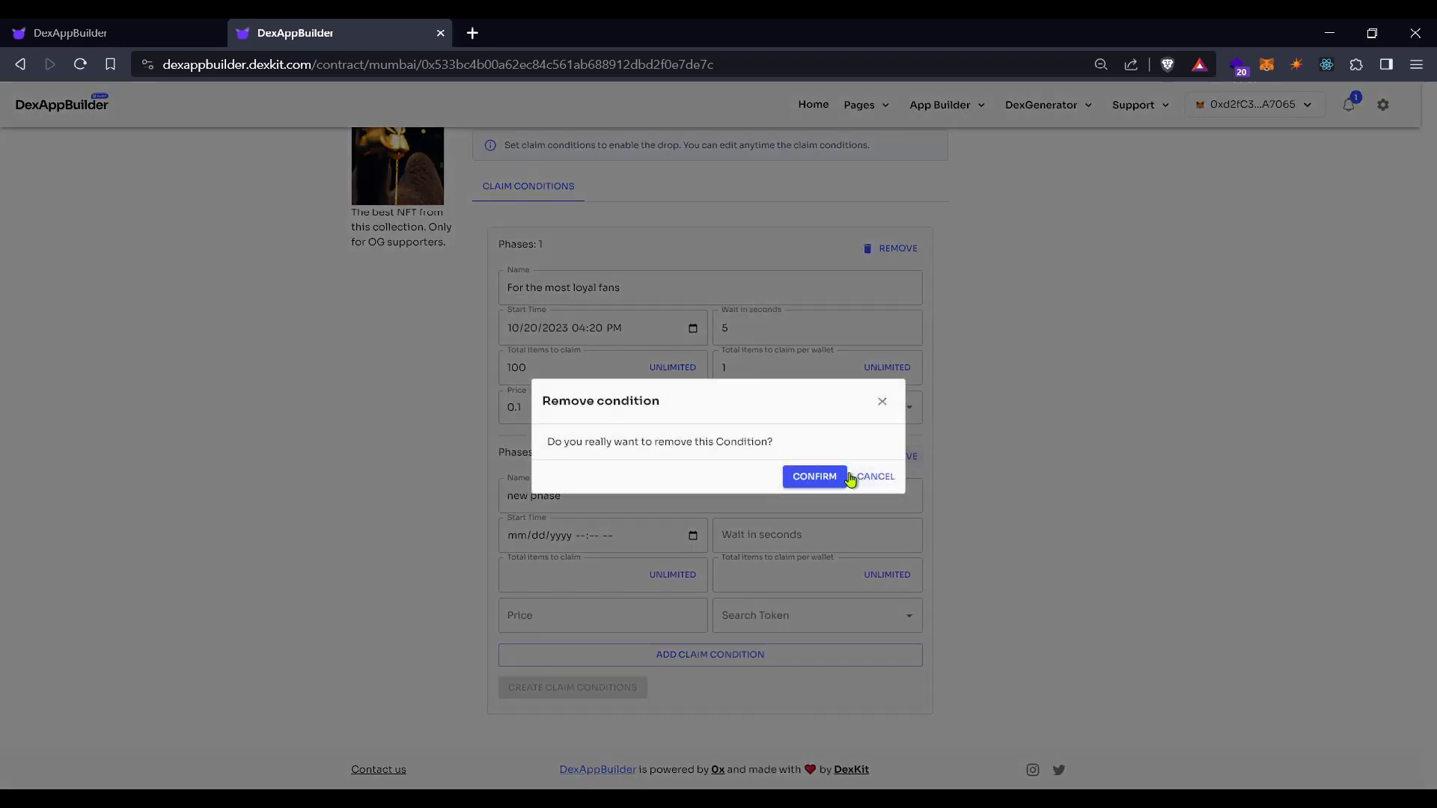
pyautogui.click(838, 479)
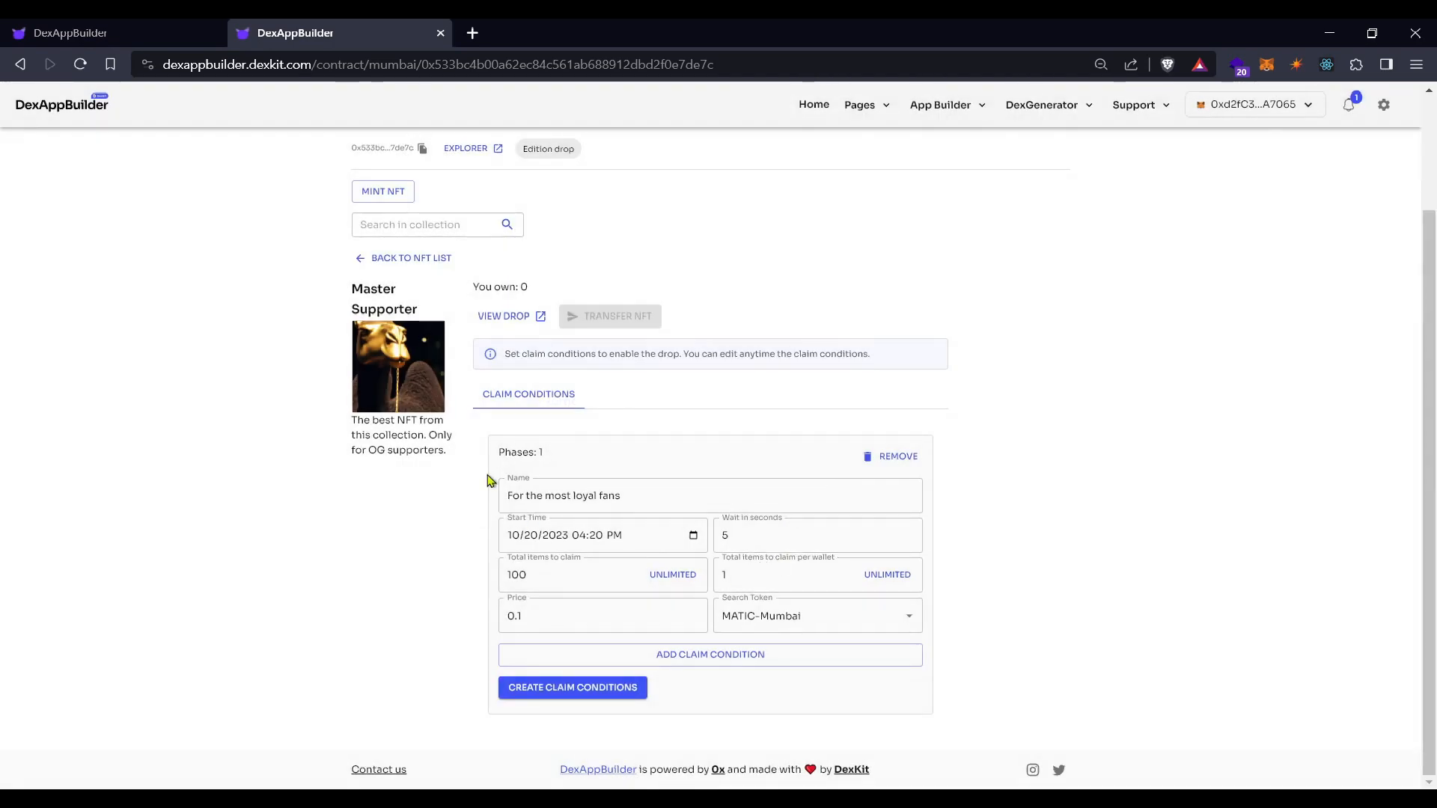
pyautogui.click(563, 690)
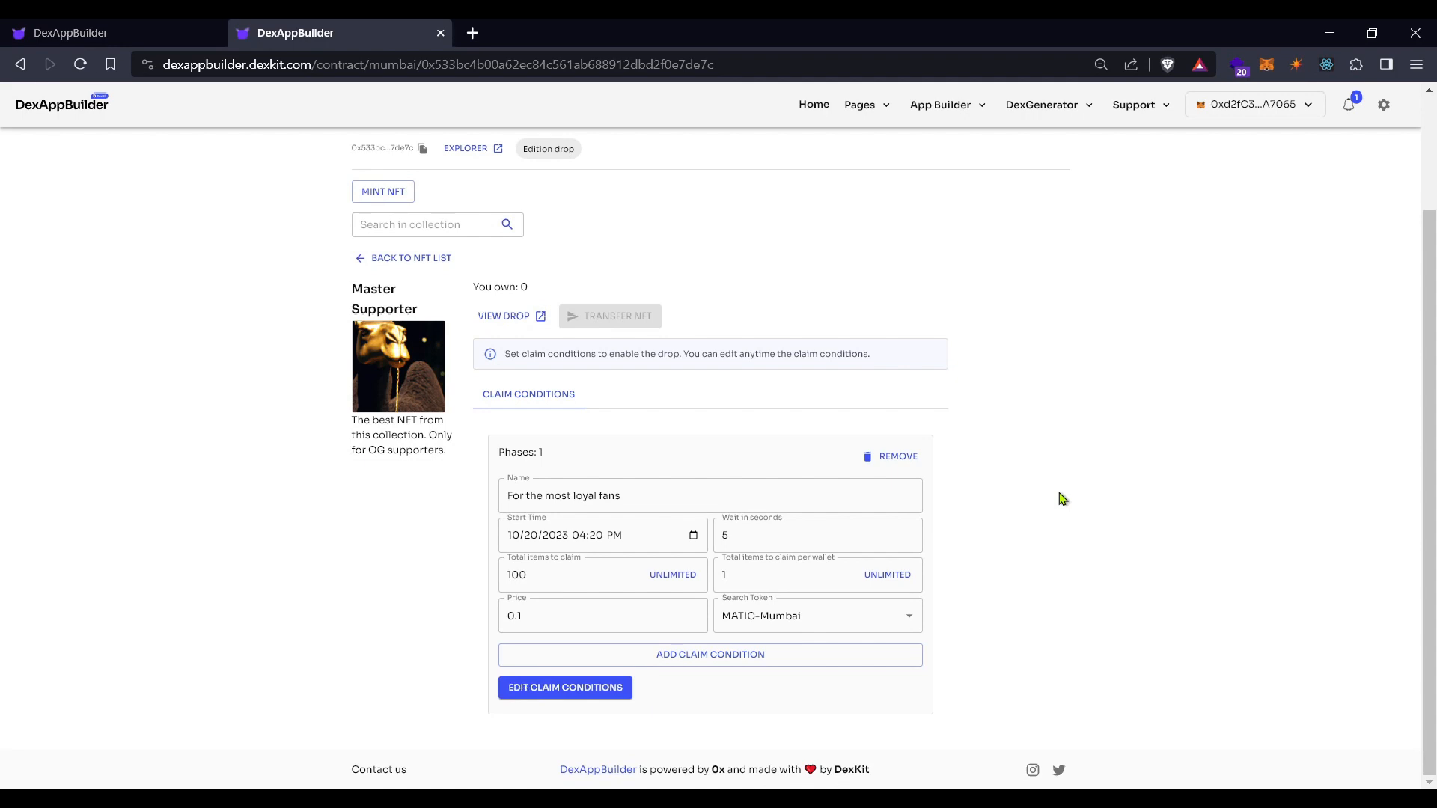
pyautogui.click(414, 262)
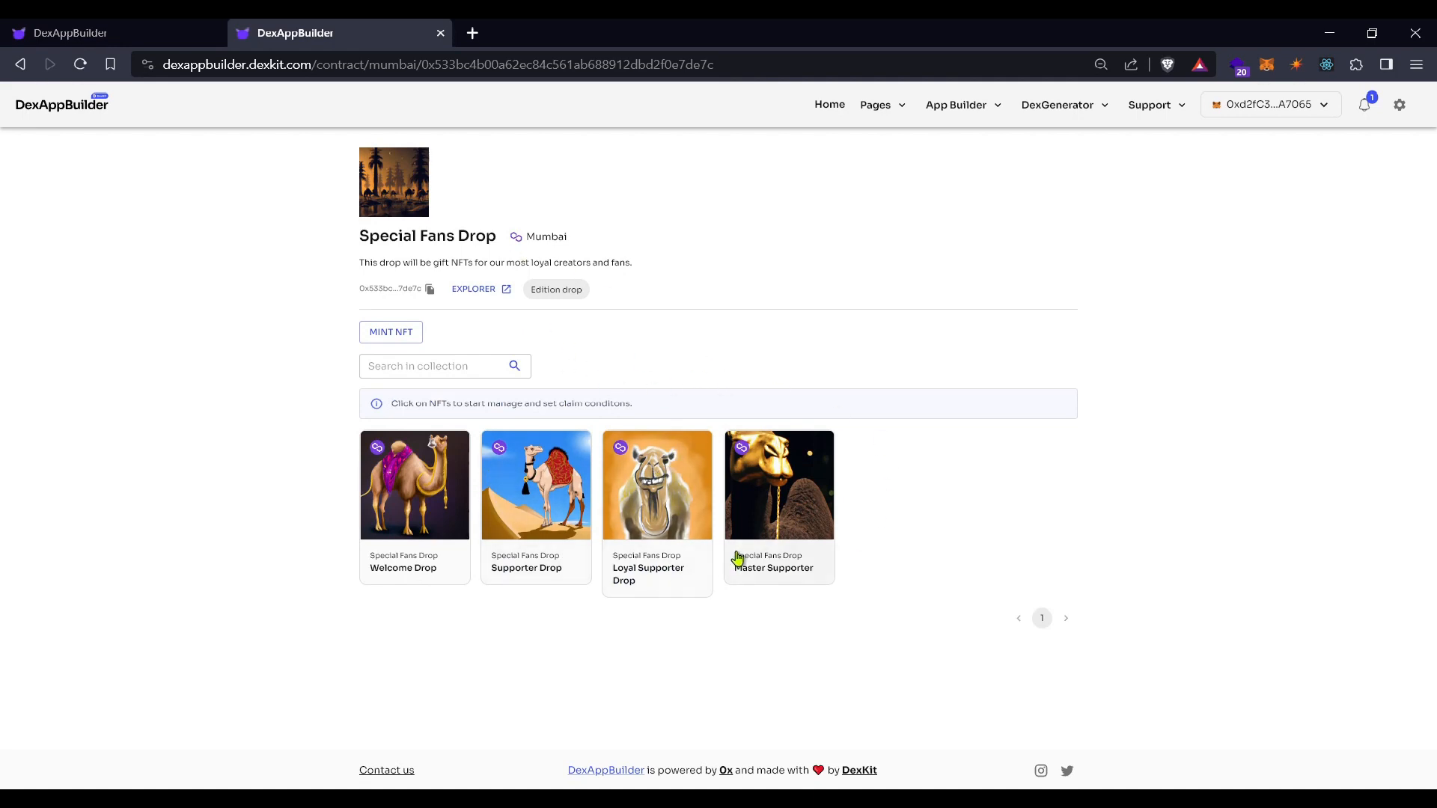
# Open the Supporter Drop's public drop page showing the 0.001 MATIC price
pyautogui.click(534, 488)
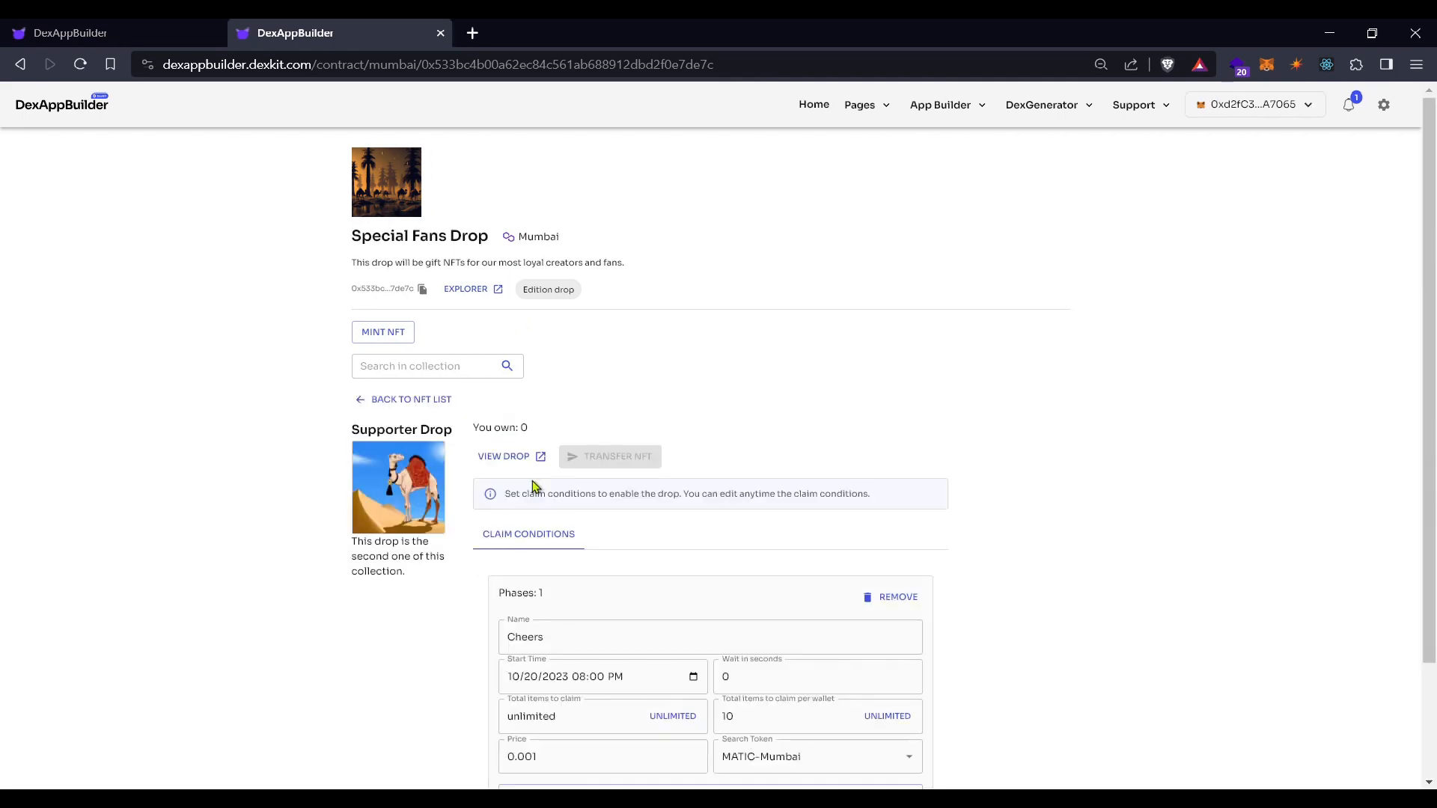
pyautogui.click(503, 459)
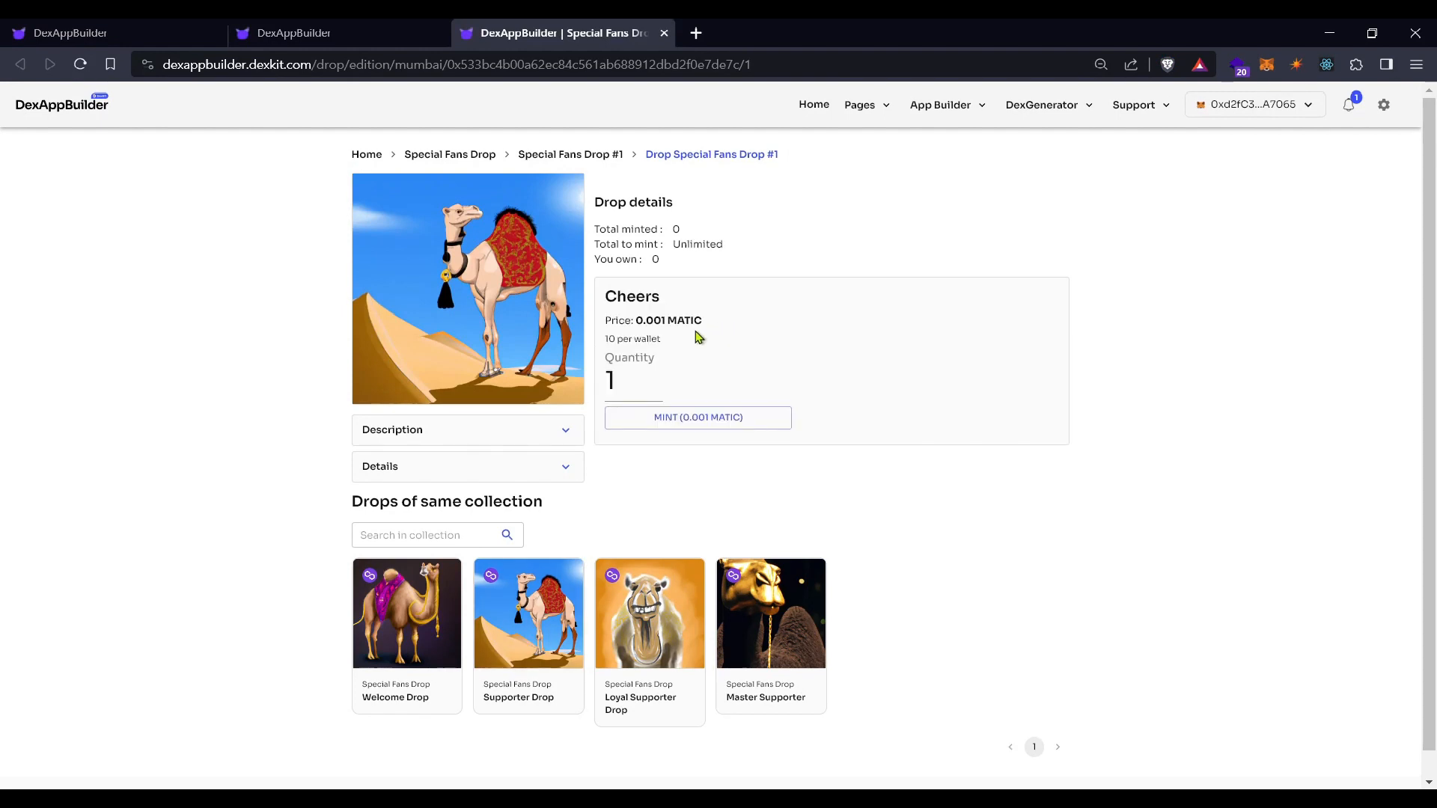
pyautogui.moveTo(636, 321); pyautogui.dragTo(615, 341)
# Mint one Cheers NFT for 0.001 MATIC, dismiss the confirmation, and reload the page
pyautogui.moveTo(617, 376); pyautogui.dragTo(607, 374)
pyautogui.write('3')
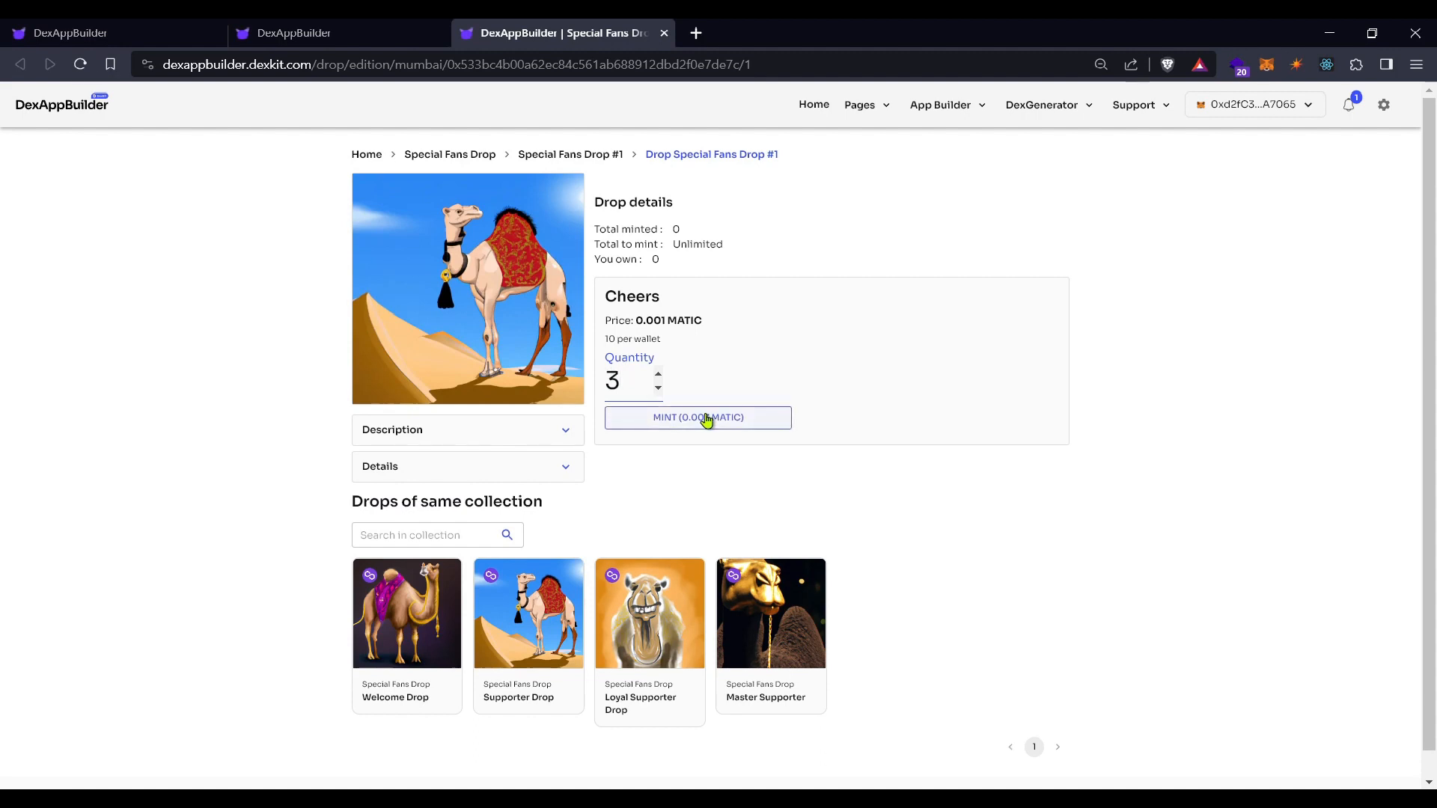
pyautogui.doubleClick(658, 389)
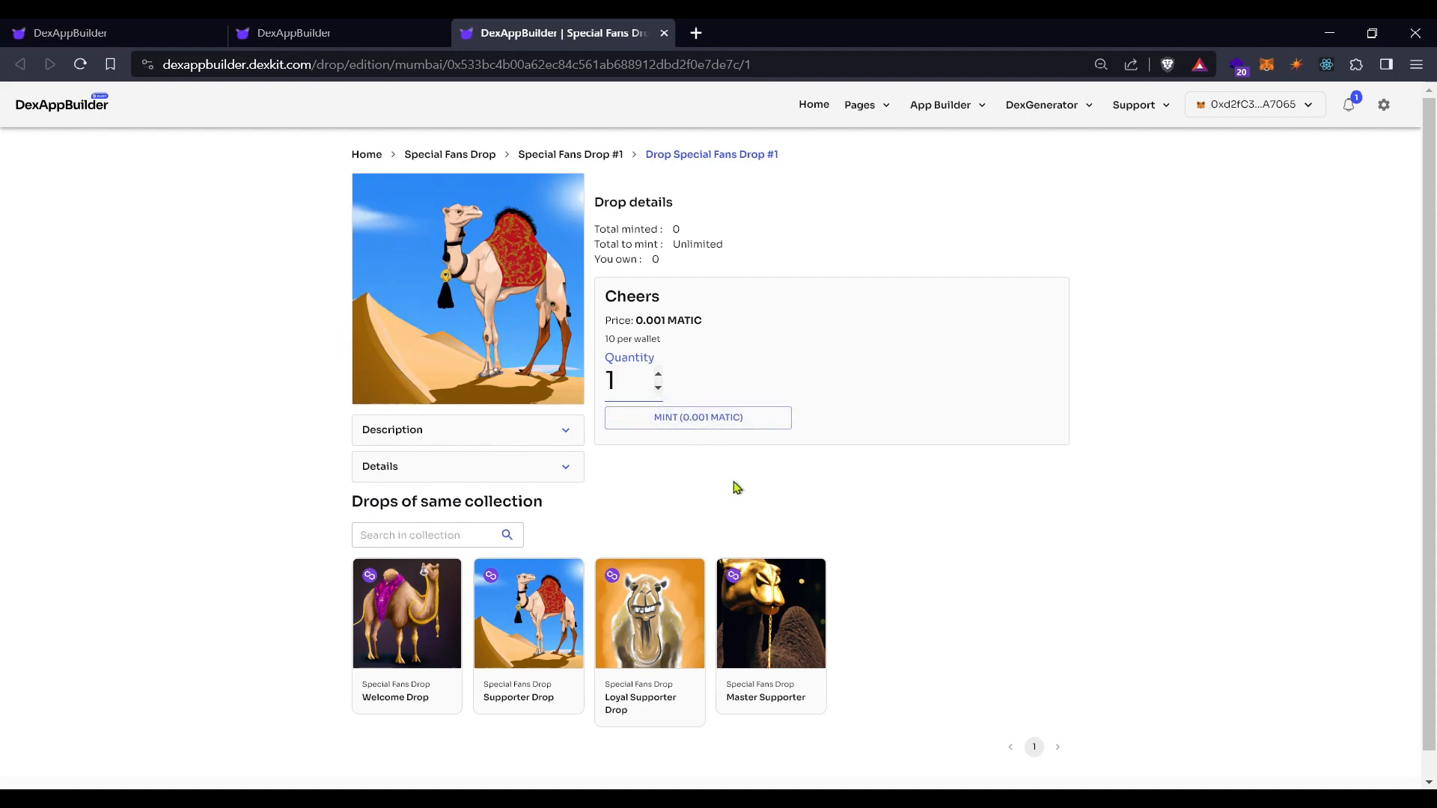
pyautogui.click(705, 425)
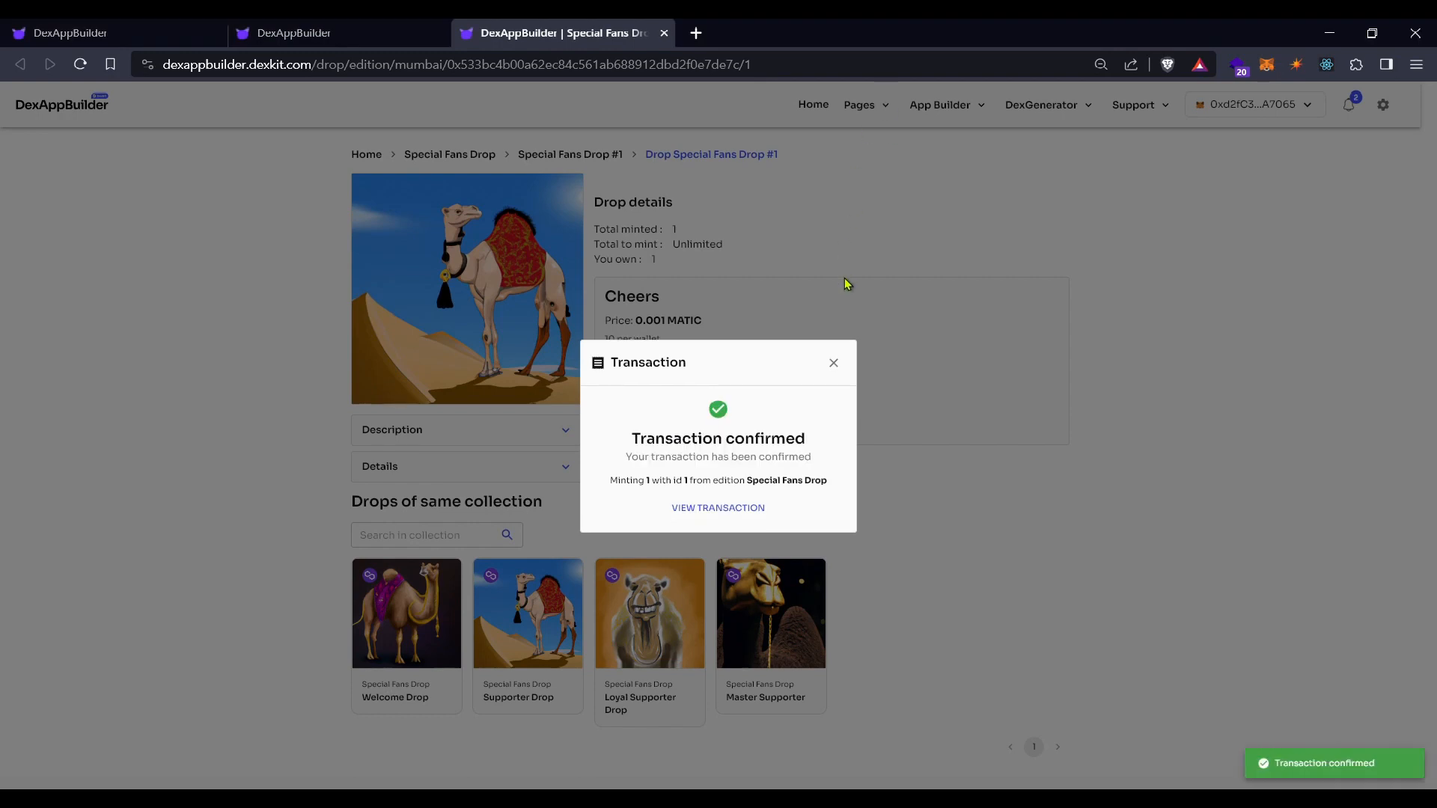
pyautogui.click(834, 364)
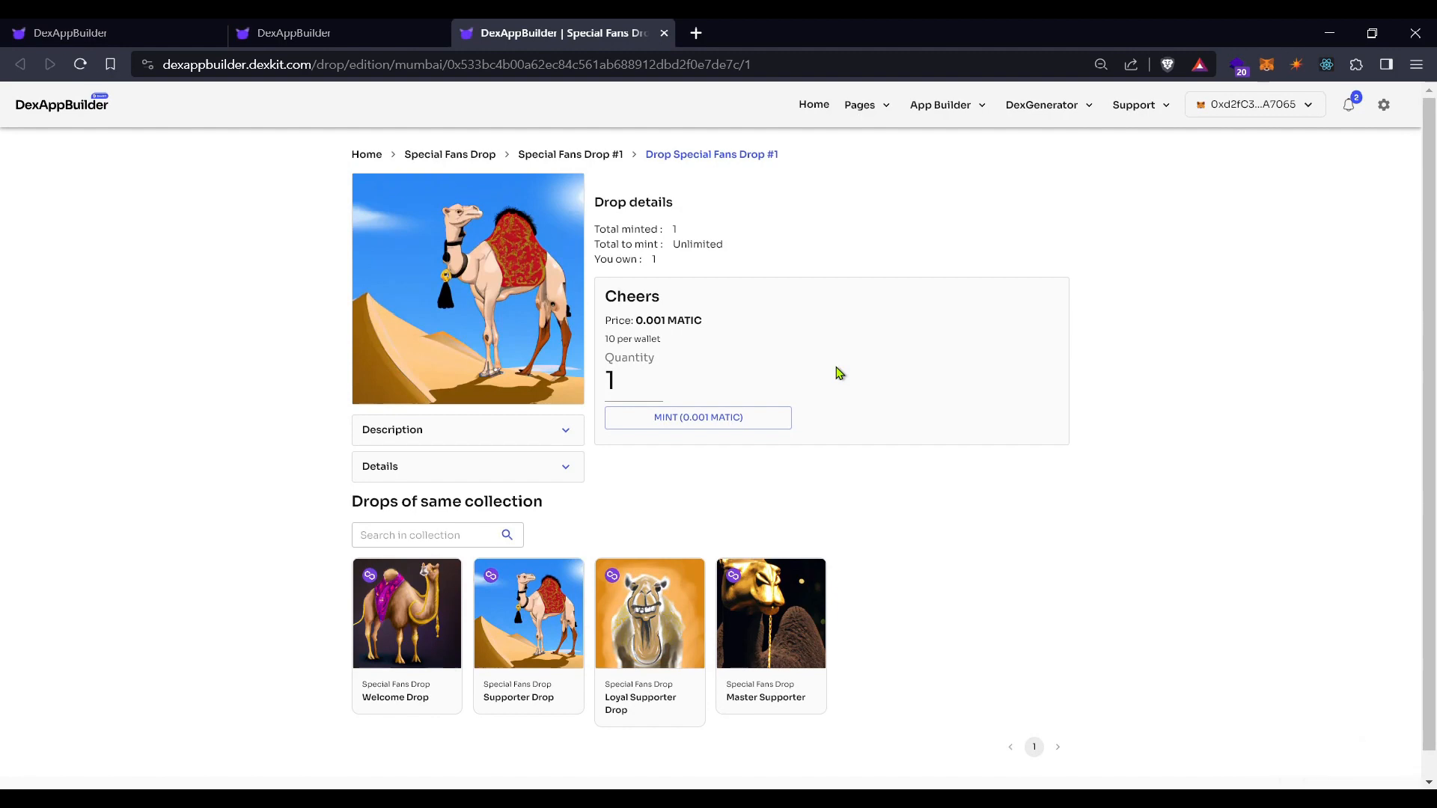
pyautogui.click(81, 64)
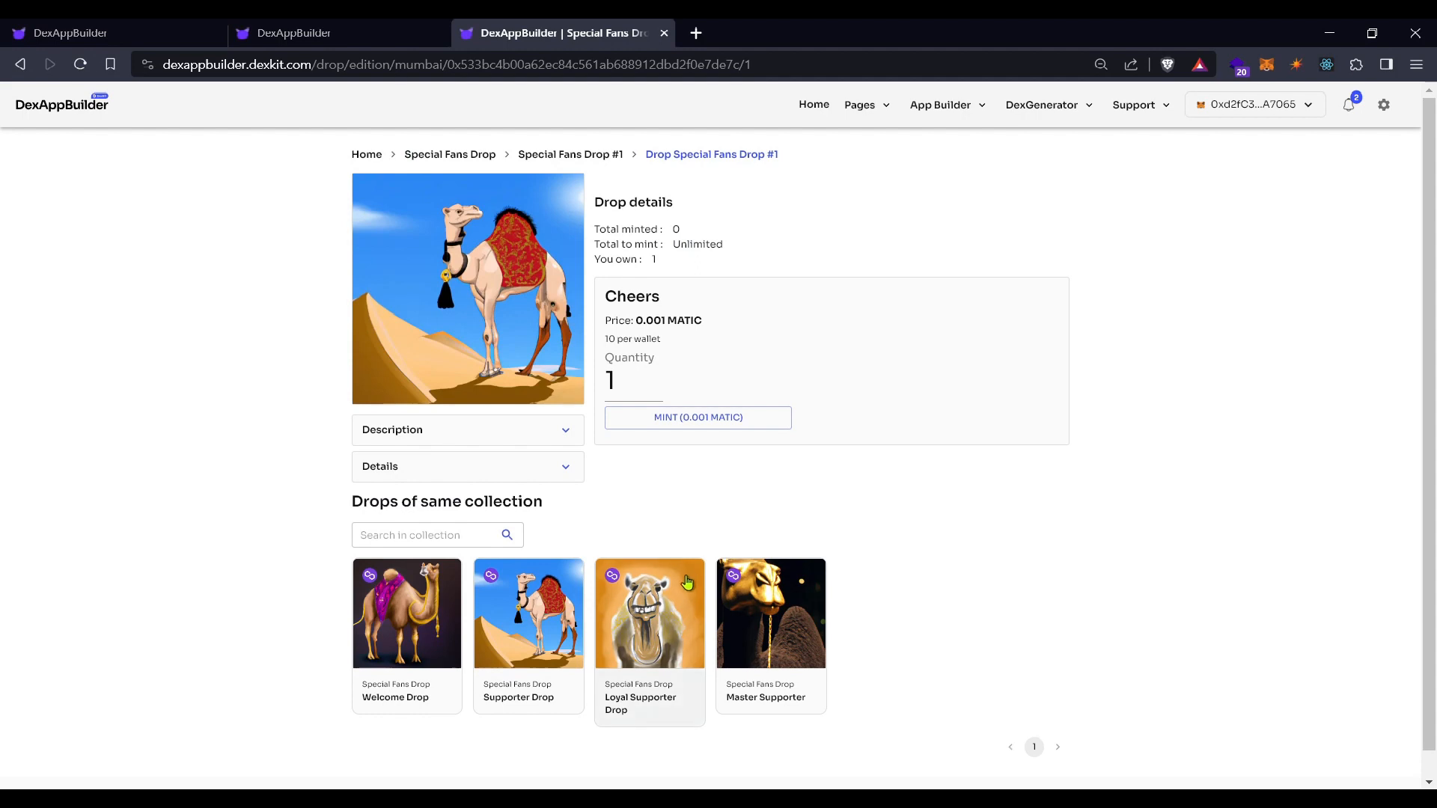
# Open the Loyal Supporter Drop page, which shows 10000 available to mint
pyautogui.click(662, 614)
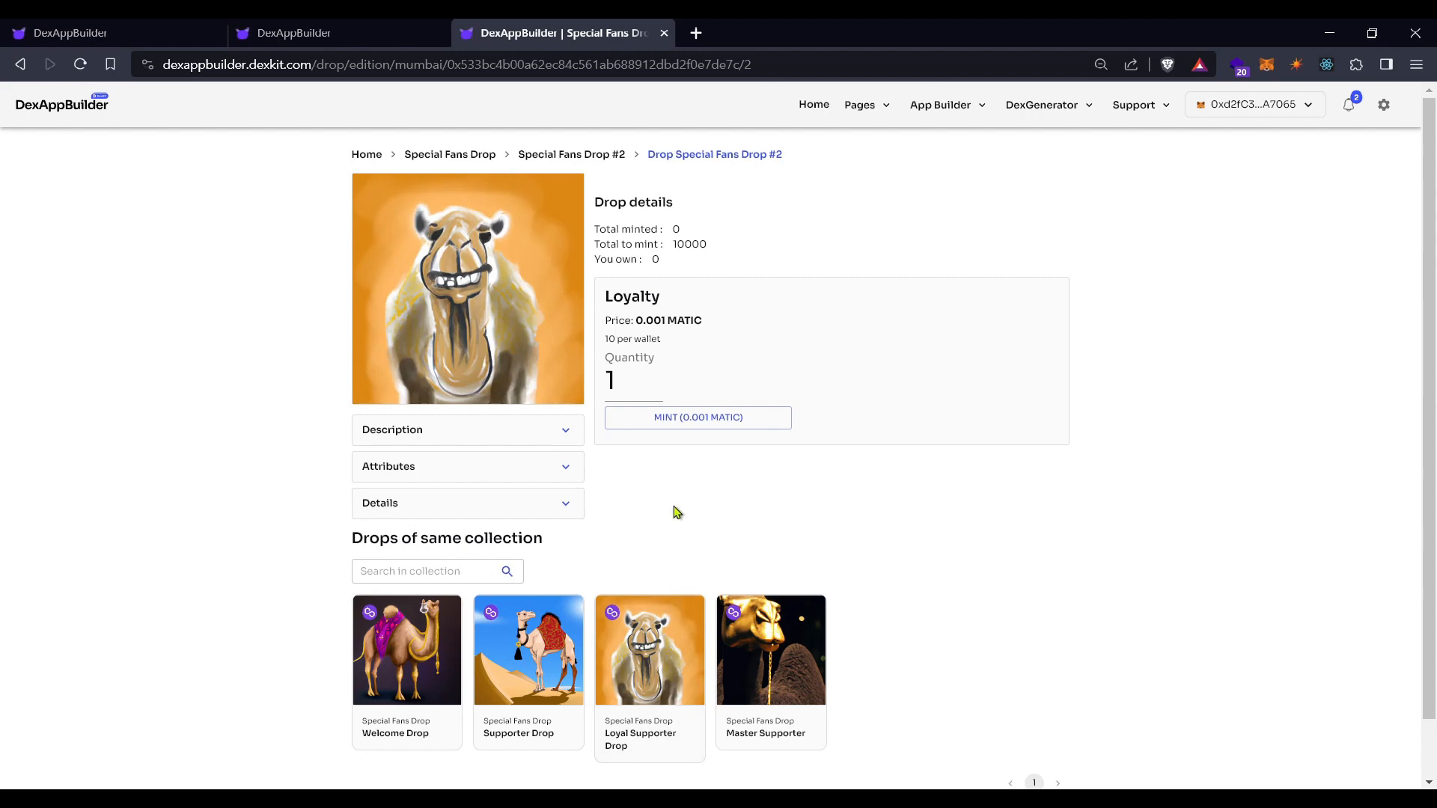
pyautogui.moveTo(715, 249); pyautogui.dragTo(674, 244)
pyautogui.click(715, 254)
# Mint one Loyalty NFT with quantity 1, then view the Master Supporter drop page
pyautogui.click(659, 386)
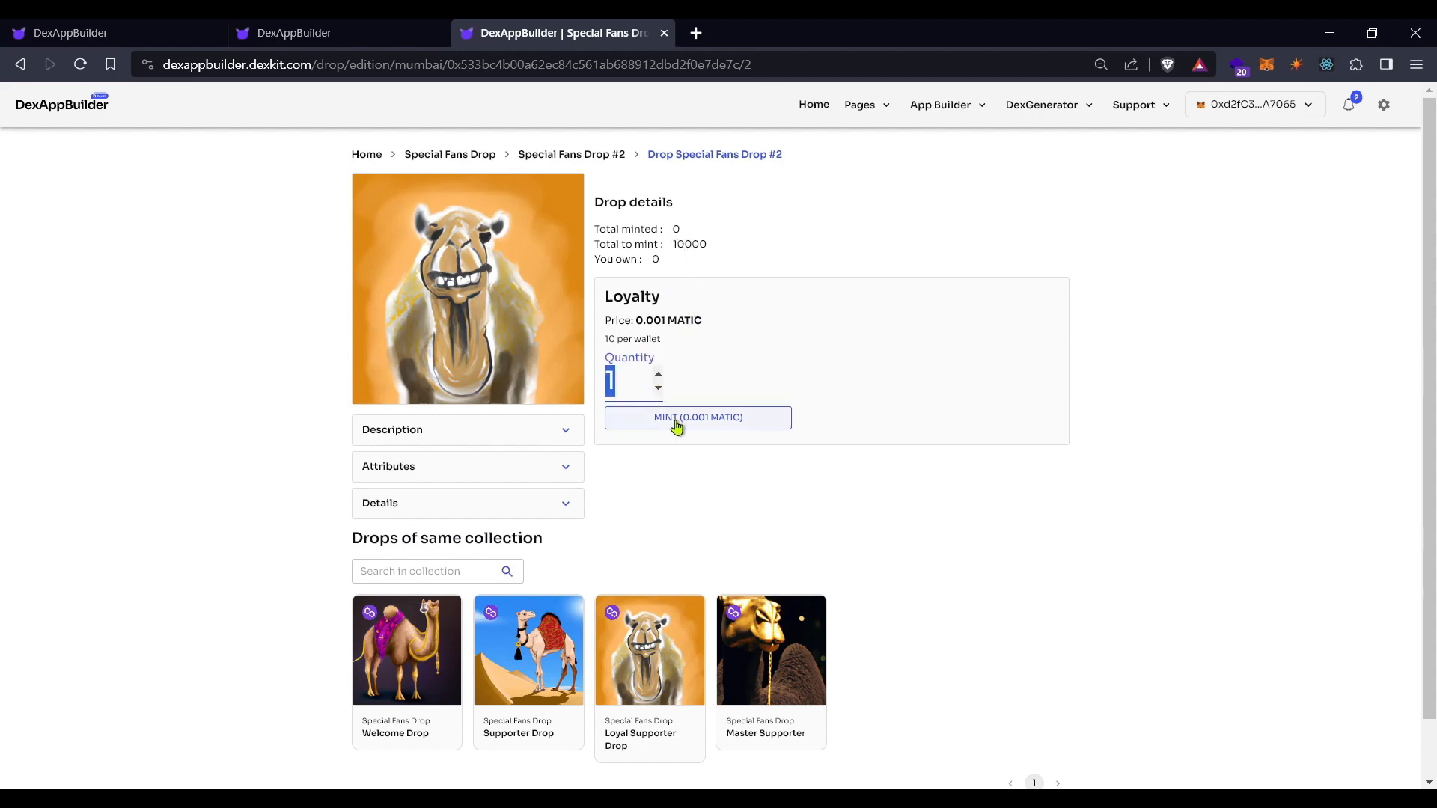
pyautogui.click(677, 424)
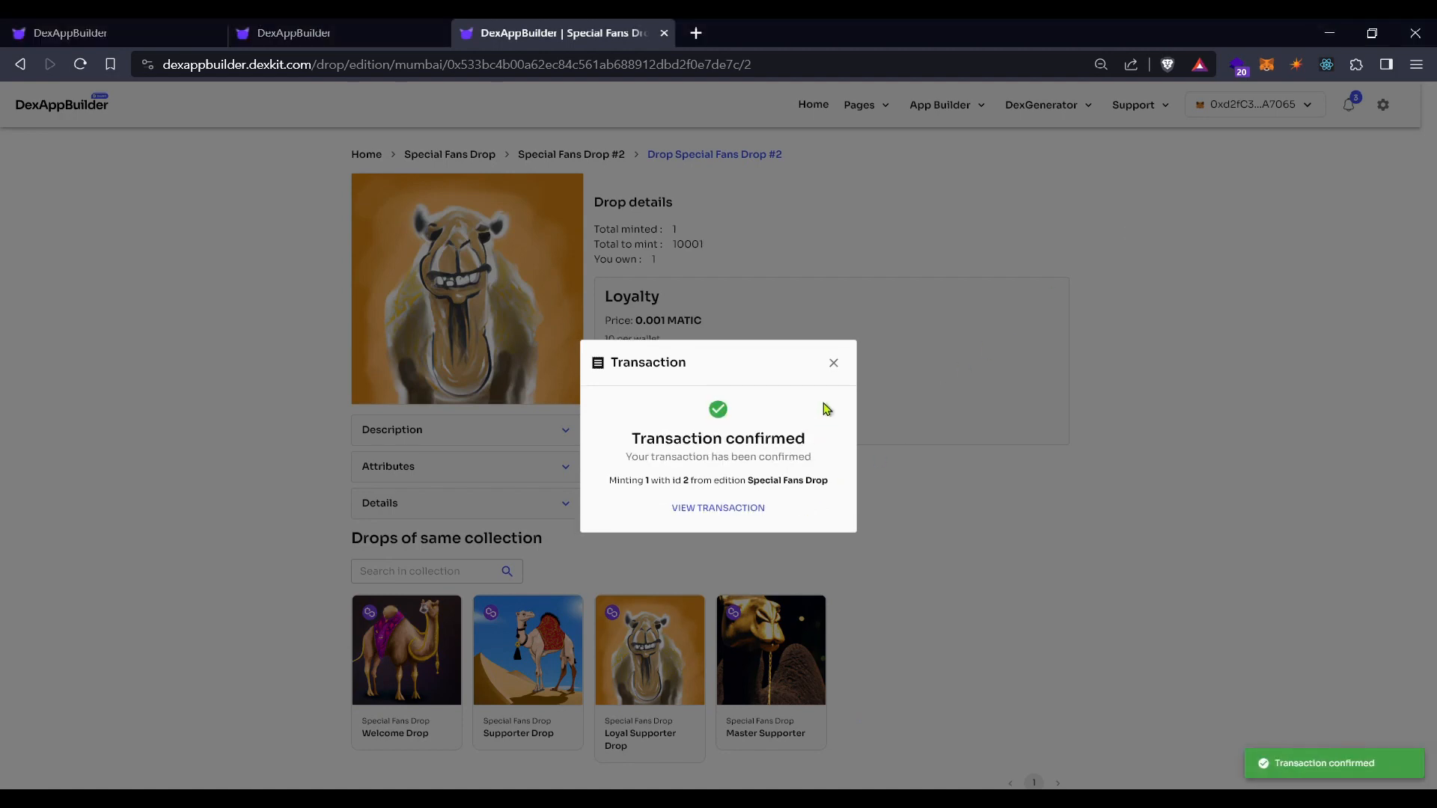
pyautogui.click(833, 363)
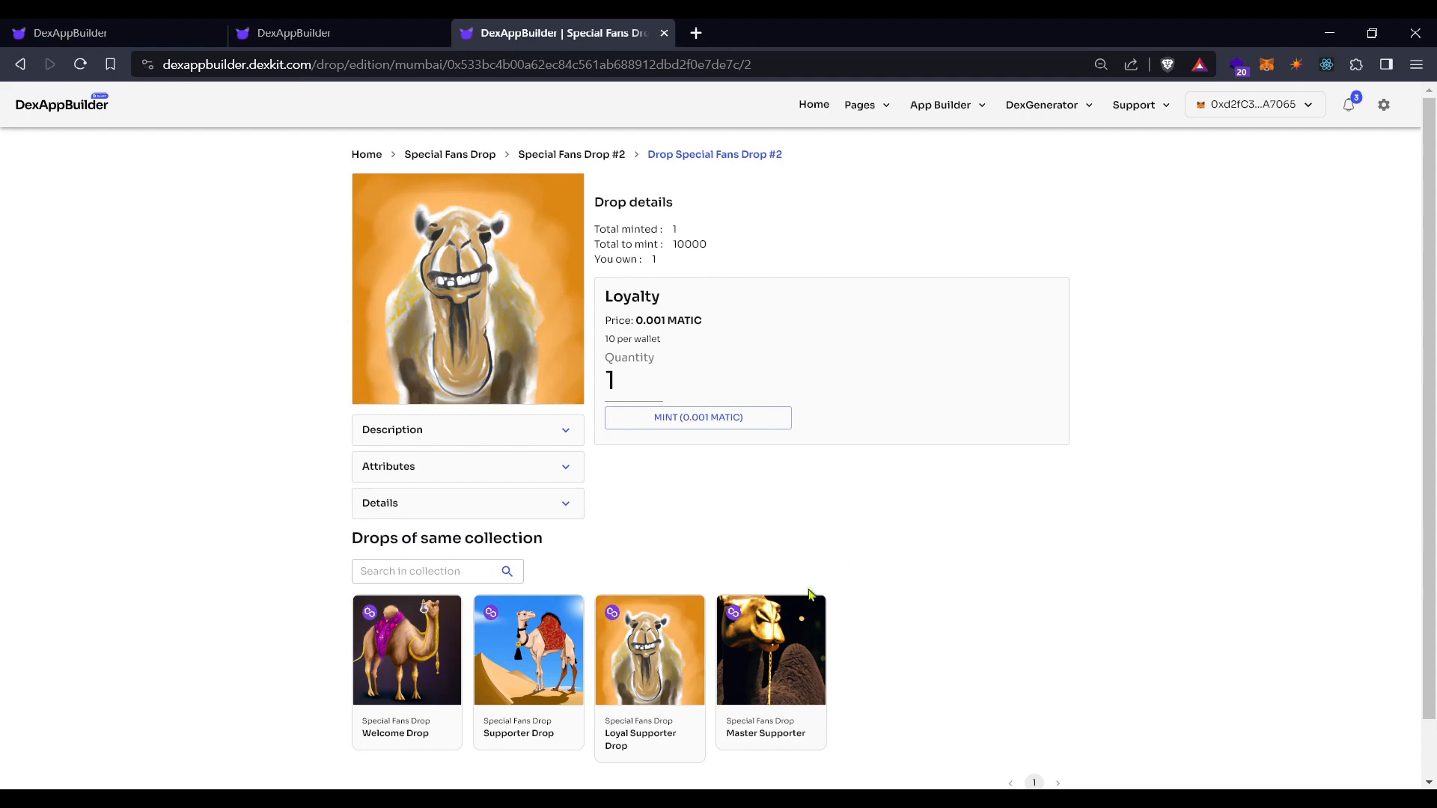
pyautogui.click(777, 649)
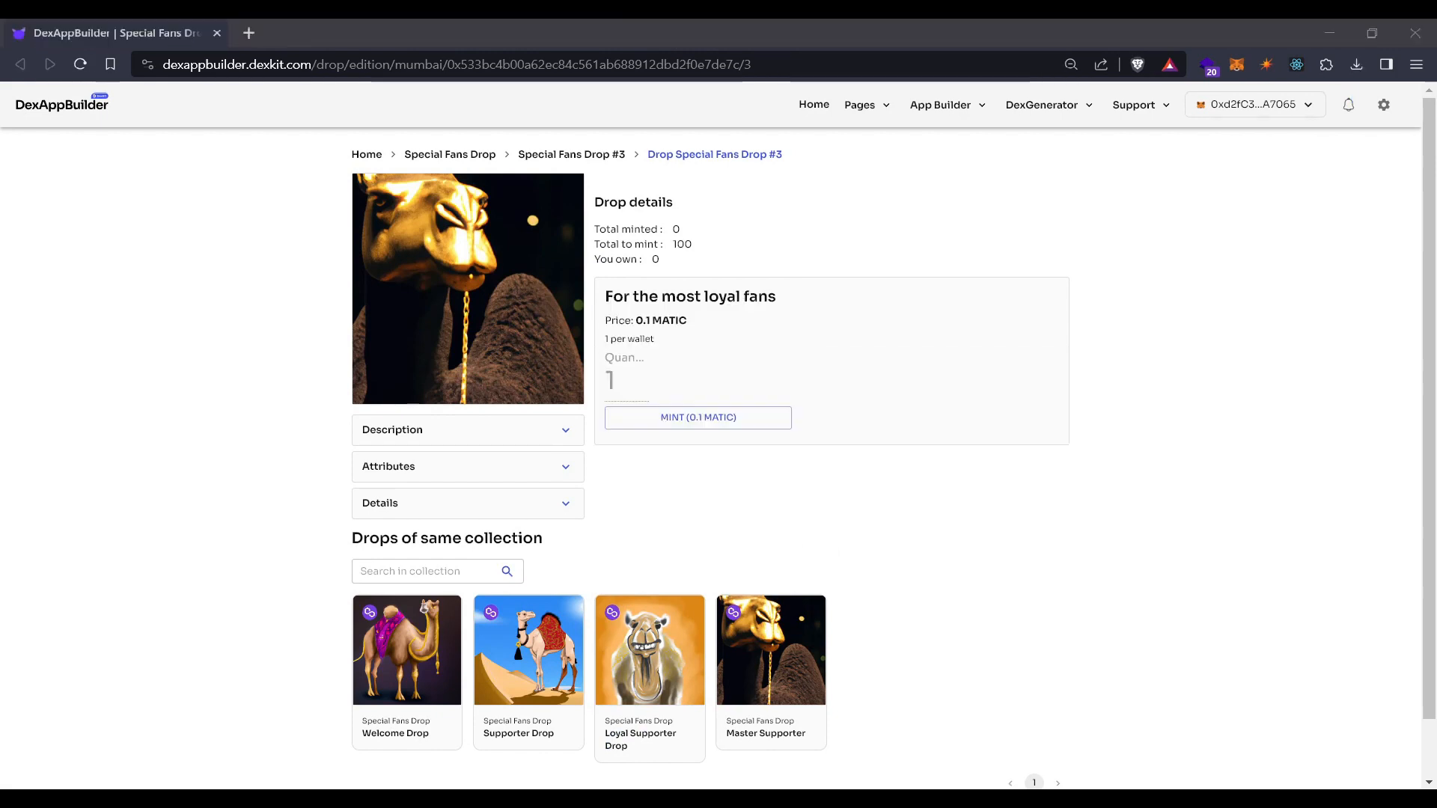
# Choose Manage contracts from the DexGenerator menu to list the deployed Mumbai contracts
pyautogui.click(1331, 33)
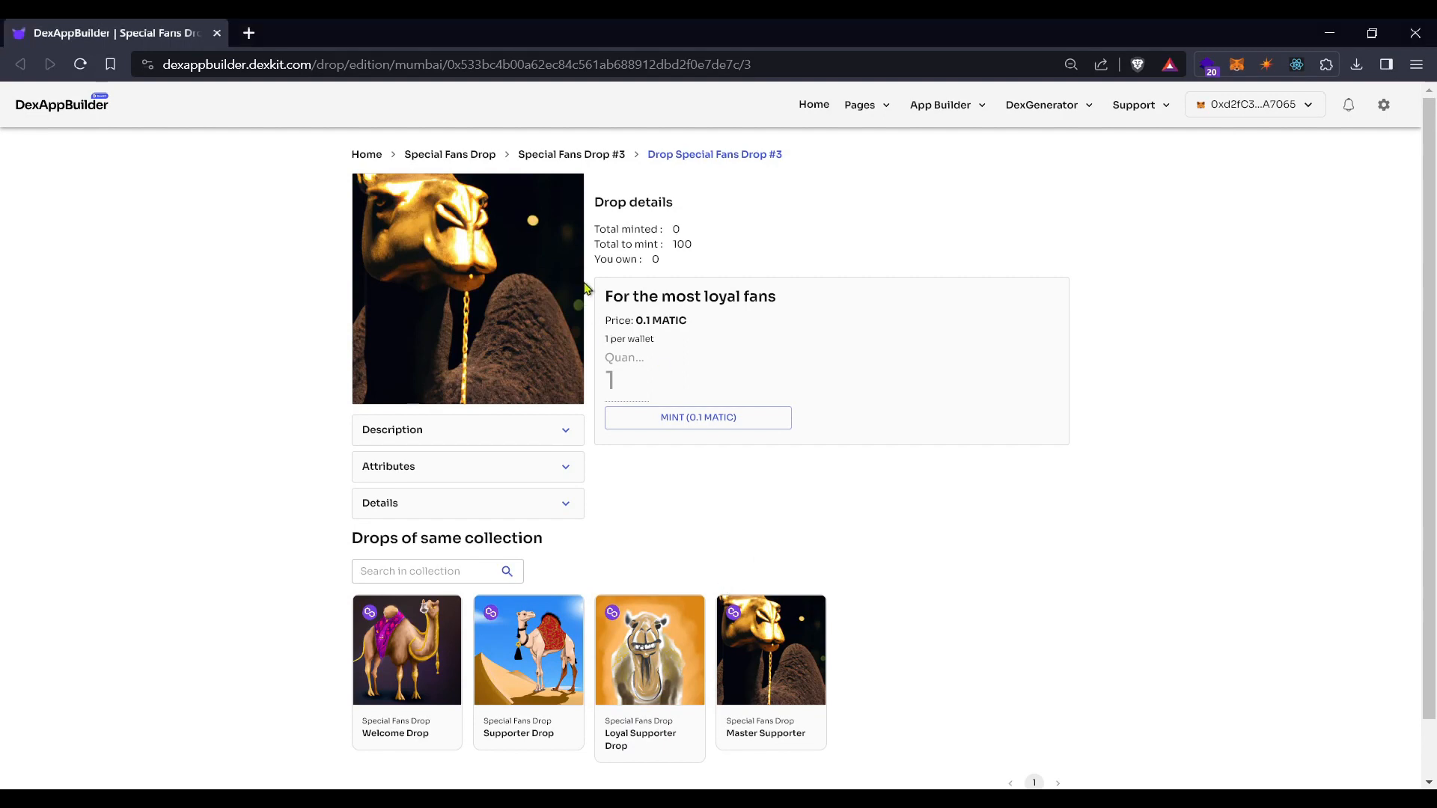
pyautogui.click(1023, 109)
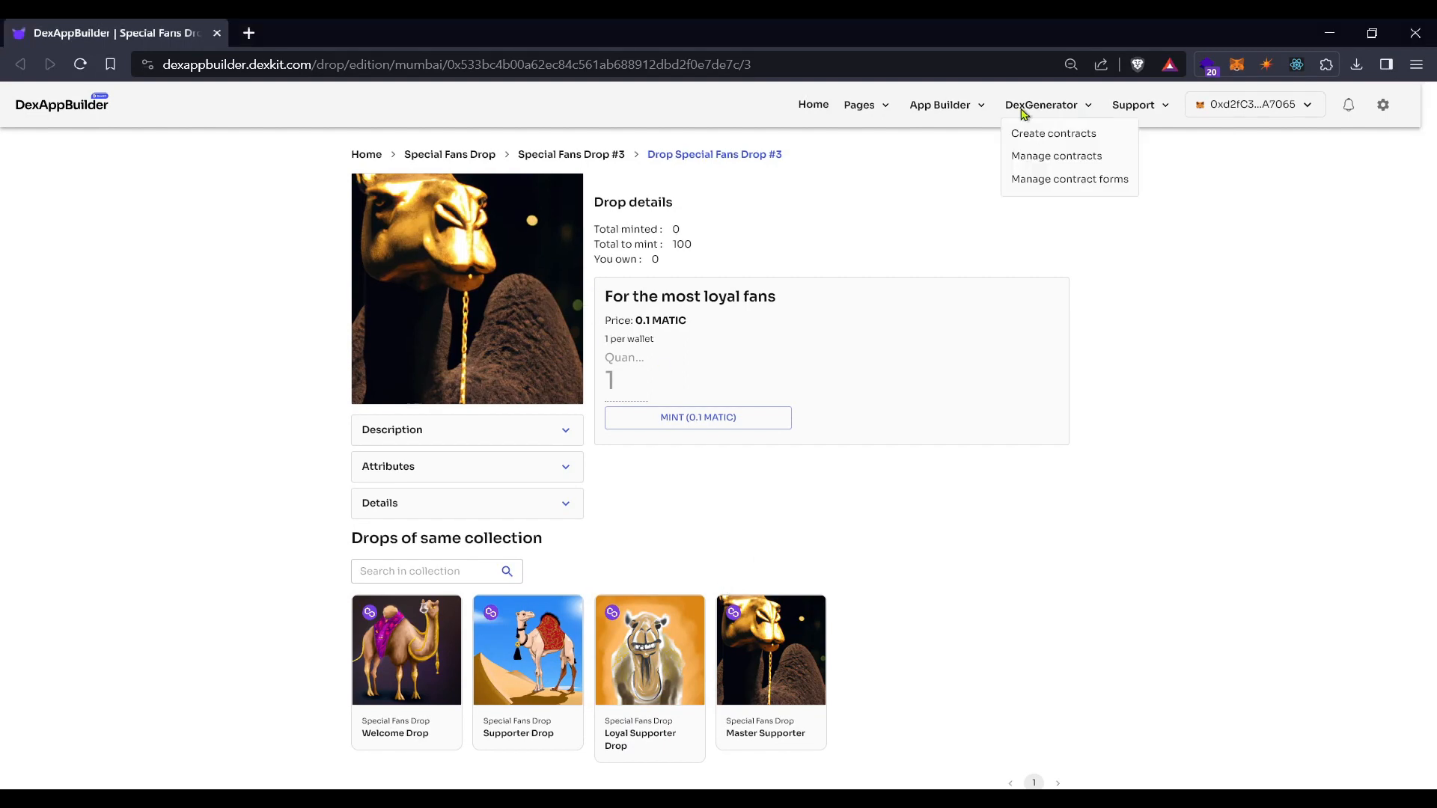
pyautogui.click(1035, 161)
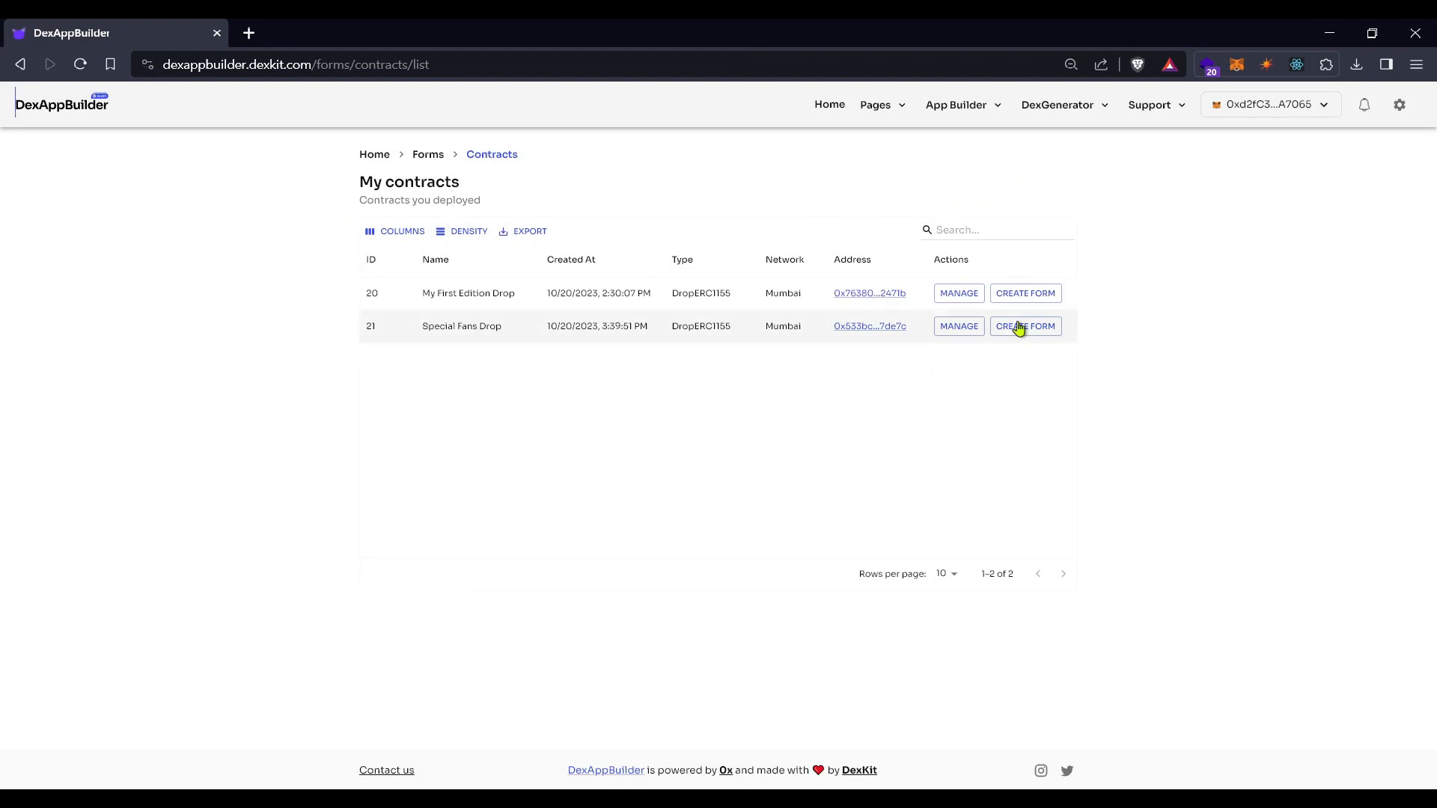
# Filter the deployed contracts by 'Special' so only Special Fans Drop remains
pyautogui.click(942, 228)
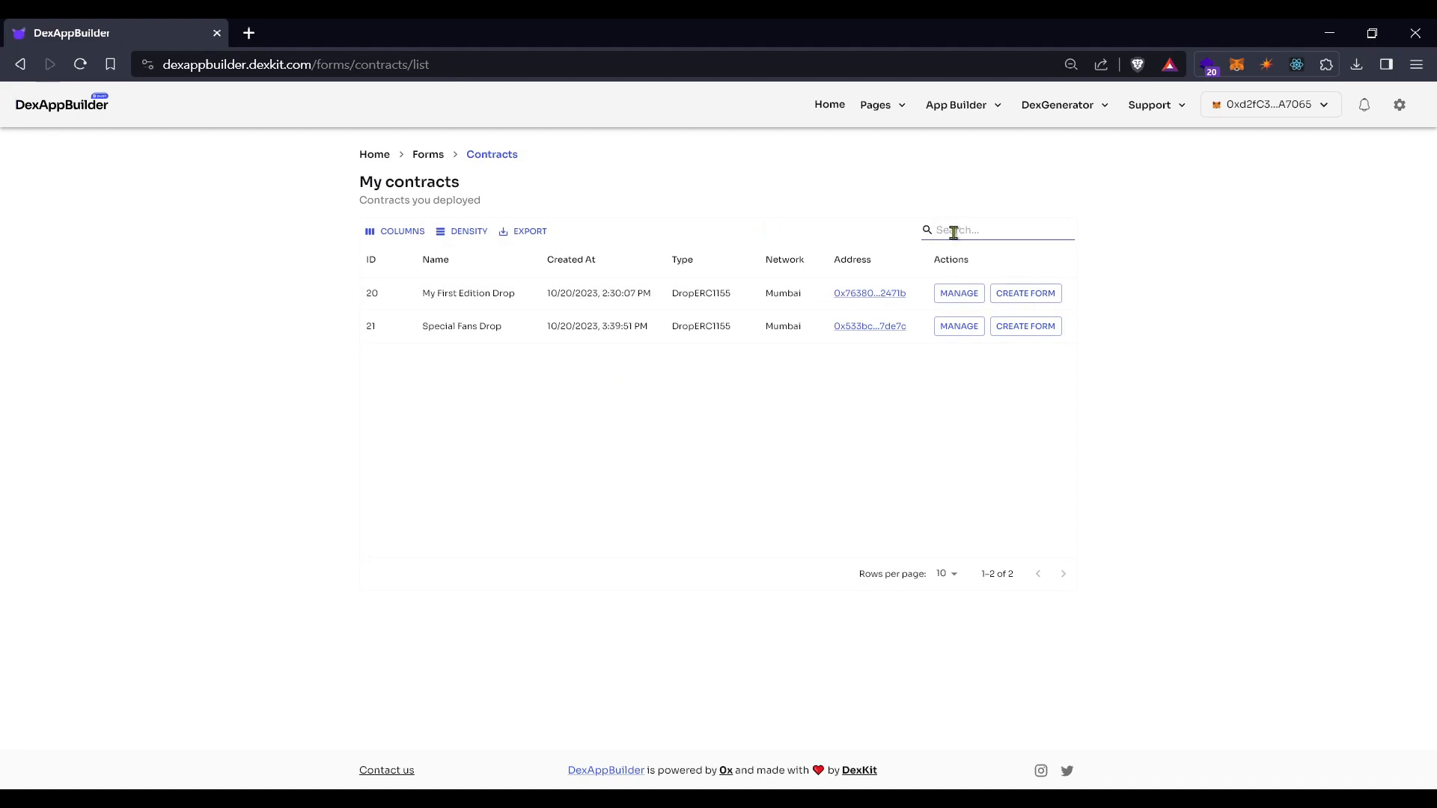
pyautogui.write('Special')
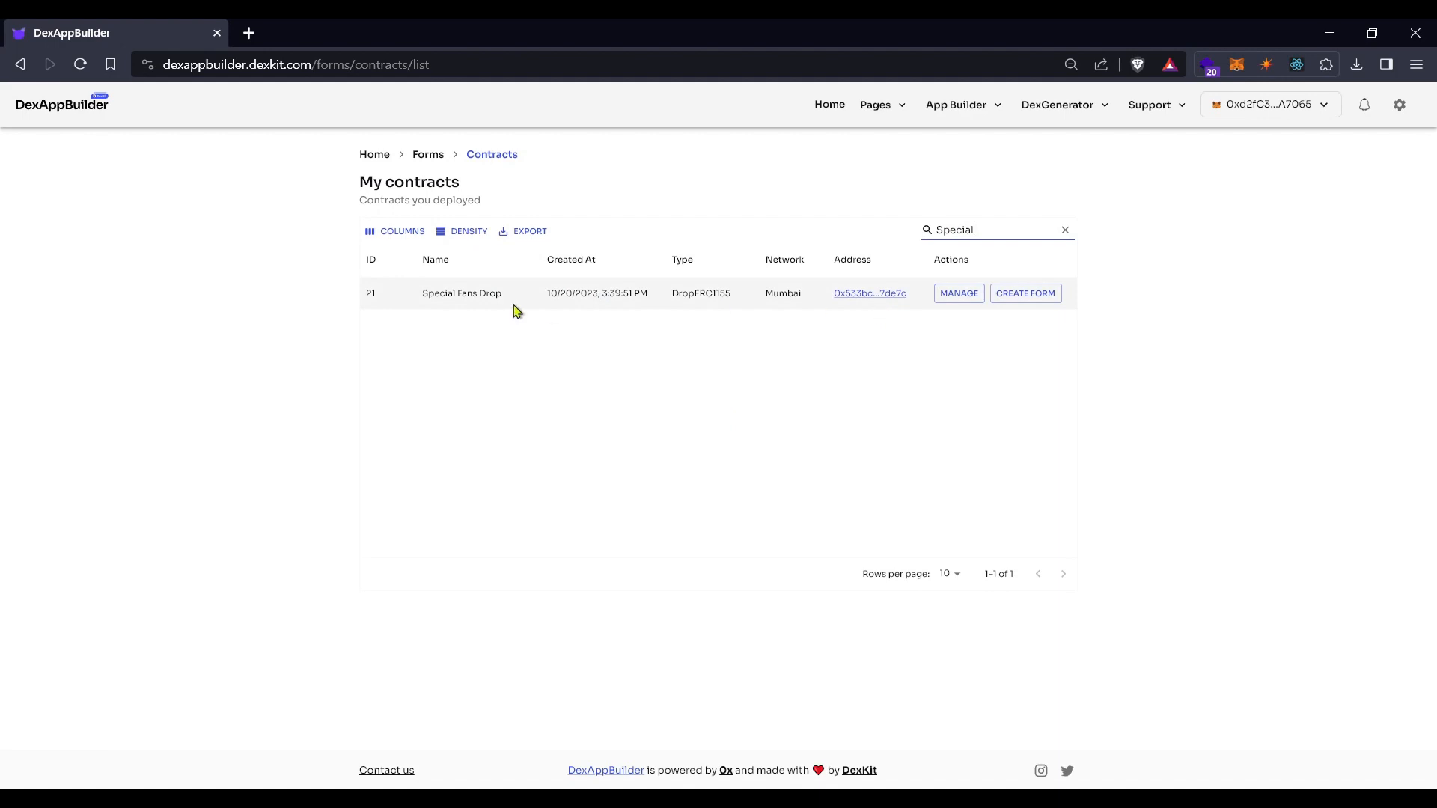
pyautogui.moveTo(422, 294); pyautogui.dragTo(795, 293)
pyautogui.click(553, 293)
# Open the Special Fans Drop contract address in a new tab
pyautogui.click(792, 294)
pyautogui.click(846, 339)
pyautogui.click(857, 296)
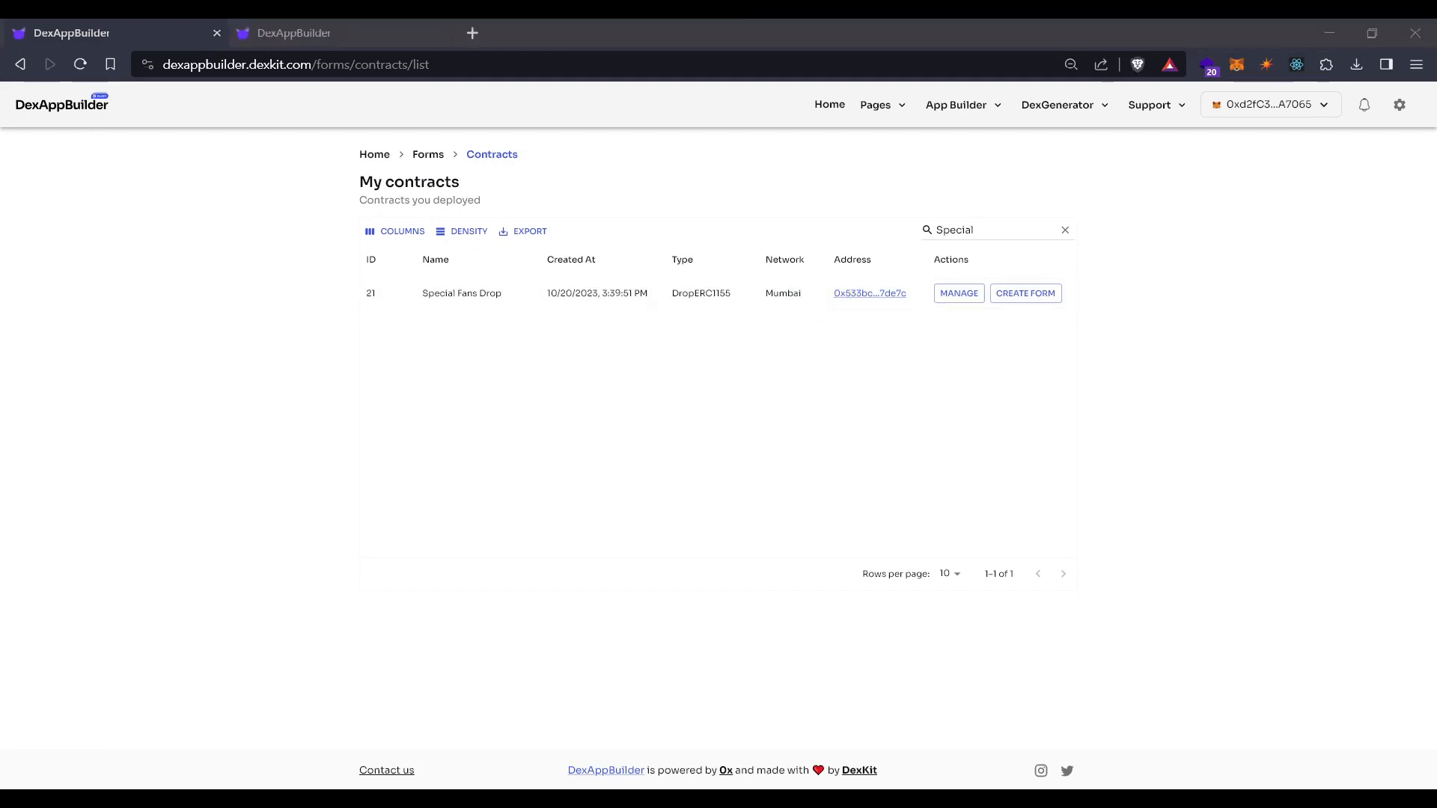